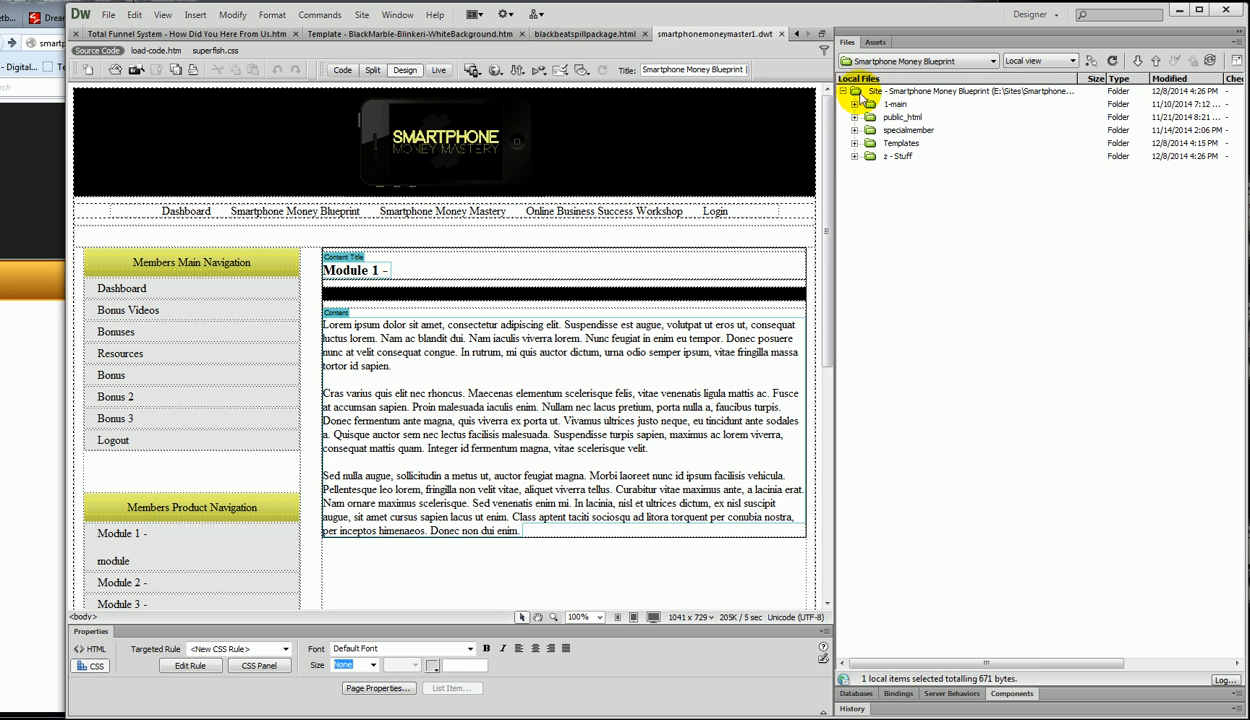
Step: Expand specialmember, smartphonemoneymastery and its members folder, and compare the module pages there with the template's navigation links
left_click(868, 130)
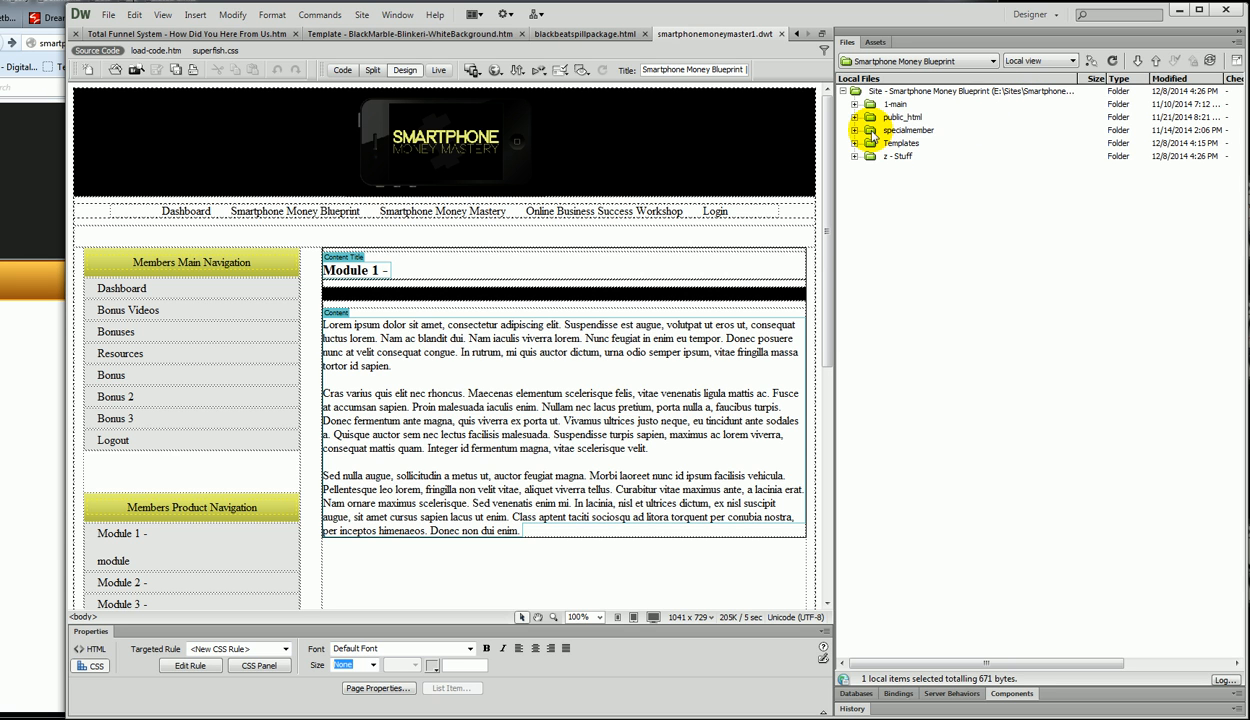
left_click(855, 130)
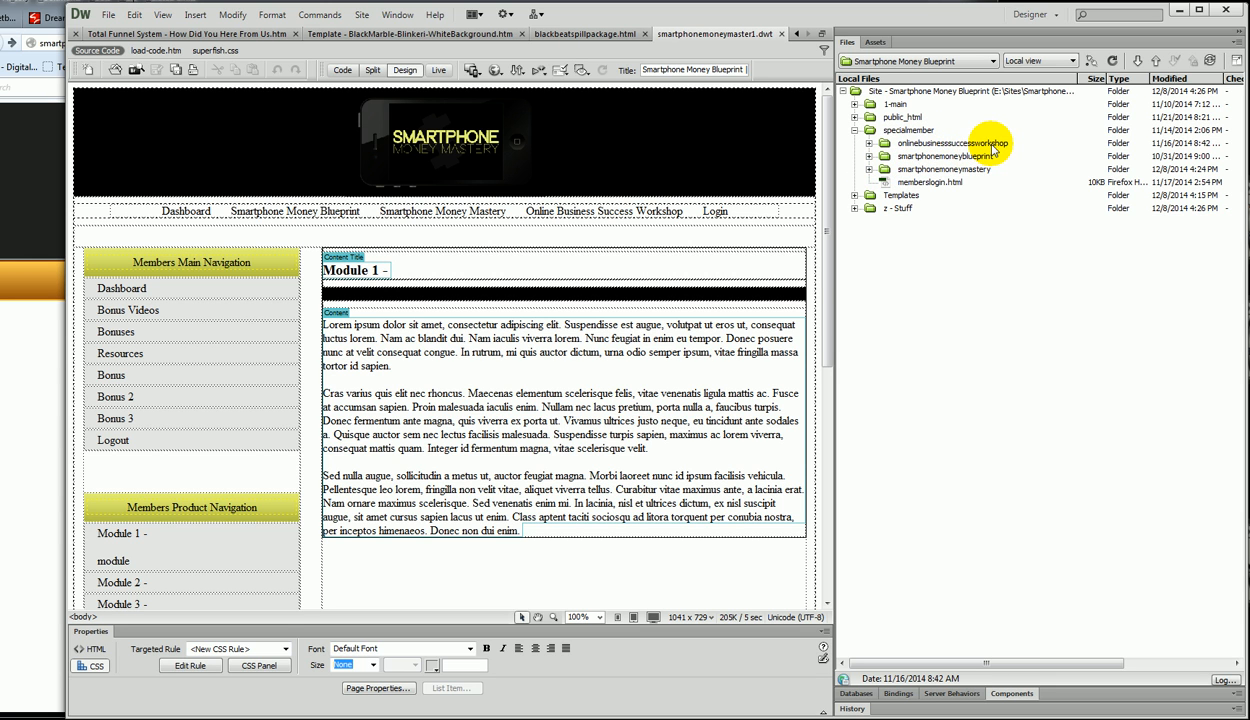
left_click(869, 170)
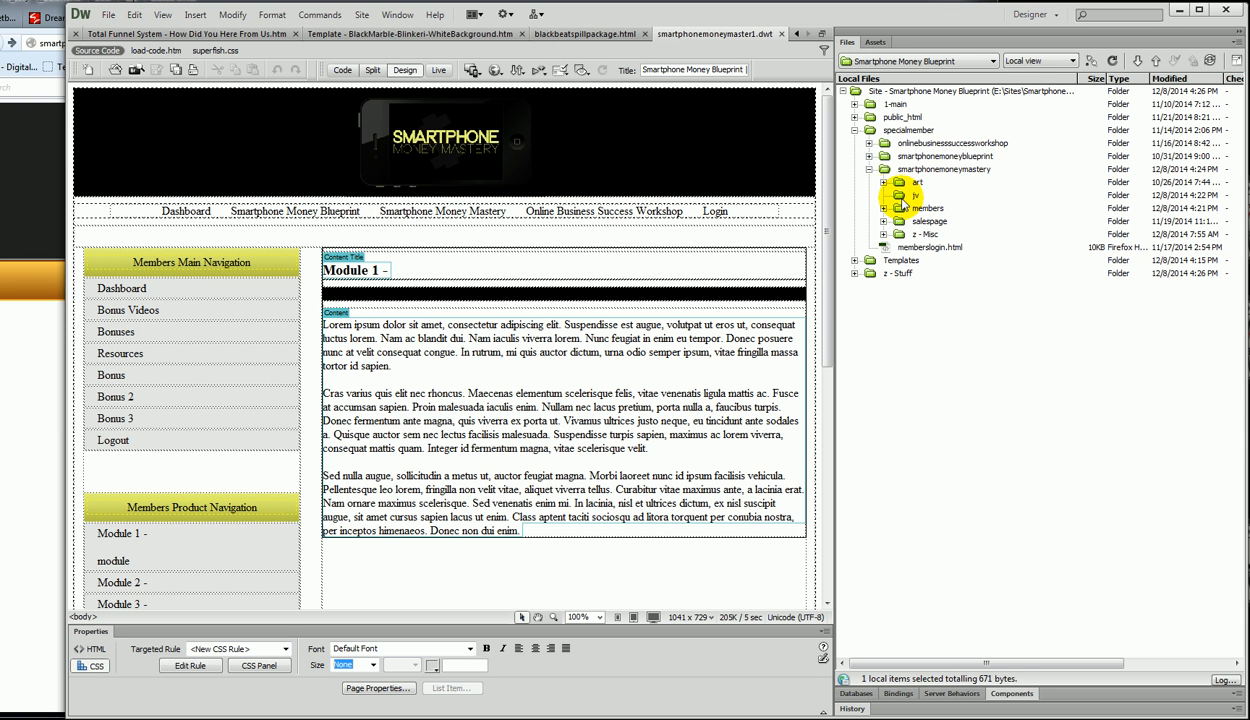
left_click(884, 208)
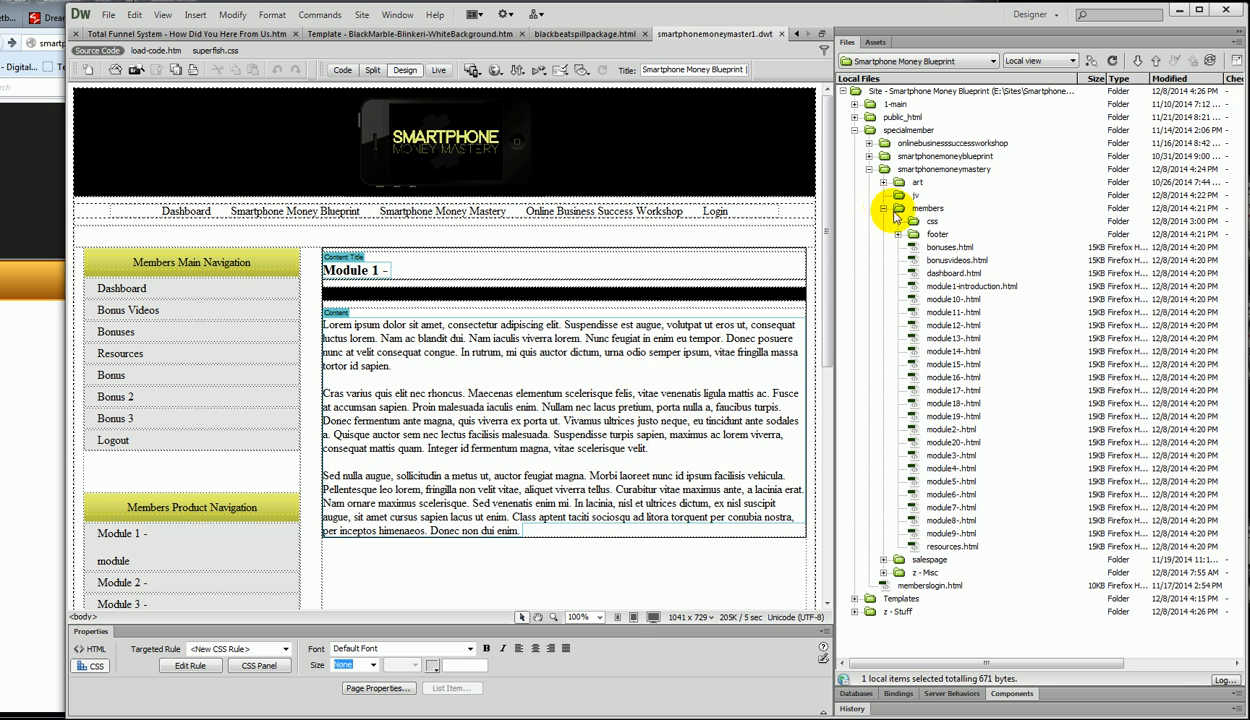
left_click(945, 325)
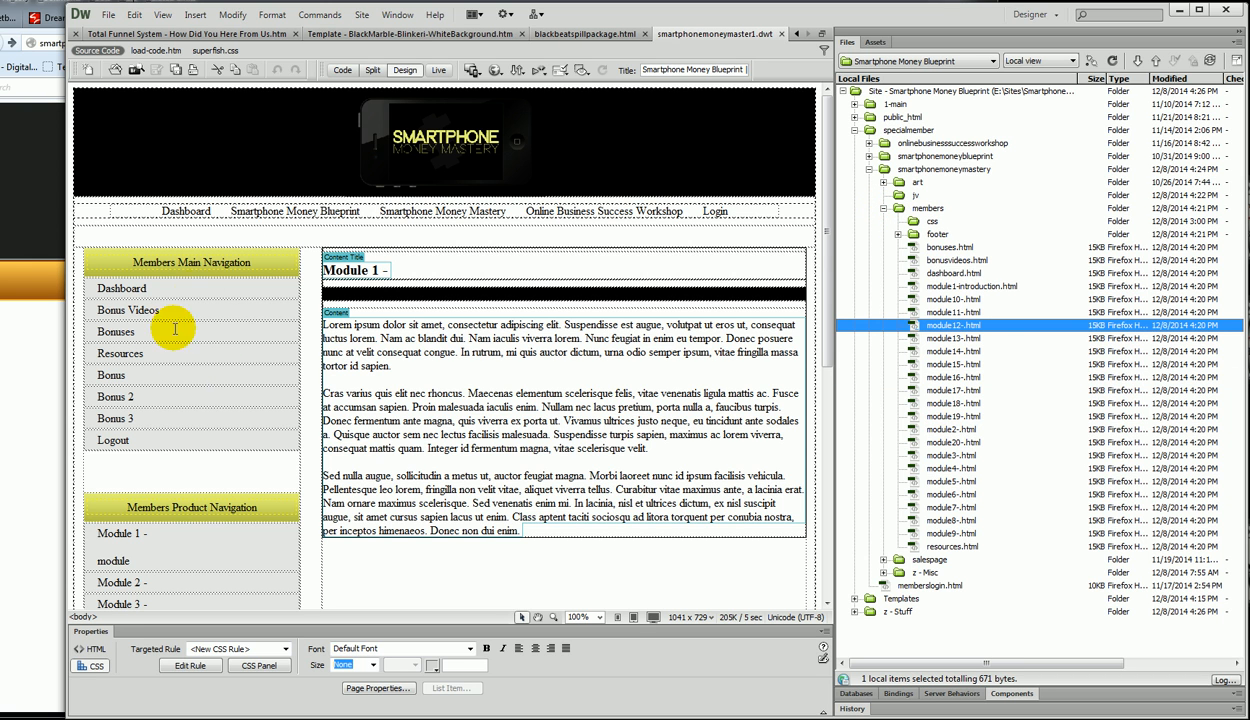
left_click(375, 393)
scroll(251, 424, "down", 3)
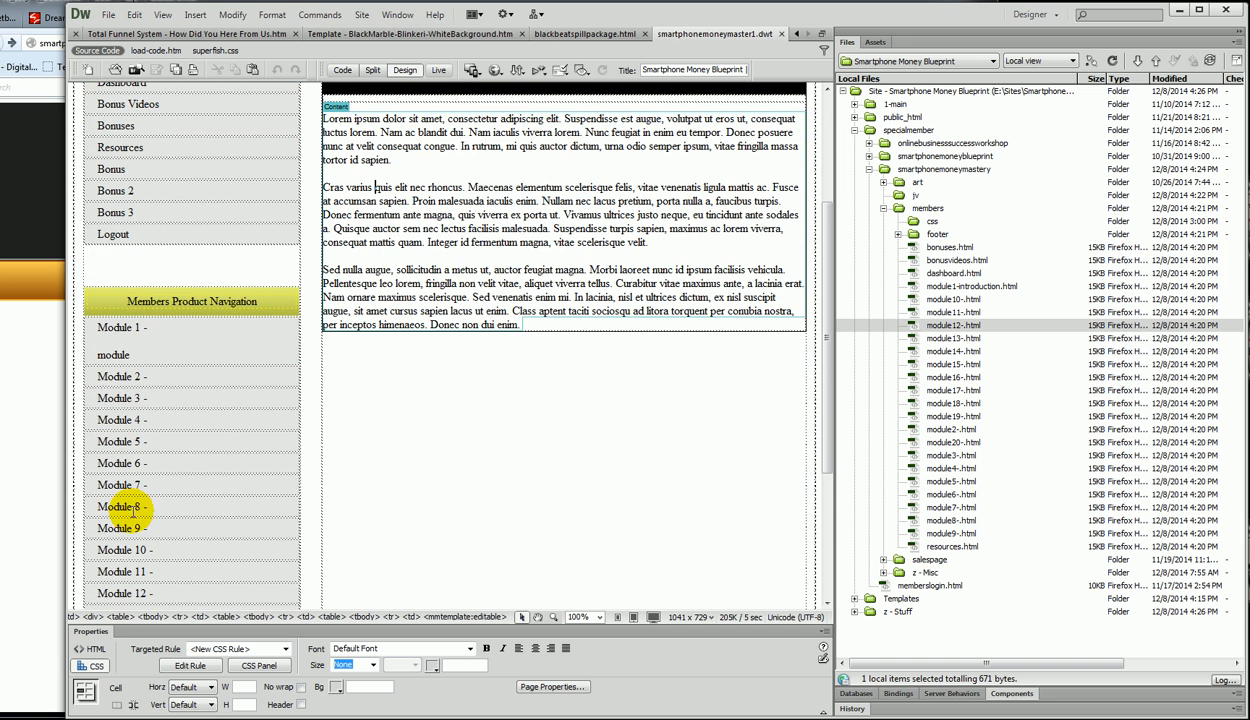
scroll(115, 478, "up", 2)
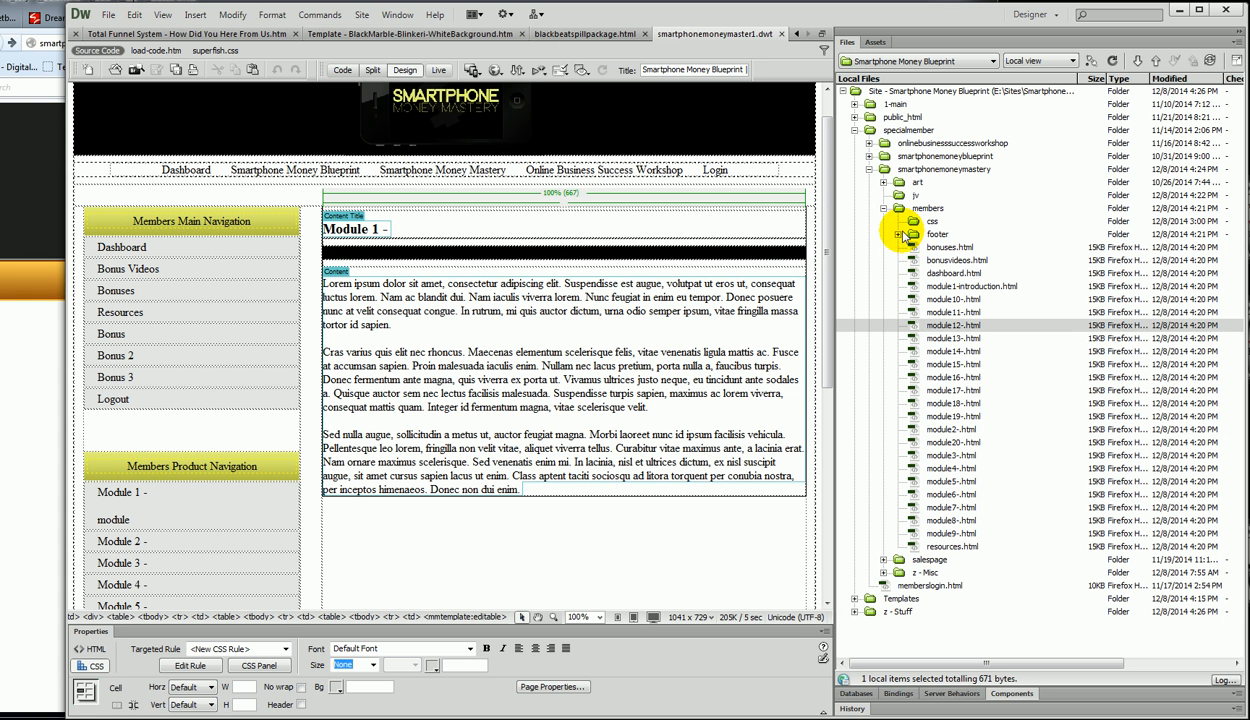
Step: Collapse the members folder and select smartphonemoneymaster1.dwt in the Templates folder
left_click(884, 209)
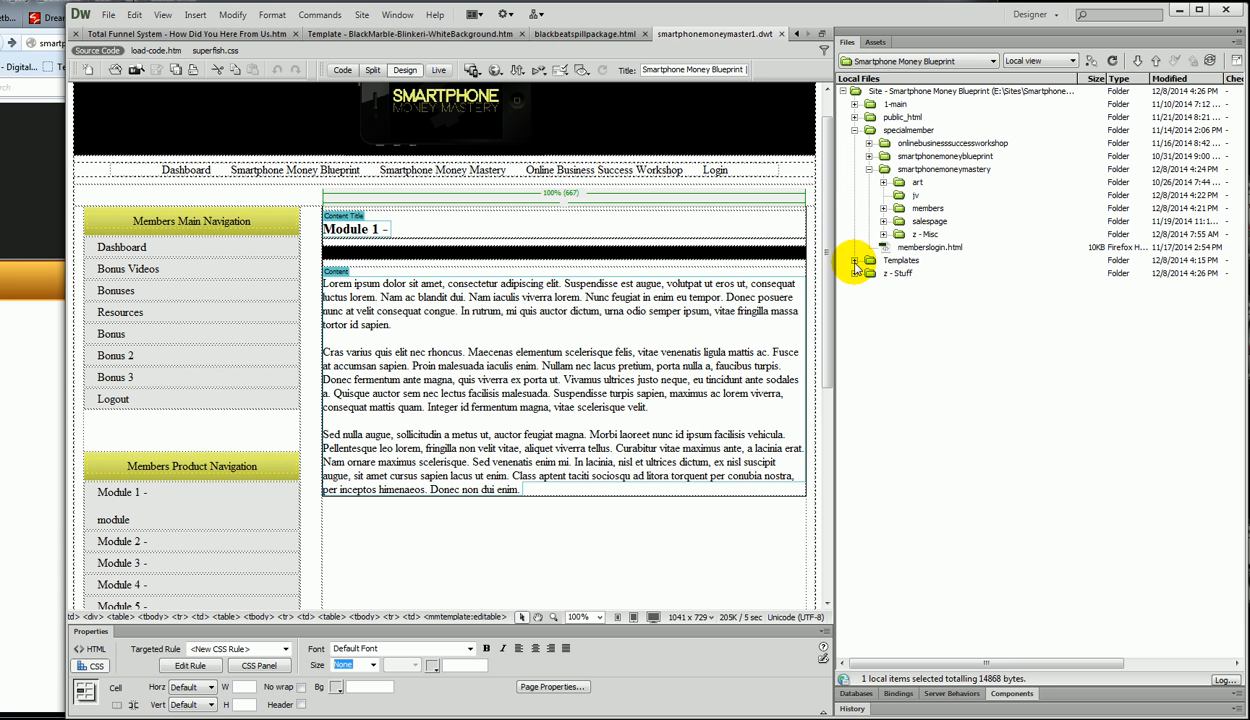
left_click(855, 262)
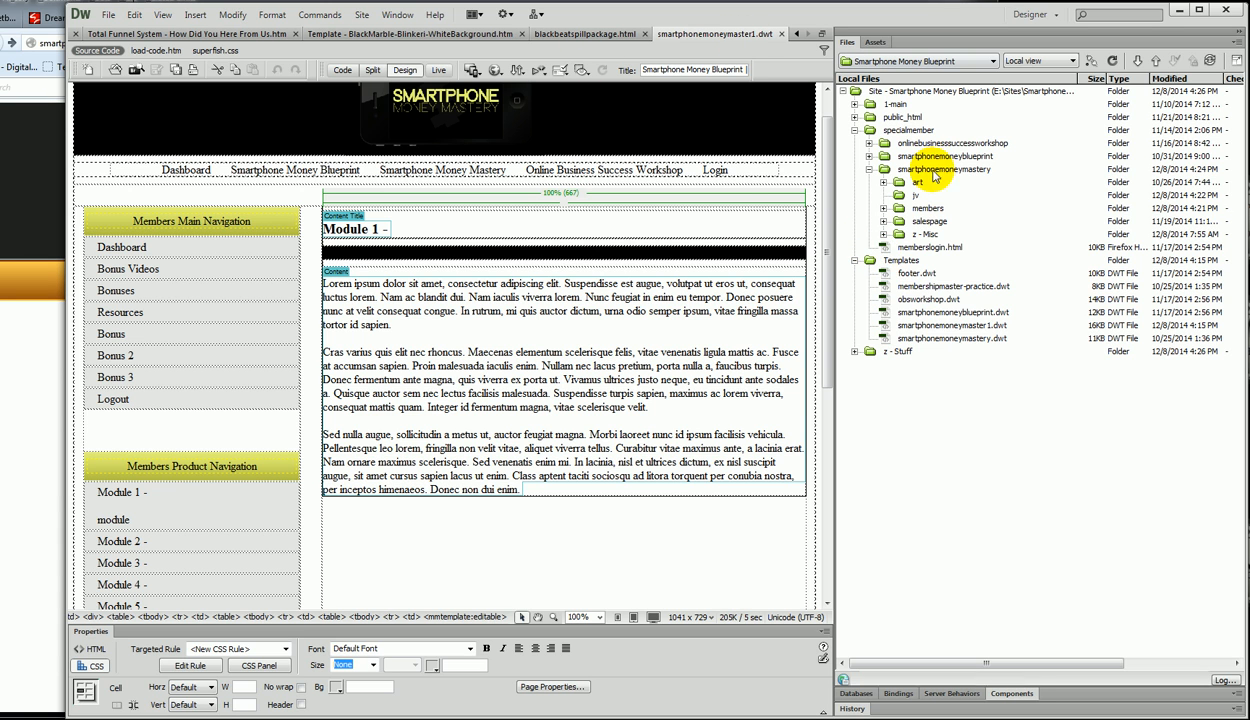
left_click(885, 262)
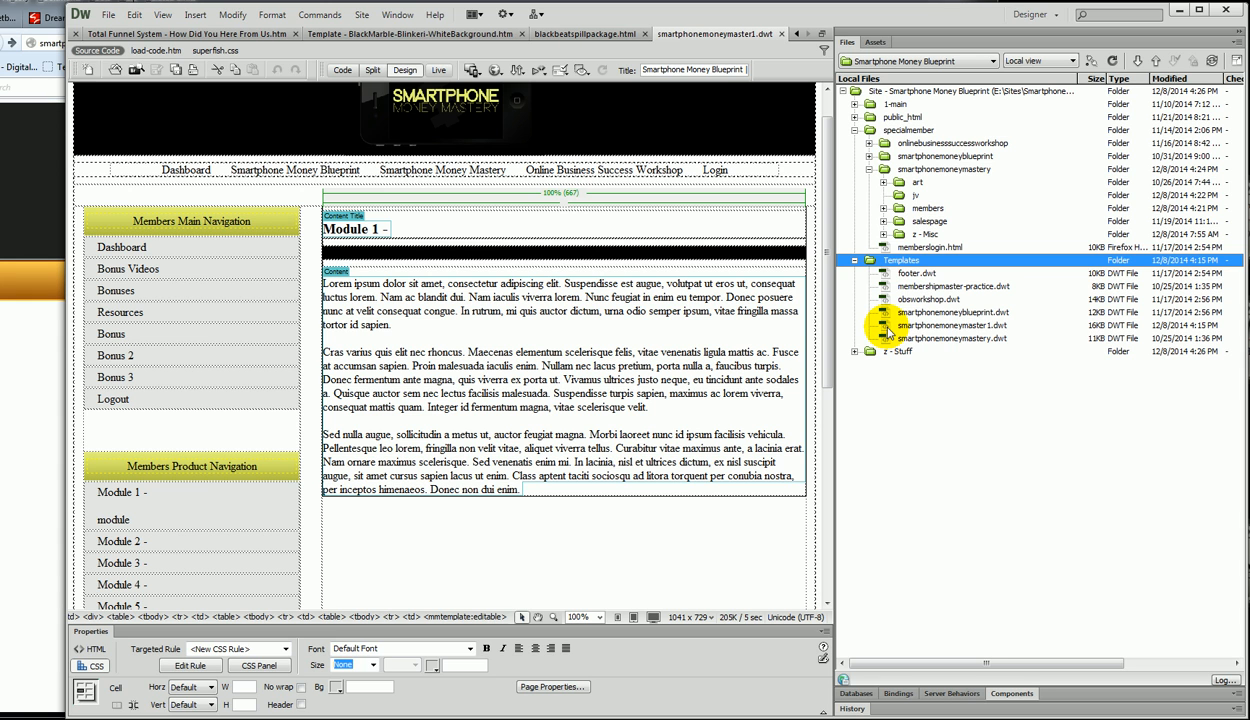
left_click(885, 326)
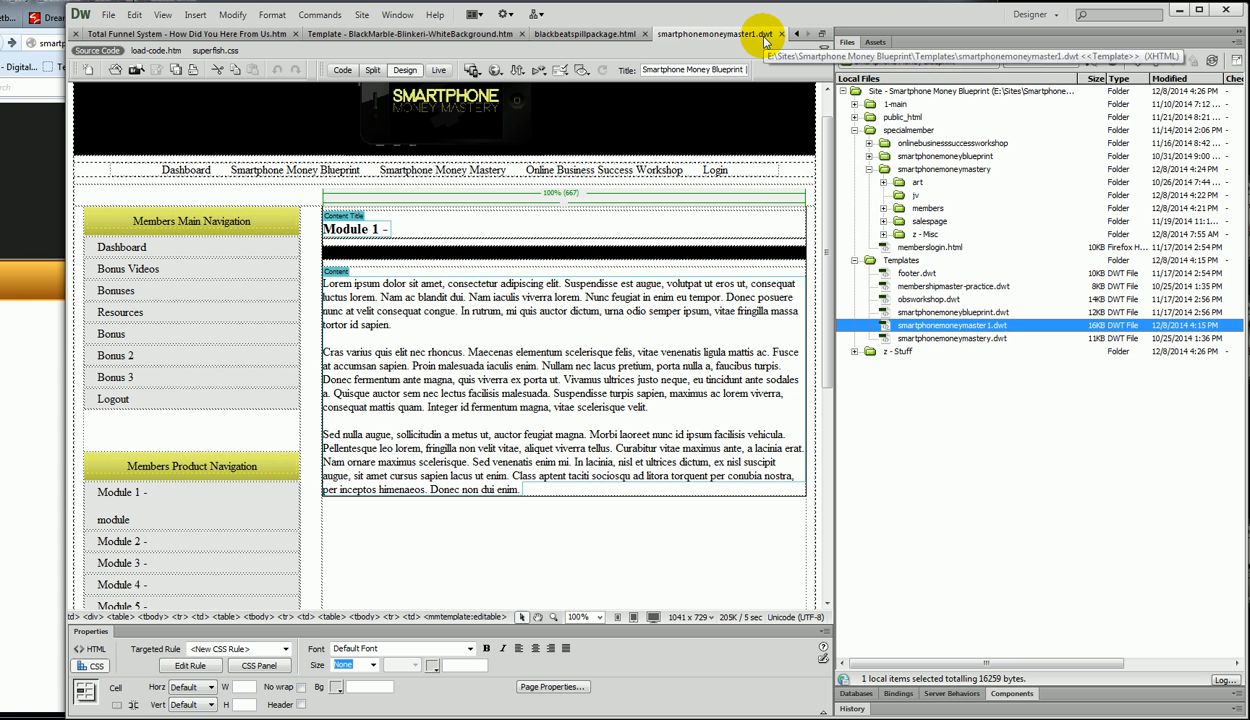
Step: Append the test text "jlj;jlj" to the template's Dashboard link, save it and update all files based on the template
left_click(178, 247)
type("jlj;lj")
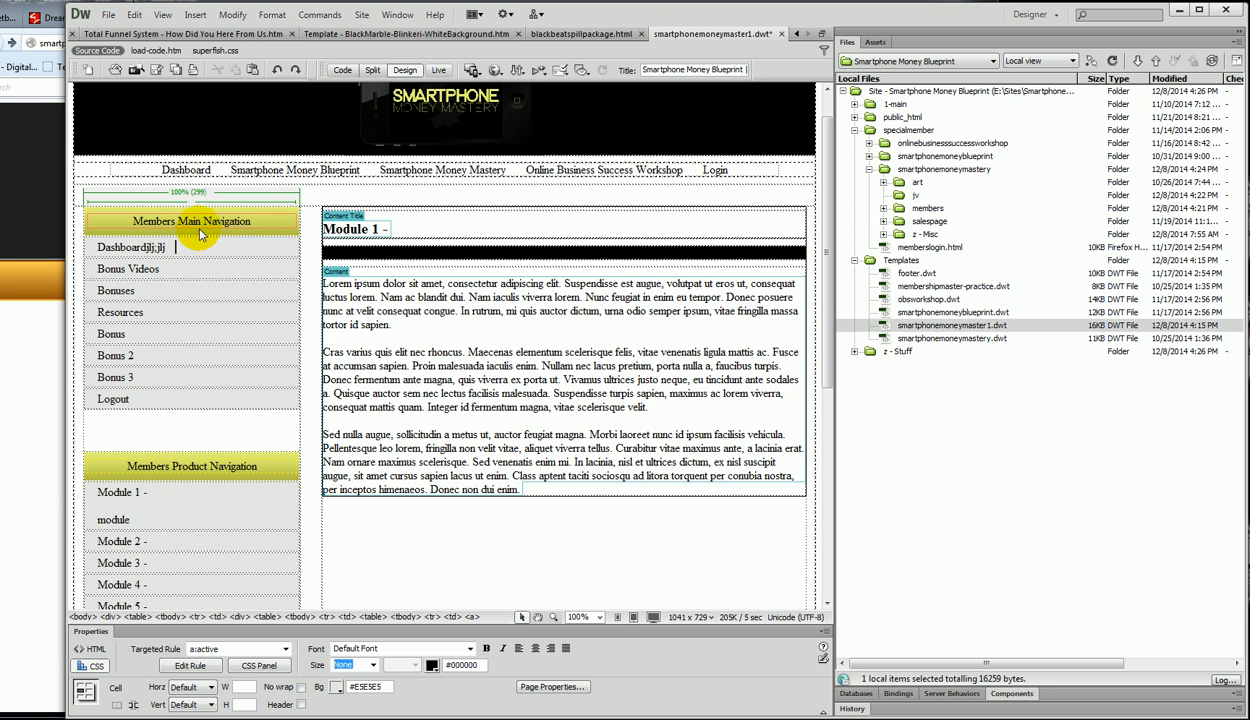
left_click(157, 76)
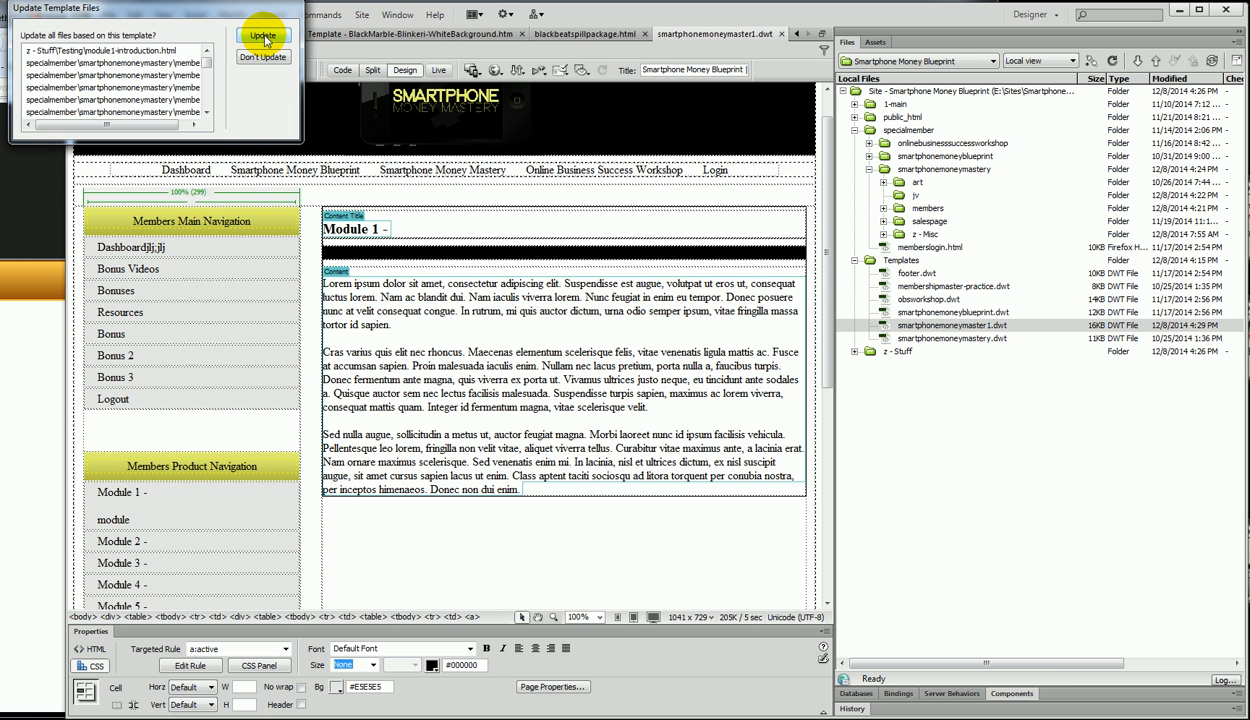
mouse_move(207, 67)
left_mouse_down()
mouse_move(195, 115)
mouse_move(206, 74)
mouse_move(187, 58)
left_mouse_up()
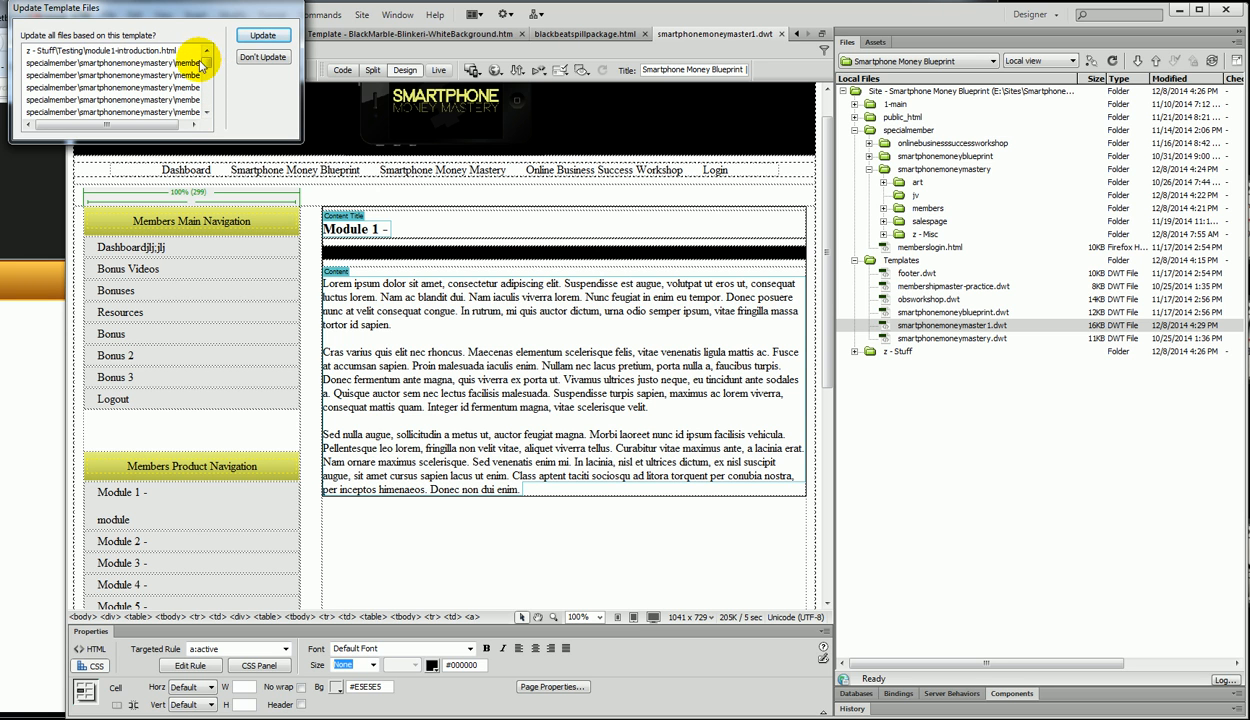
left_click_drag(207, 62, 212, 112)
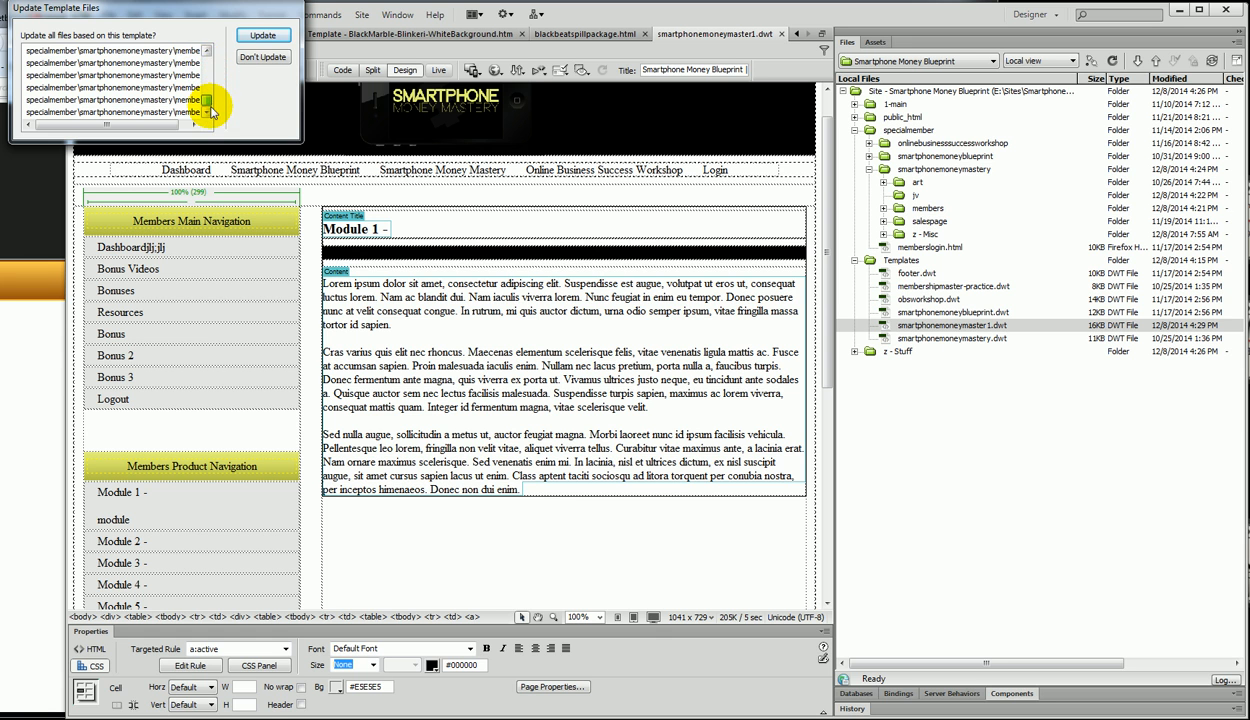
left_click(260, 35)
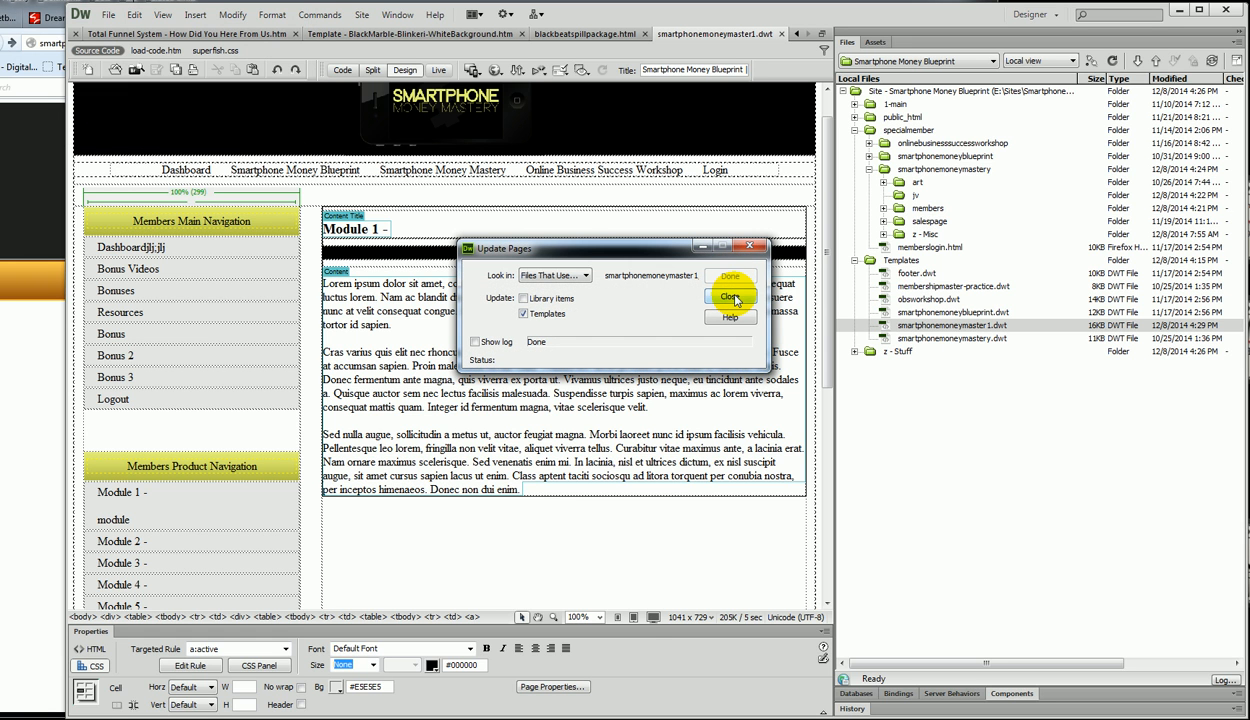
left_click(731, 297)
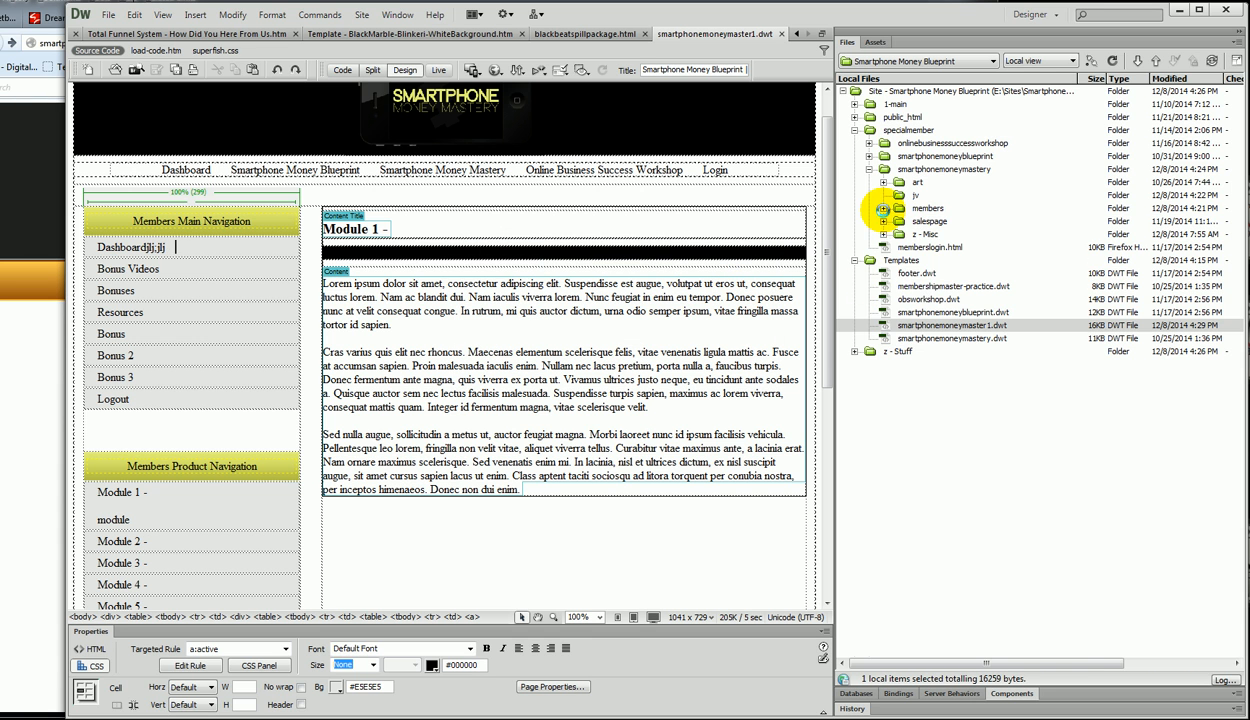
Step: Open module11-.html from the members folder and examine its Dashboard link and its editable Content Title and Content regions
left_click(883, 209)
double_click(945, 312)
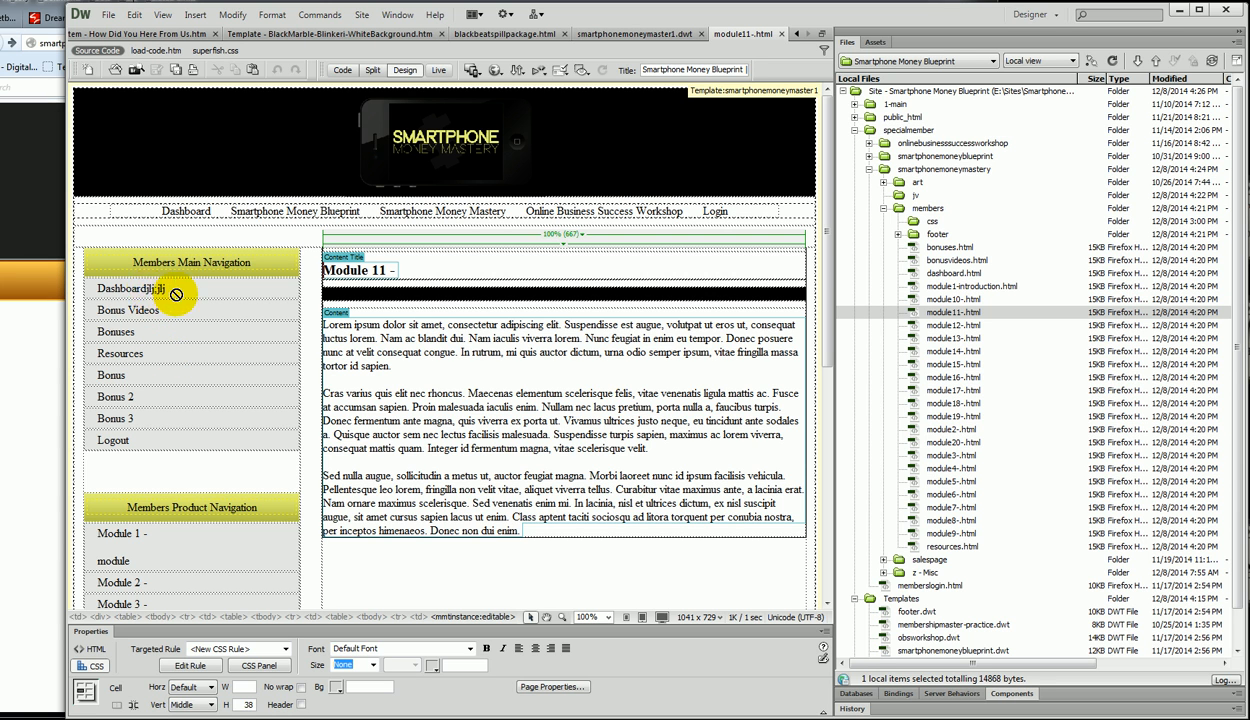
left_click(394, 269)
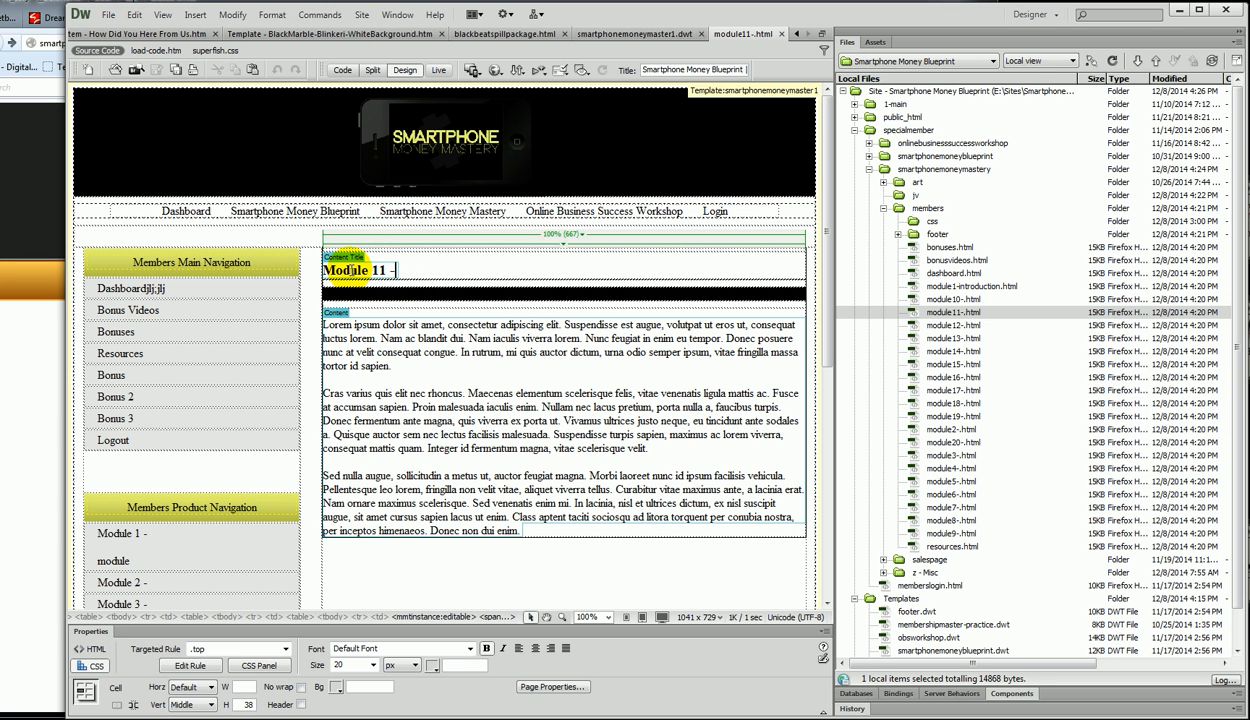
key("BackSpace")
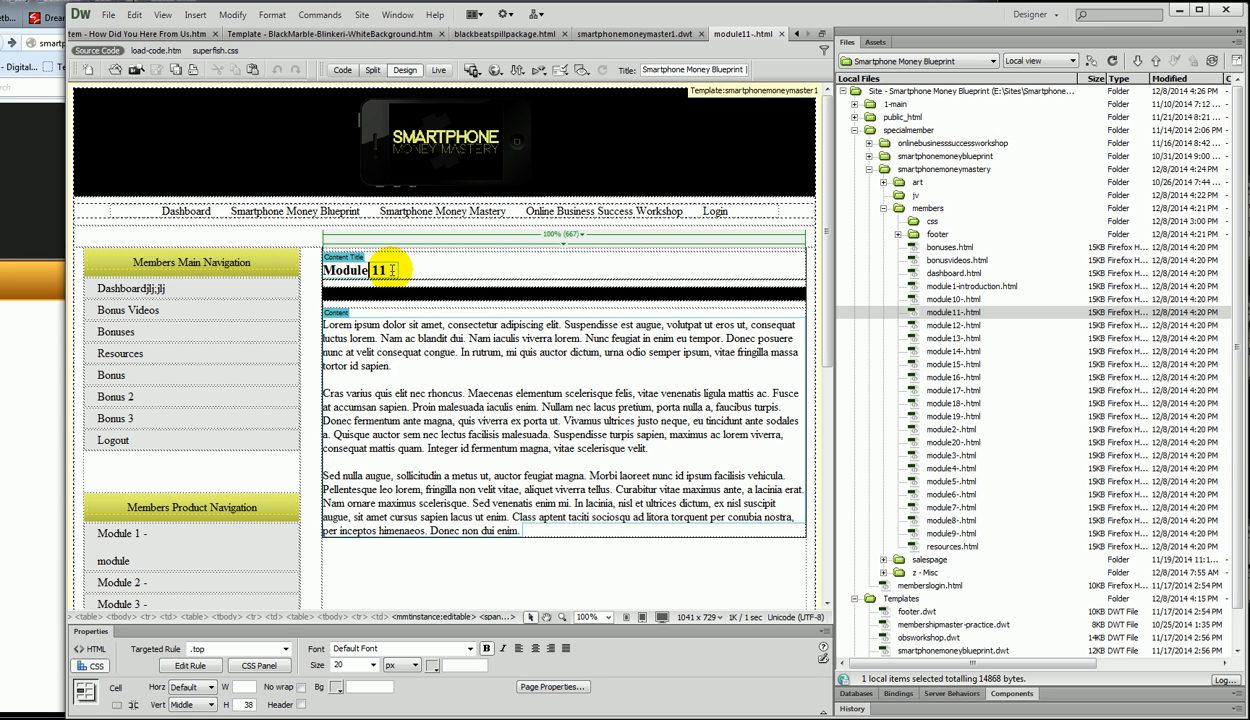
mouse_move(396, 270)
left_mouse_down()
mouse_move(328, 271)
mouse_move(403, 277)
left_mouse_up()
left_click(336, 270)
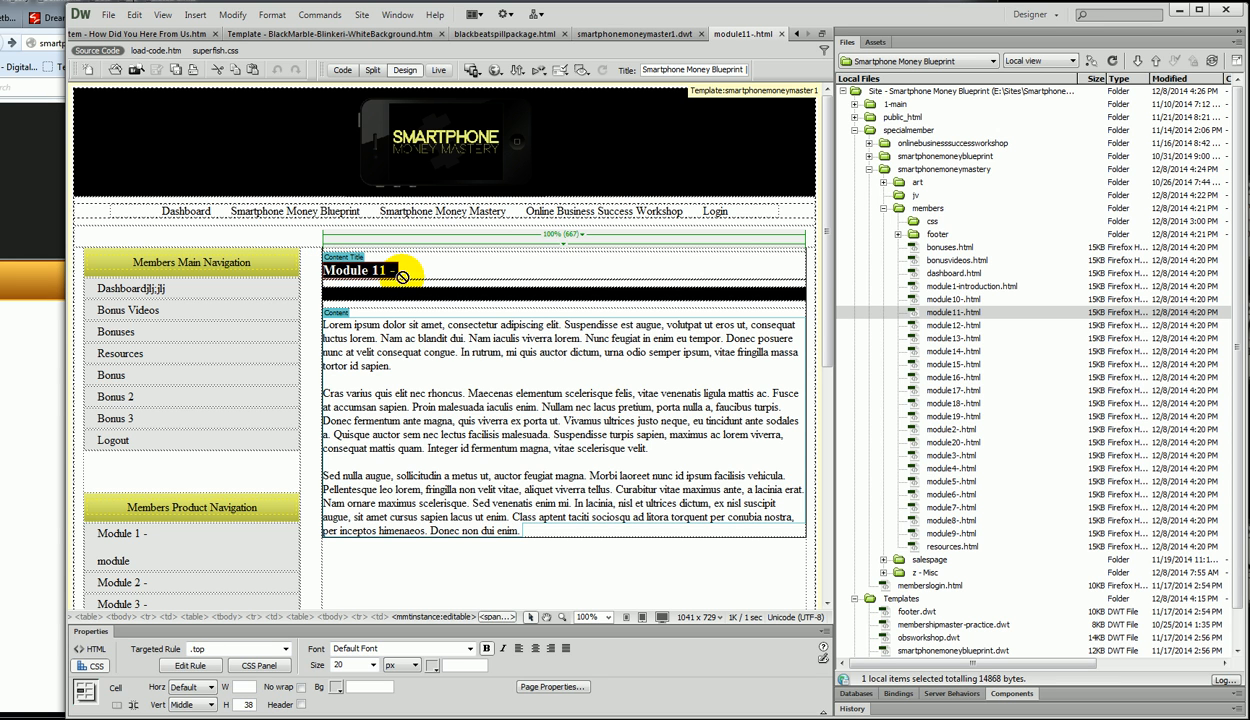
left_click(385, 270)
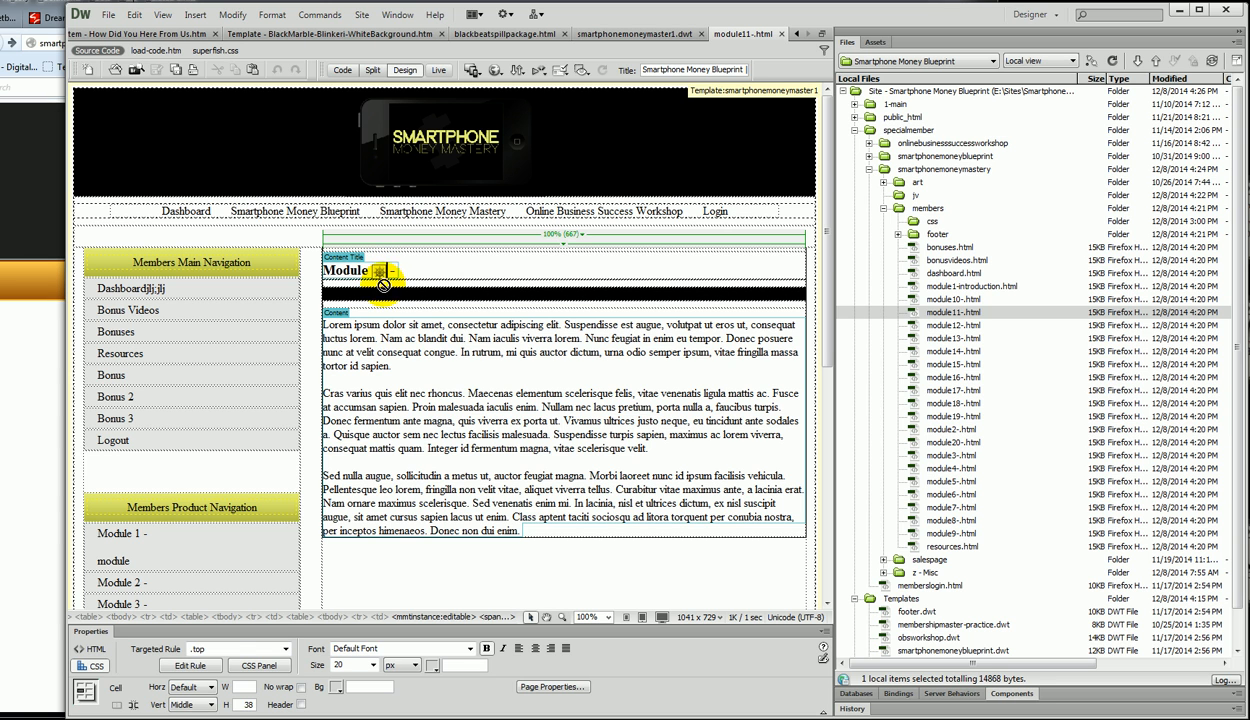
left_click(362, 351)
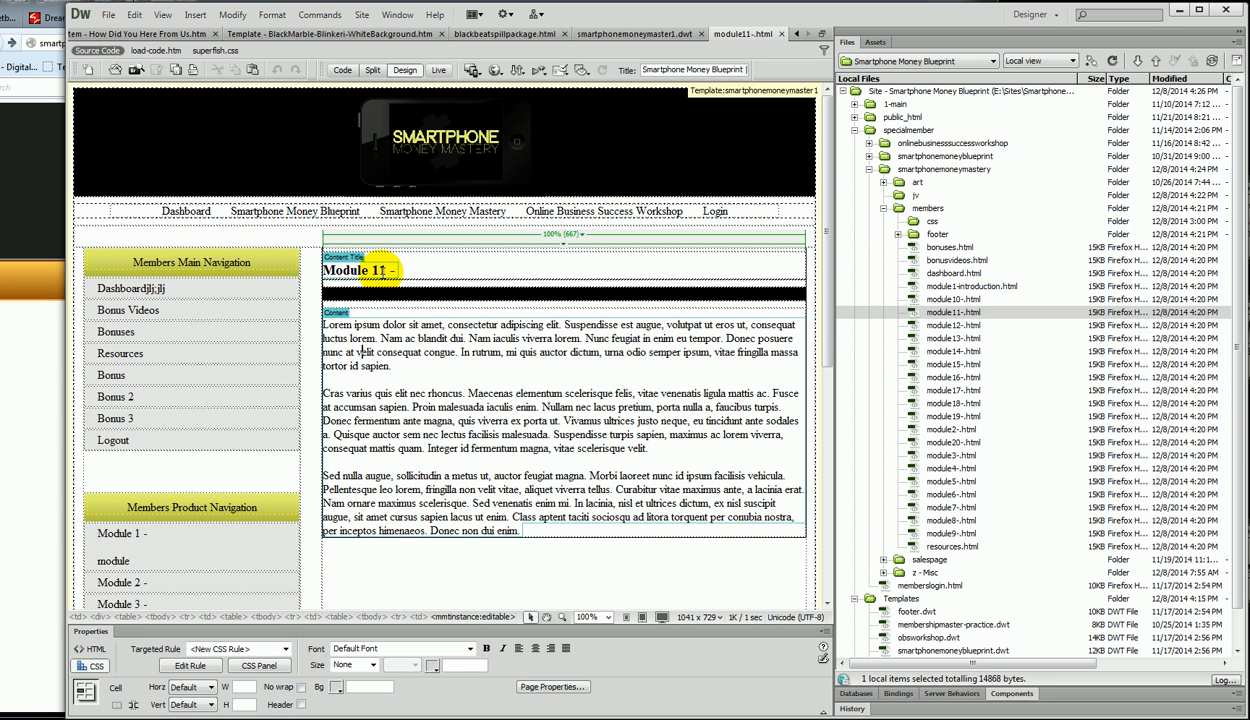
left_click_drag(517, 530, 325, 326)
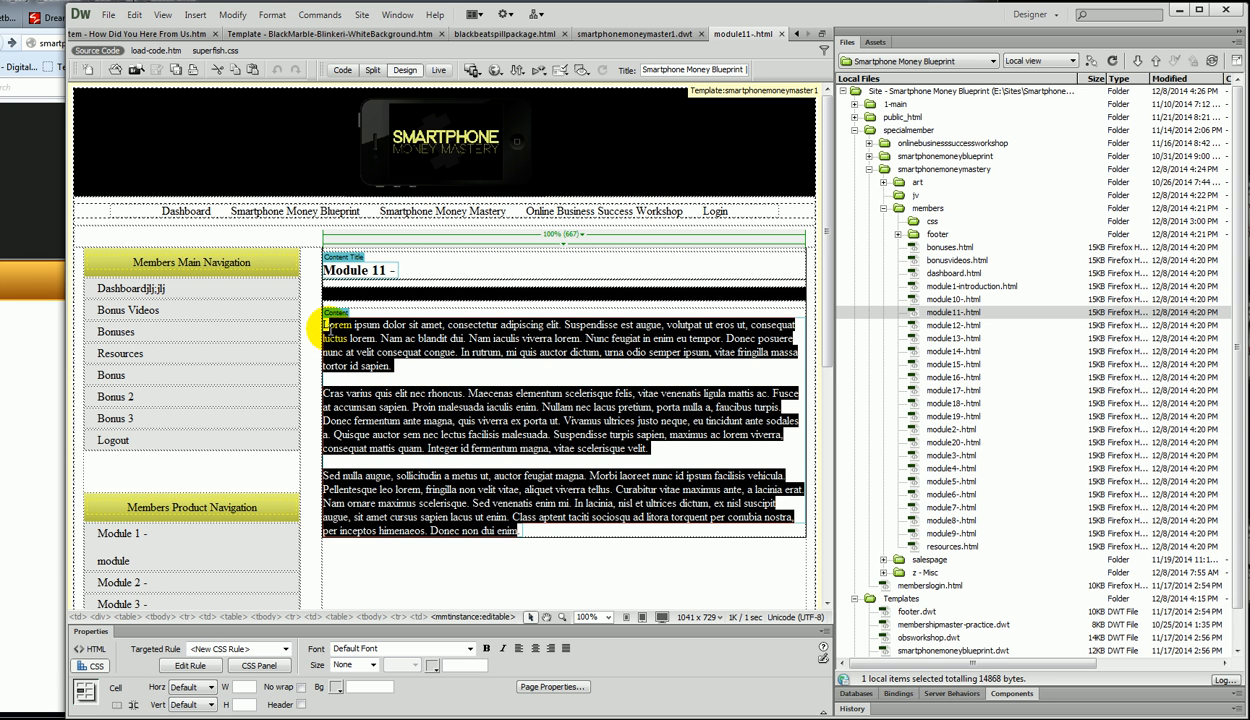
left_click(362, 352)
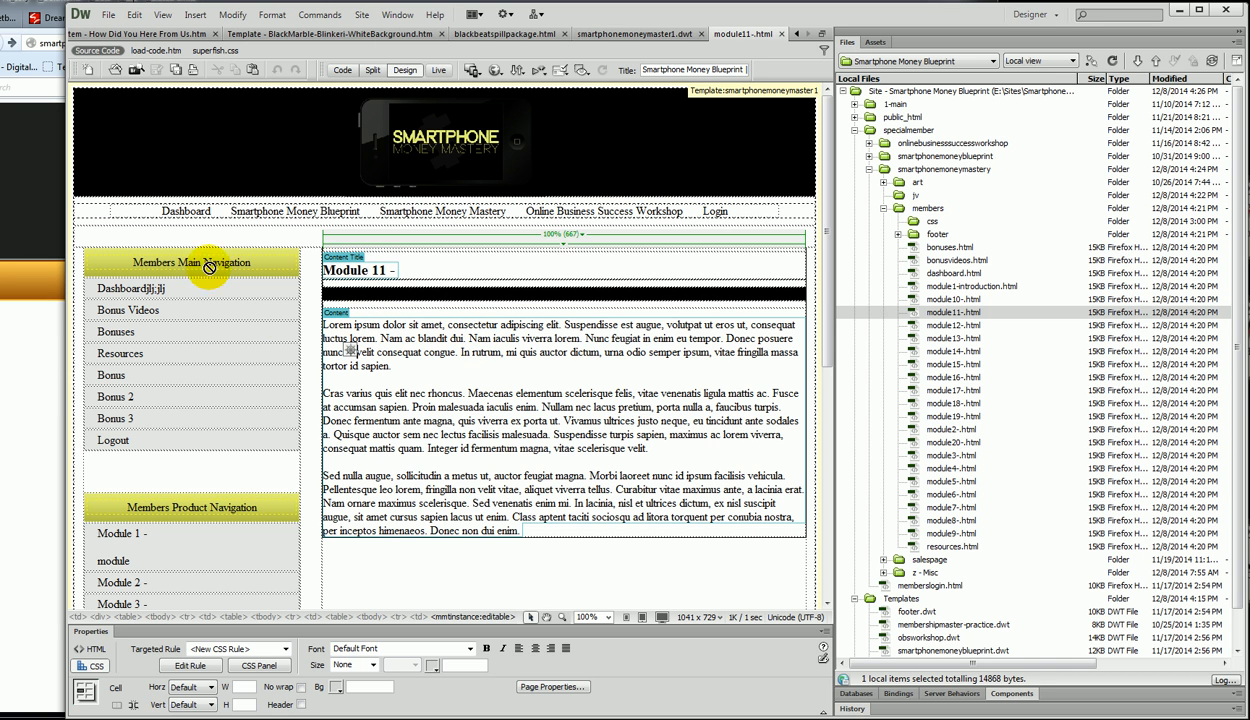
Step: Undo the Dashboard test text in smartphonemoneymaster1.dwt, save the template and update all files based on it
left_click(660, 38)
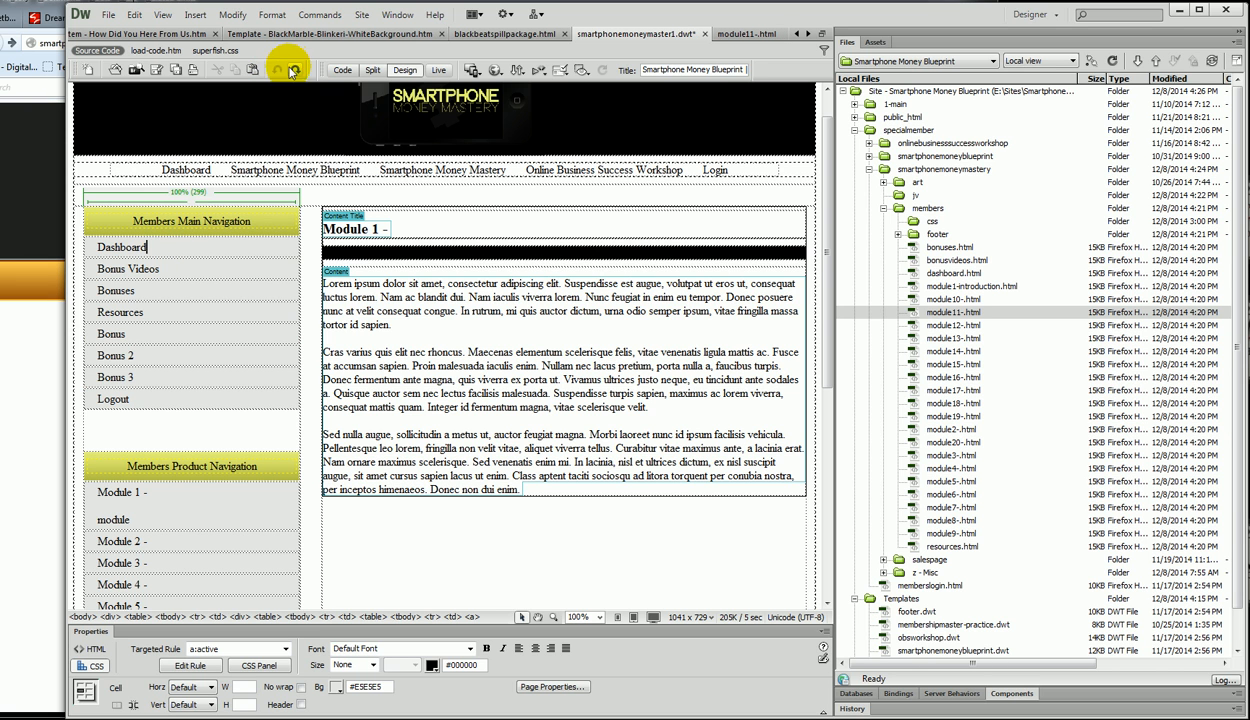
left_click(157, 70)
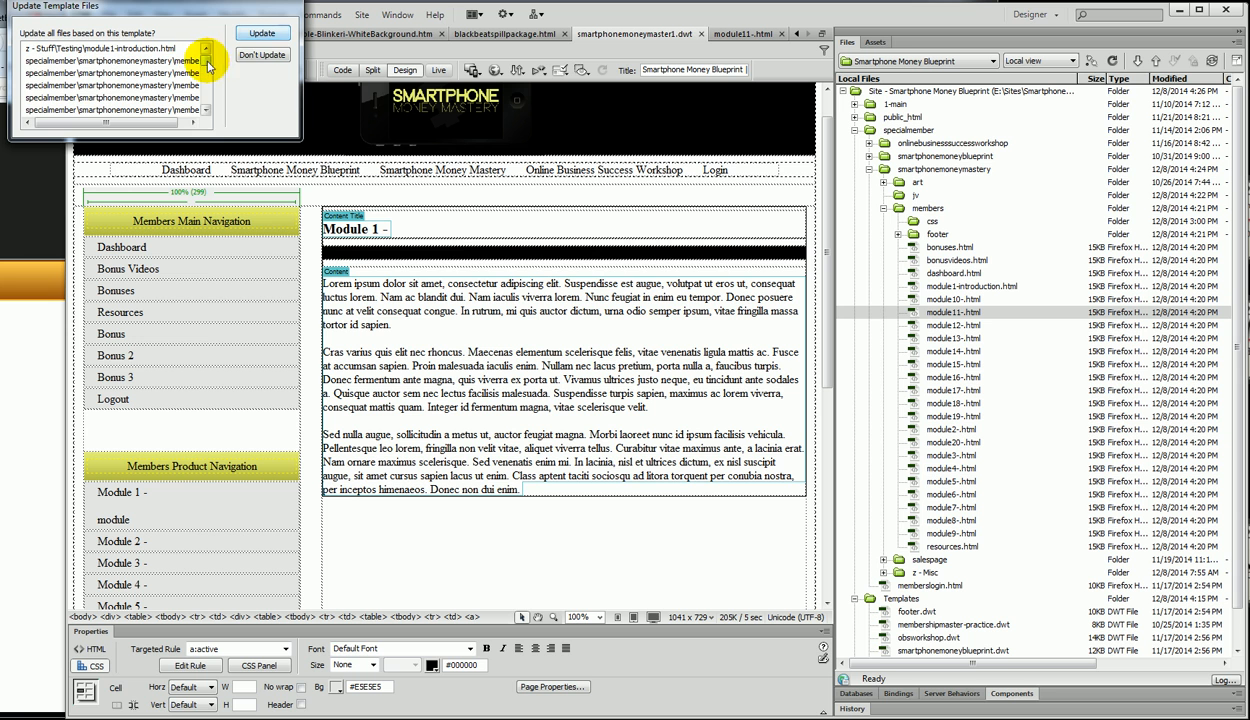
left_click(262, 33)
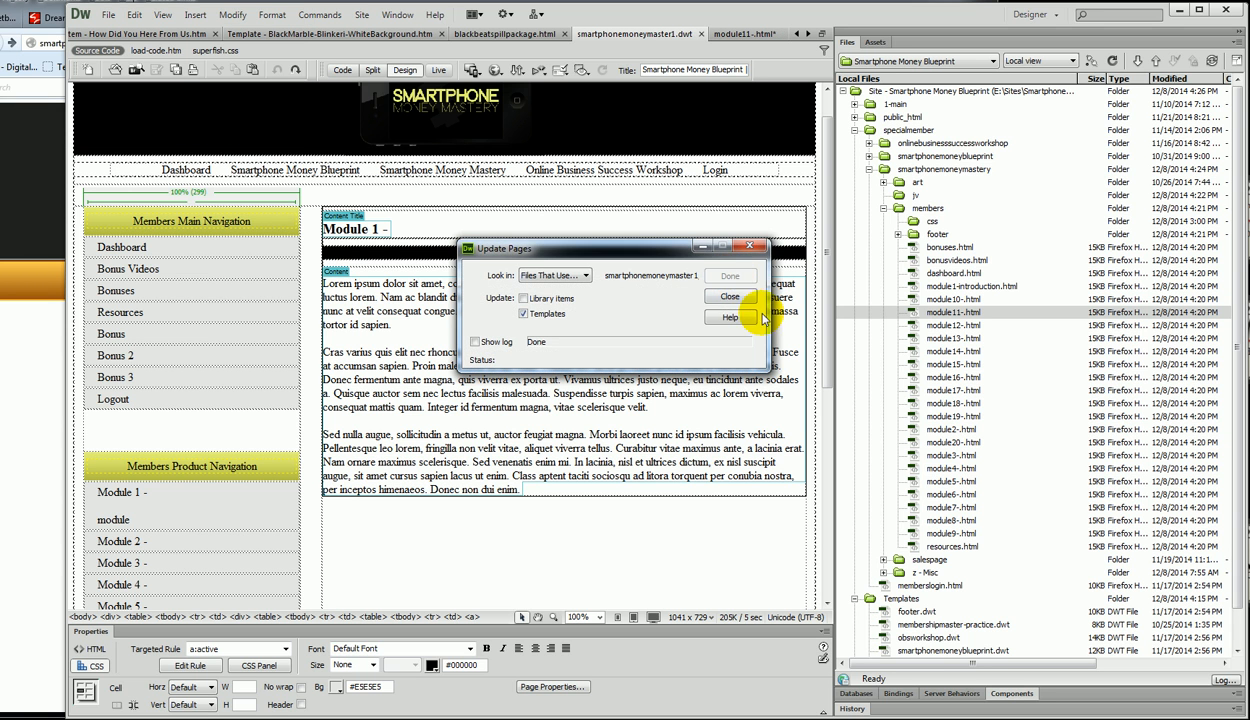
left_click(731, 297)
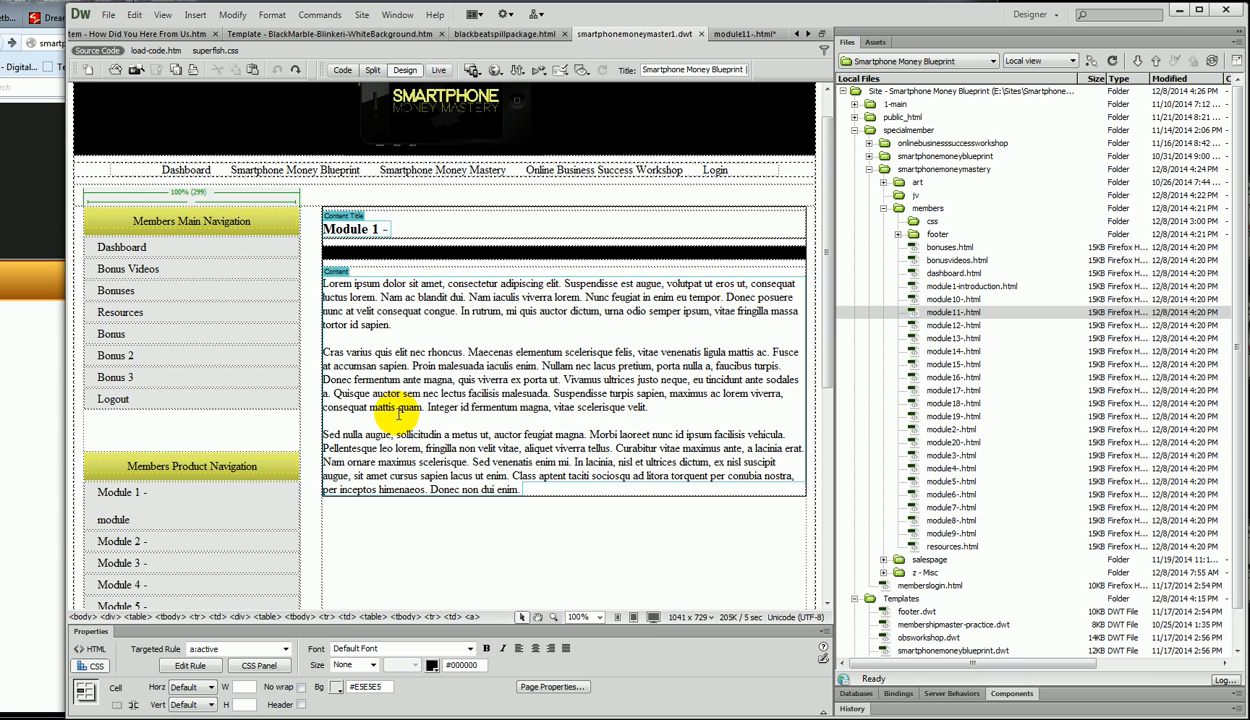
left_click_drag(326, 297, 640, 434)
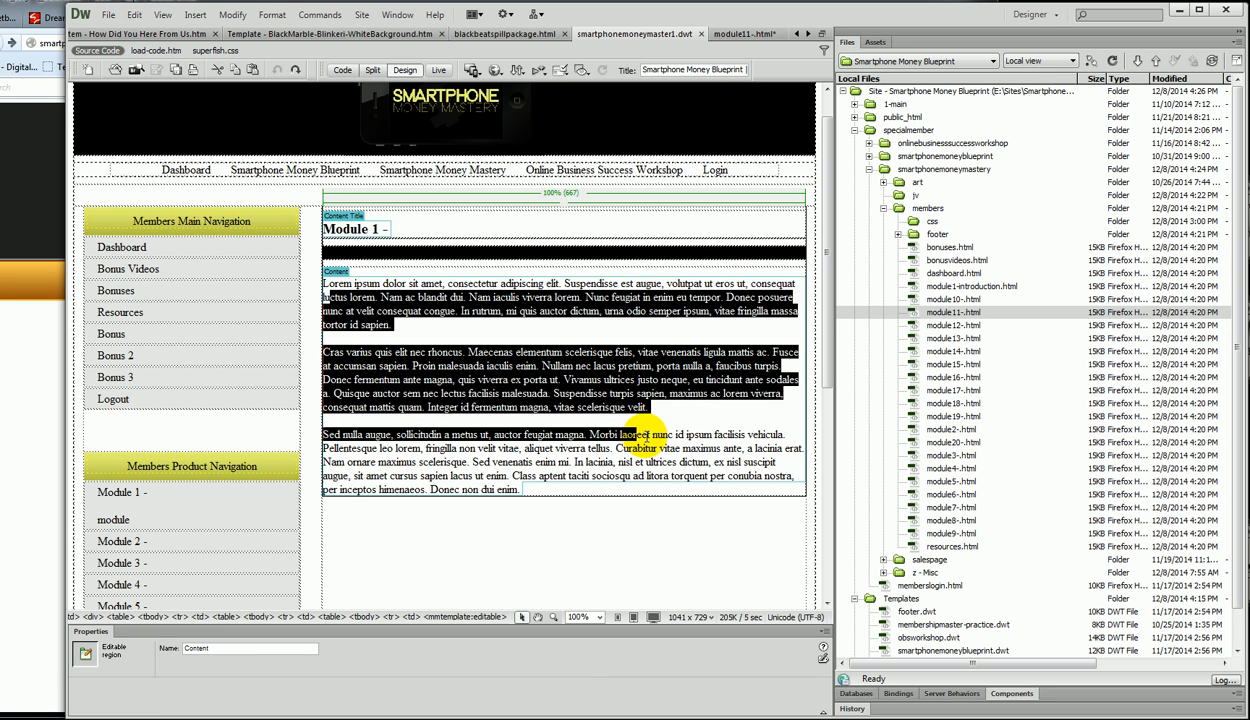
left_click(640, 434)
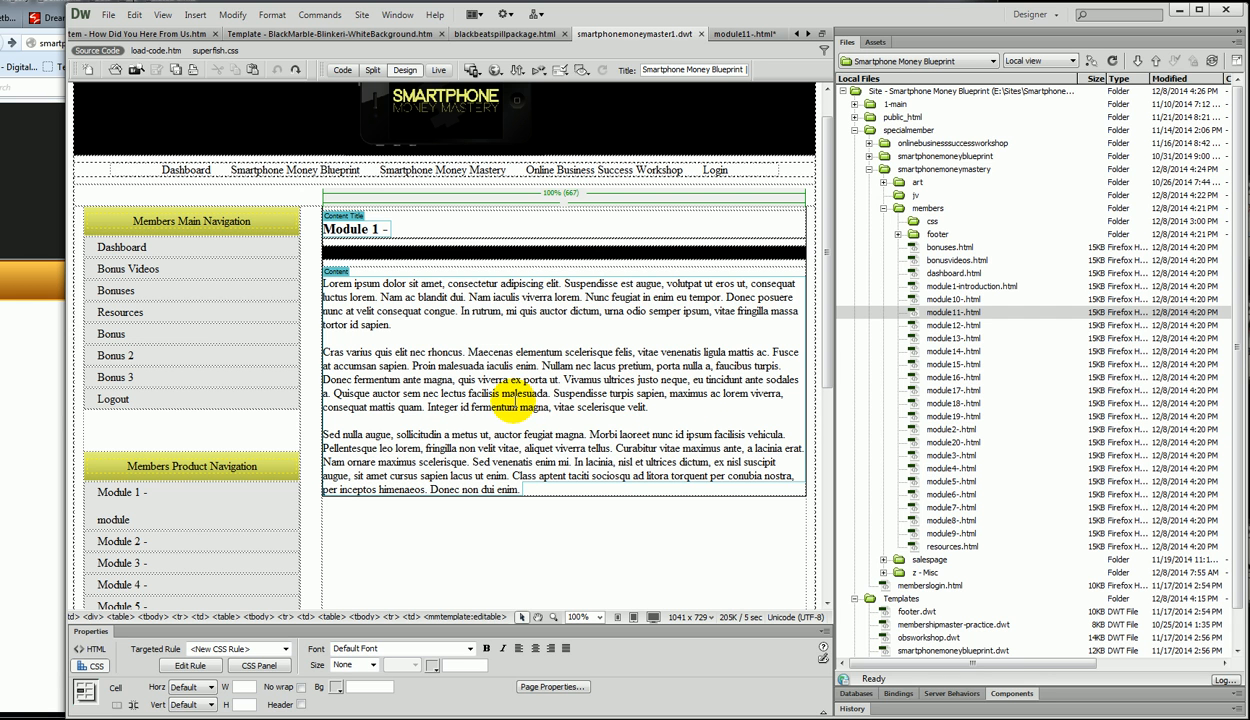
left_click_drag(497, 478, 399, 326)
left_click(459, 326)
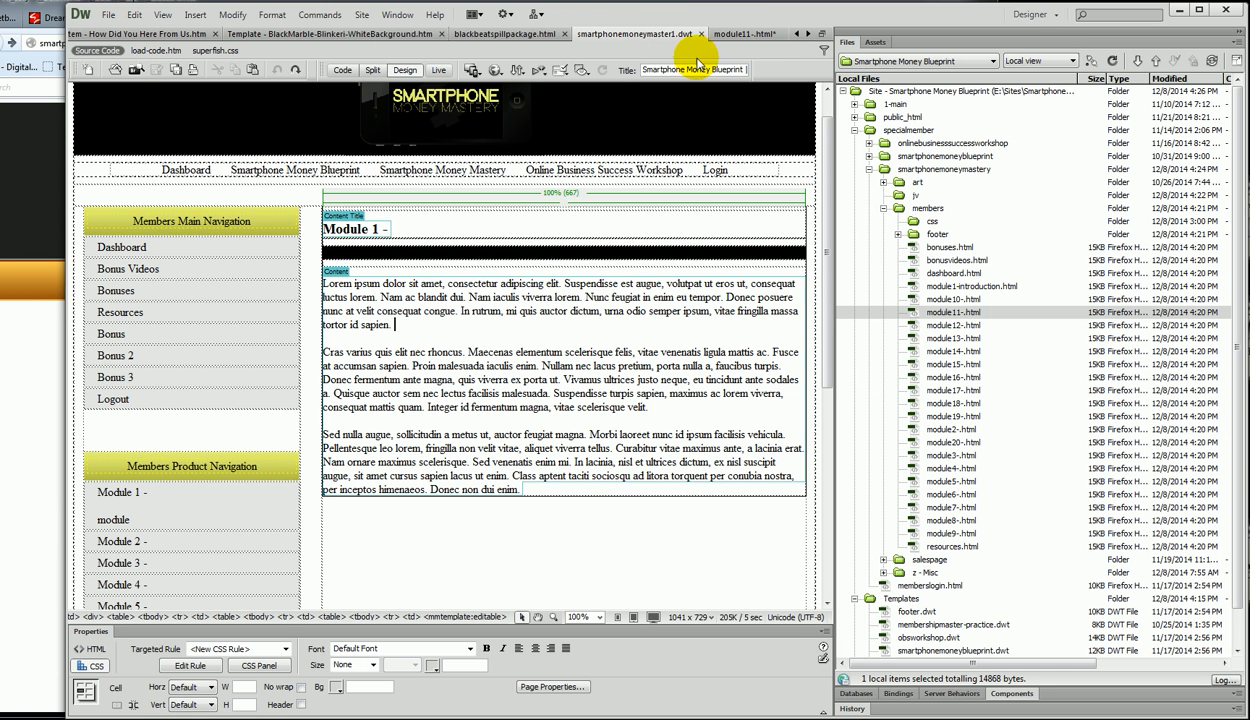
Step: Switch to the module11-.html page and save its updated version
left_click(743, 34)
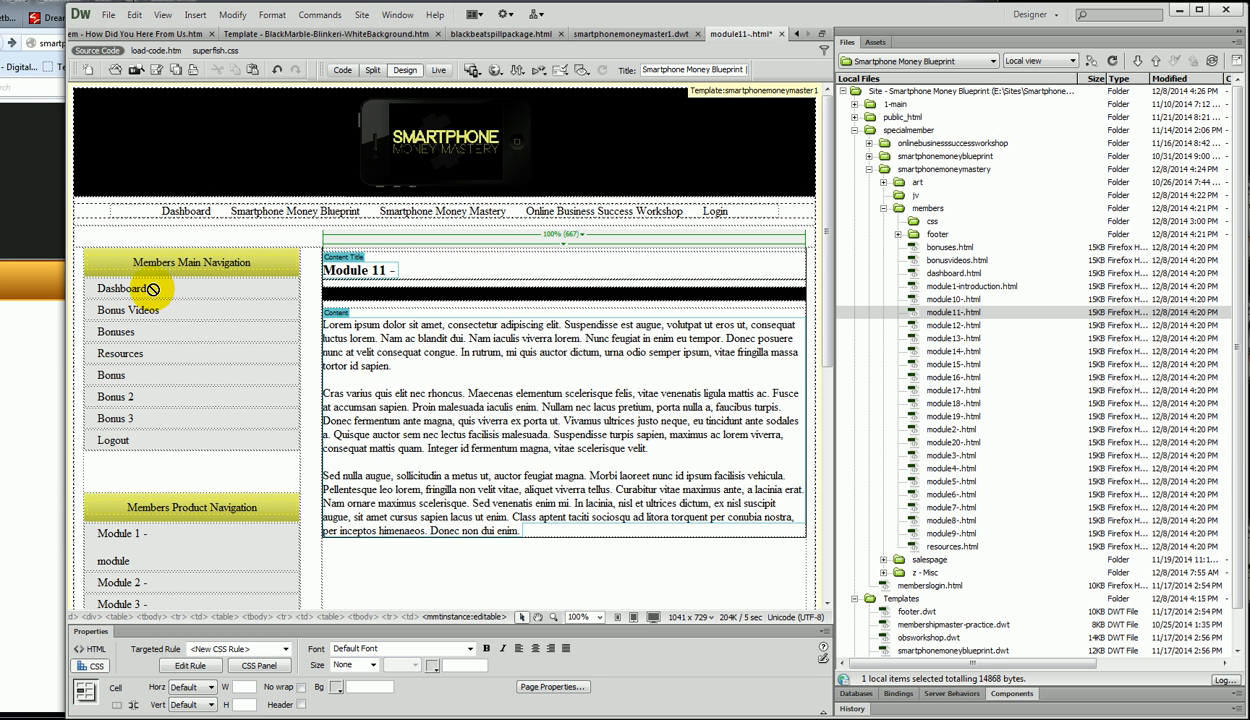
left_click(176, 70)
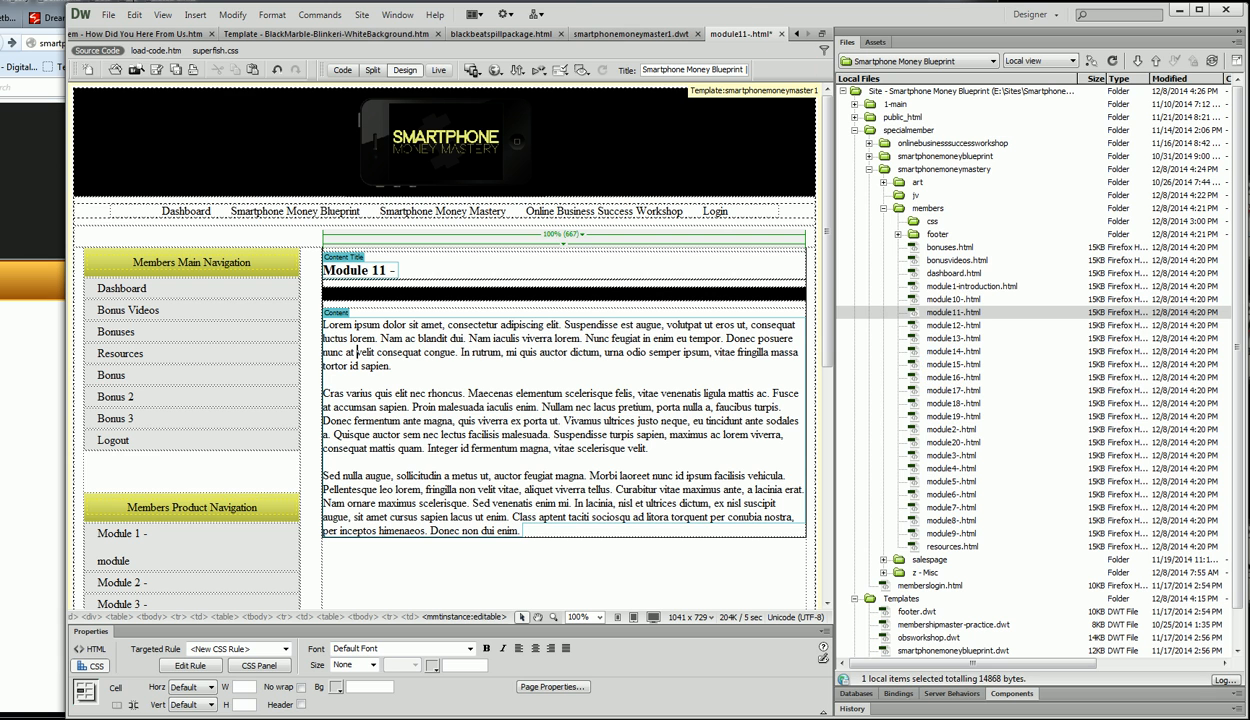
left_click(180, 72)
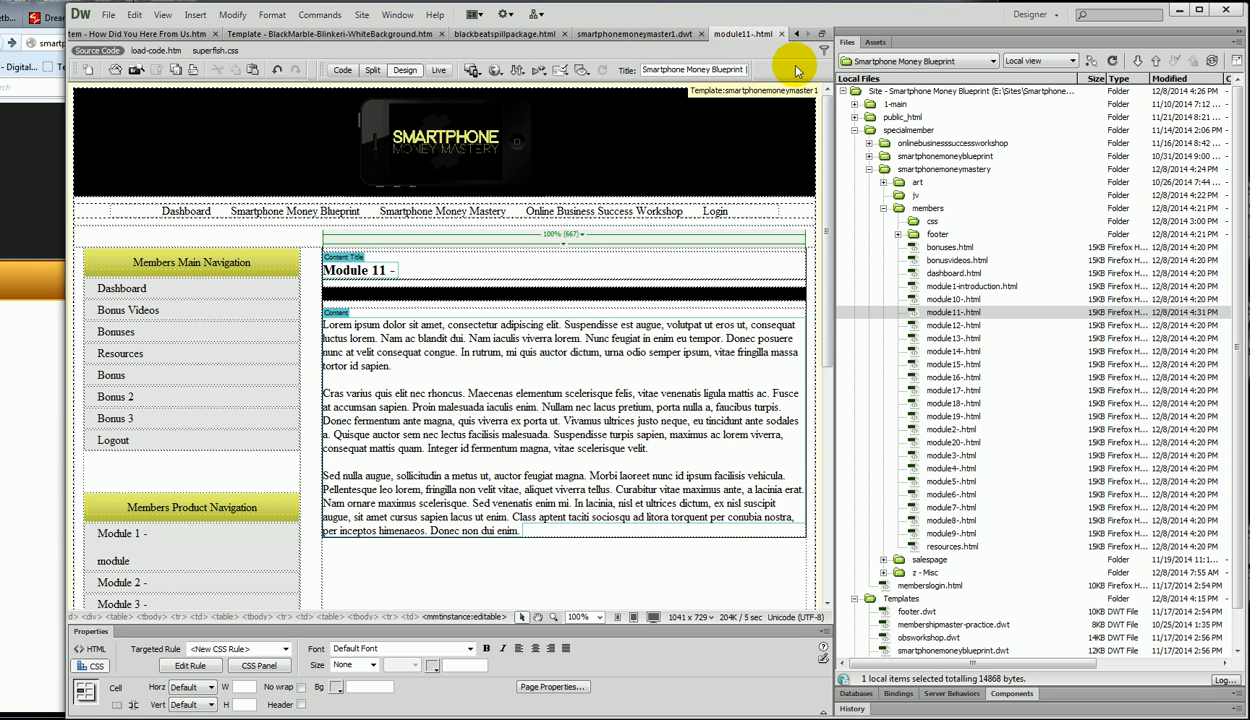
Step: Open module15-.html to view its navigation, close it, and compare the smartphonemoneymaster1.dwt template with module11-.html
double_click(933, 365)
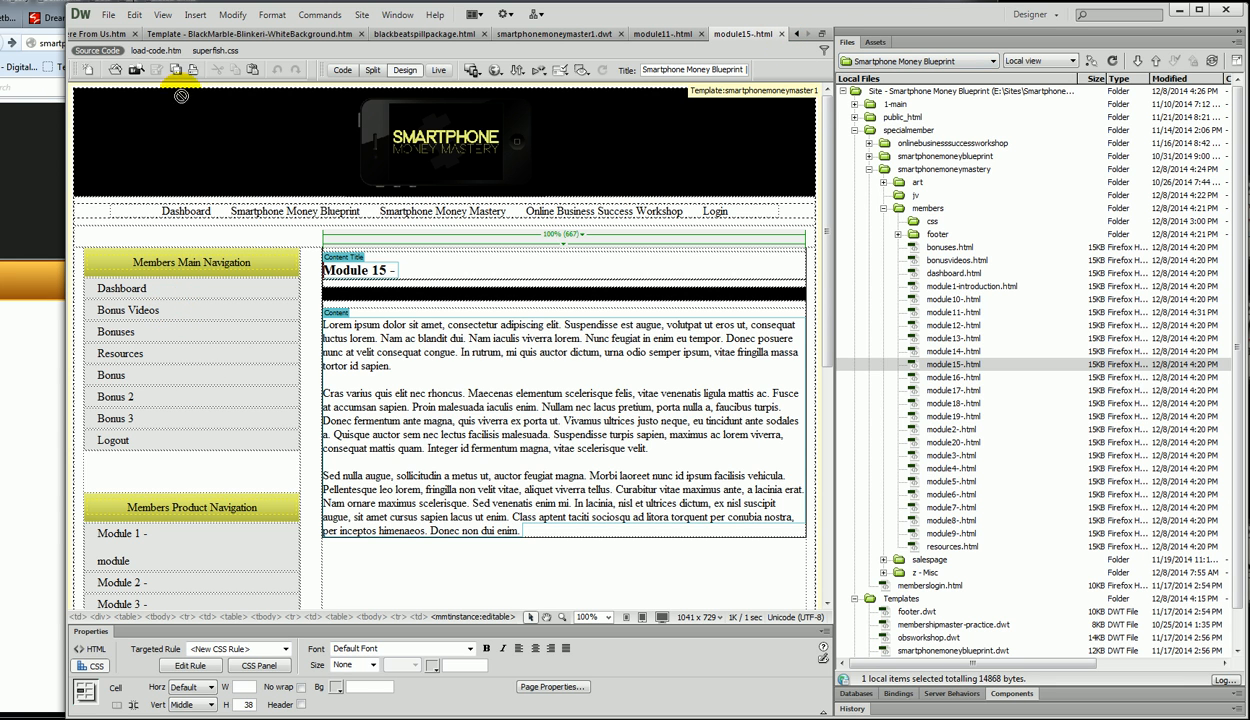
left_click(781, 34)
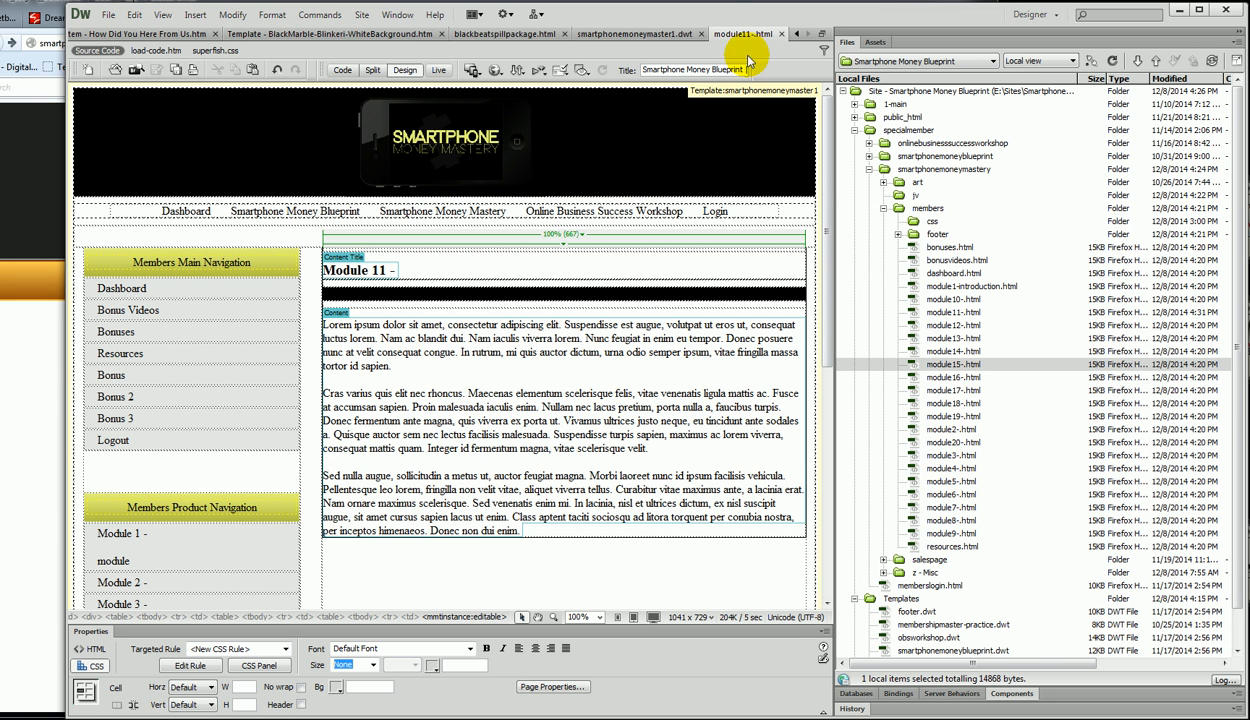
left_click(676, 38)
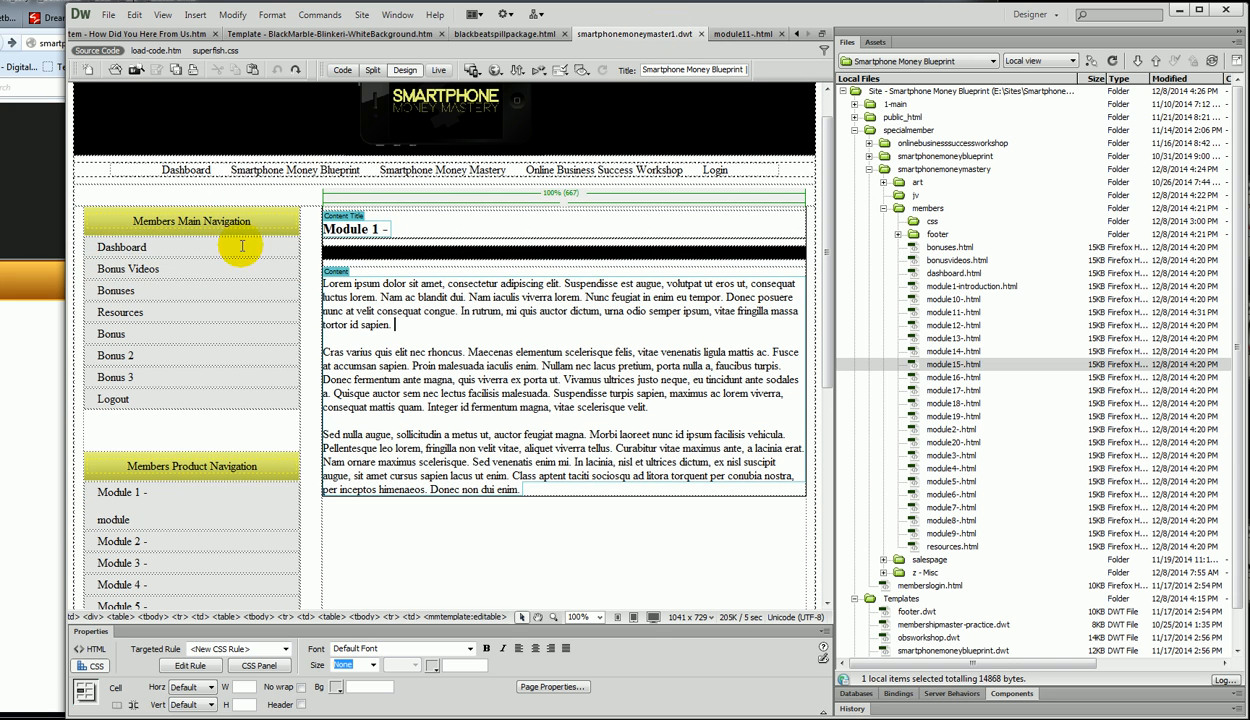
left_click(745, 33)
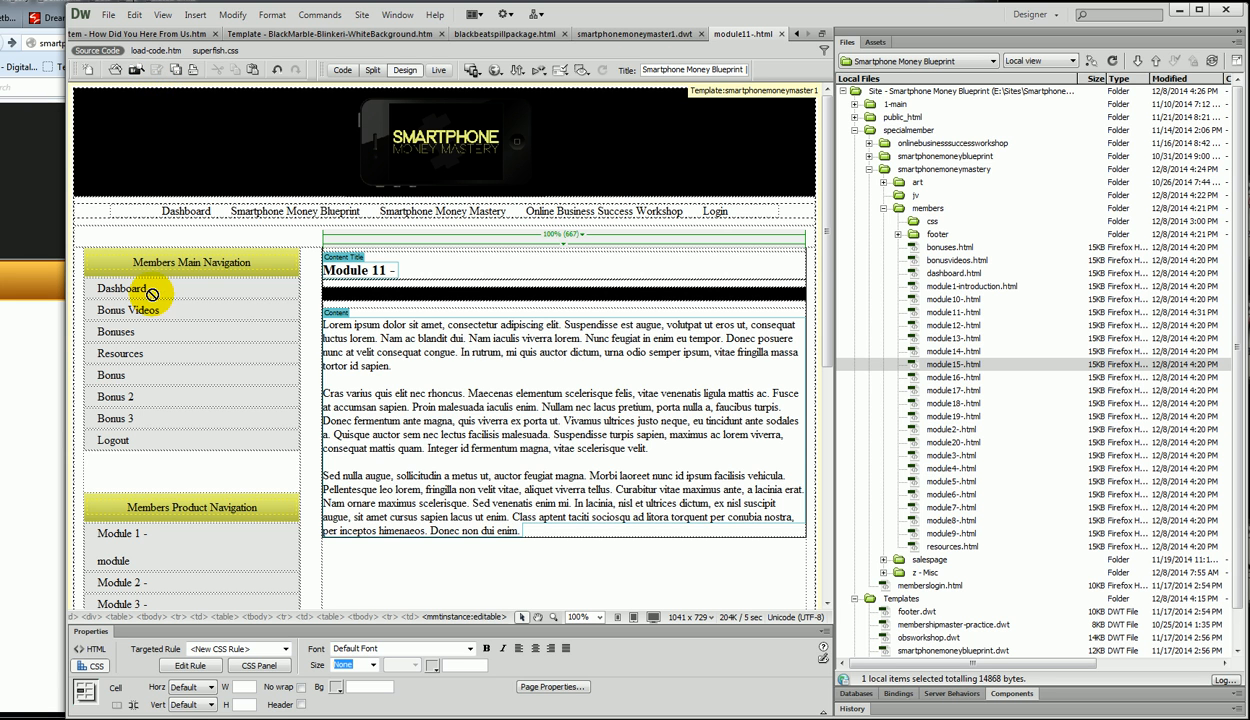
Step: Append the test text "jljlj" to the Dashboard link in smartphonemoneymaster1.dwt and undo that edit
left_click(645, 33)
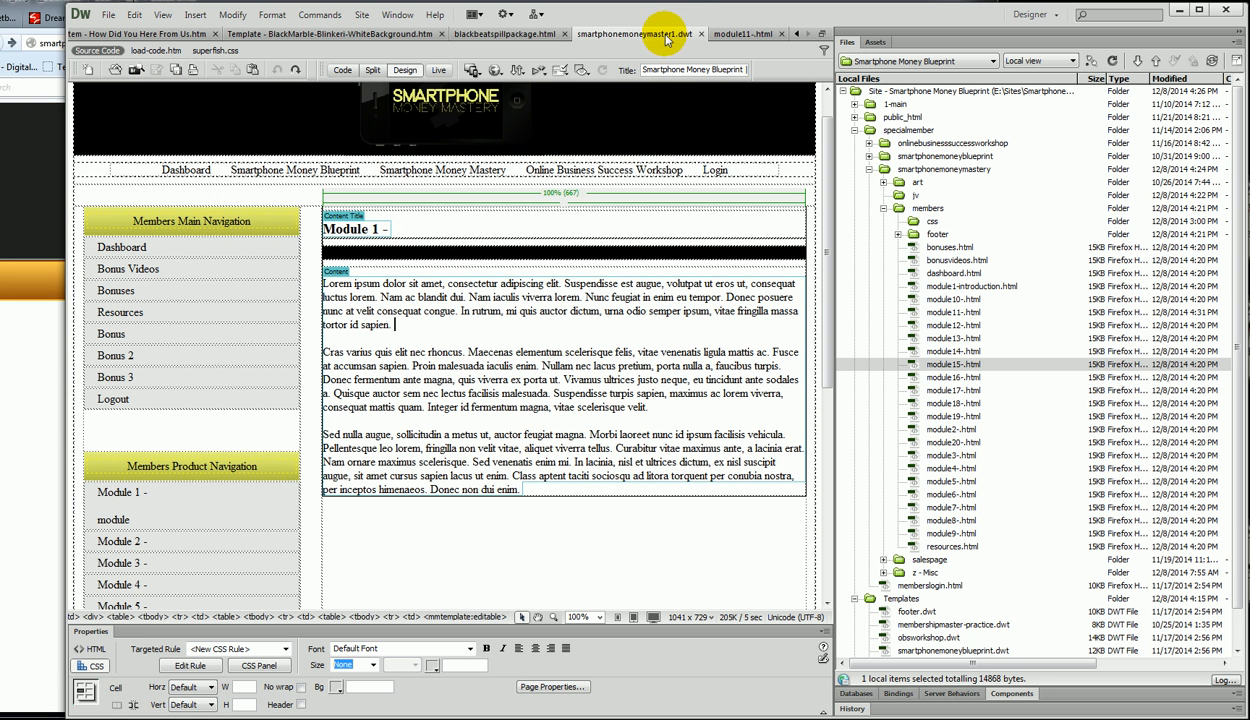
left_click(192, 247)
type("jljlj")
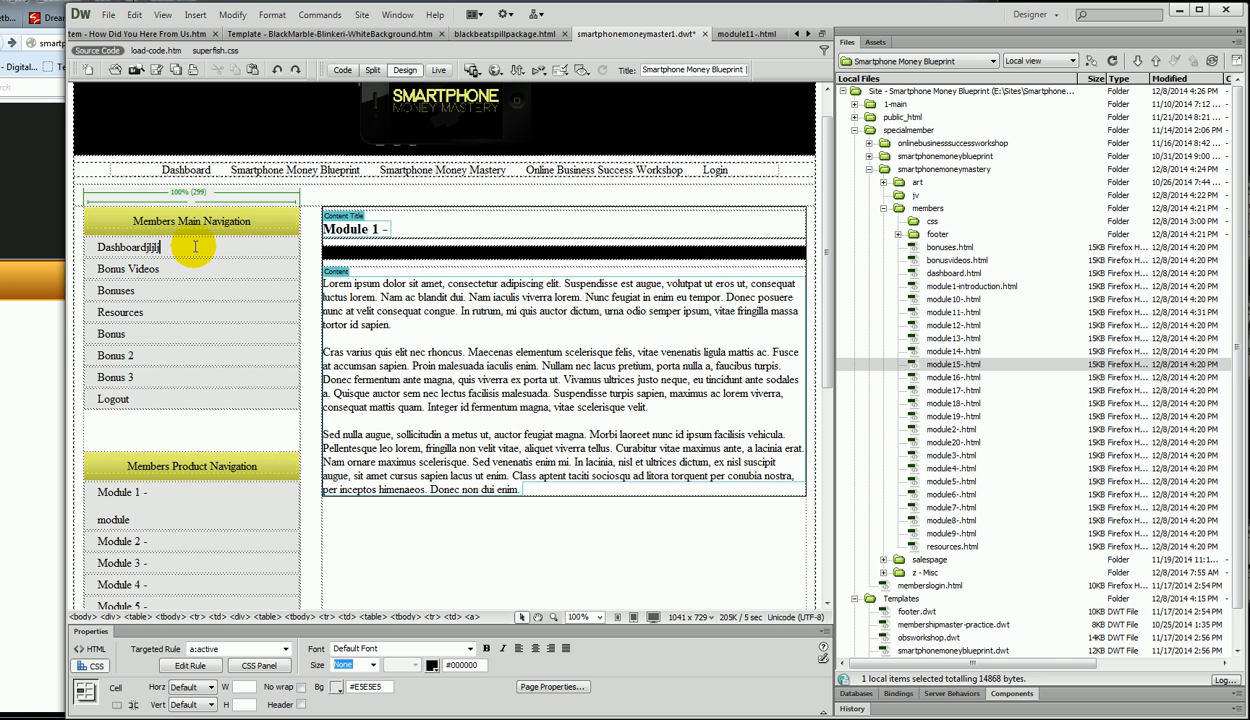
left_click(278, 70)
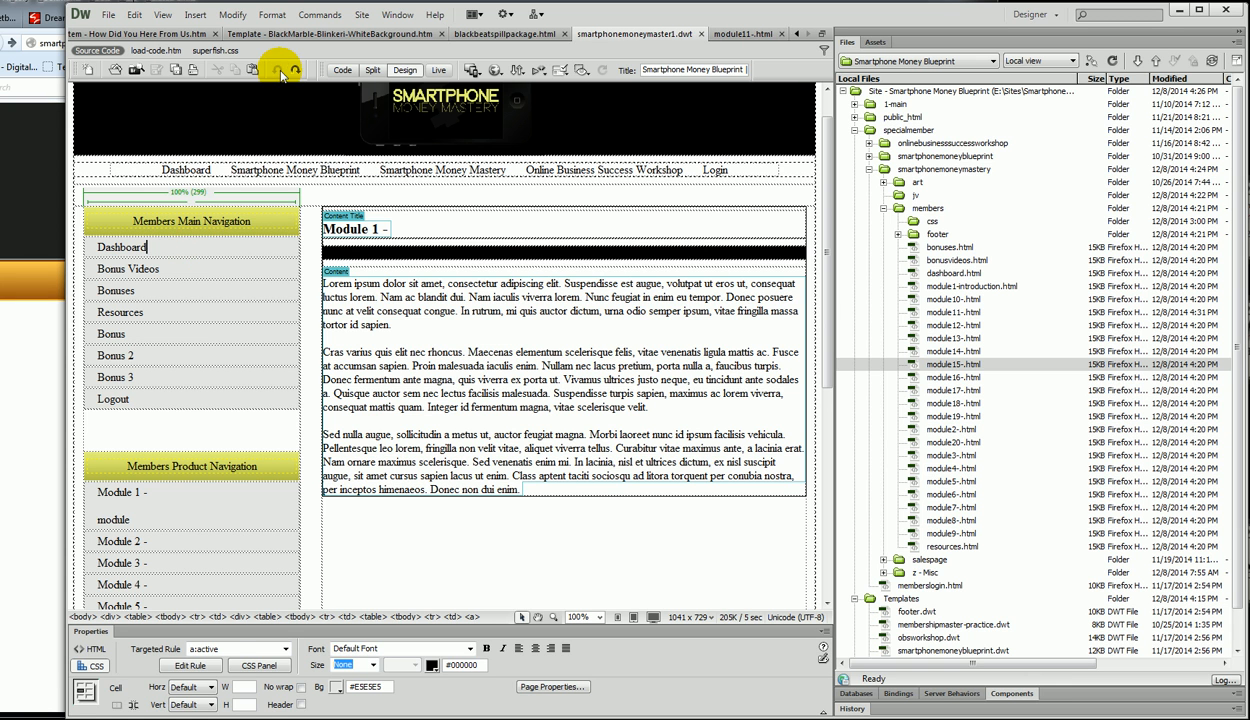
Step: Close module11-.html, open module1-introduction.html to examine its editable Content Title, and close it again
left_click(765, 33)
left_click(783, 34)
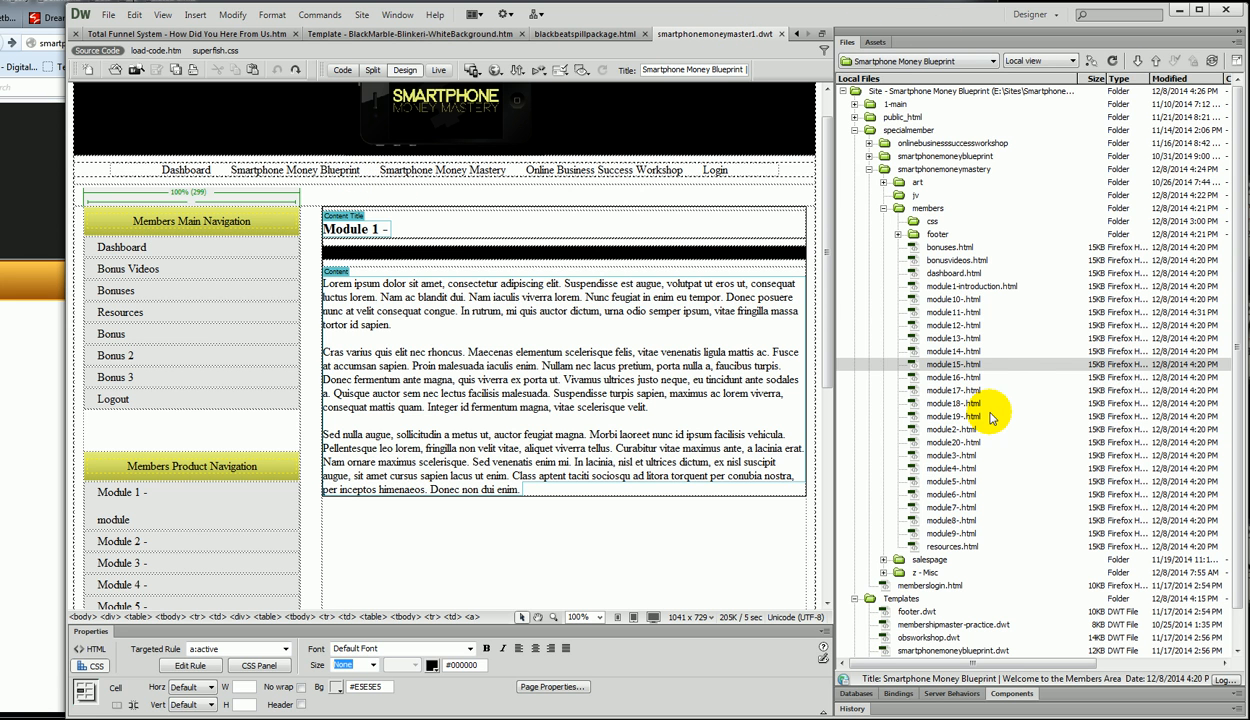
double_click(910, 286)
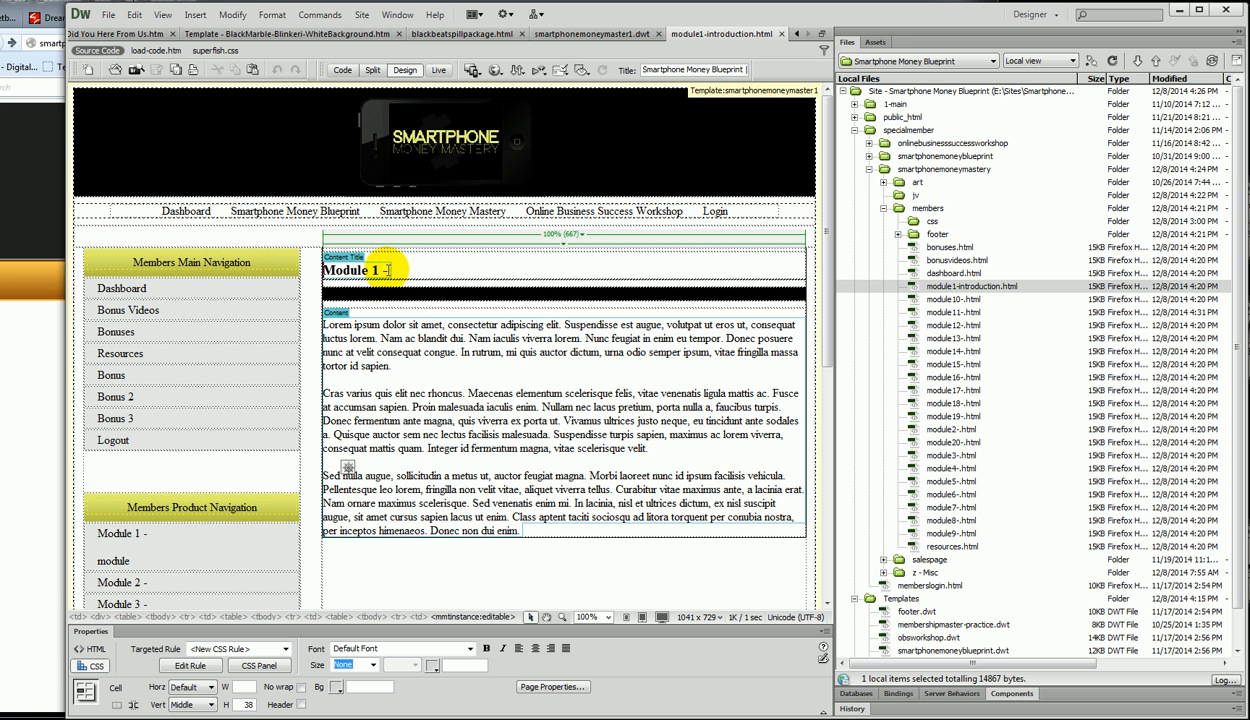
left_click(781, 33)
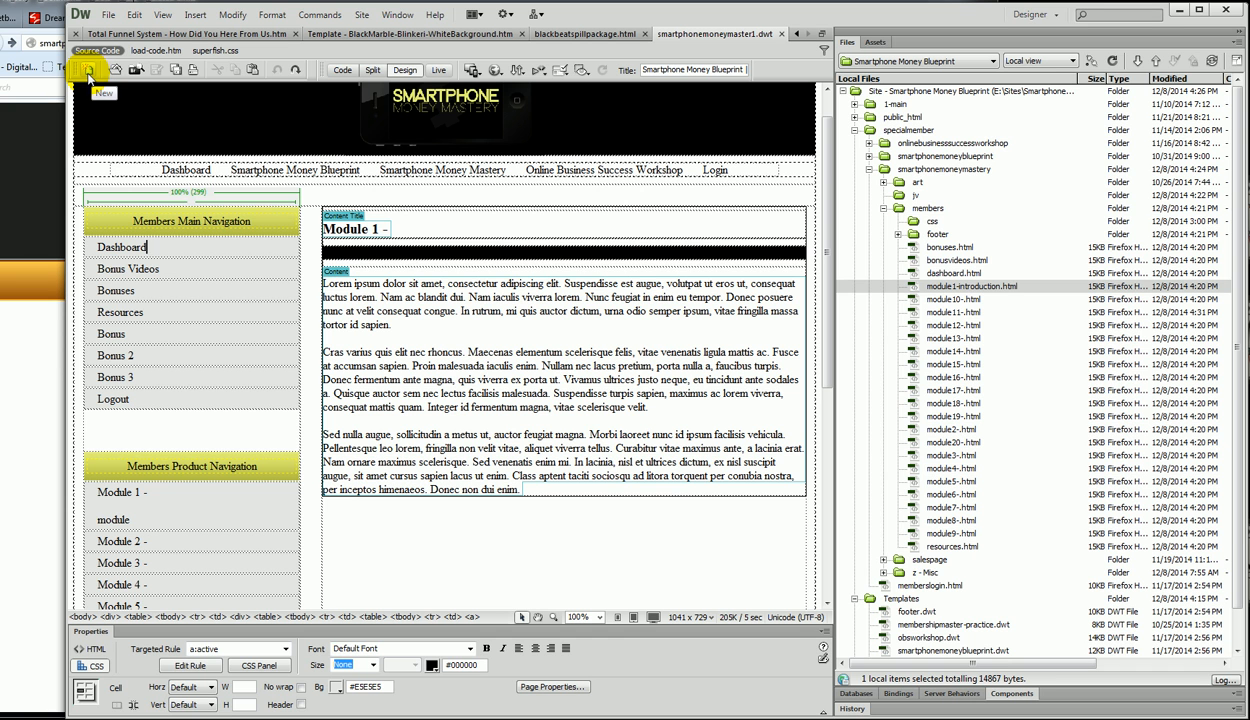
Step: Create a new page from the smartphonemoneymaster1 template of the Smartphone Money Blueprint site
left_click(108, 14)
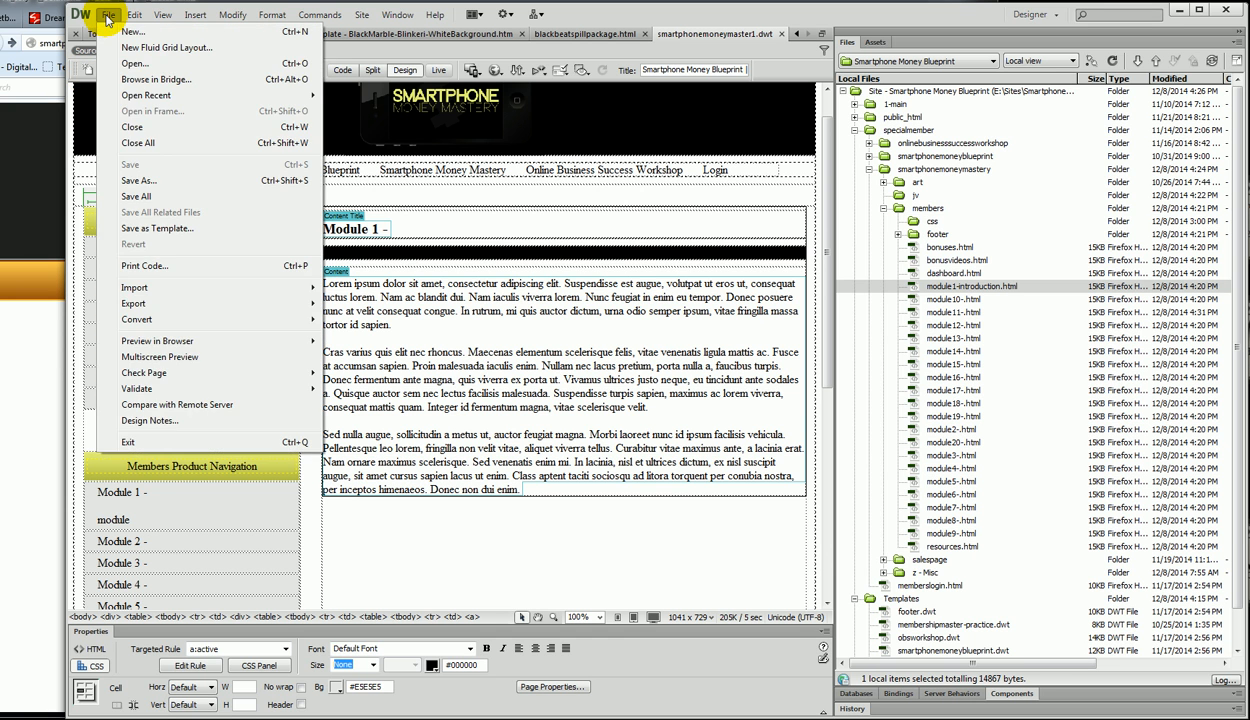
left_click(108, 14)
left_click(89, 72)
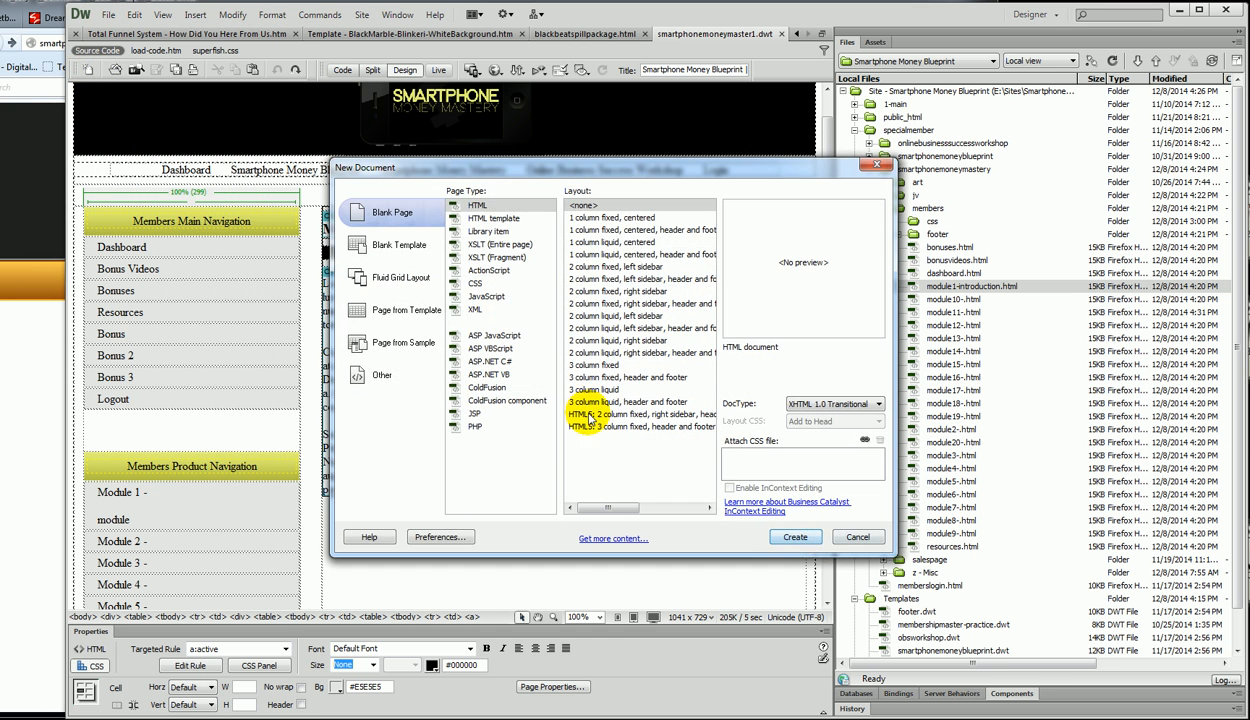
left_click(400, 310)
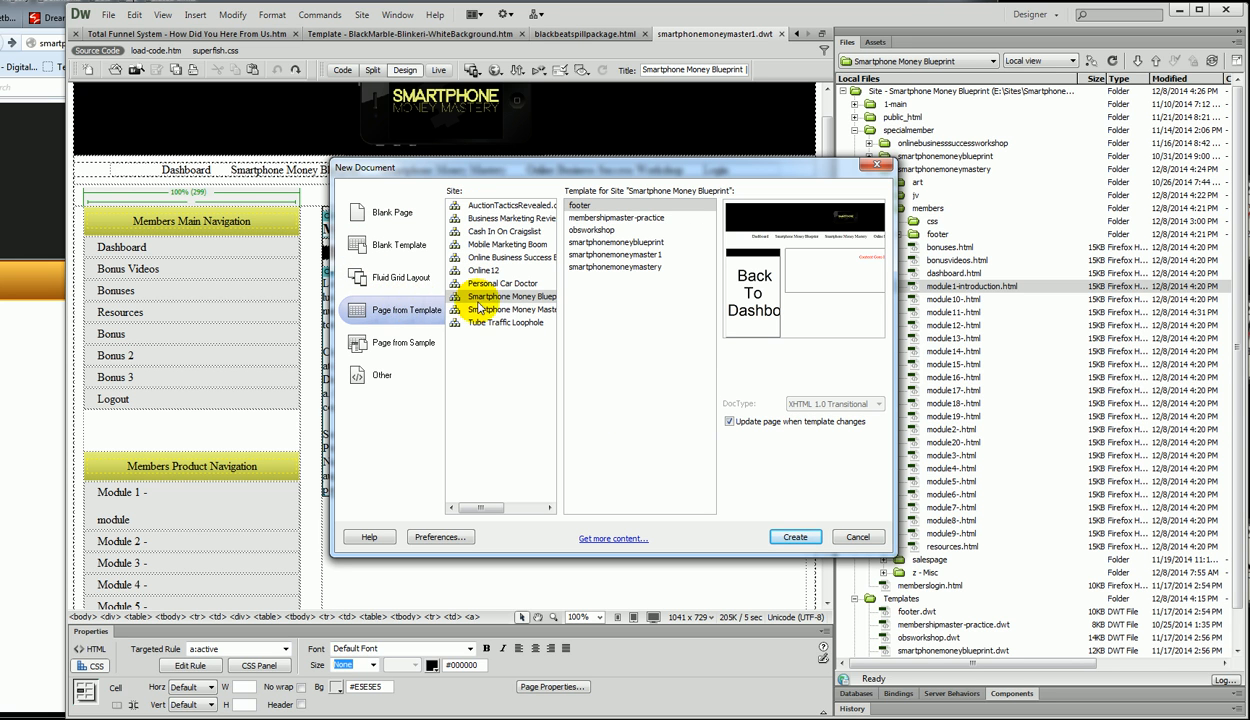
left_click(517, 297)
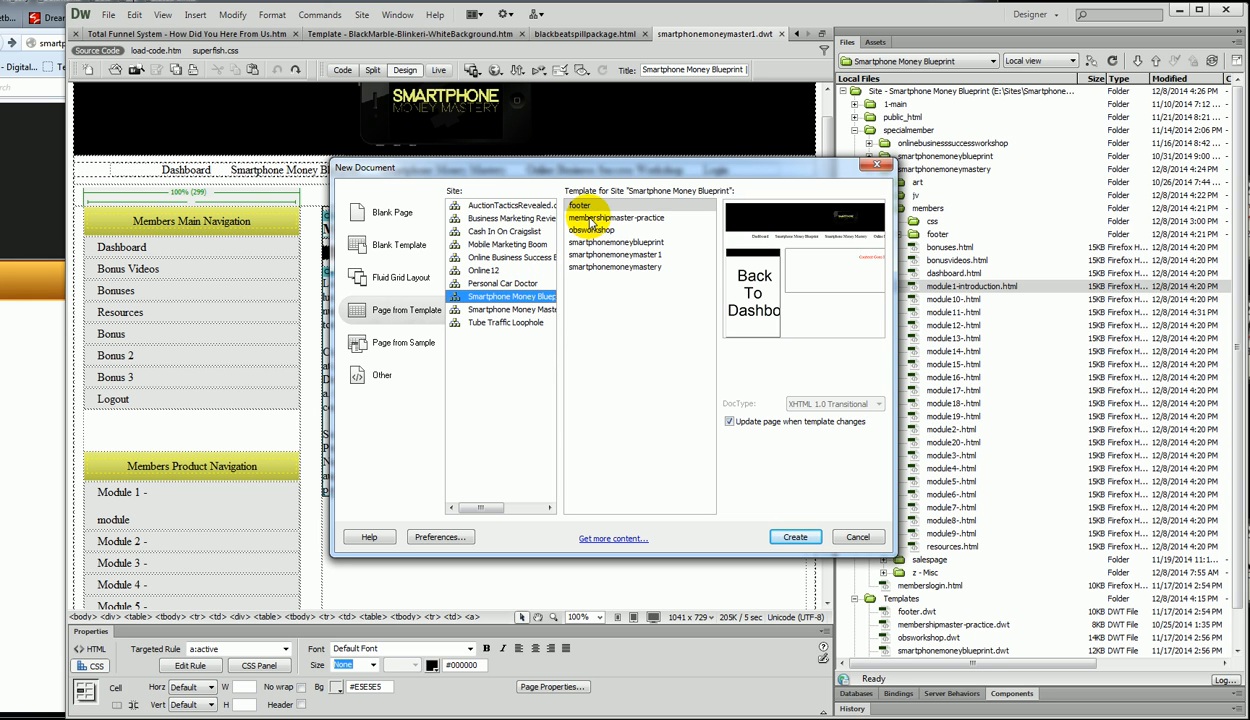
left_click(614, 255)
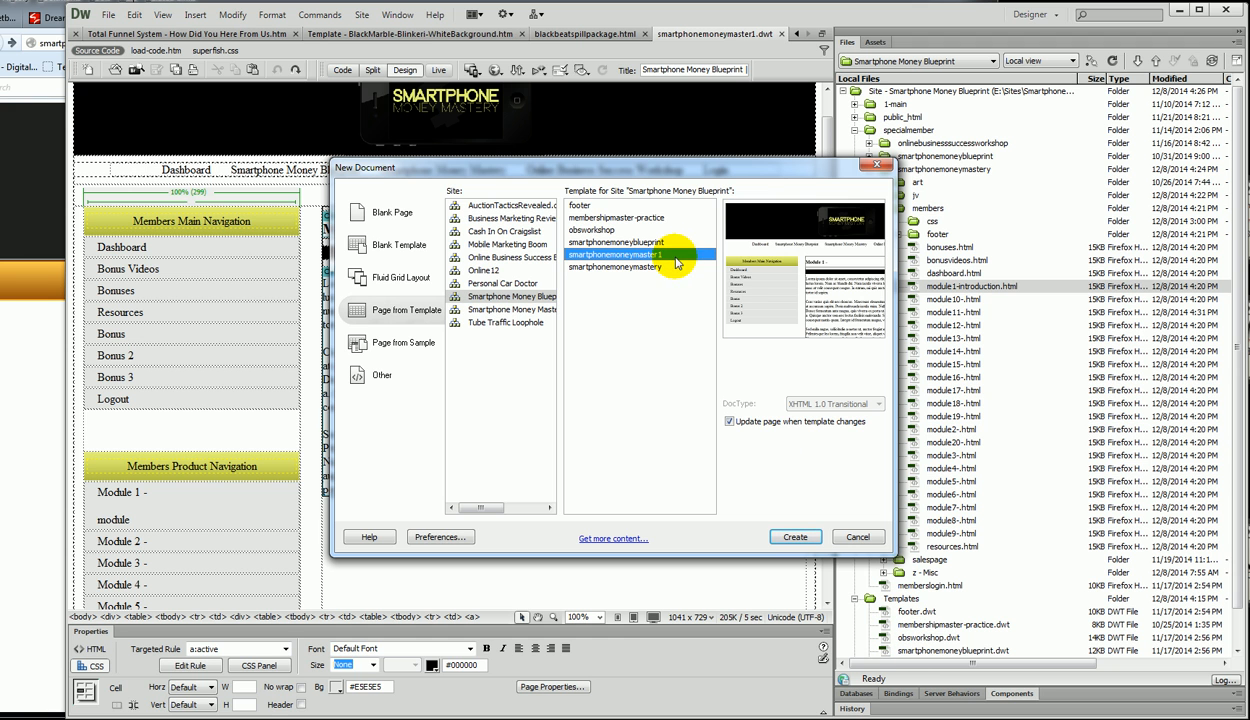
left_click(795, 537)
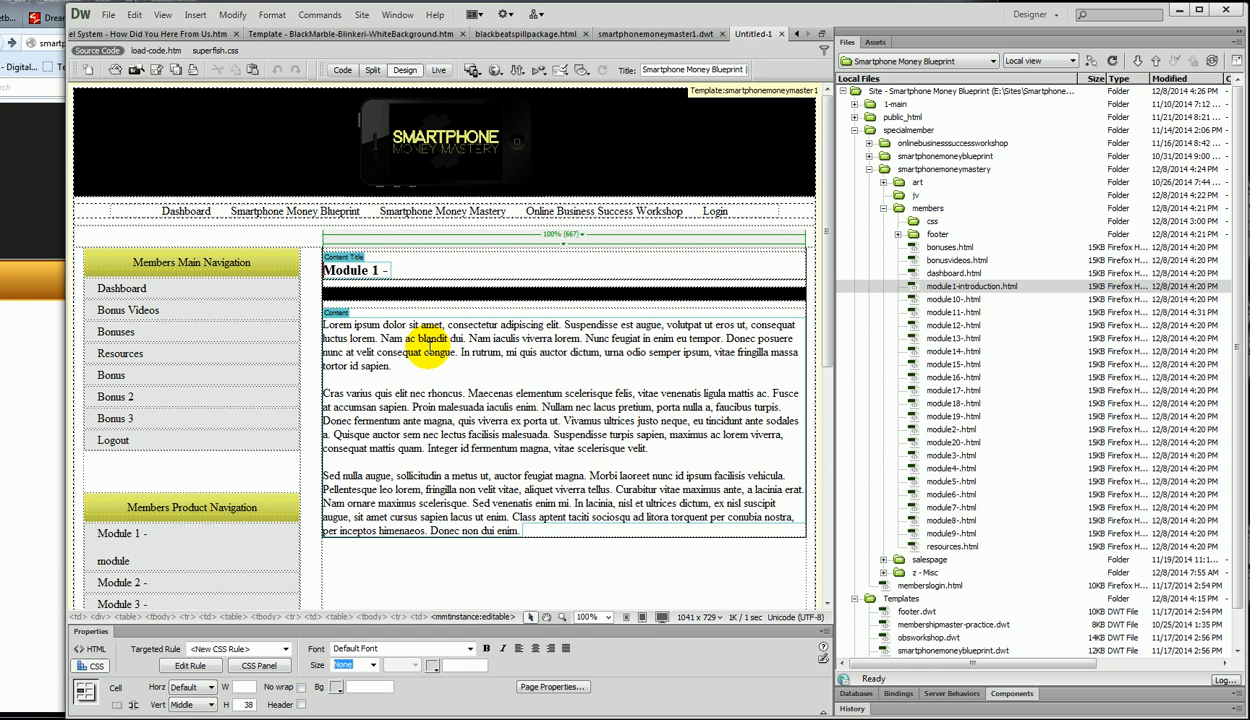
Step: Change the new page's Content Title heading to "Module 500 - anything"
left_click(390, 270)
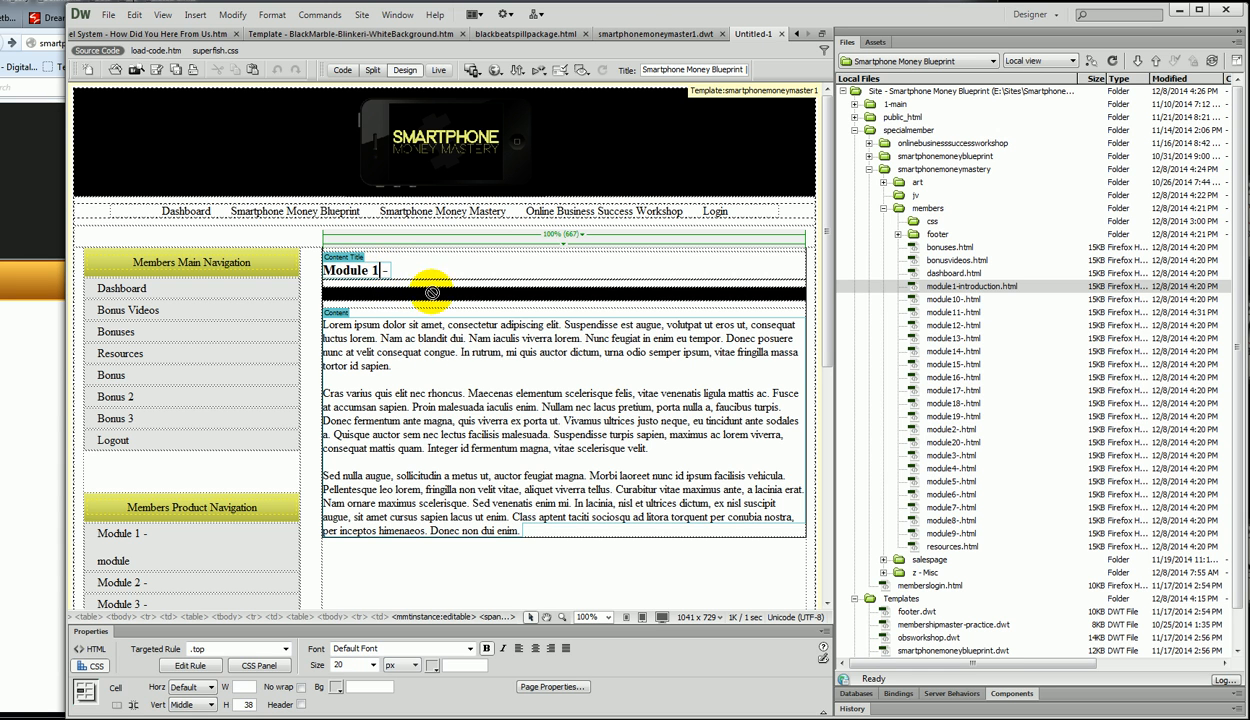
left_click(553, 325)
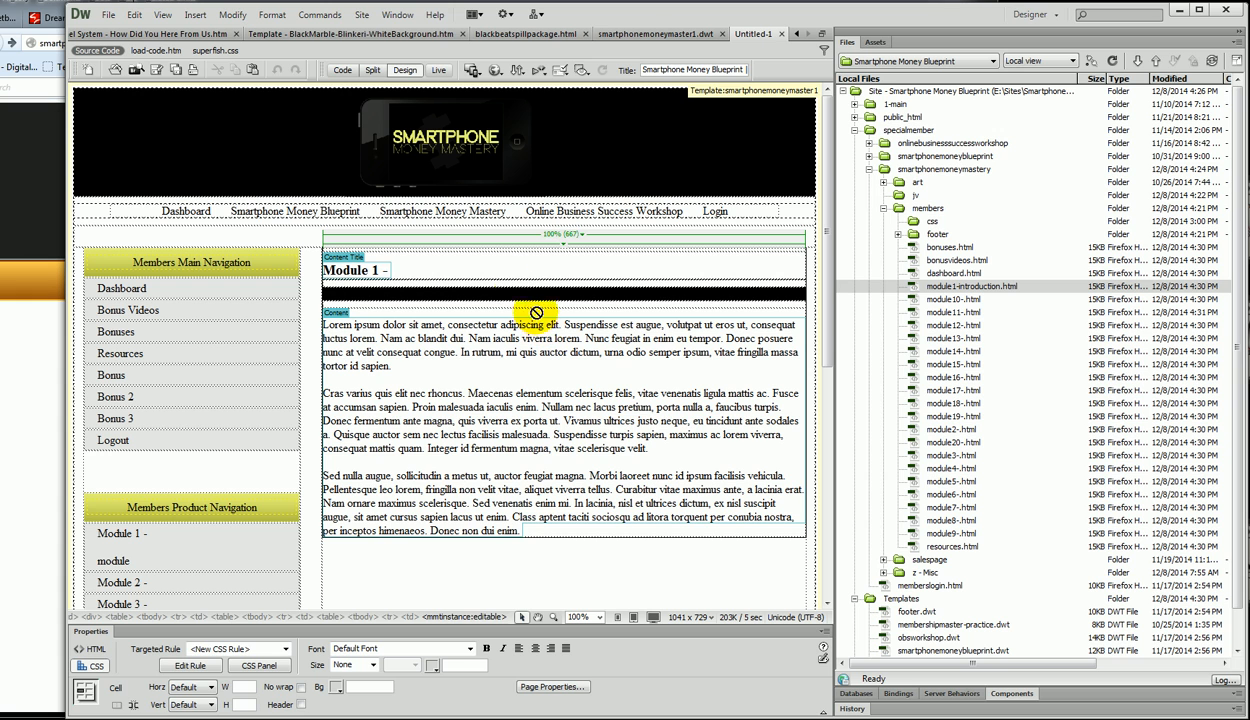
left_click(389, 270)
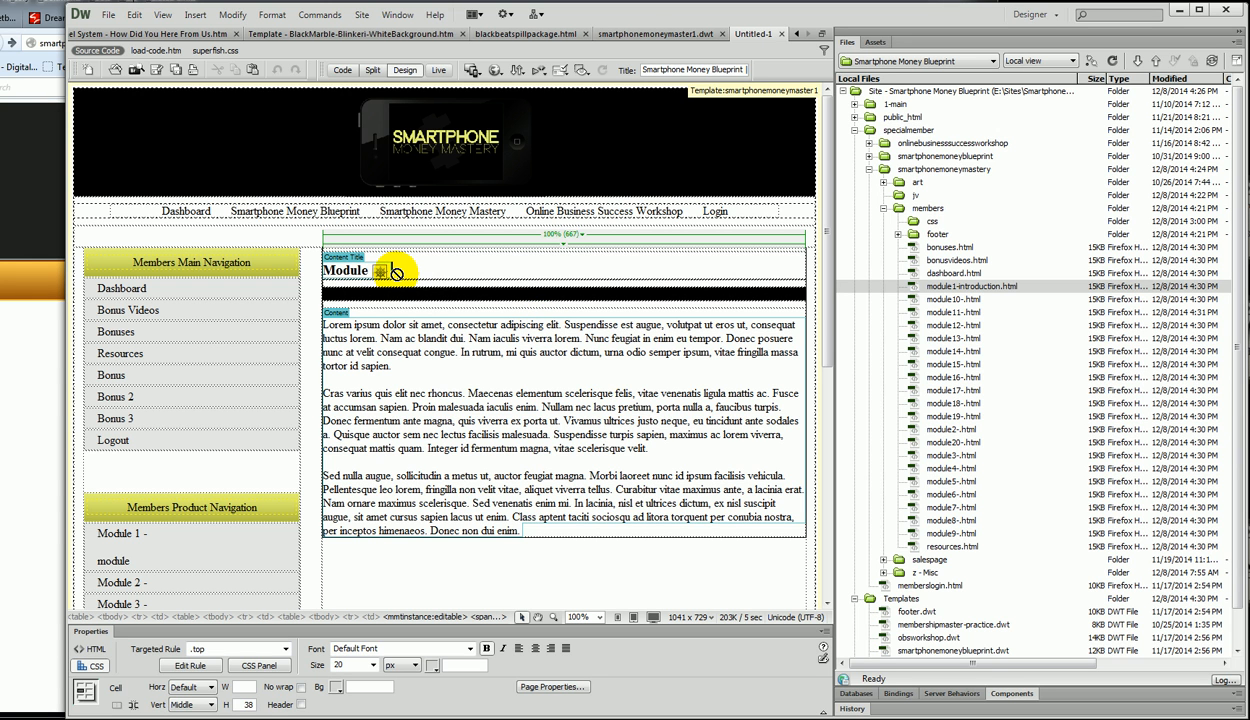
type("ljlj")
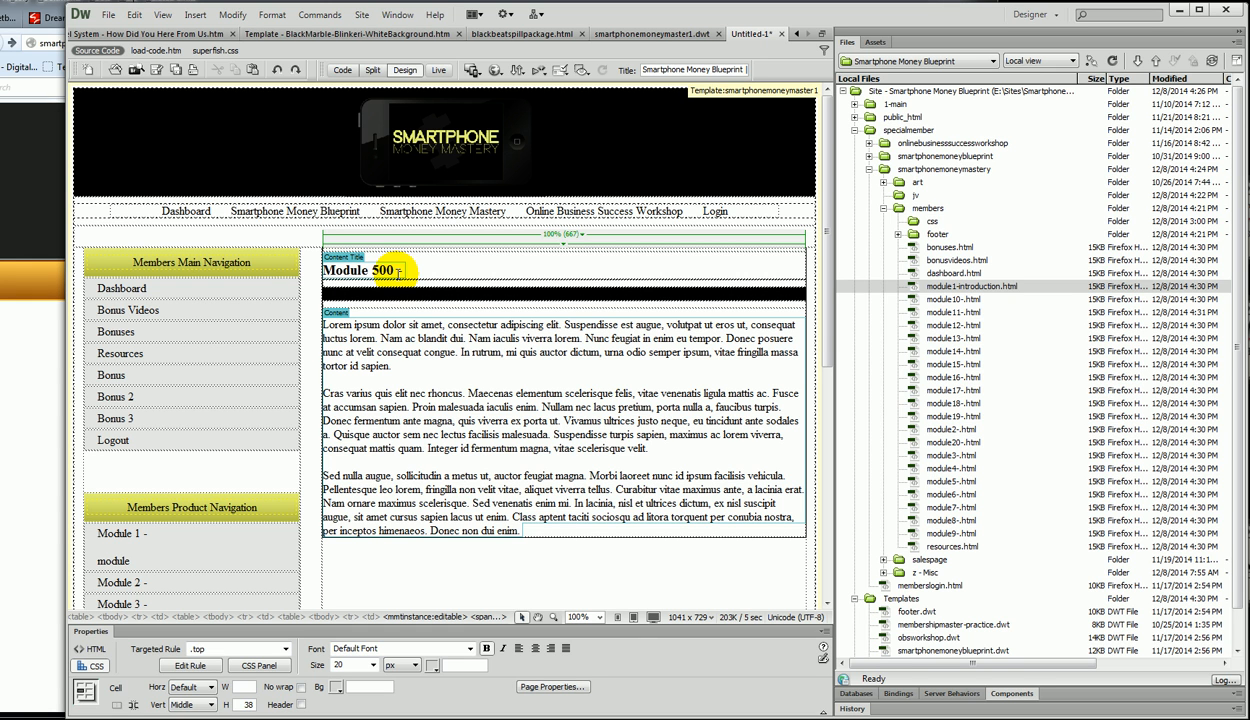
left_click(399, 272)
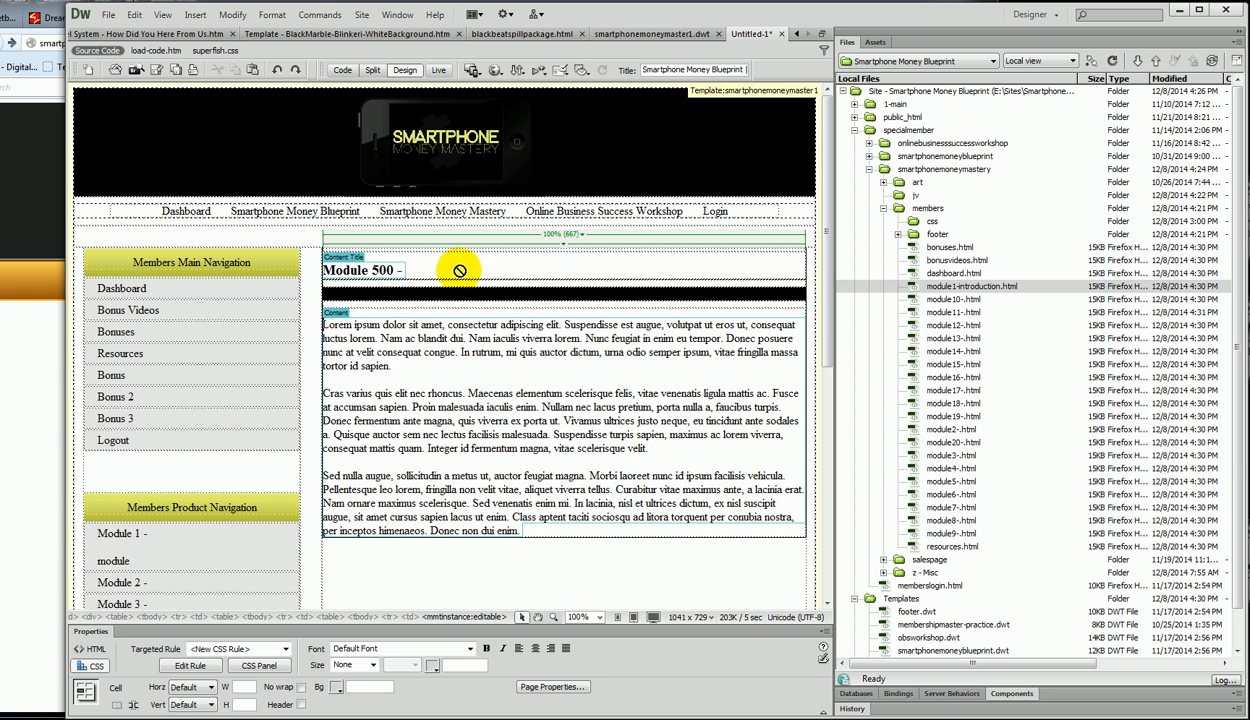
left_click(404, 270)
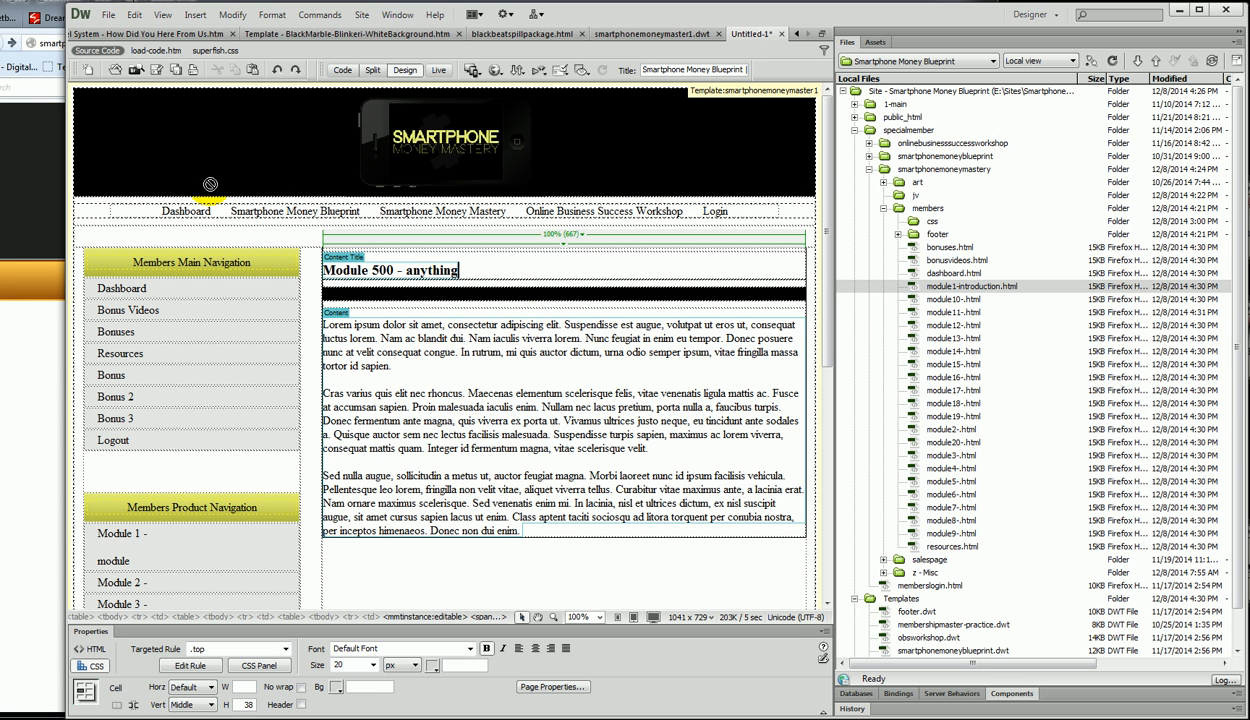
Step: Start saving the new page and choose the members folder inside specialmember/smartphonemoneymastery as its location
left_click(155, 69)
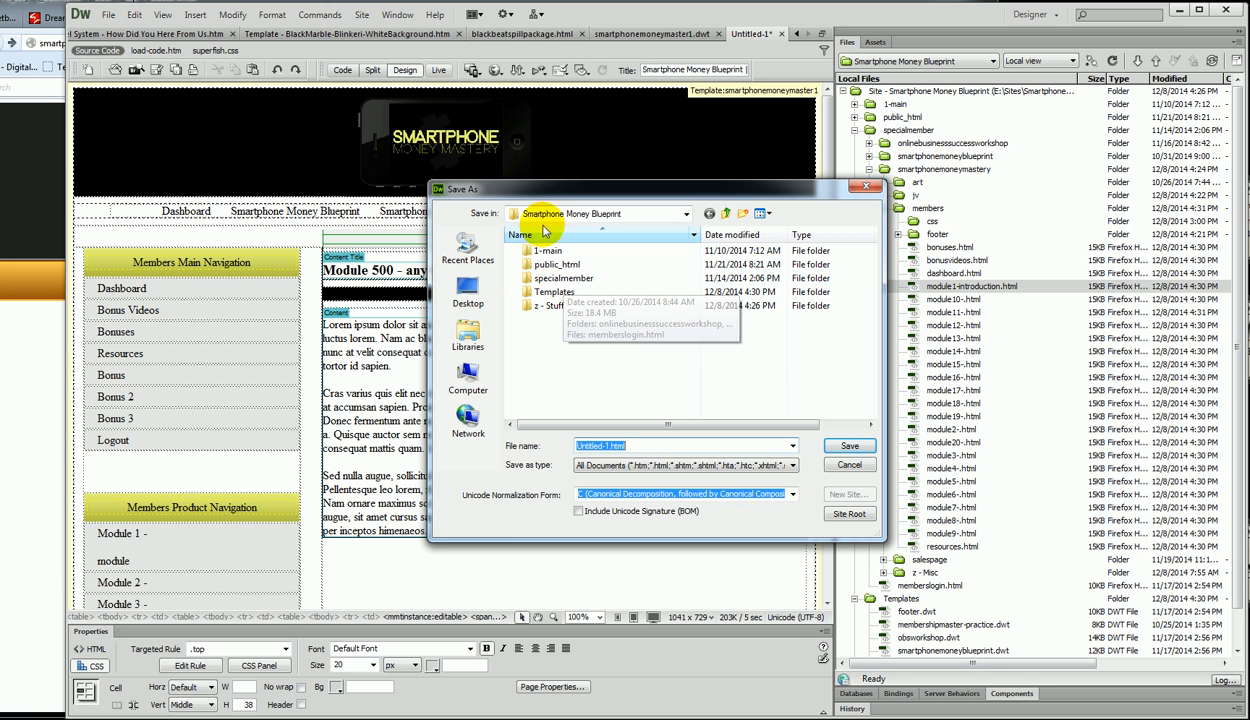
double_click(550, 278)
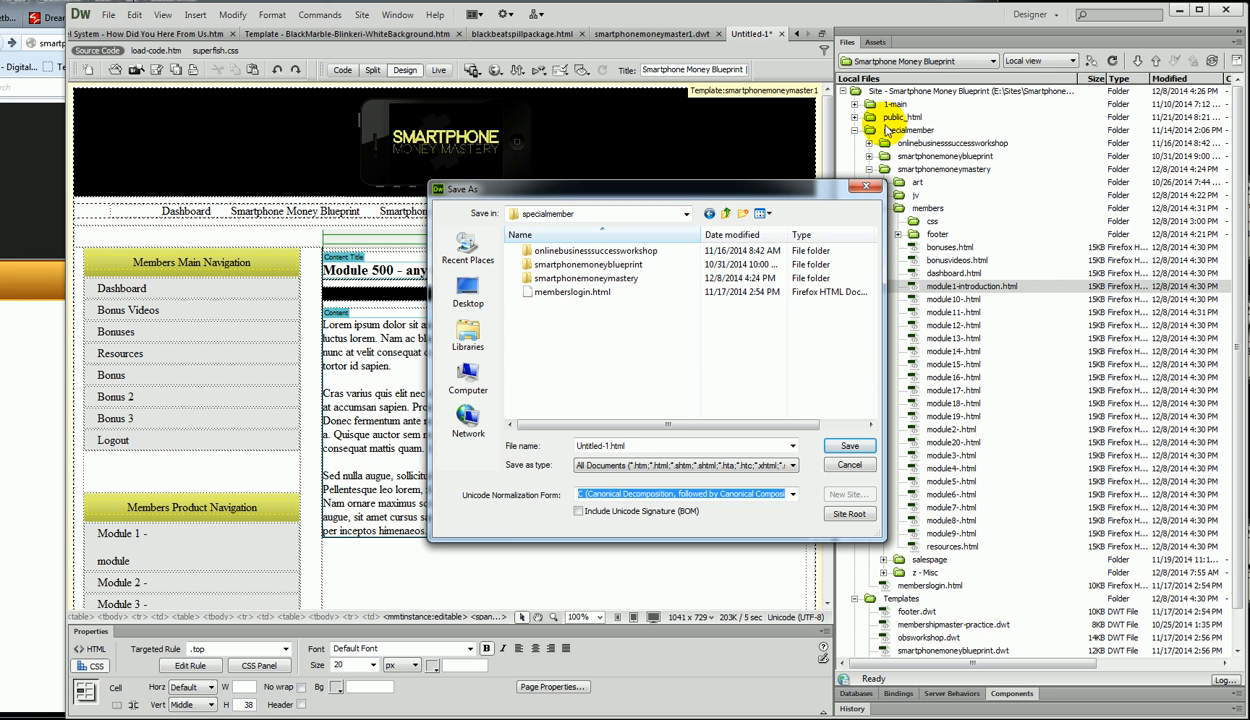
double_click(578, 278)
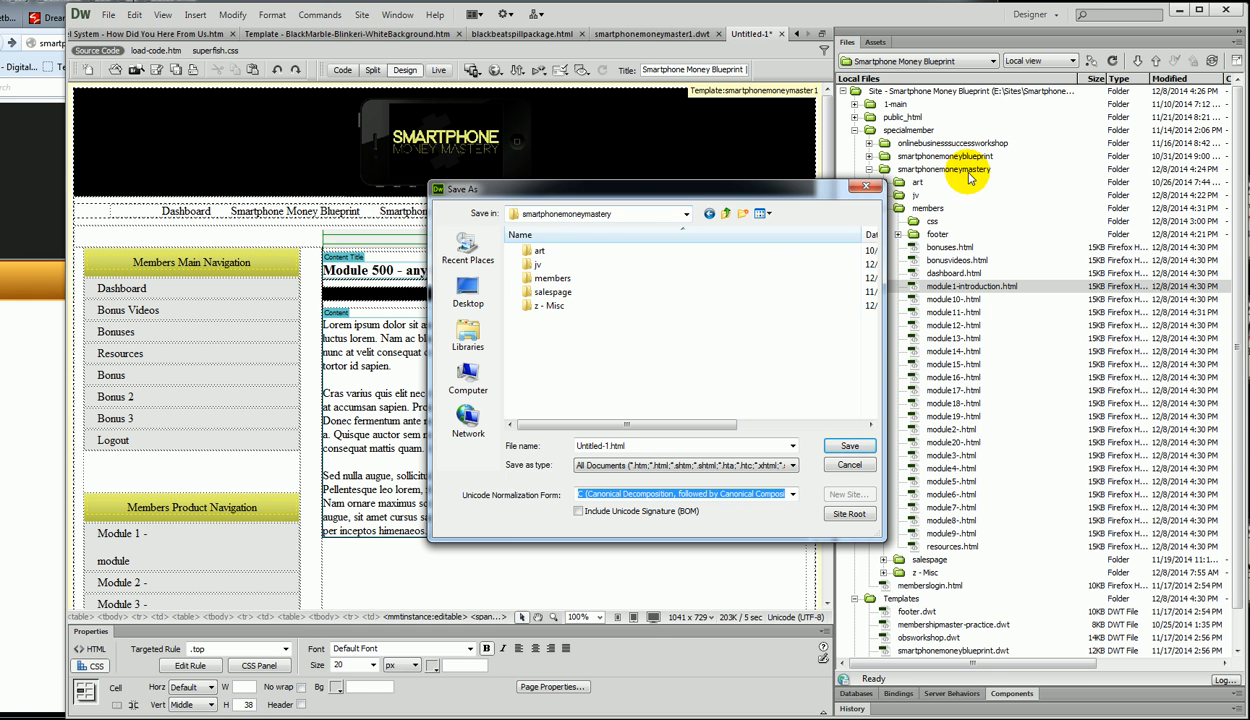
double_click(540, 278)
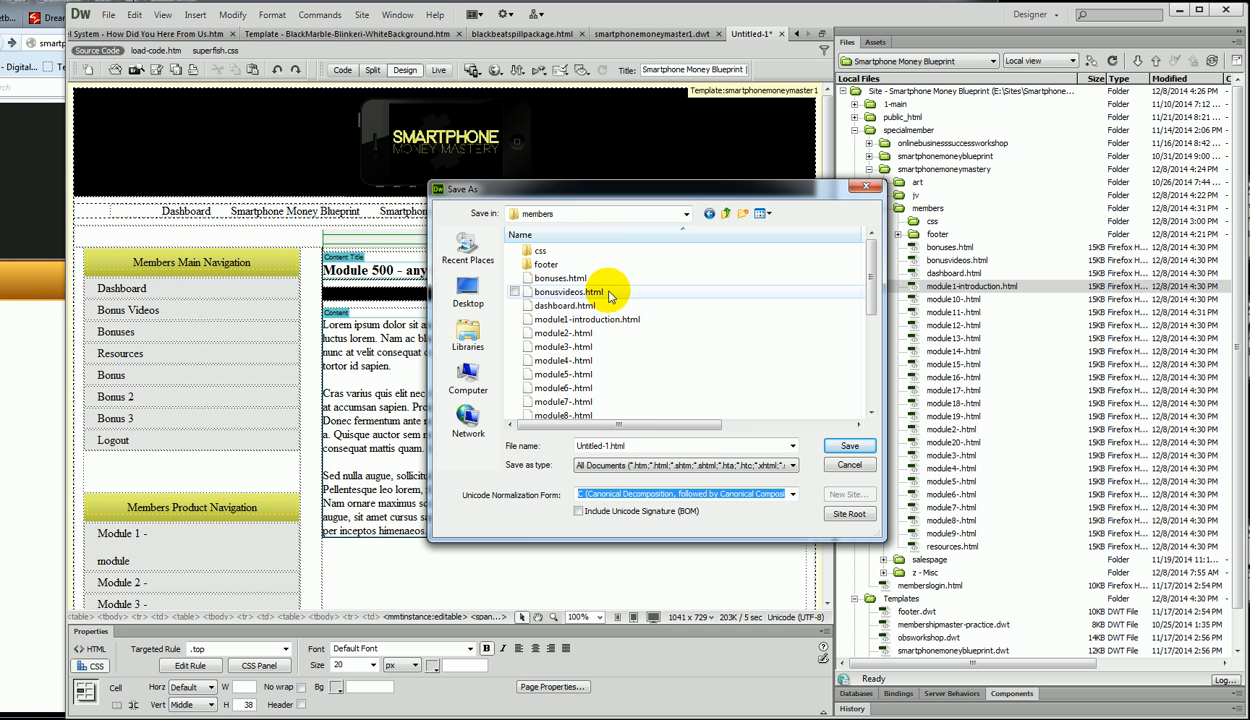
Step: Save the new page as module555-.html, locate it among the site files, and close it
left_click_drag(881, 268, 873, 393)
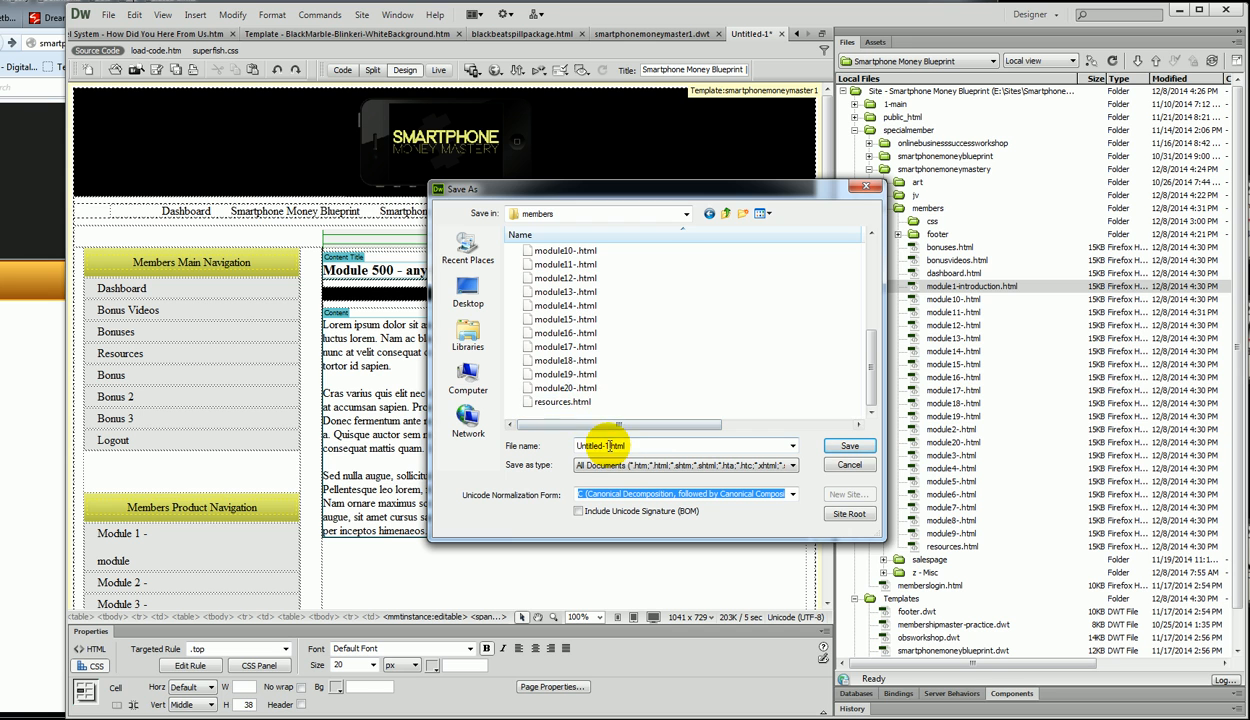
left_click(565, 390)
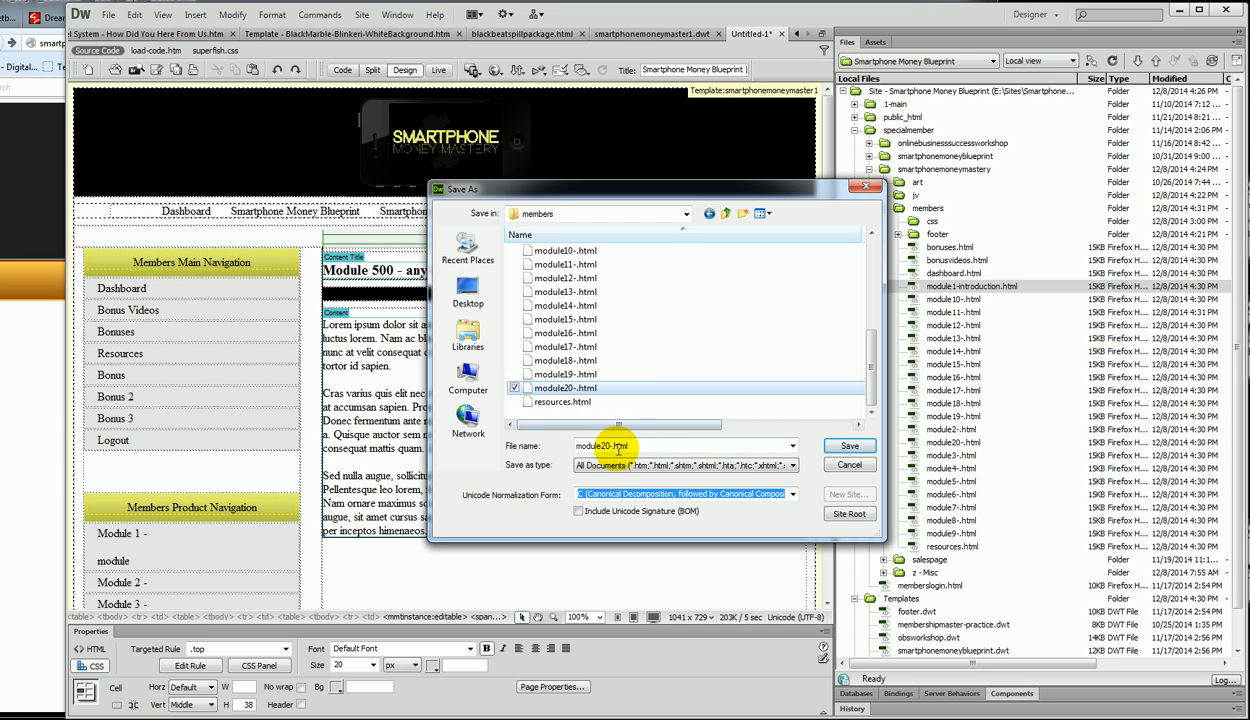
left_click(611, 448)
left_click(608, 446)
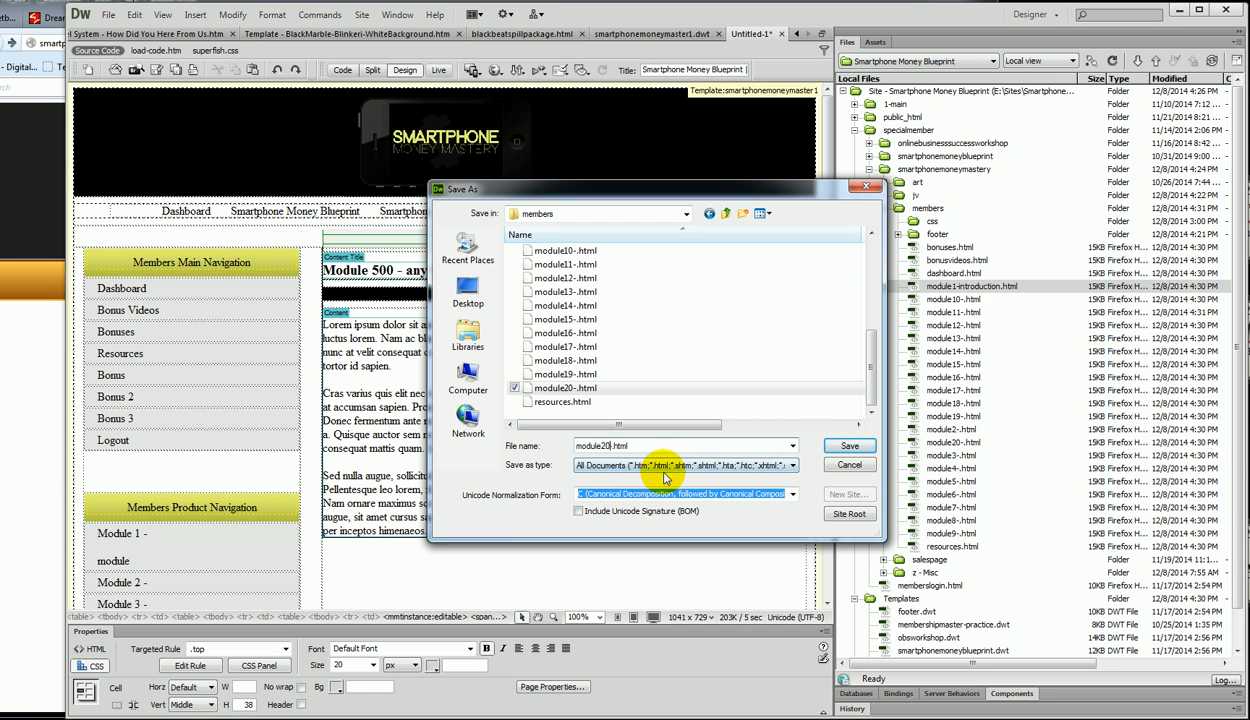
key("BackSpace")
key("BackSpace")
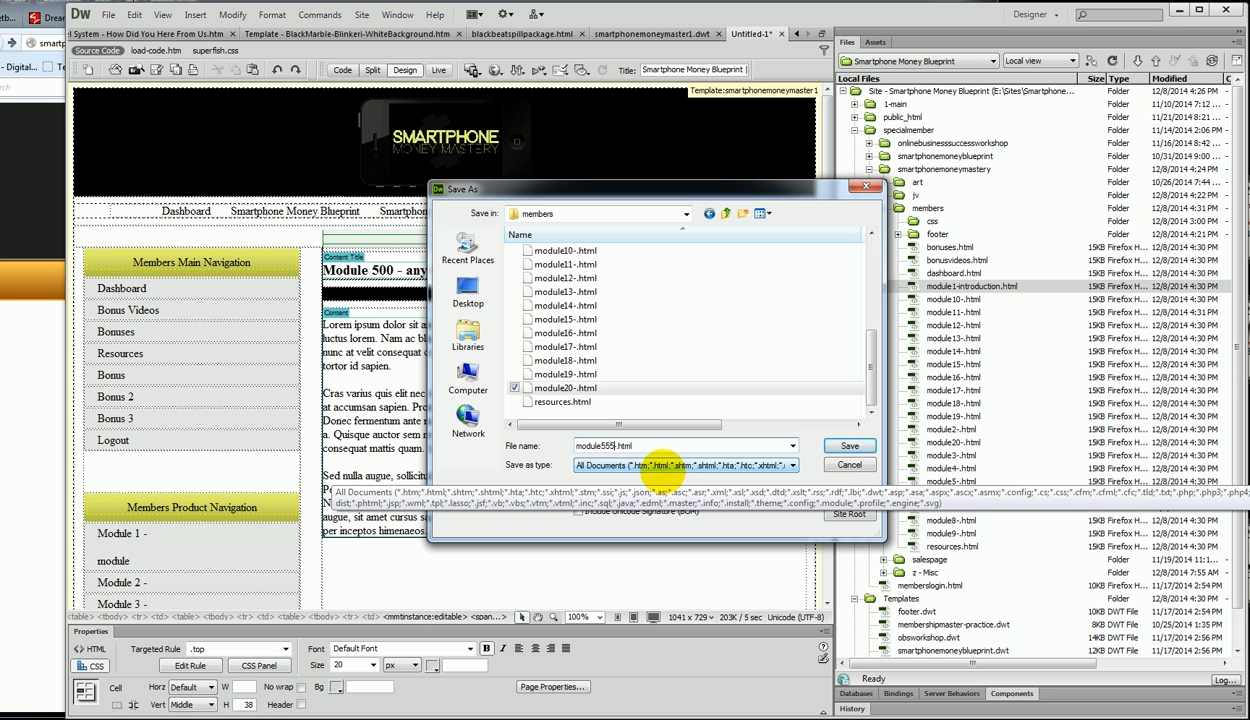
type("555")
left_click(849, 448)
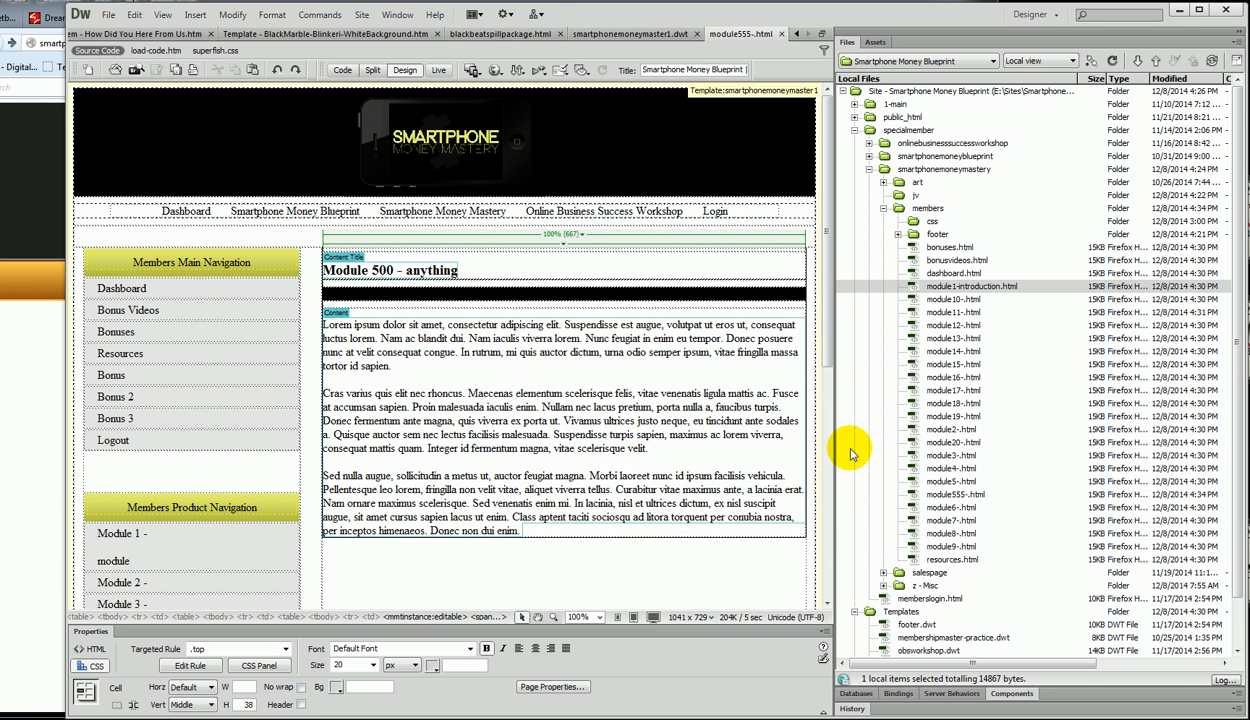
left_click(955, 500)
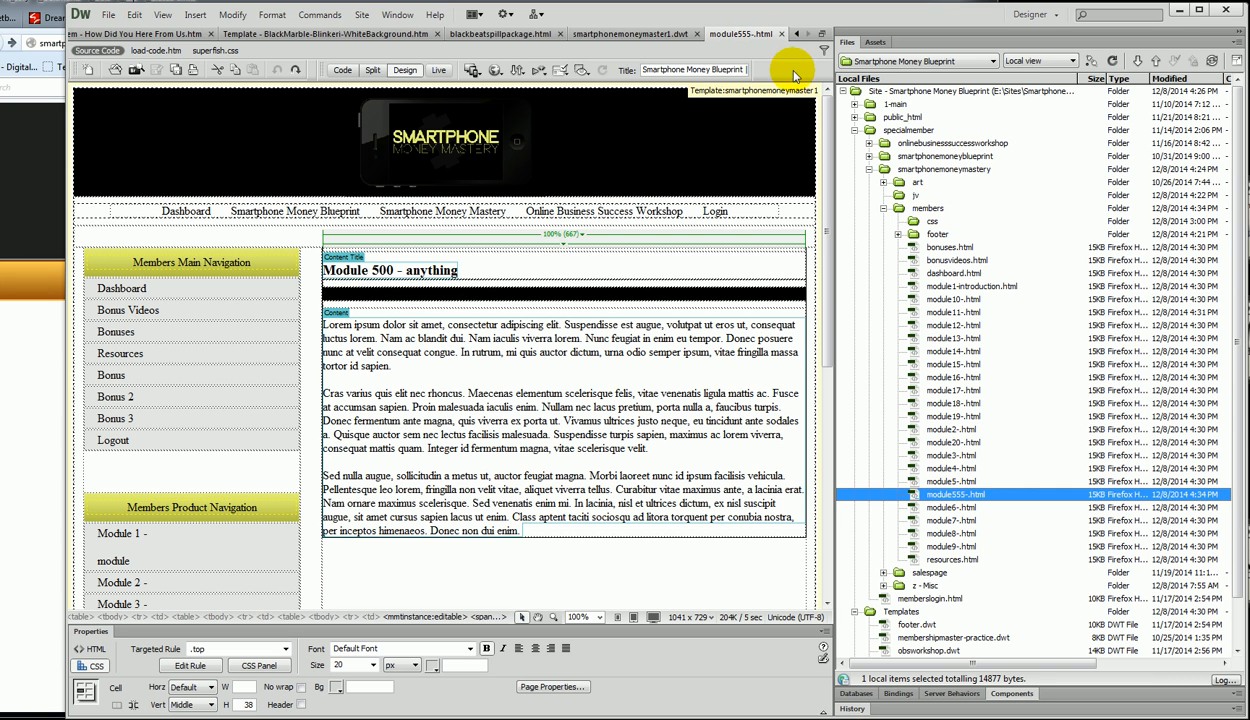
left_click(782, 34)
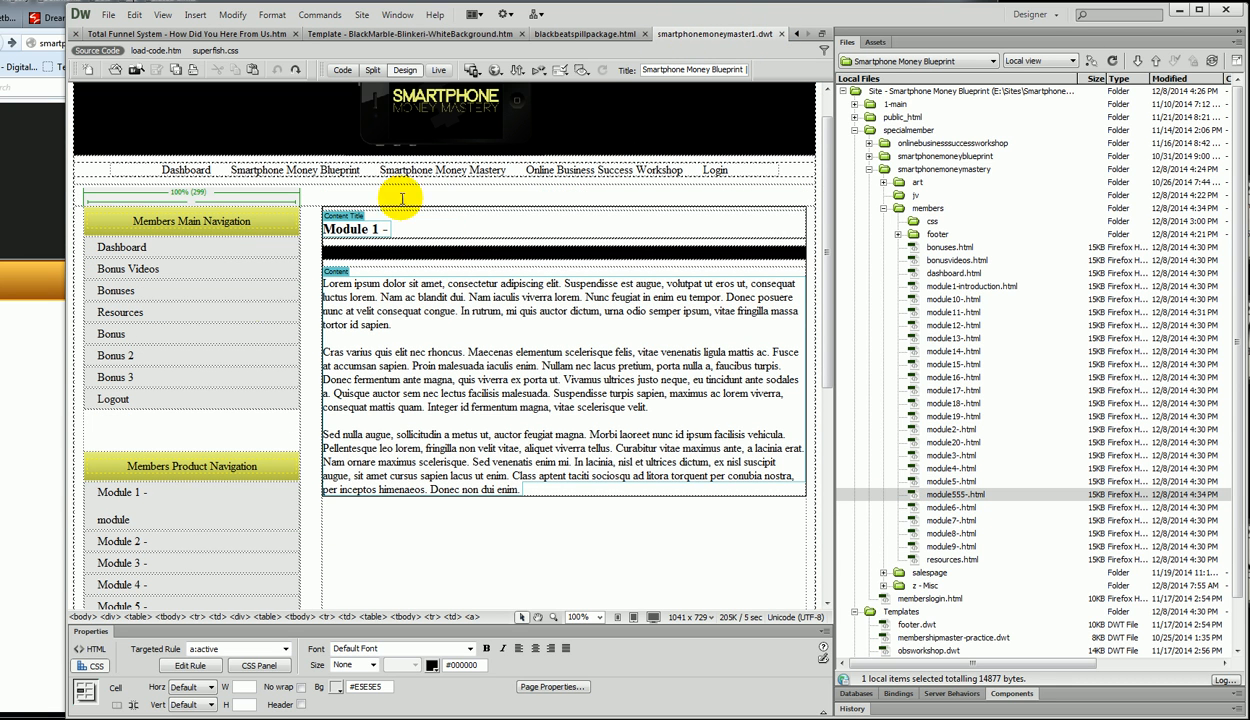
Step: Append the test text "8089" to the Dashboard link in the smartphonemoneymaster1.dwt navigation
left_click(158, 314)
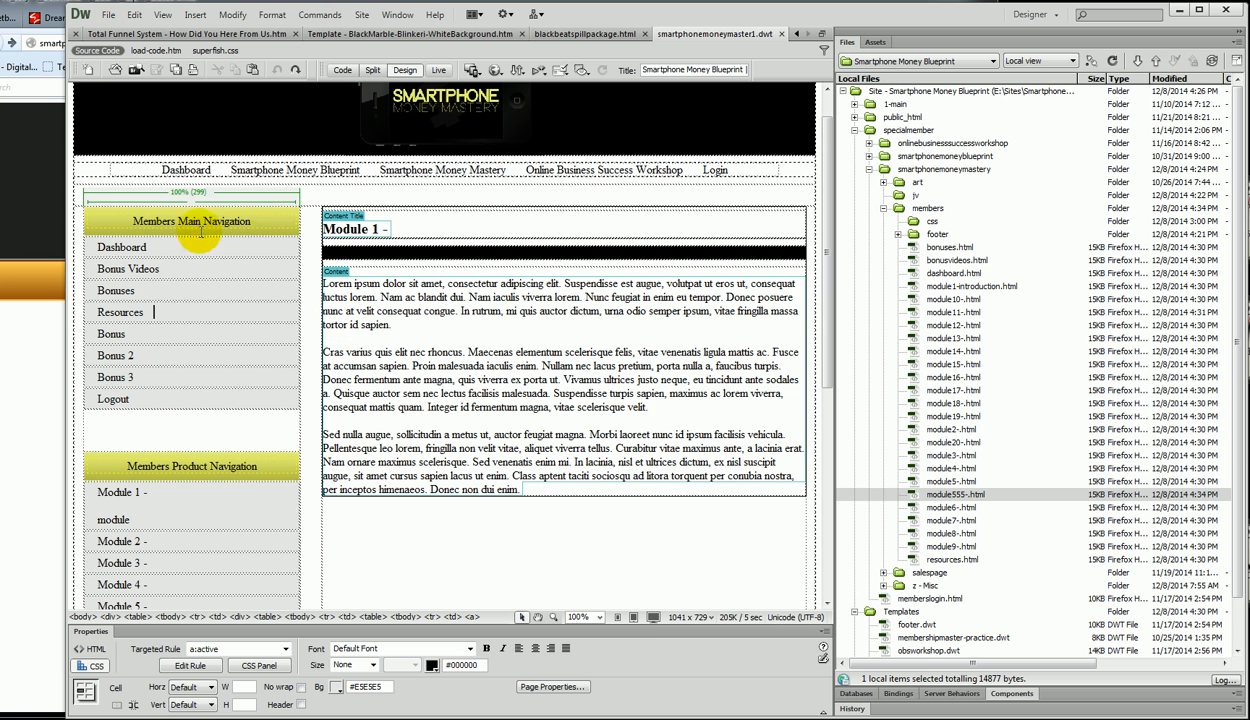
left_click(174, 249)
type("8089")
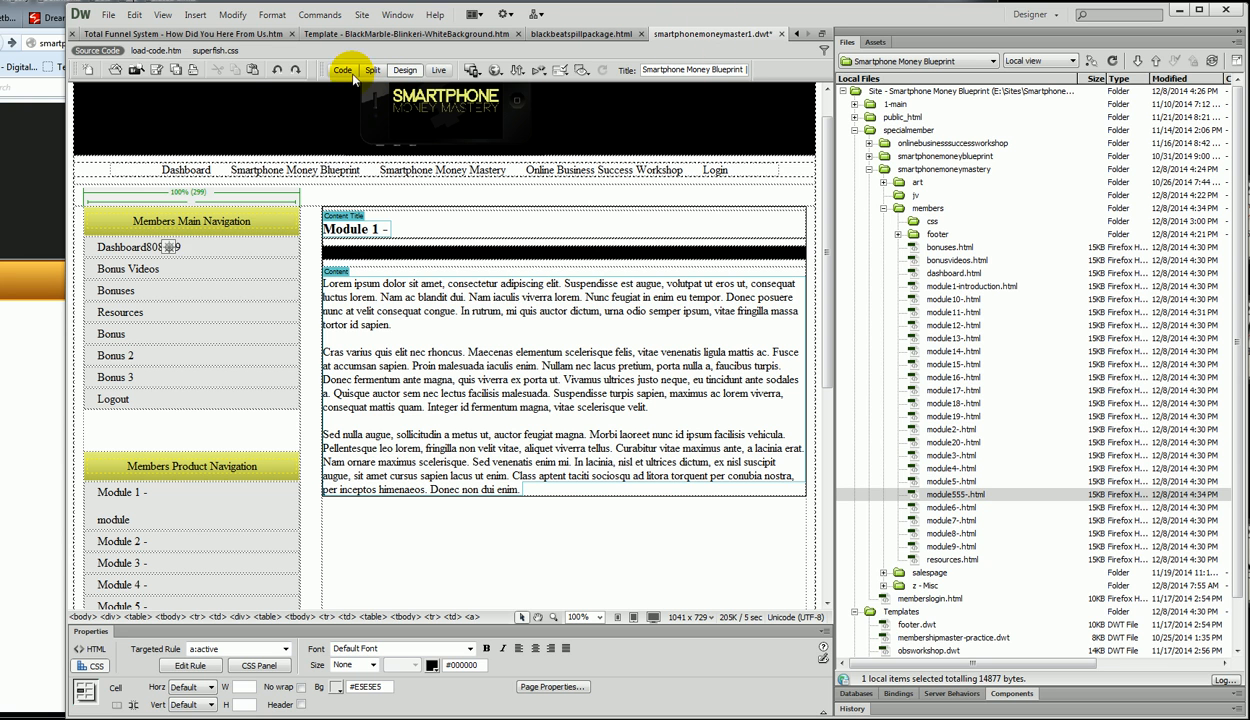
Step: Save the smartphonemoneymaster1.dwt template, review the list of files based on it, and update them all
left_click(155, 70)
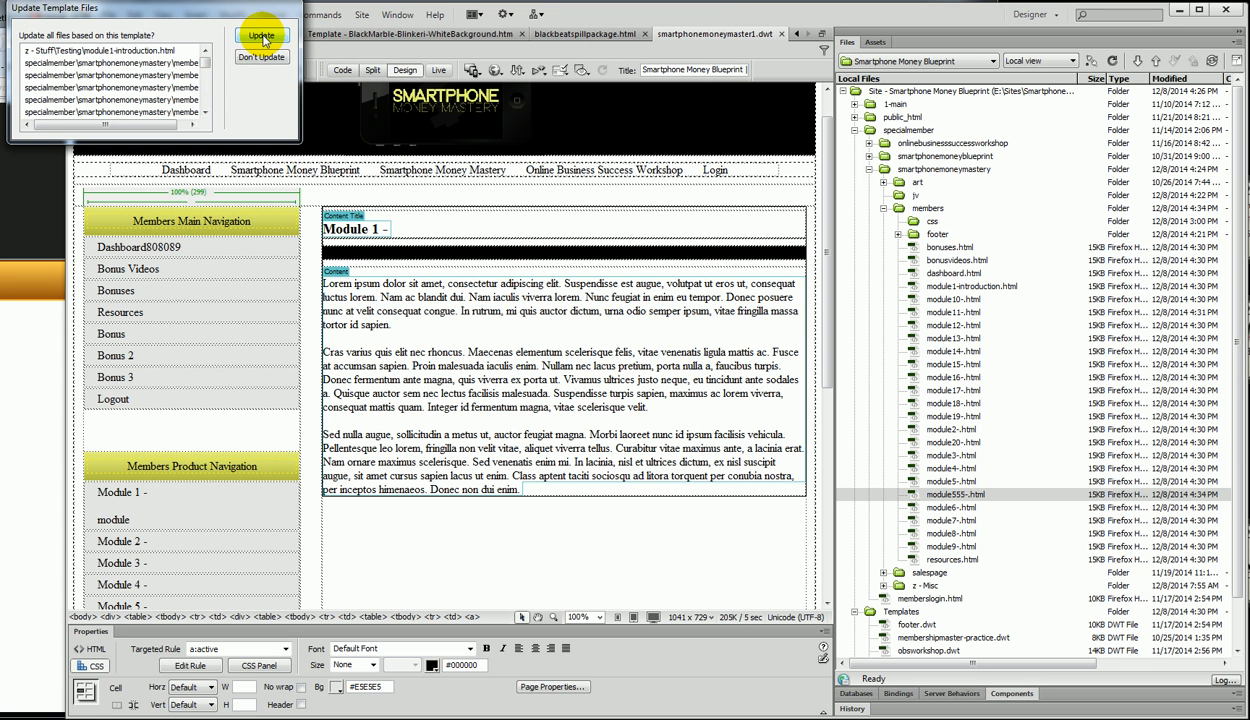
left_click_drag(206, 76, 204, 104)
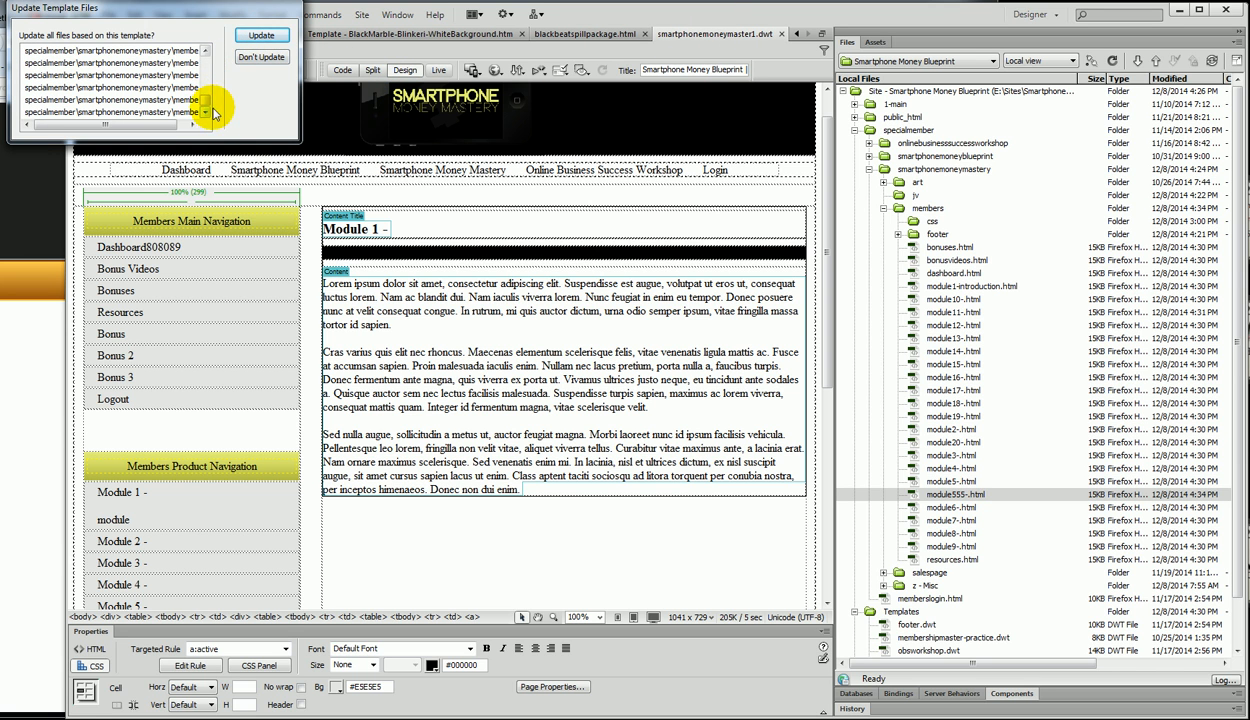
left_click_drag(293, 140, 521, 248)
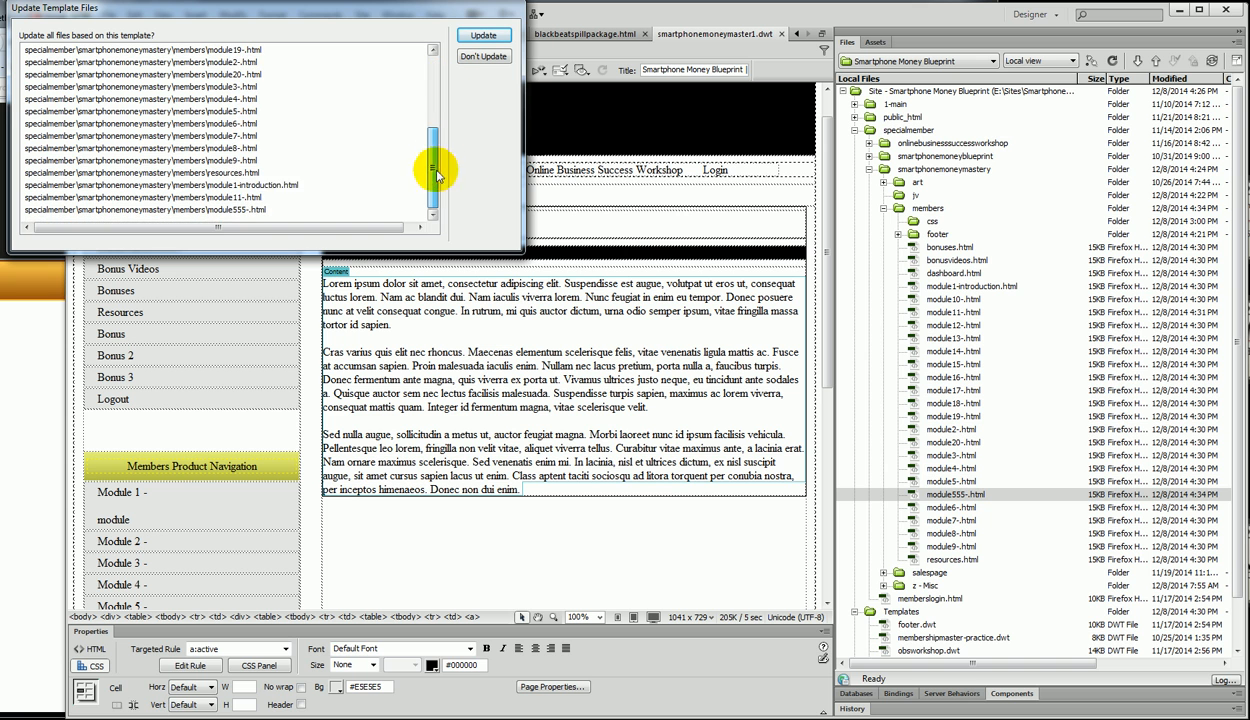
left_click(483, 35)
left_click(729, 296)
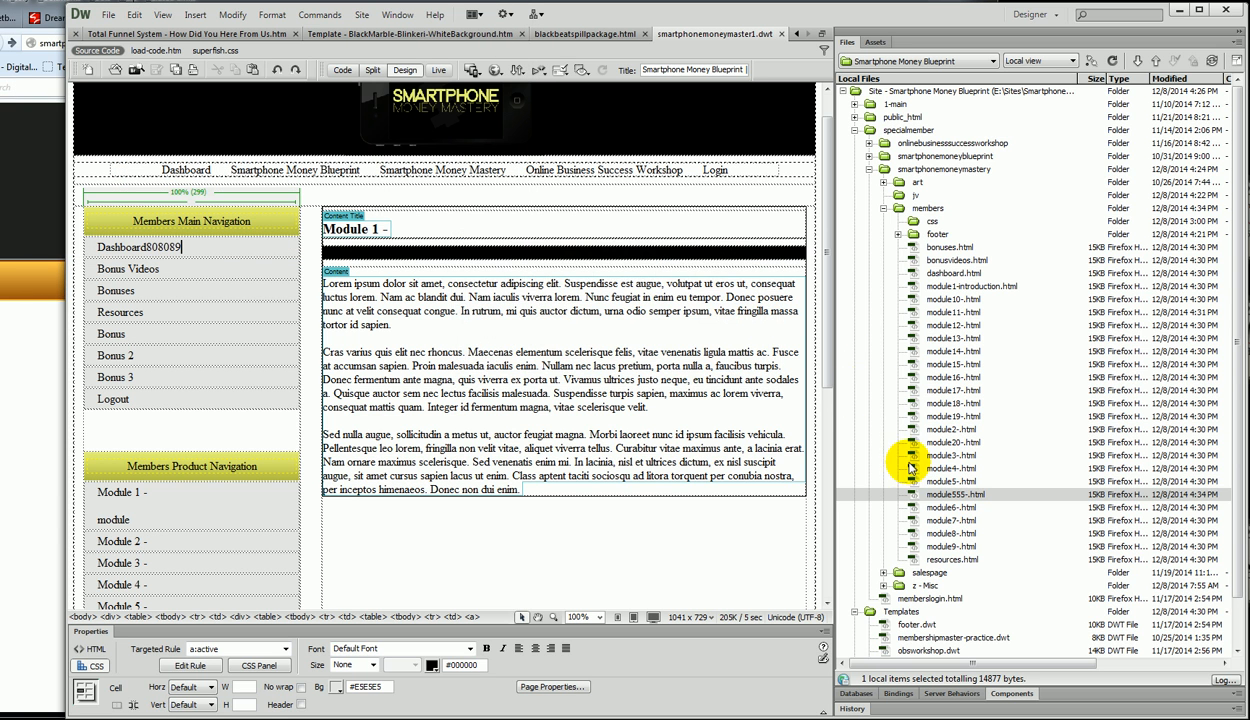
Step: Check the Dashboard link in module555-.html and delete that file from the members folder
double_click(917, 498)
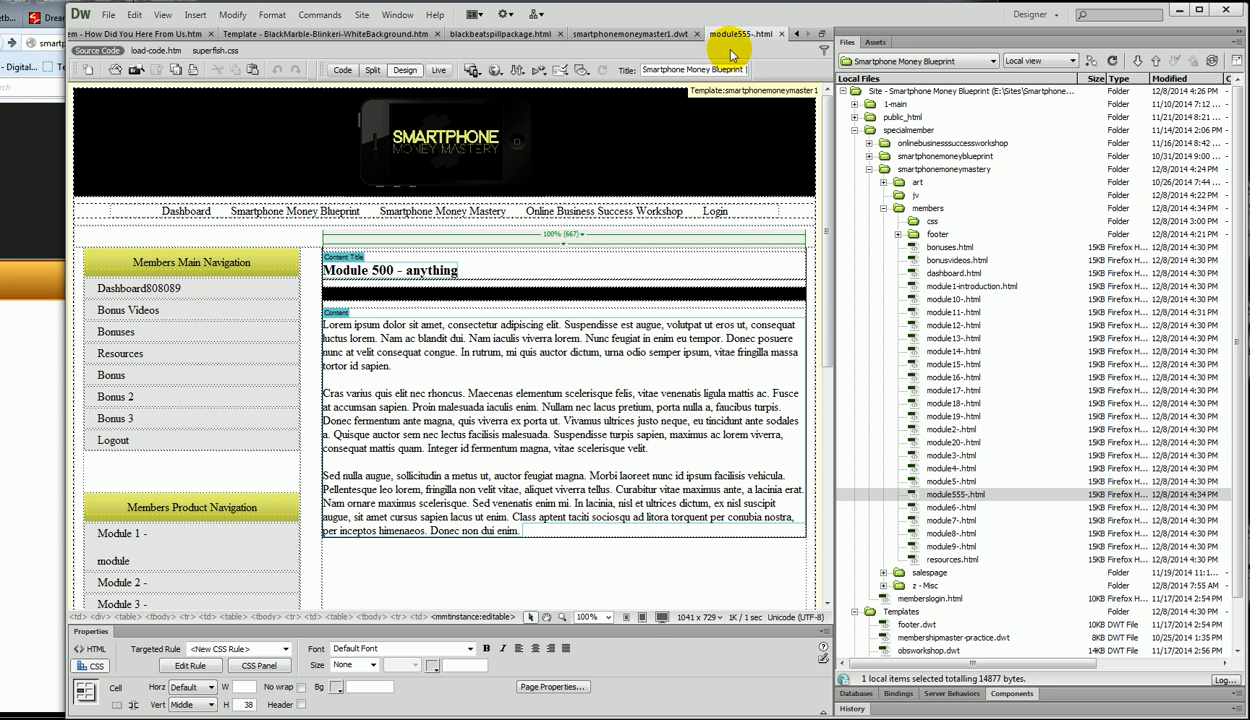
left_click(782, 34)
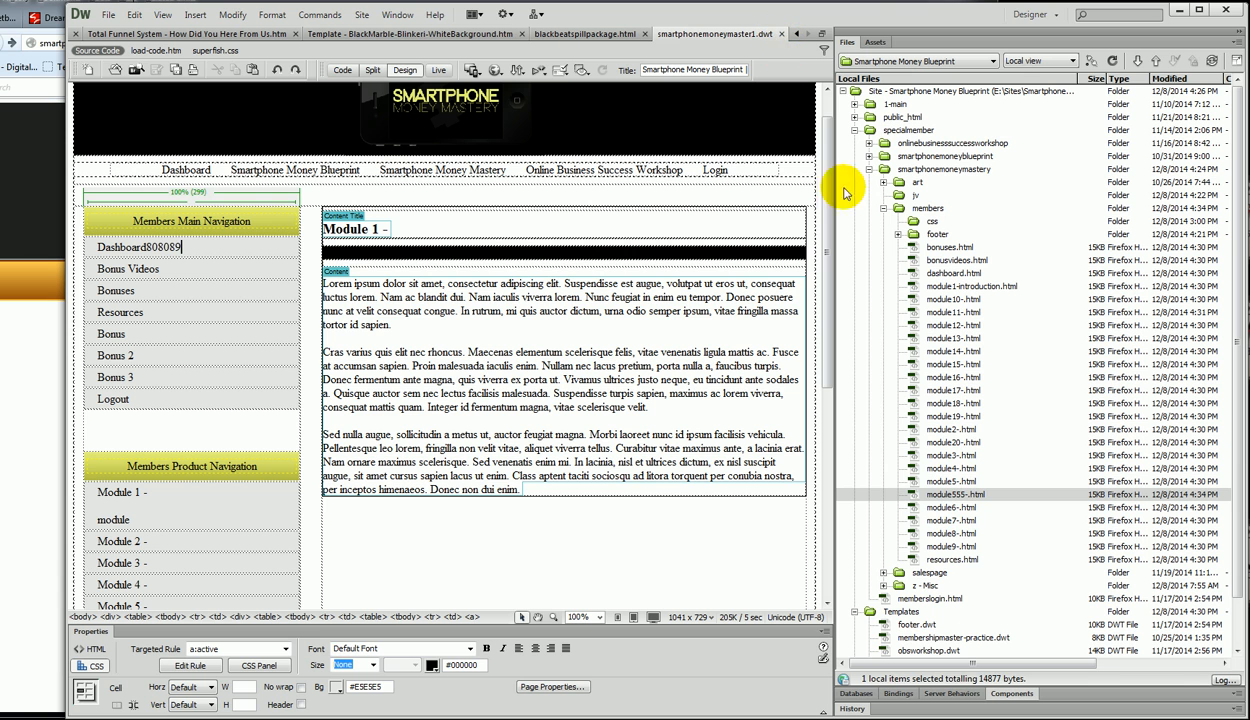
right_click(923, 498)
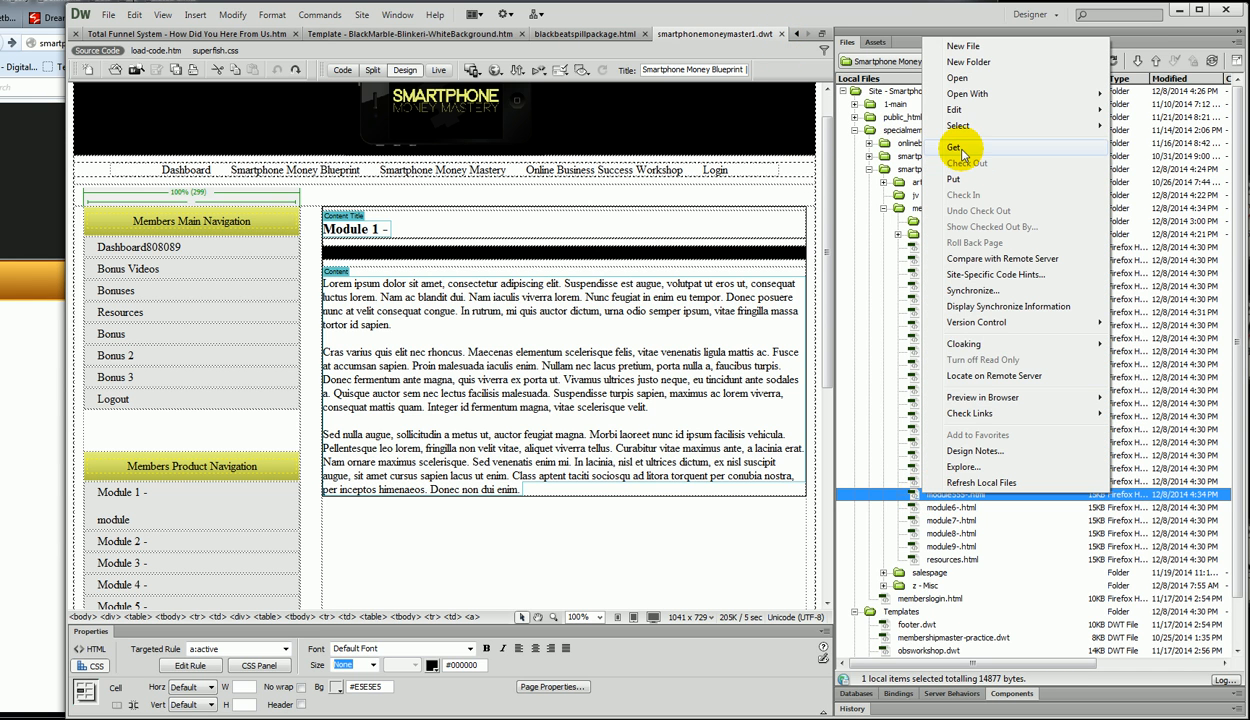
mouse_move(978, 112)
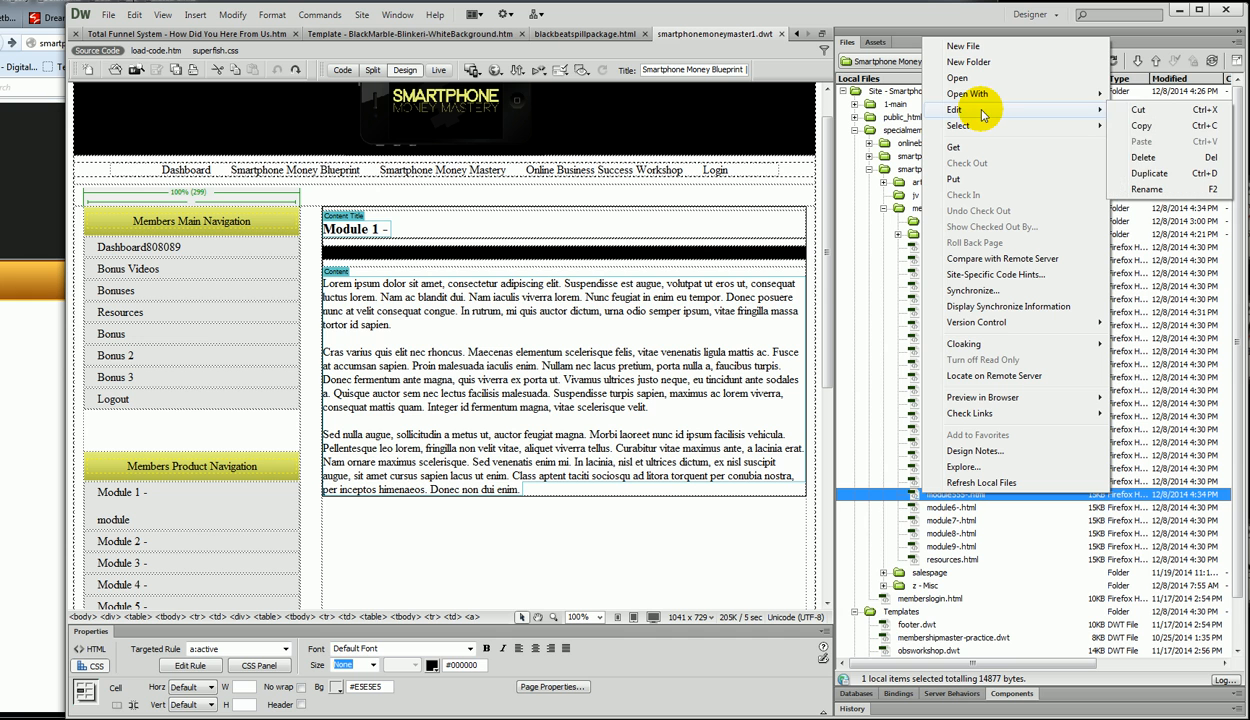
left_click(1146, 160)
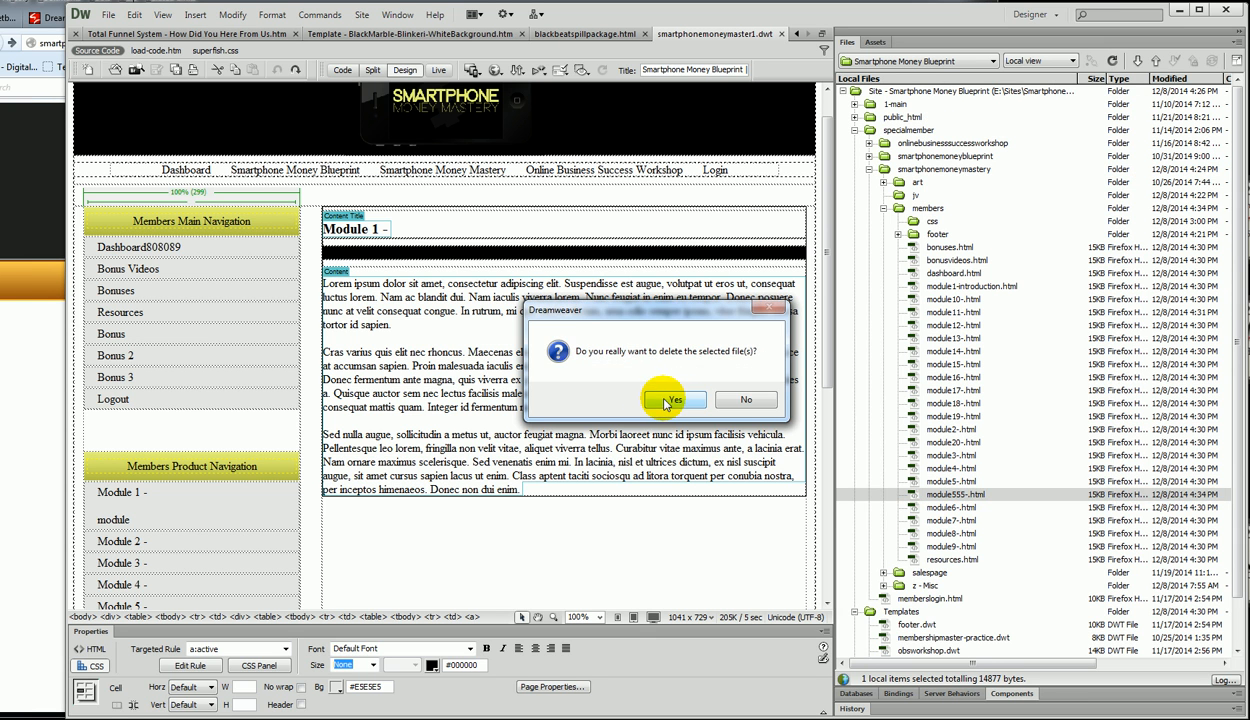
left_click(671, 398)
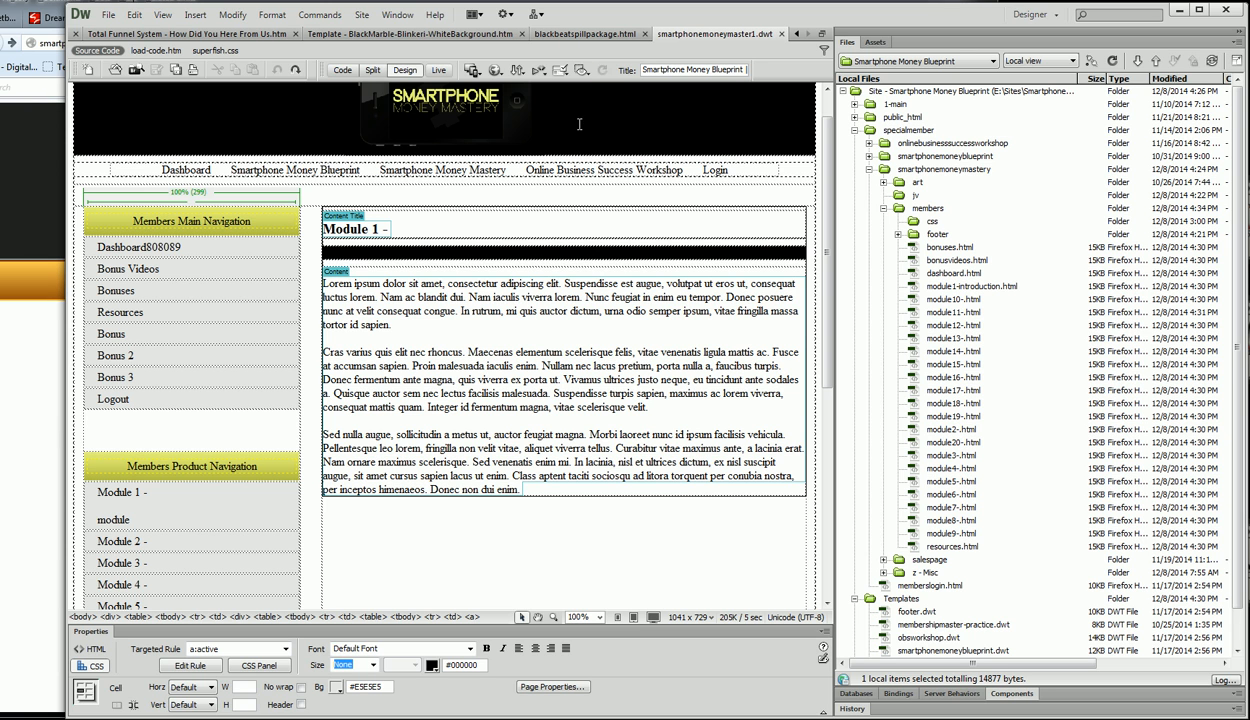
Step: Preview the smartphonemoneymaster1.dwt template in Firefox
left_click(492, 72)
left_click(495, 74)
left_click(531, 283)
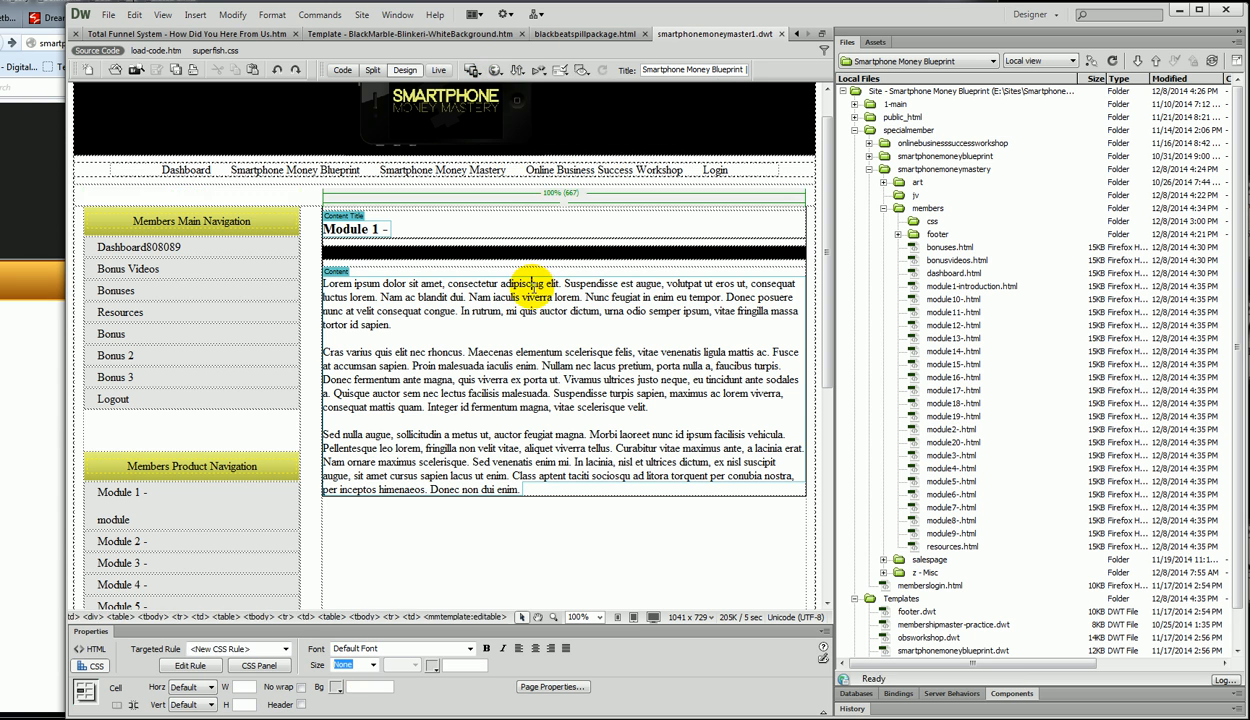
left_click(493, 74)
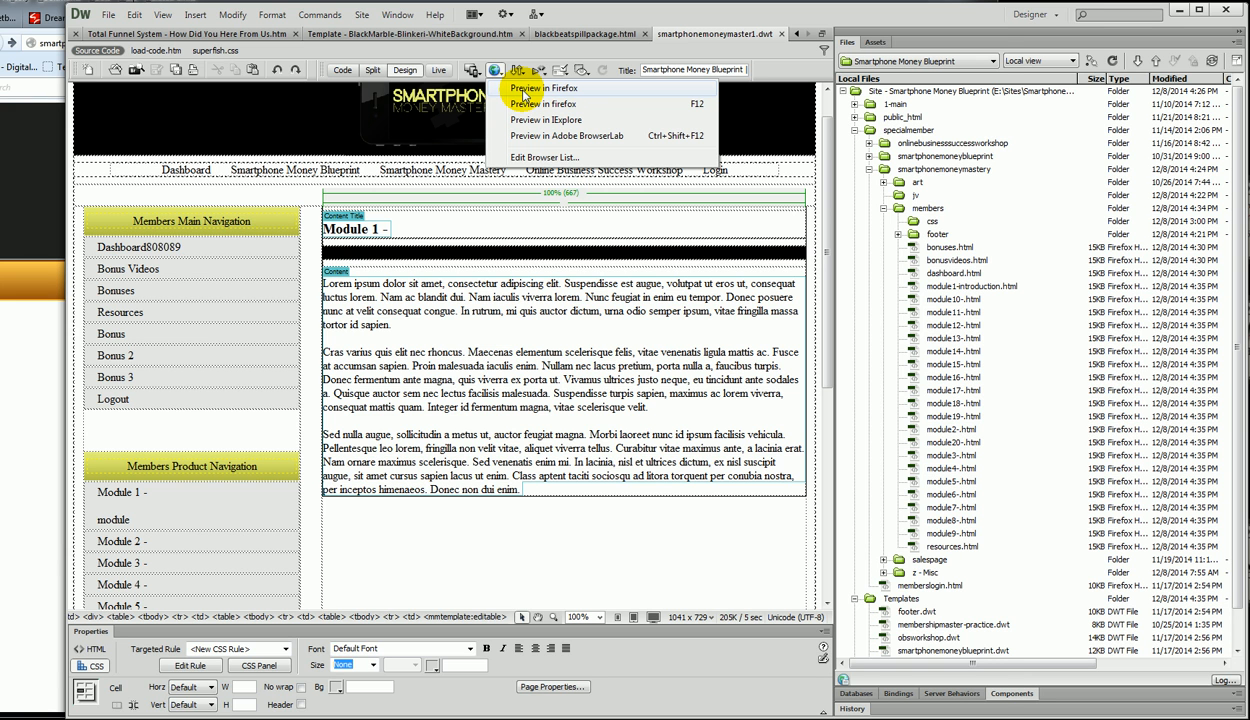
left_click(522, 90)
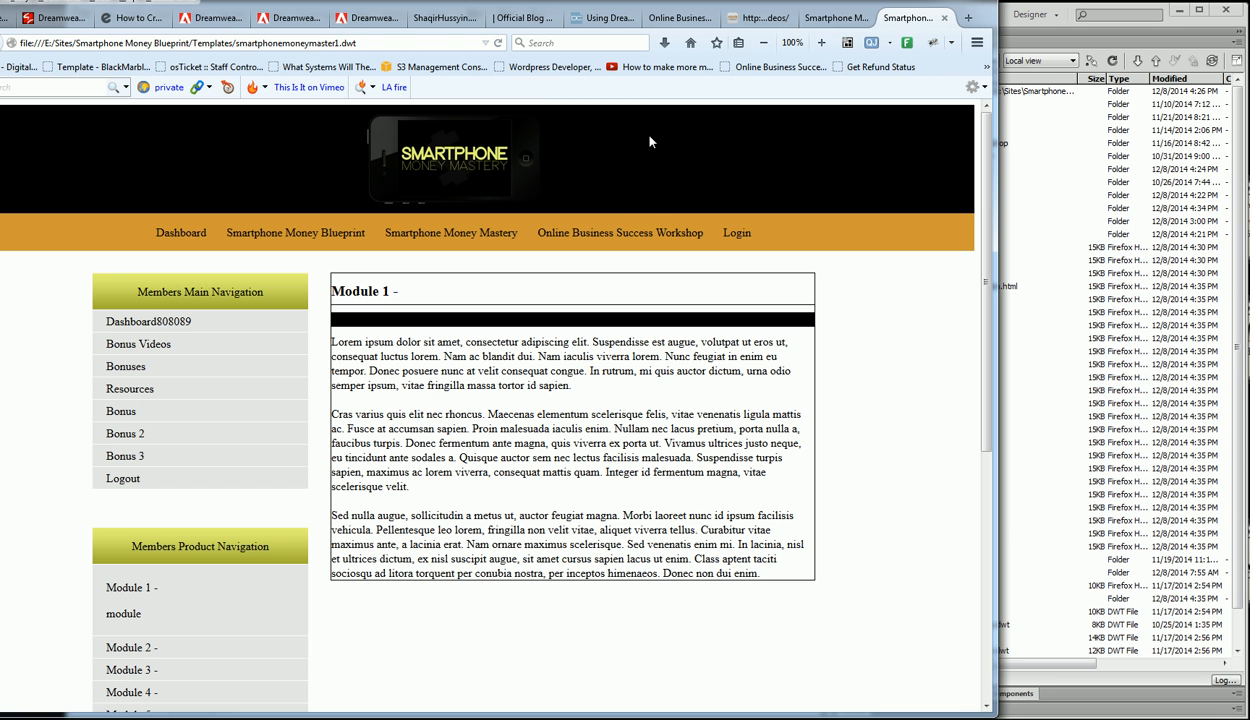
Step: Compare the template preview's design with the live Smartphone Money Mastery dashboard and the Millionaire Marketing Bootcamp videos page
left_click(677, 19)
left_click(813, 19)
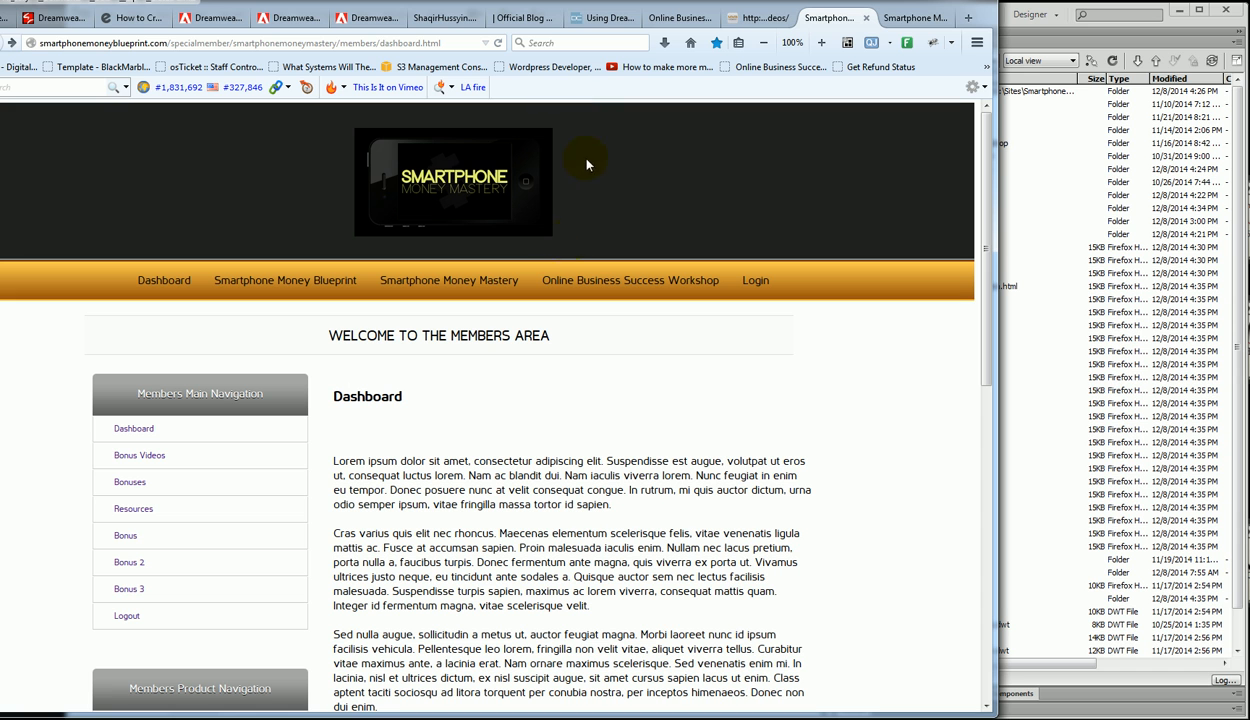
left_click(758, 17)
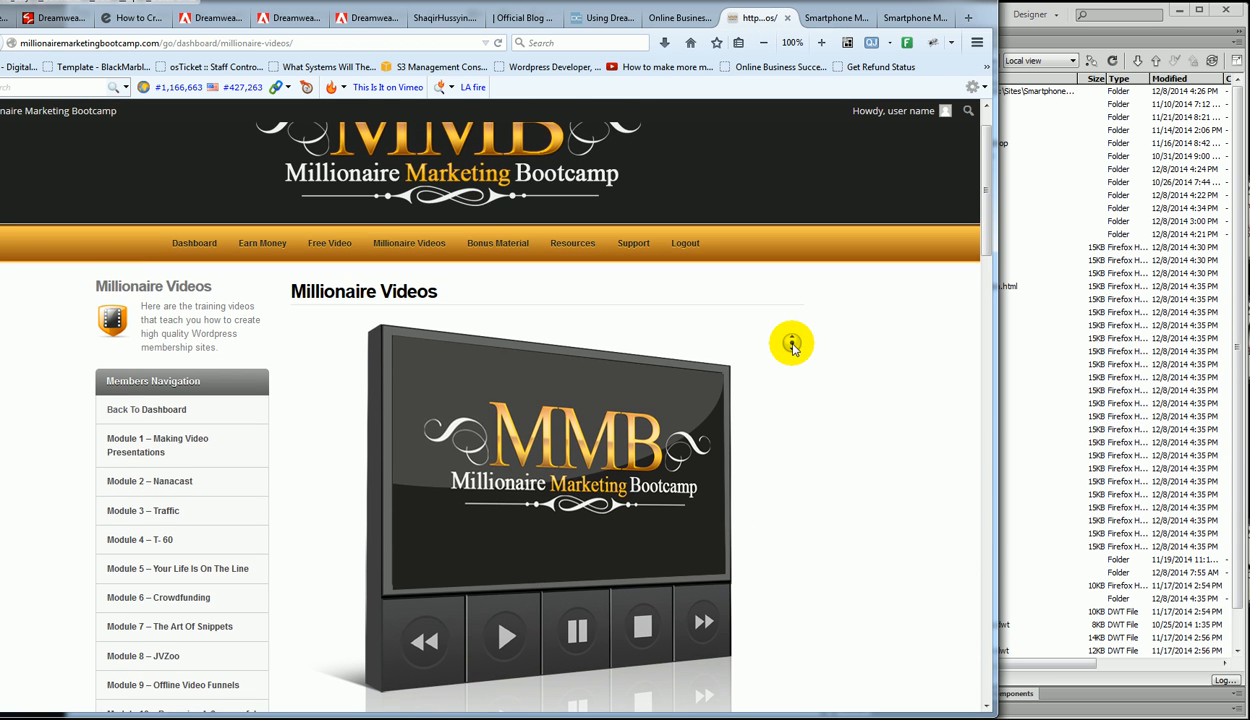
scroll(791, 345, "up", 1)
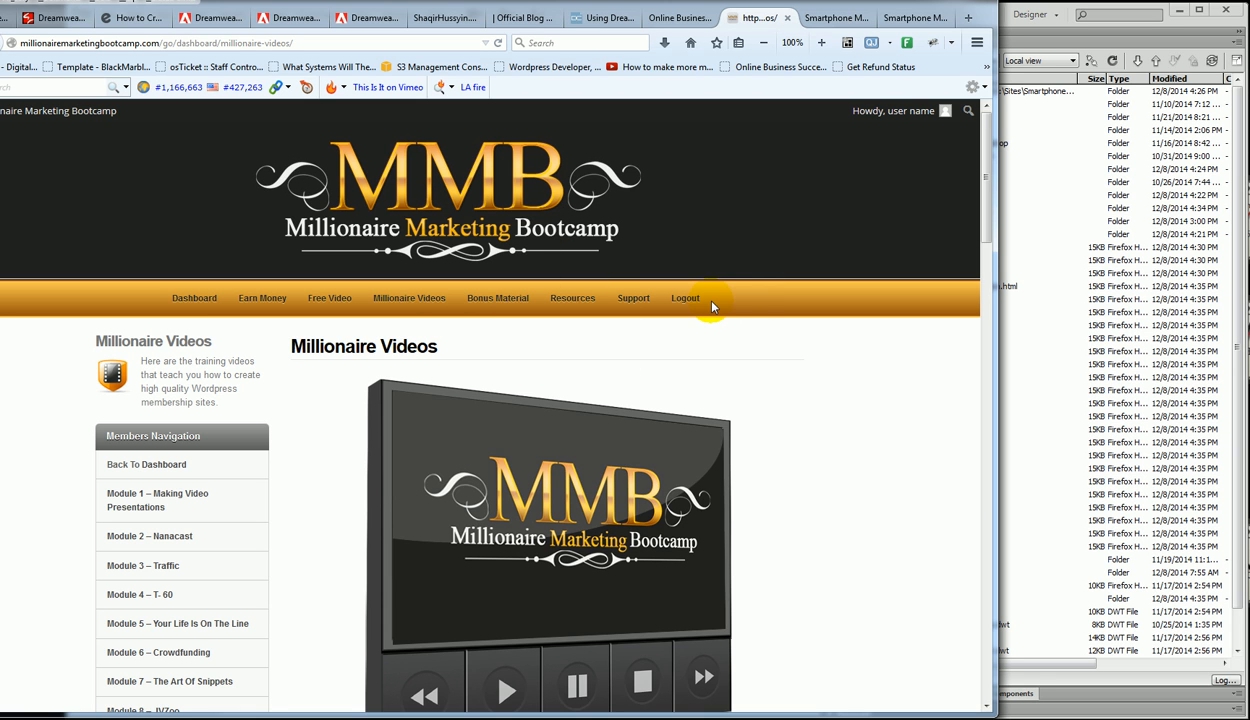
left_click(828, 18)
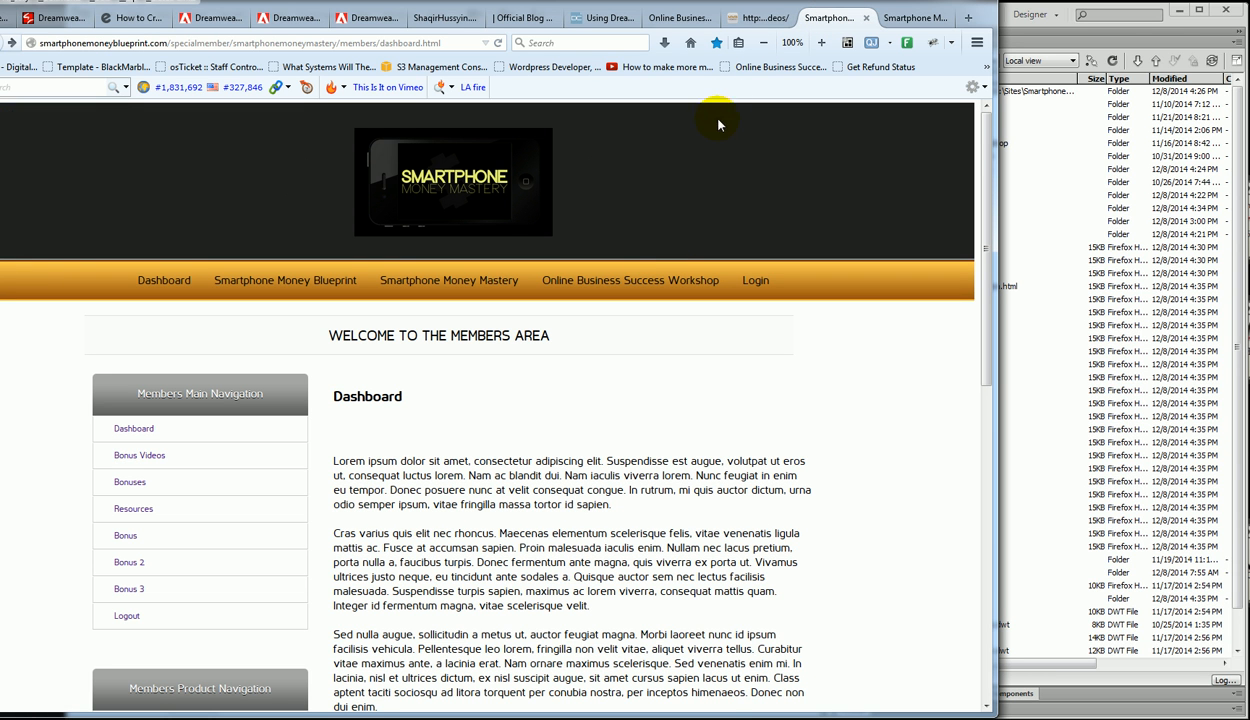
left_click(1177, 30)
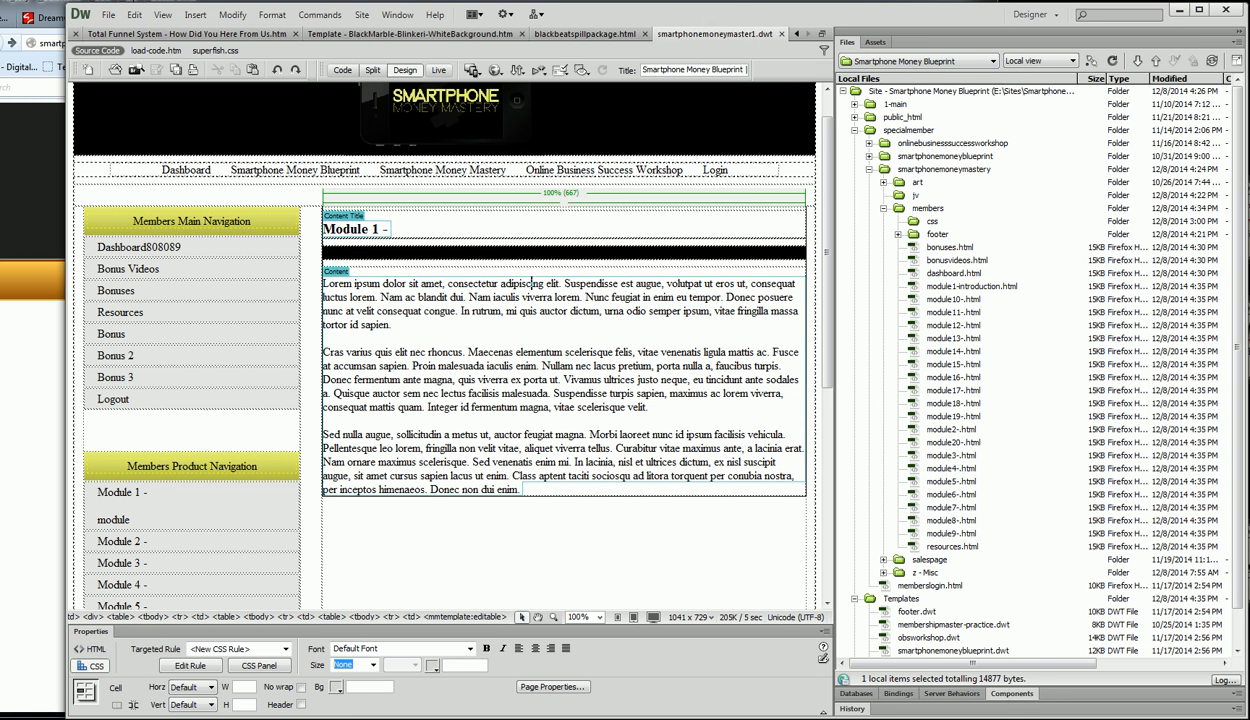
left_click(706, 2)
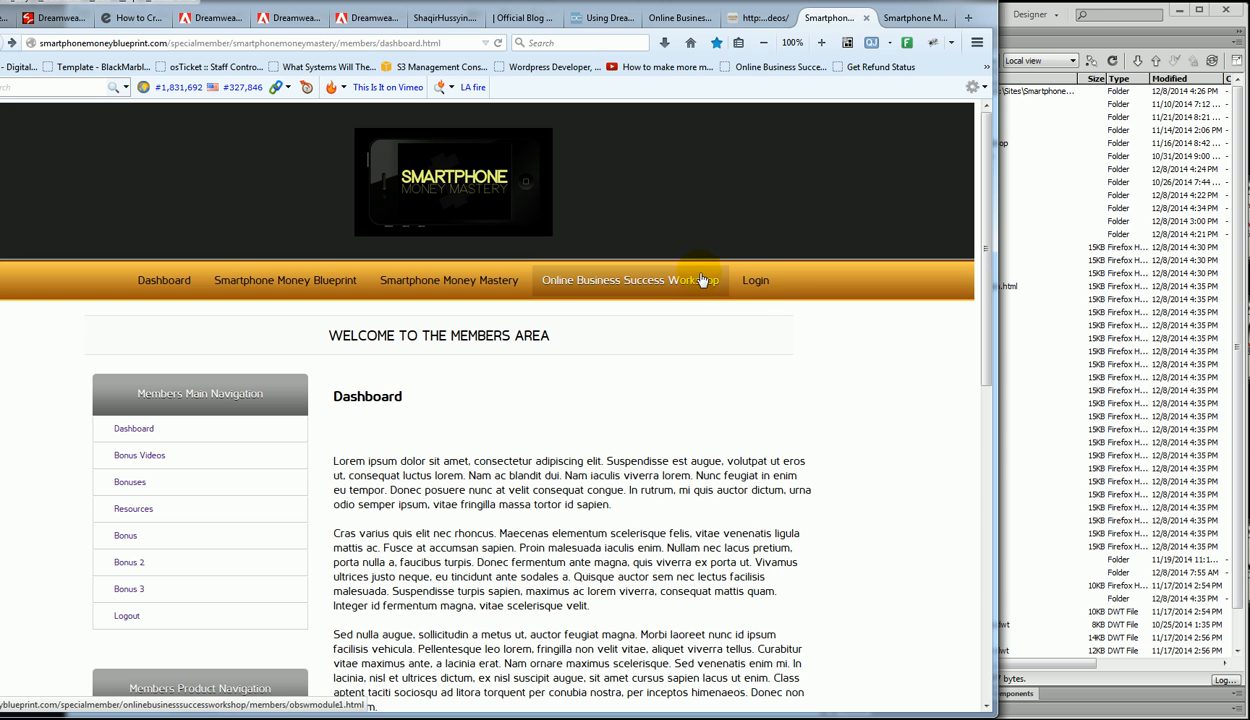
Step: Switch back to Dreamweaver and select smartphonemoneymaster1.dwt in the site's Templates folder
left_click(1155, 22)
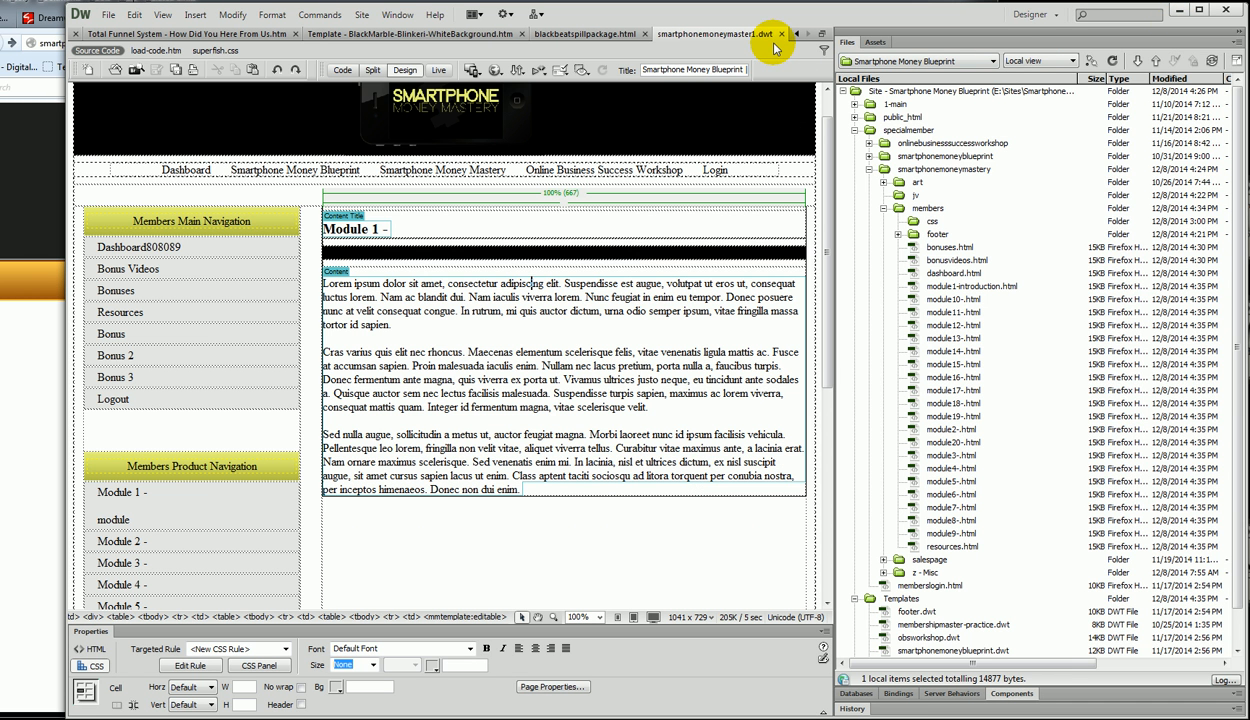
left_click_drag(1238, 246, 1237, 421)
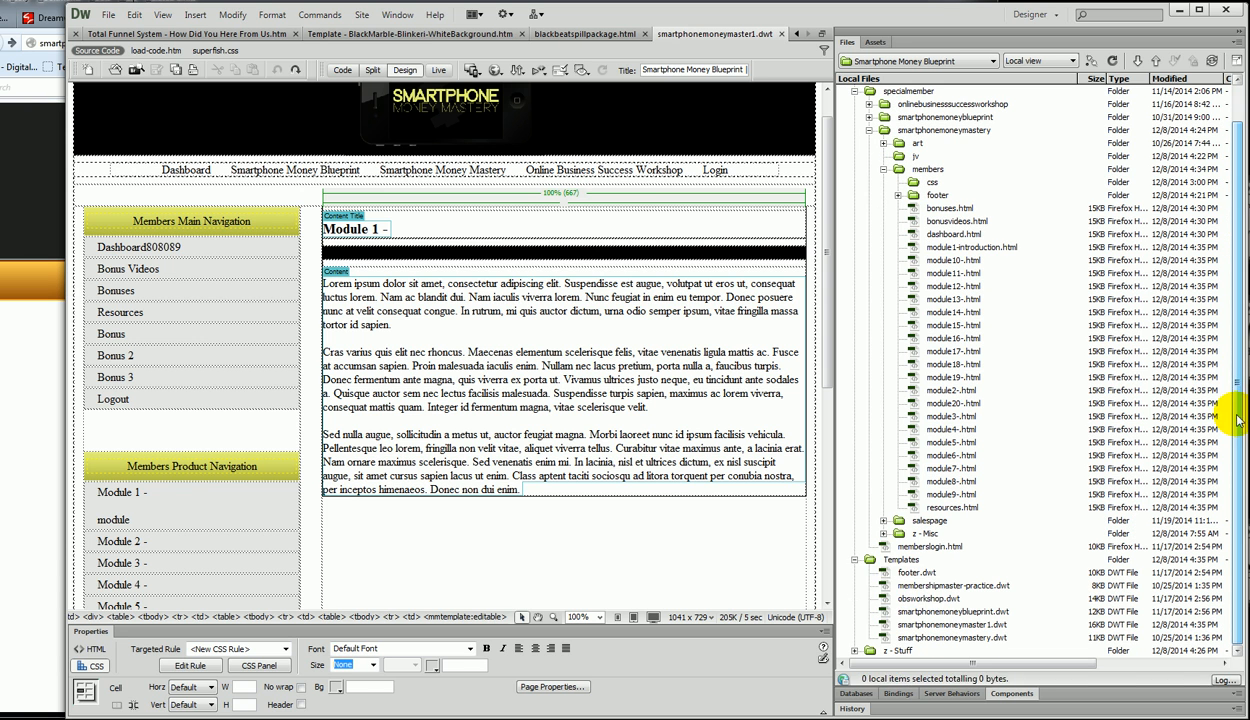
left_click(893, 625)
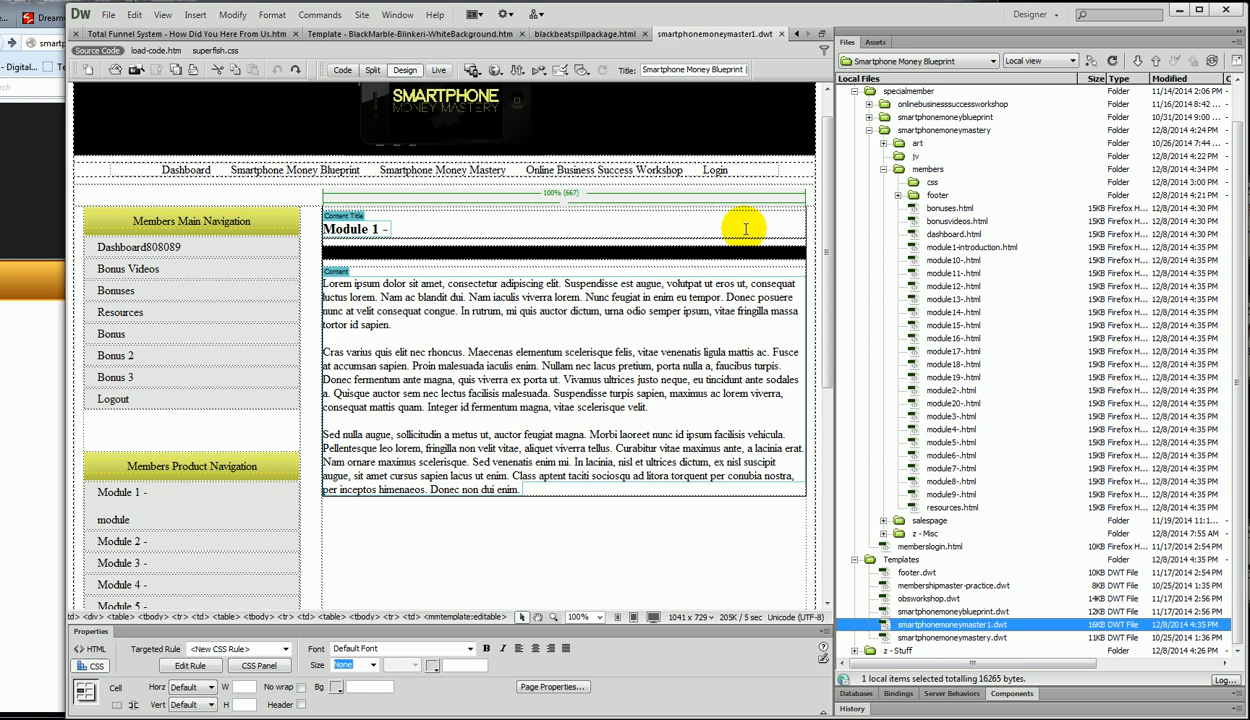
Step: Preview the template in Firefox again, close the duplicate preview, and compare the page with the Millionaire Marketing Bootcamp site
left_click(701, 133)
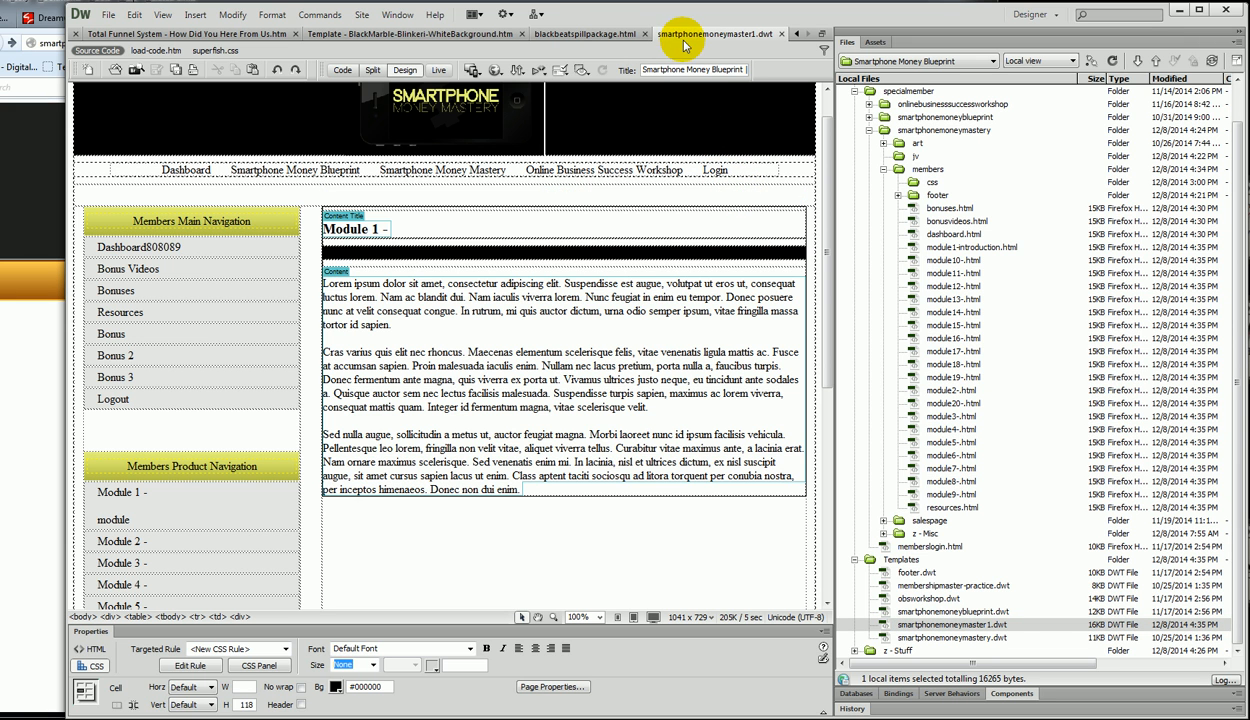
left_click(494, 72)
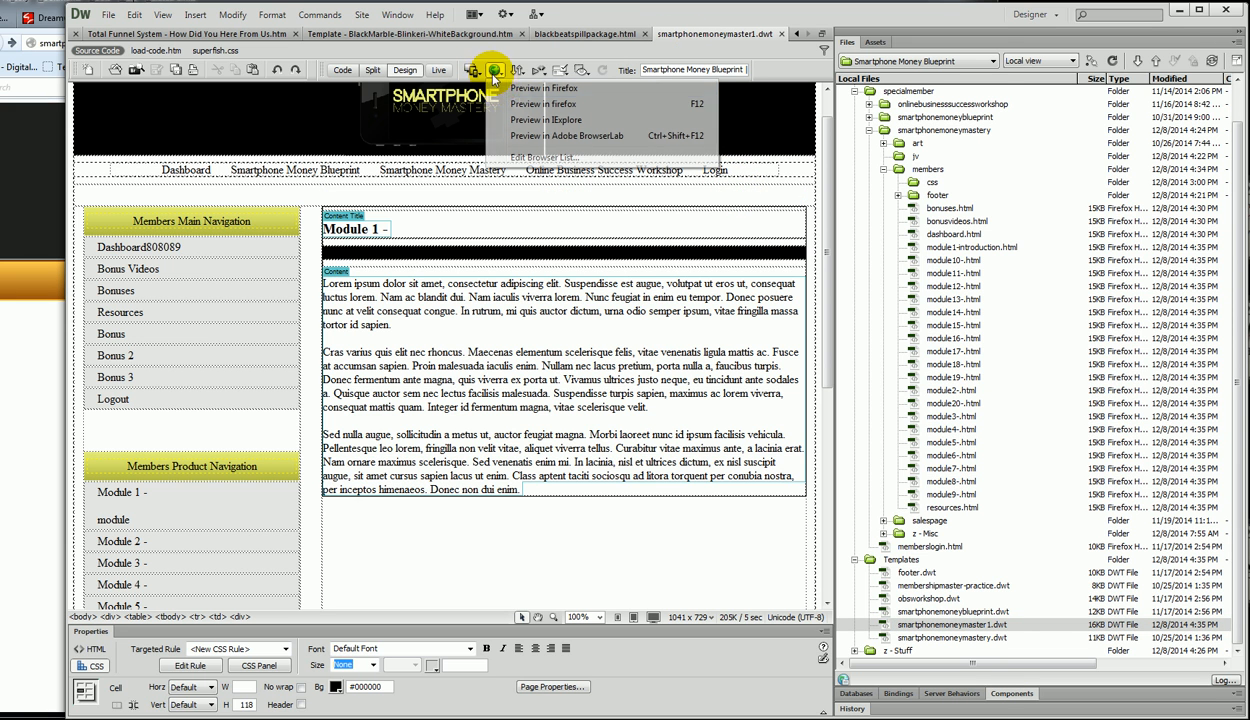
left_click(510, 84)
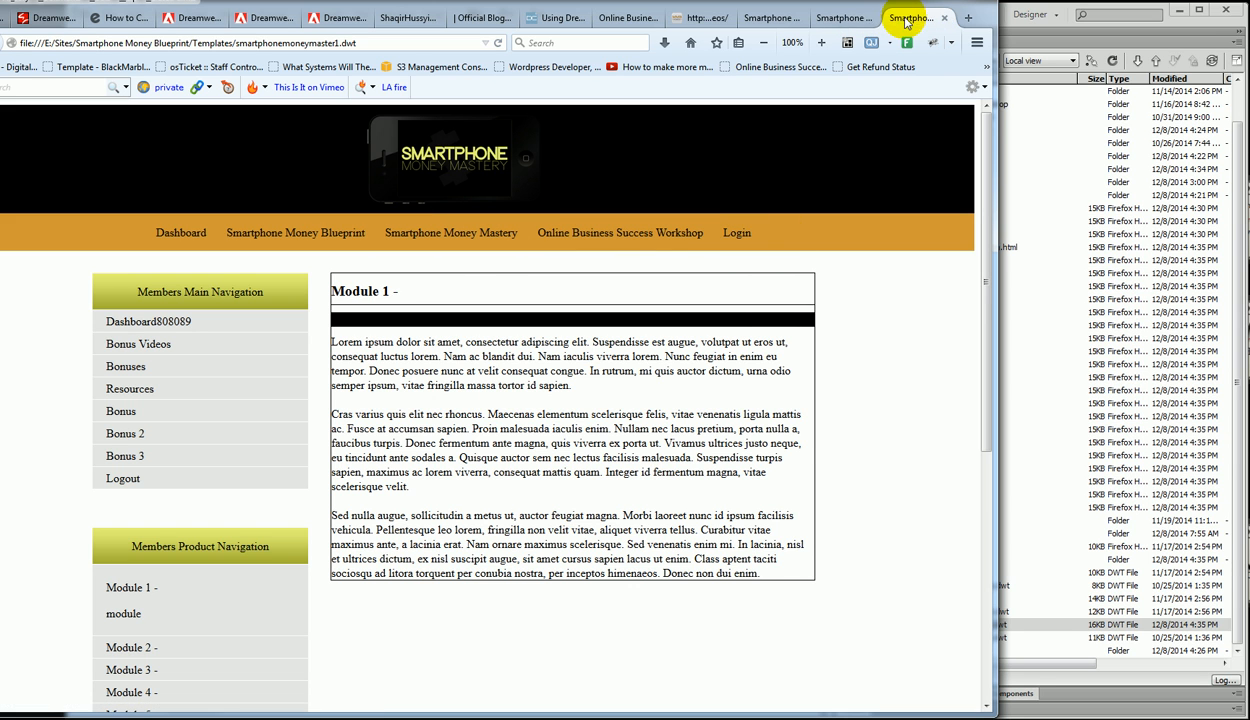
left_click(943, 18)
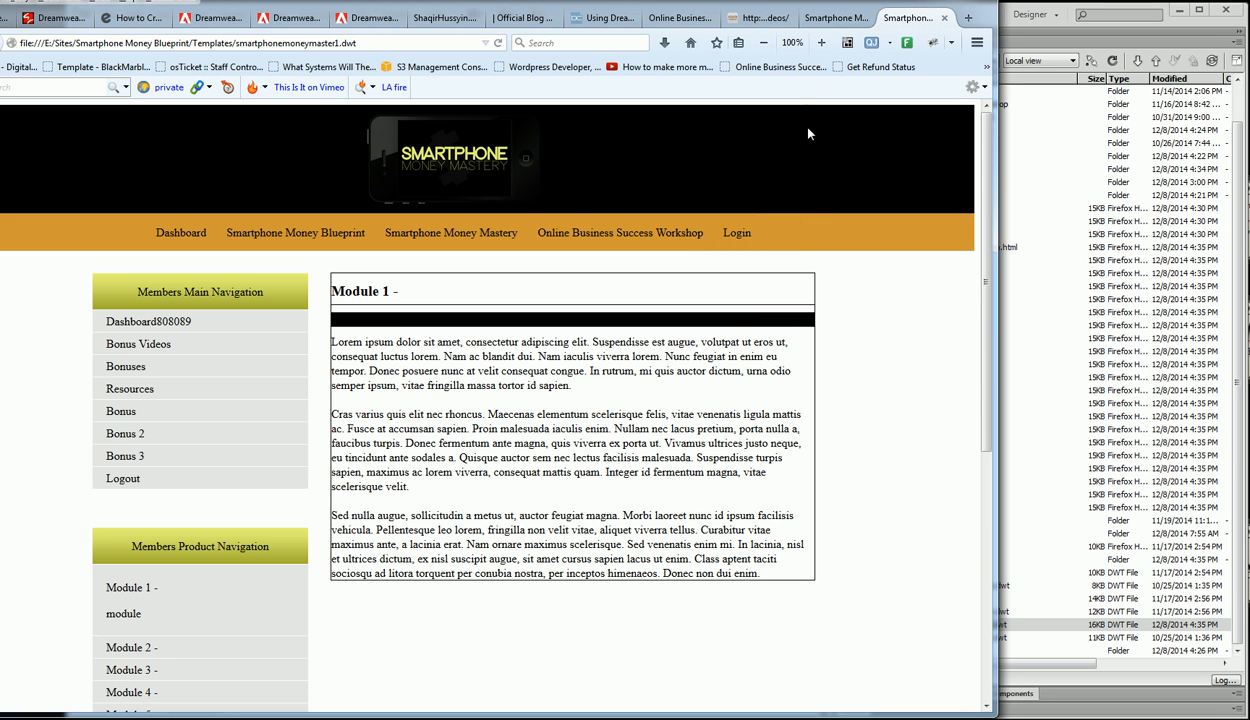
left_click(760, 17)
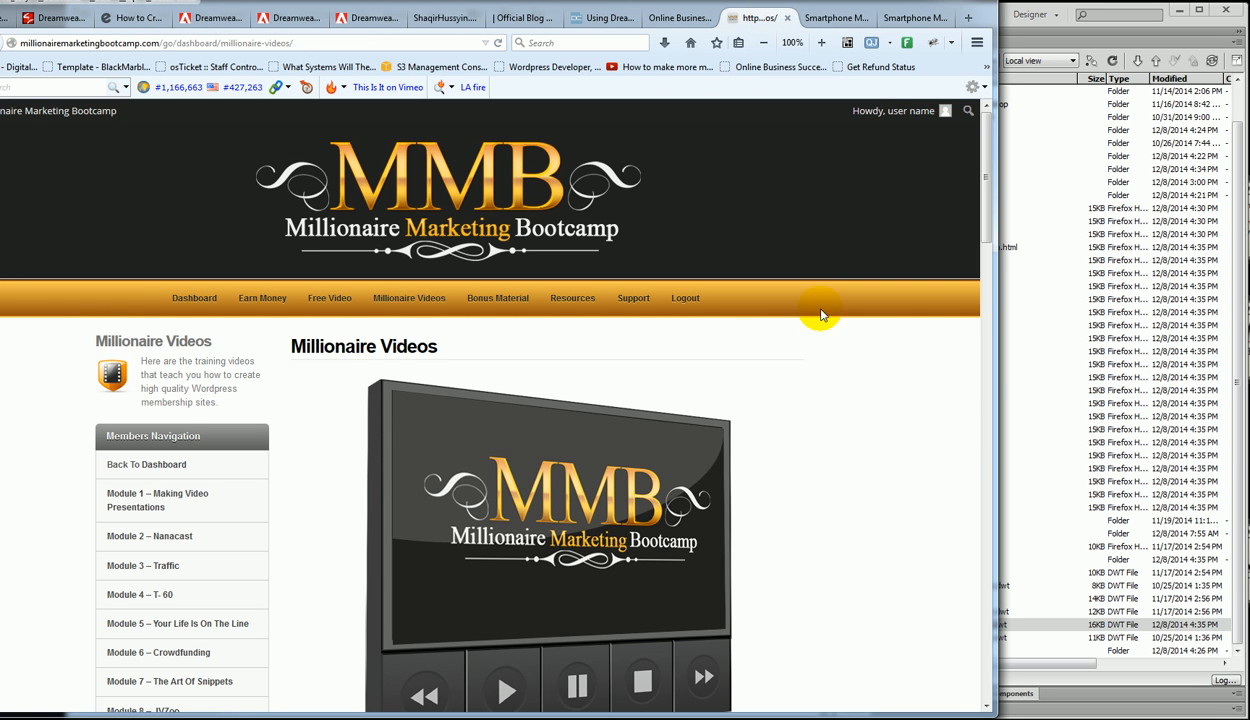
left_click(893, 18)
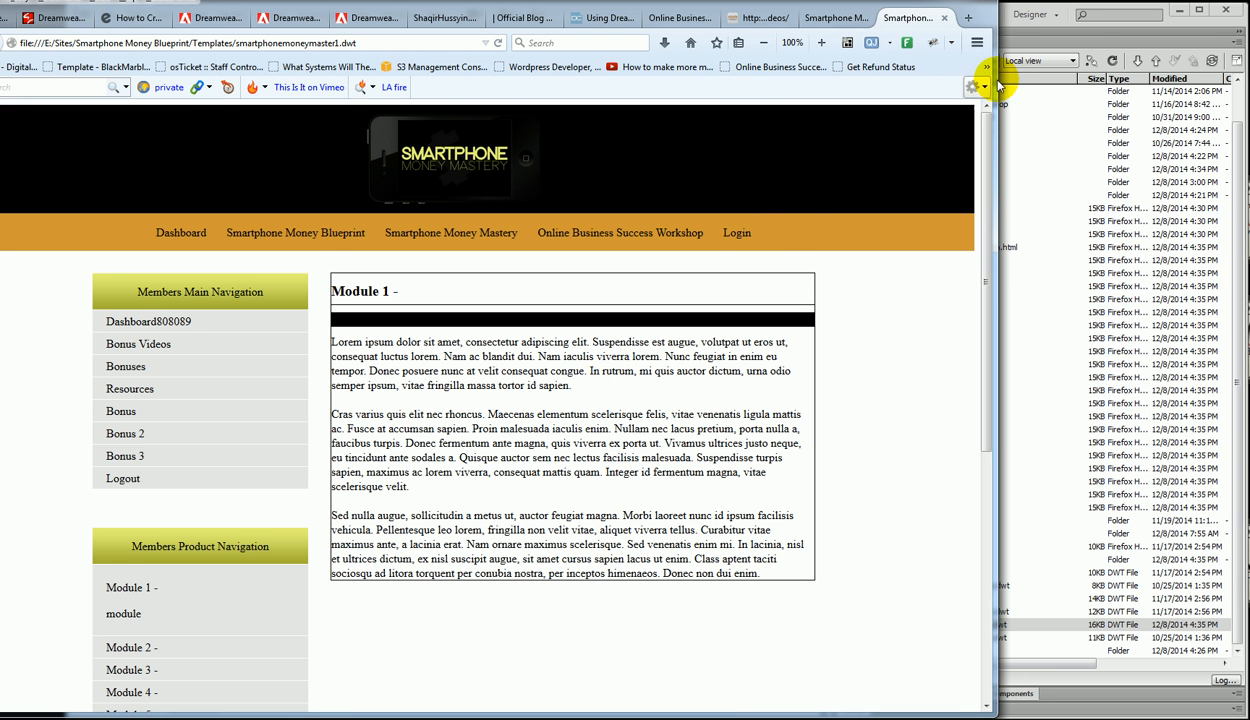
Step: Switch to Dreamweaver and examine the header cell's bgcolor attribute in the template's source code, returning to the visual layout
left_click(1197, 30)
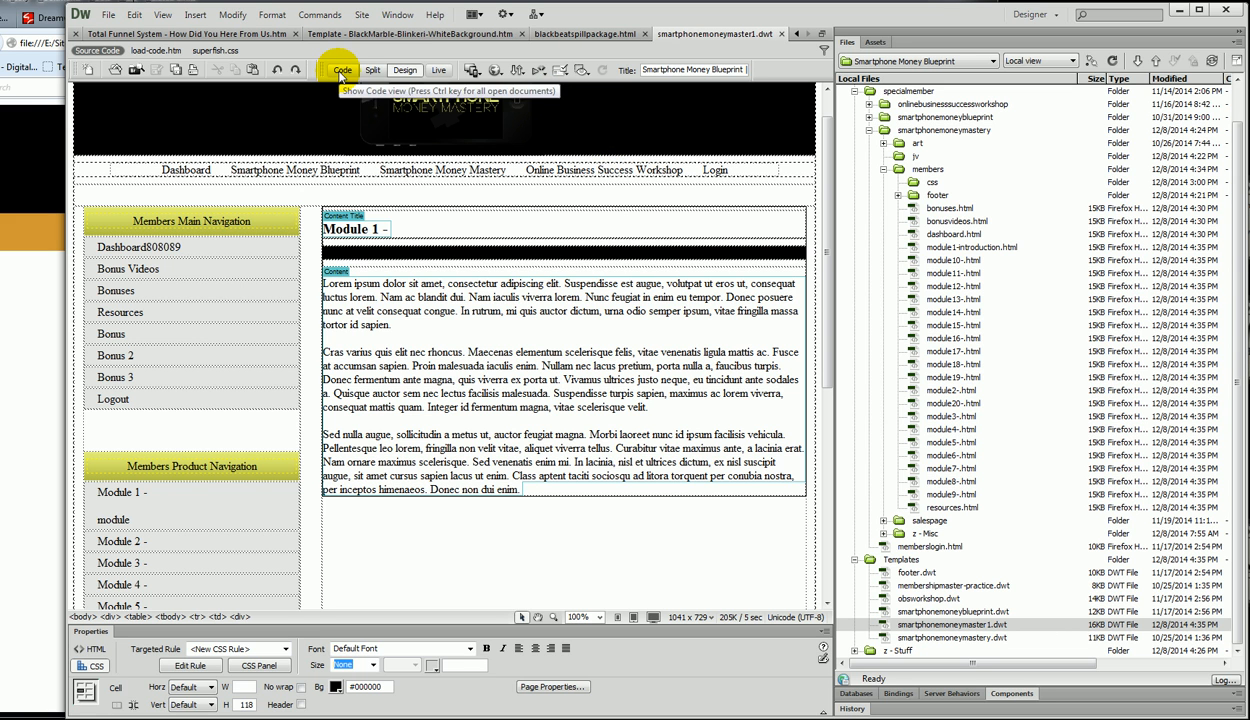
left_click(342, 70)
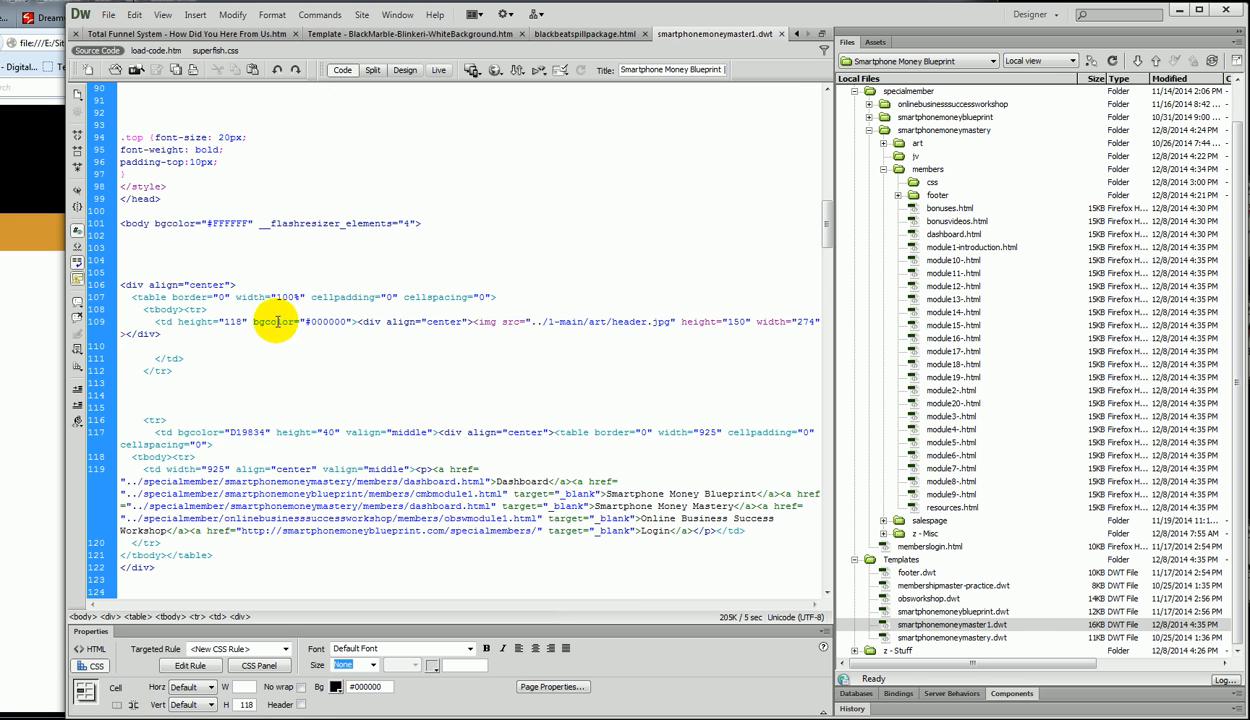
left_click(325, 324)
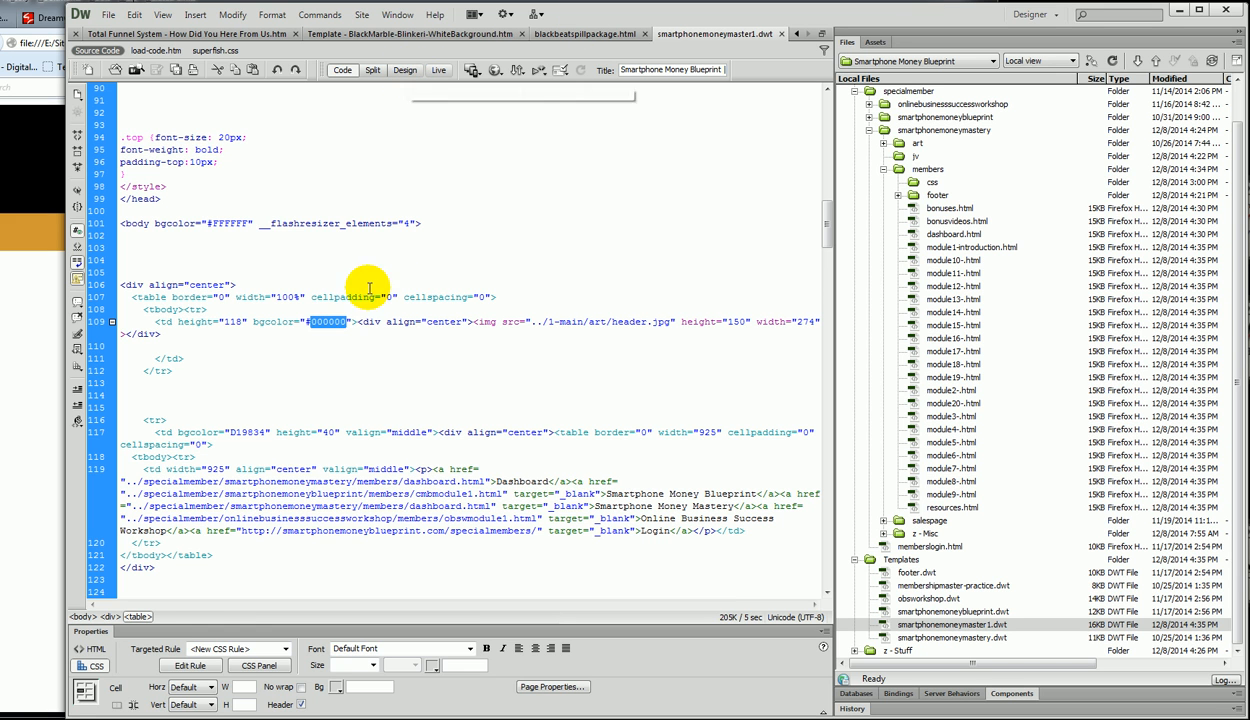
left_click(357, 320)
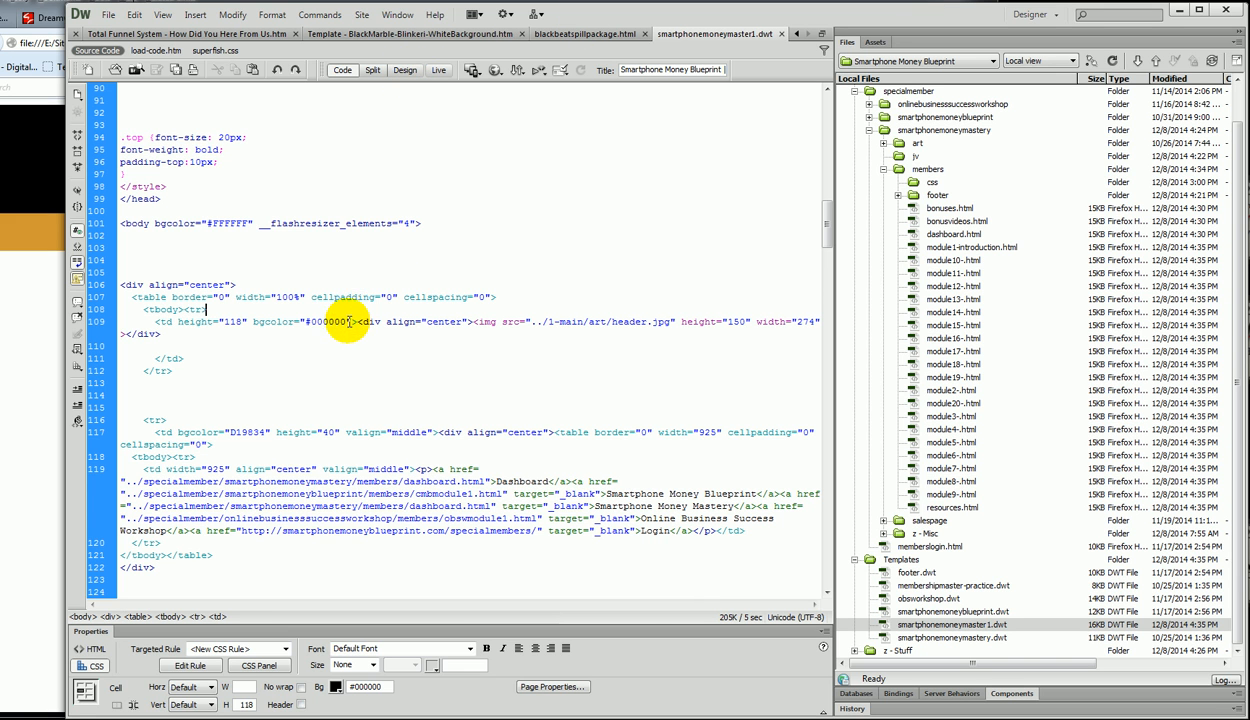
left_click(406, 70)
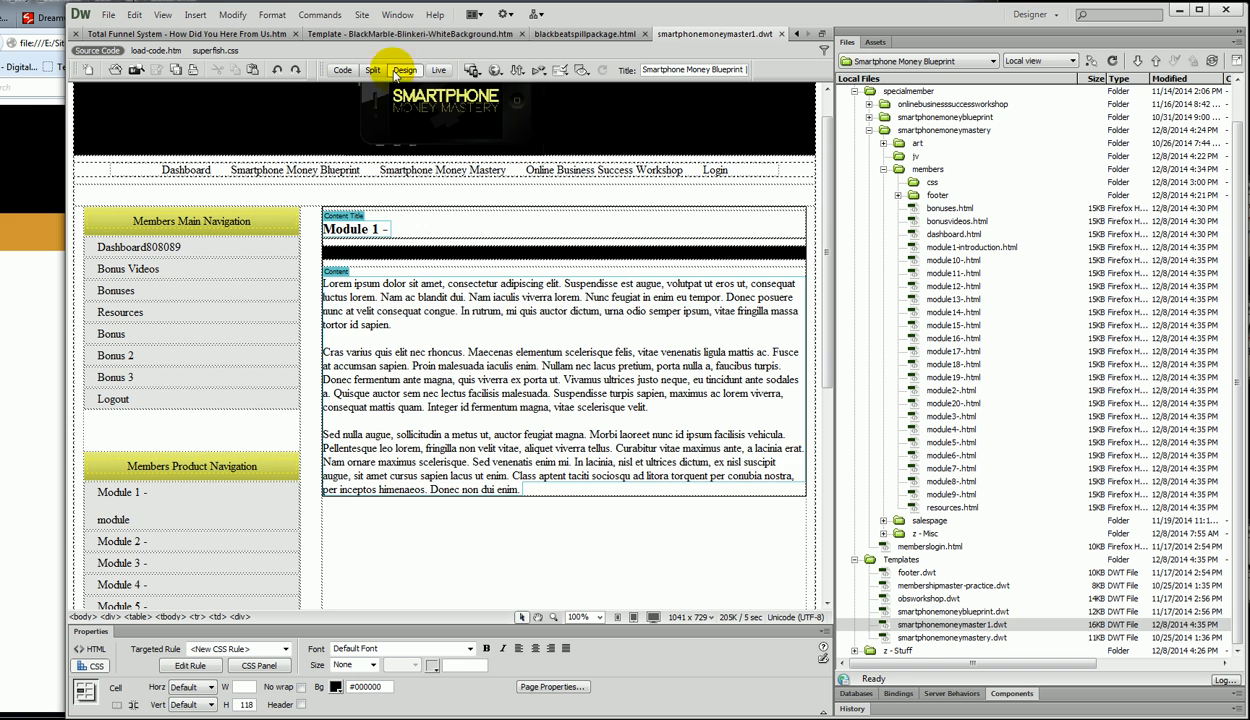
left_click(338, 70)
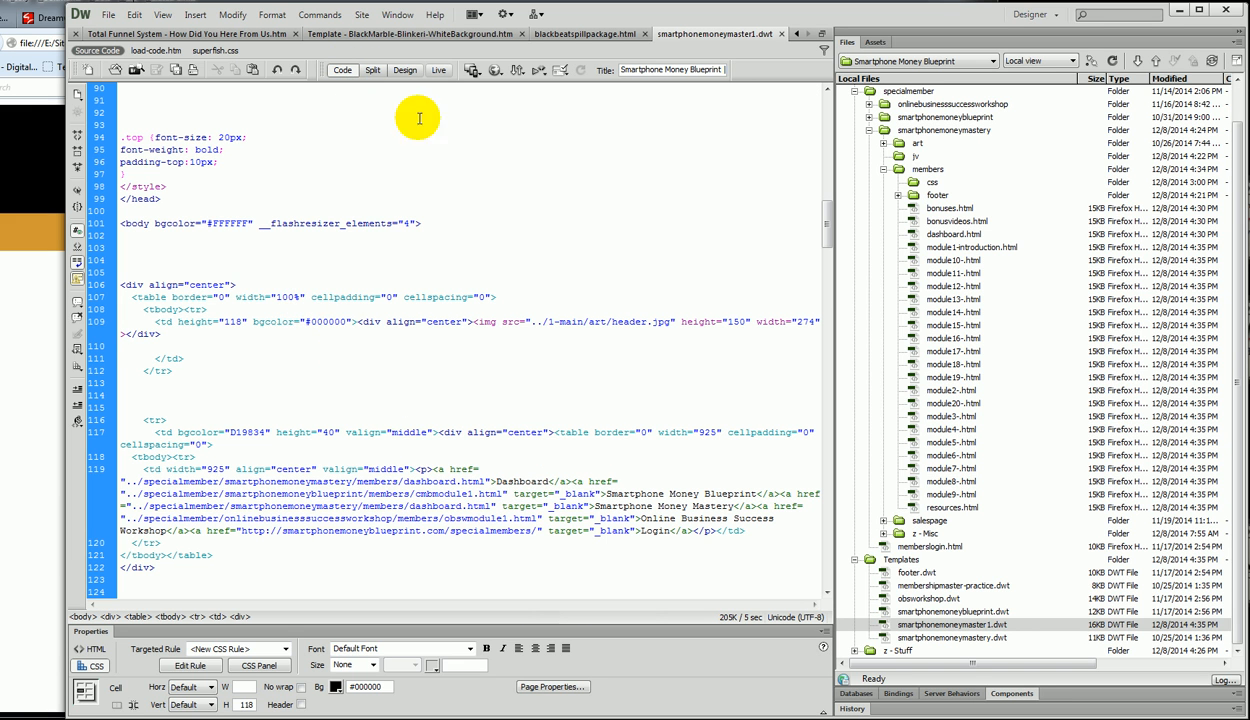
left_click(406, 71)
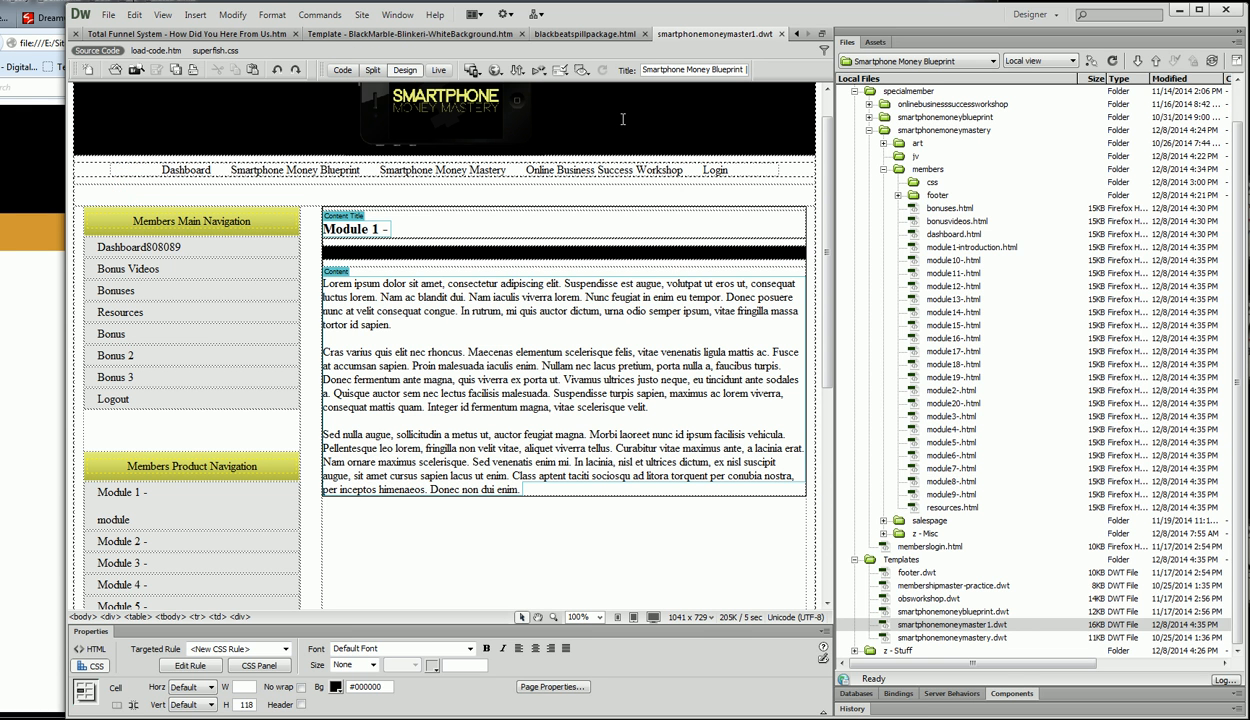
Step: Inspect the black header cell beside the logo in the template's source code, returning to the visual layout
left_click(579, 166)
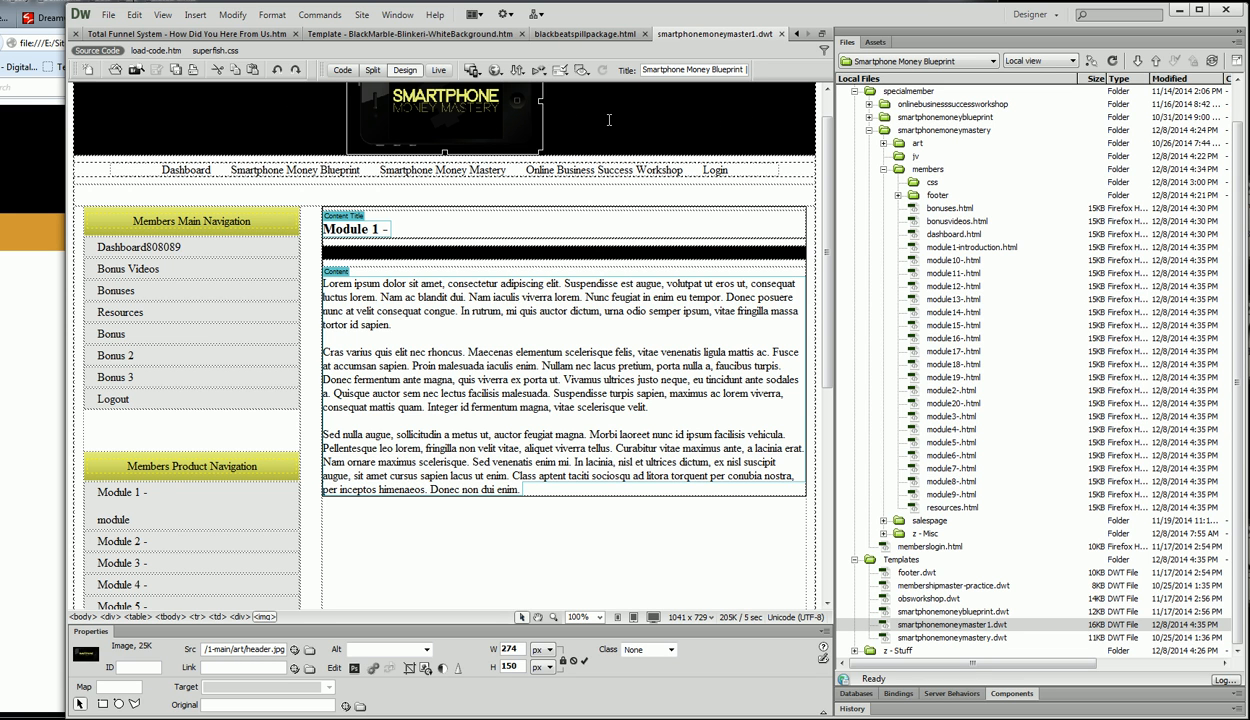
left_click(687, 122)
left_click(343, 70)
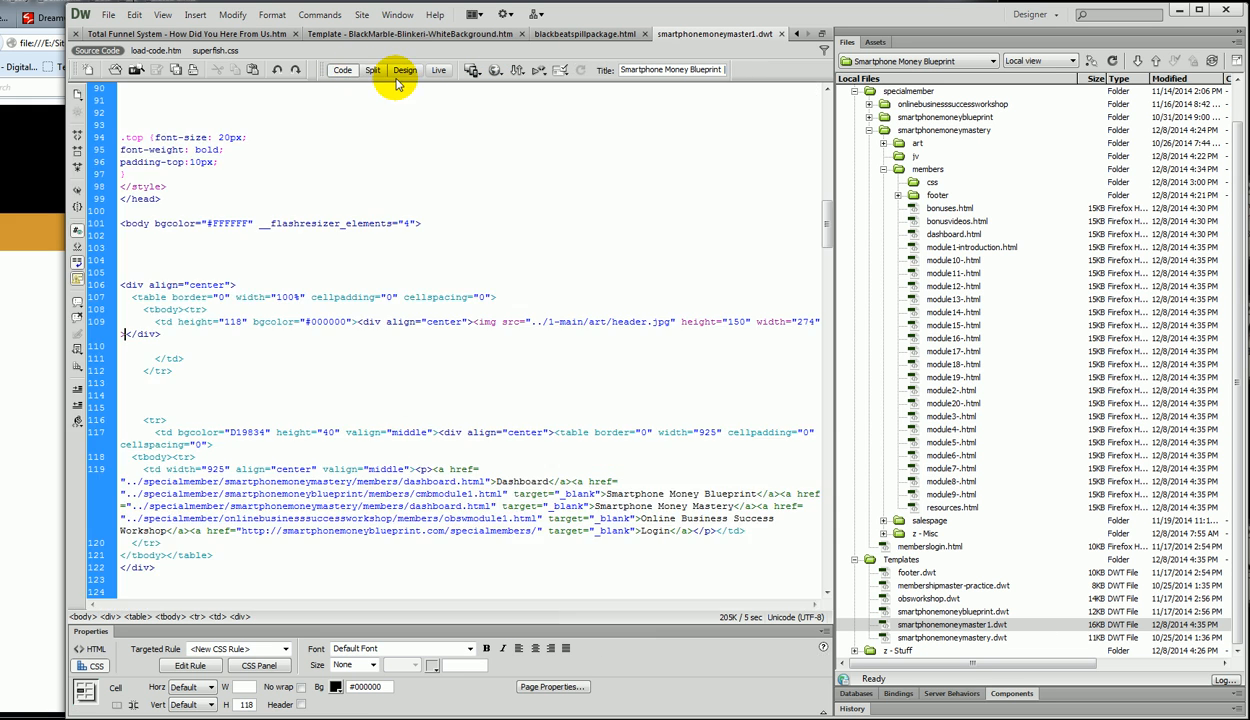
left_click(406, 70)
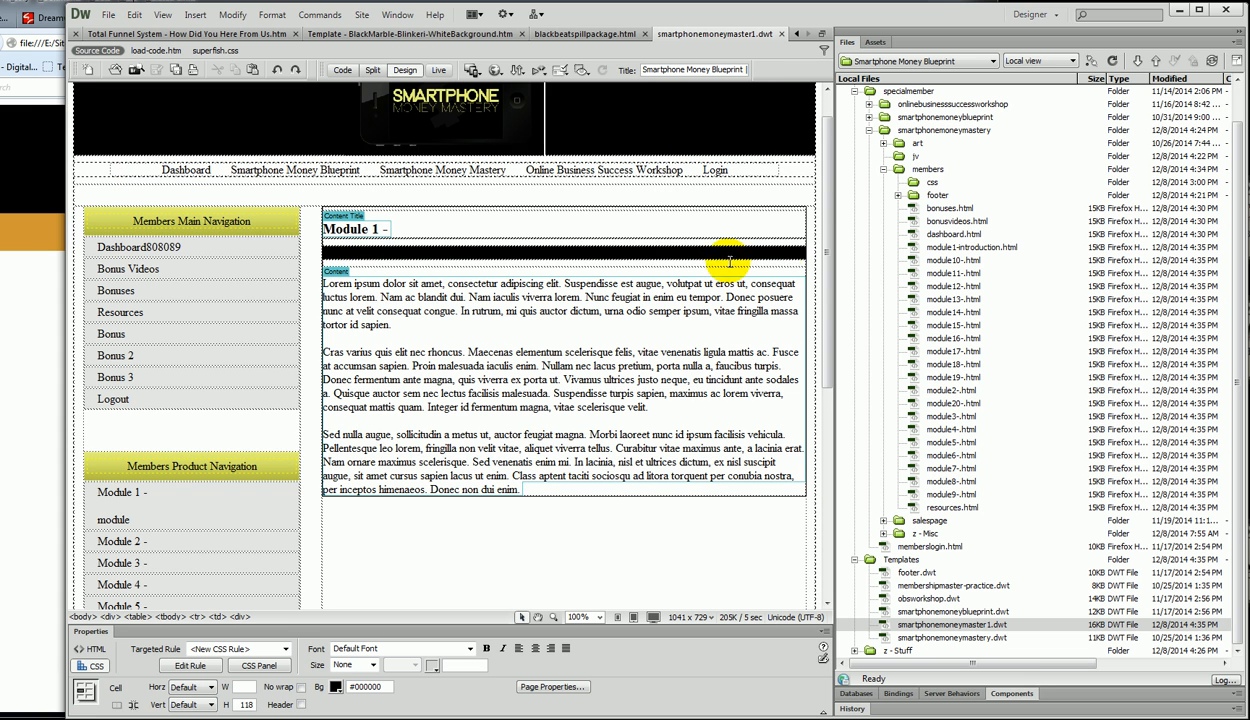
Step: Examine the bgcolor and height attributes of the top navigation bar's cell in the template's source code
scroll(815, 200, "up", 1)
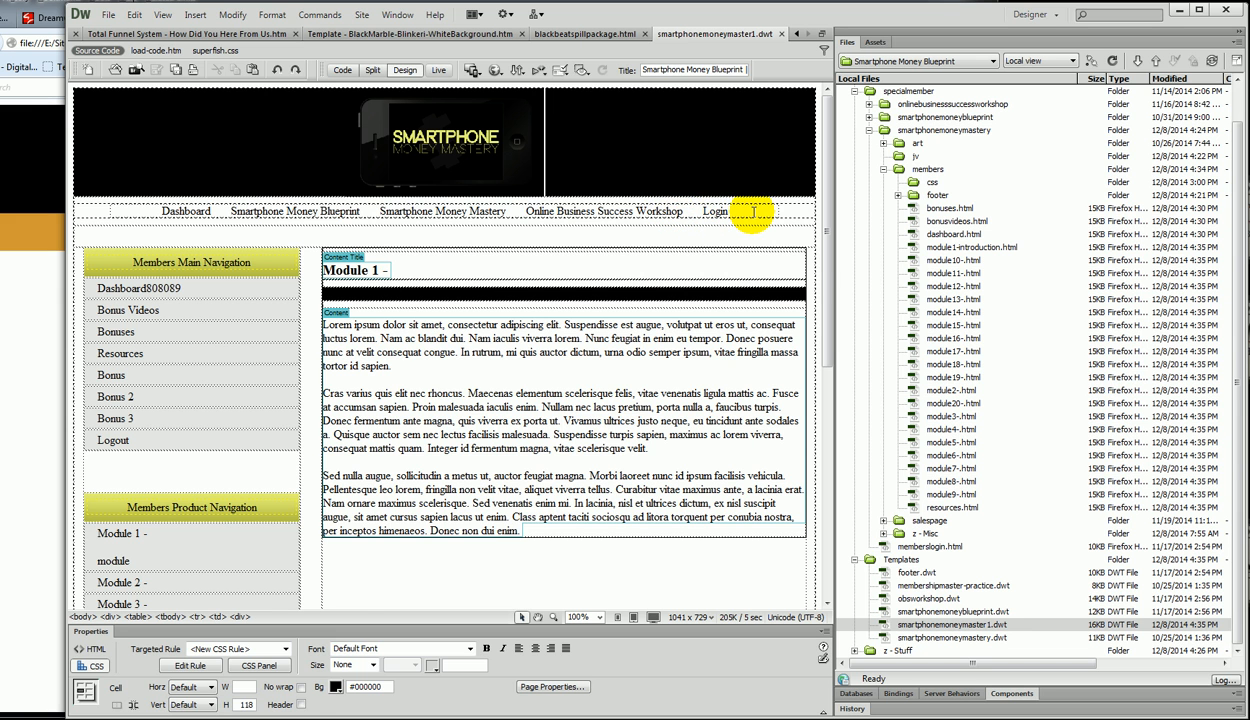
left_click(342, 70)
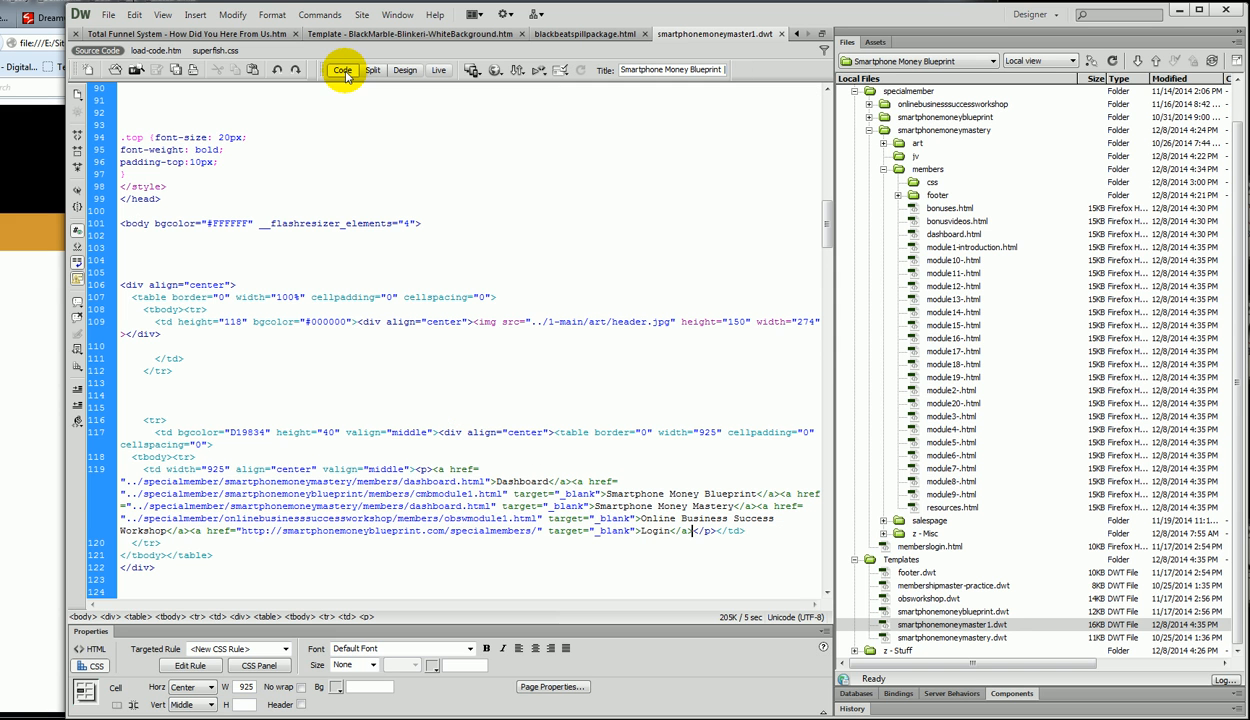
scroll(378, 323, "down", 3)
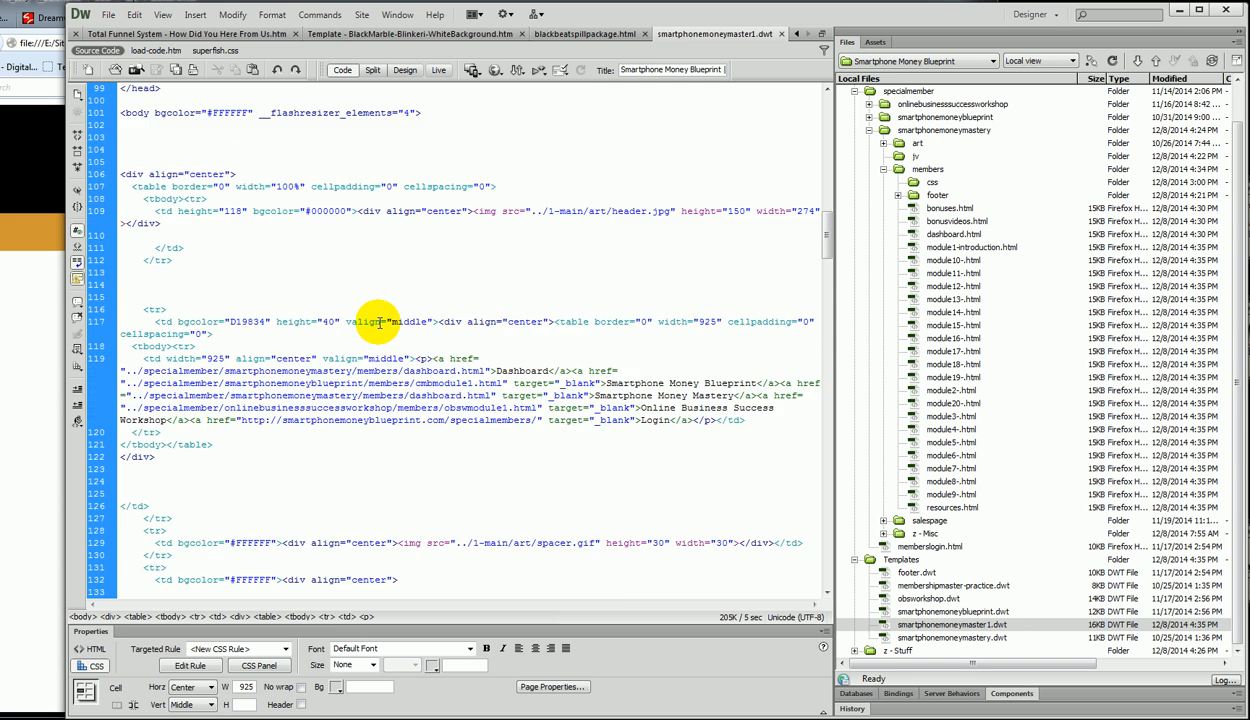
double_click(248, 323)
left_click(311, 322)
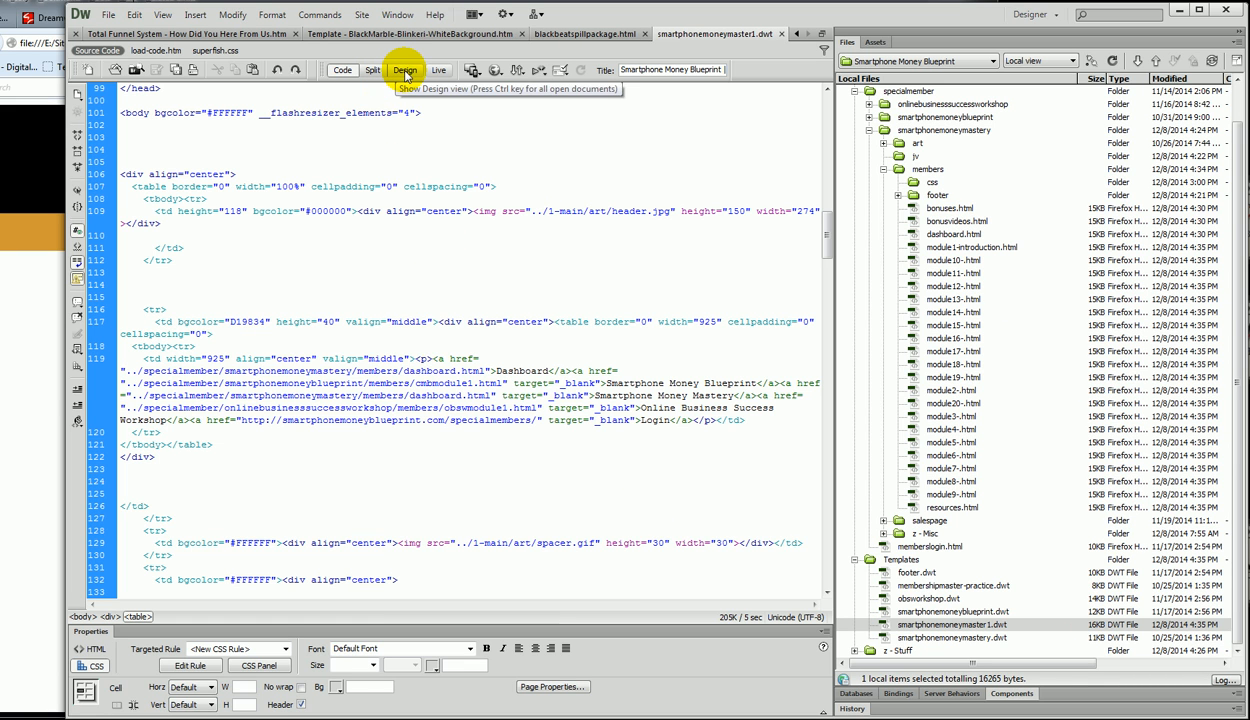
Step: Expand the z - Stuff and Testing folders, view module1-introduction.html, and close it again
left_click(1239, 472)
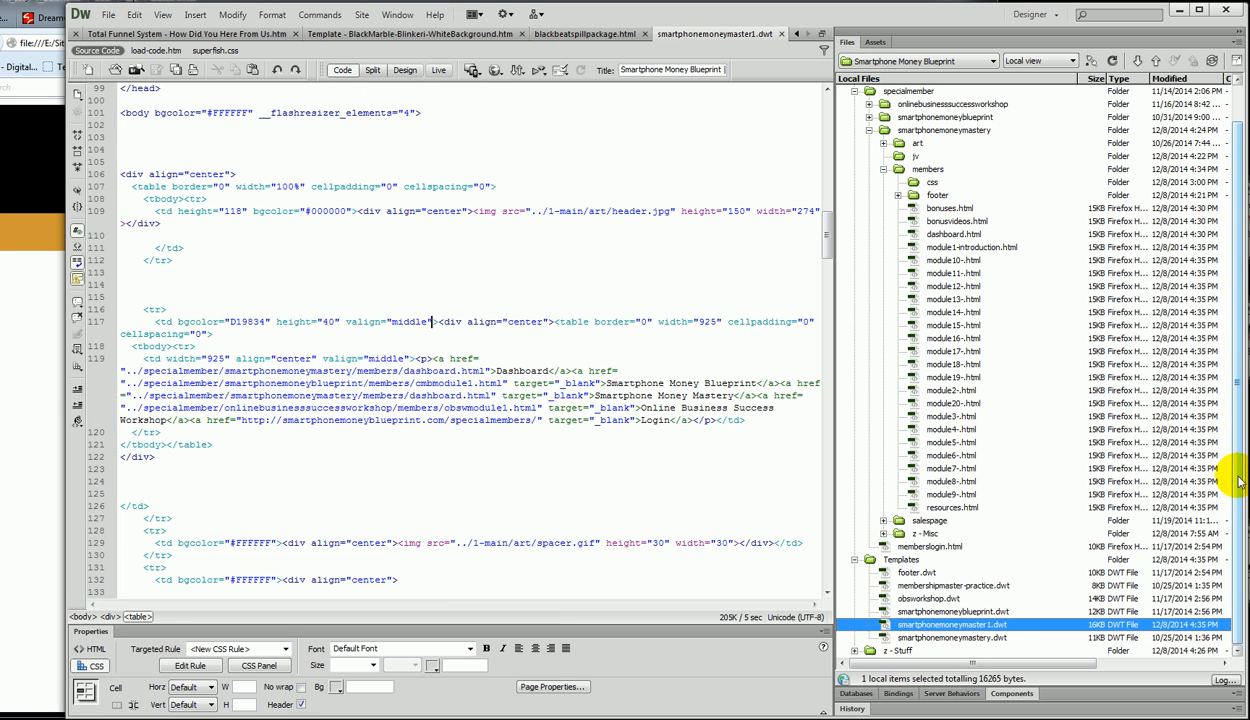
left_click(855, 651)
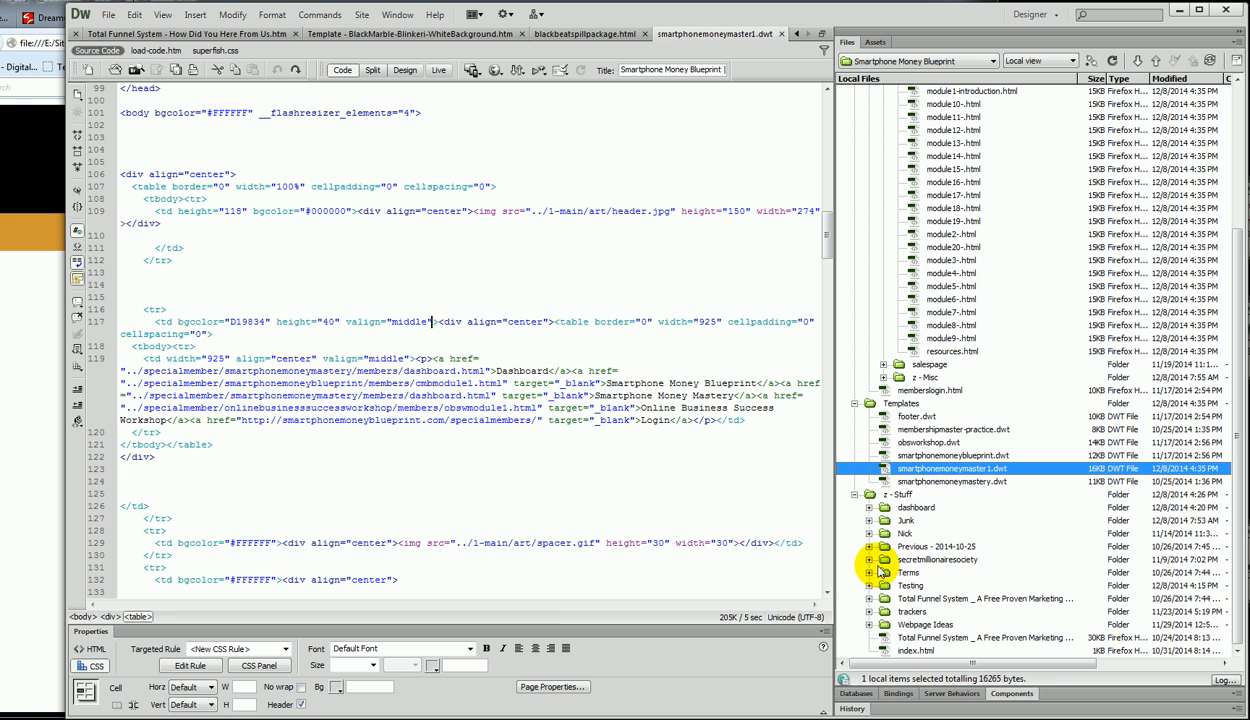
left_click(869, 586)
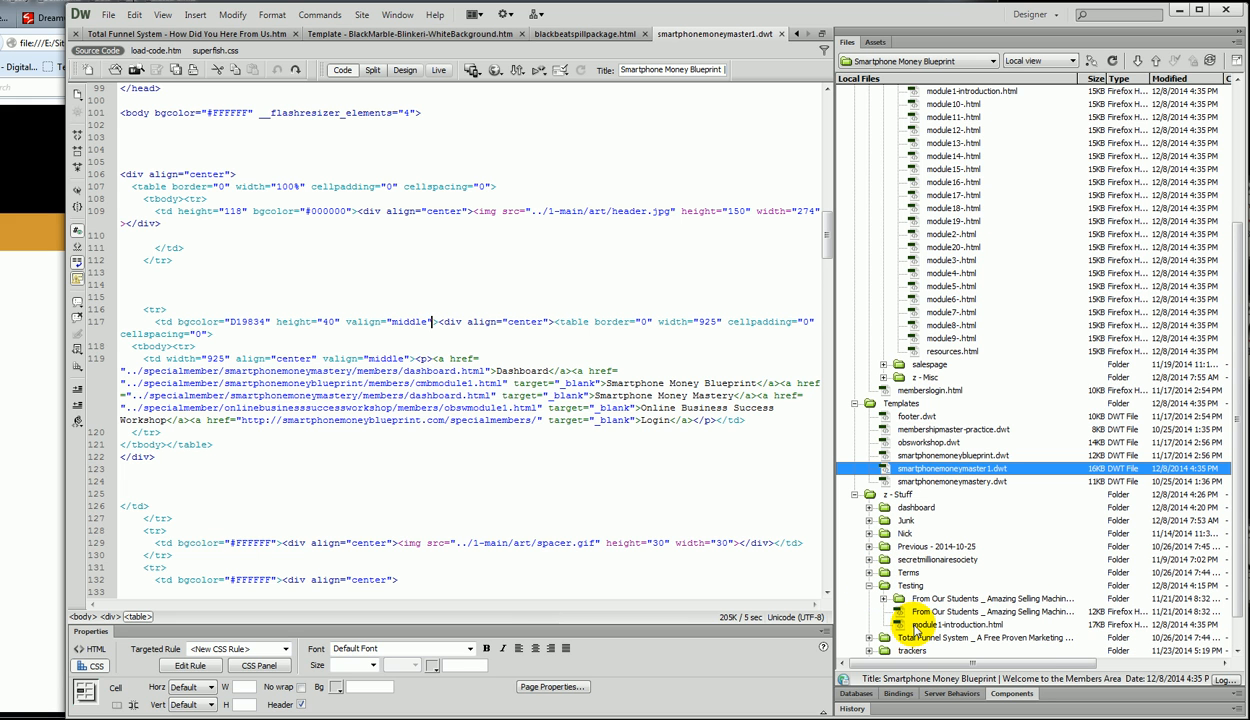
double_click(916, 624)
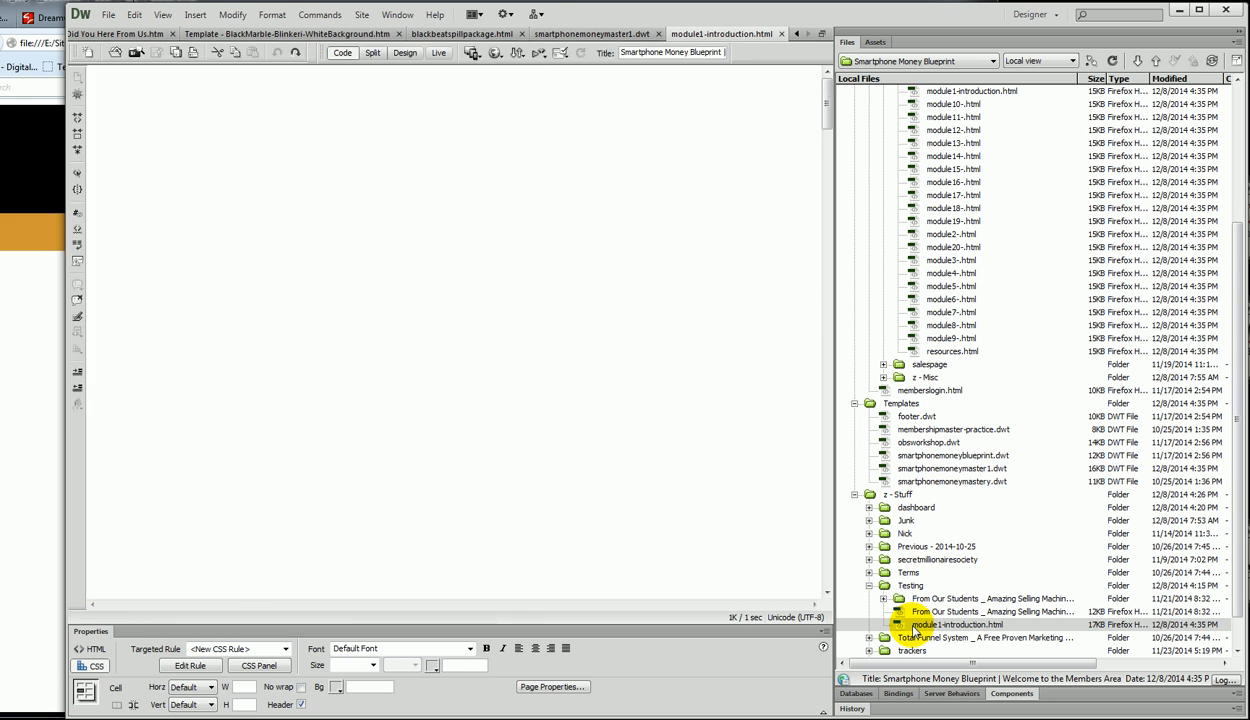
left_click(782, 34)
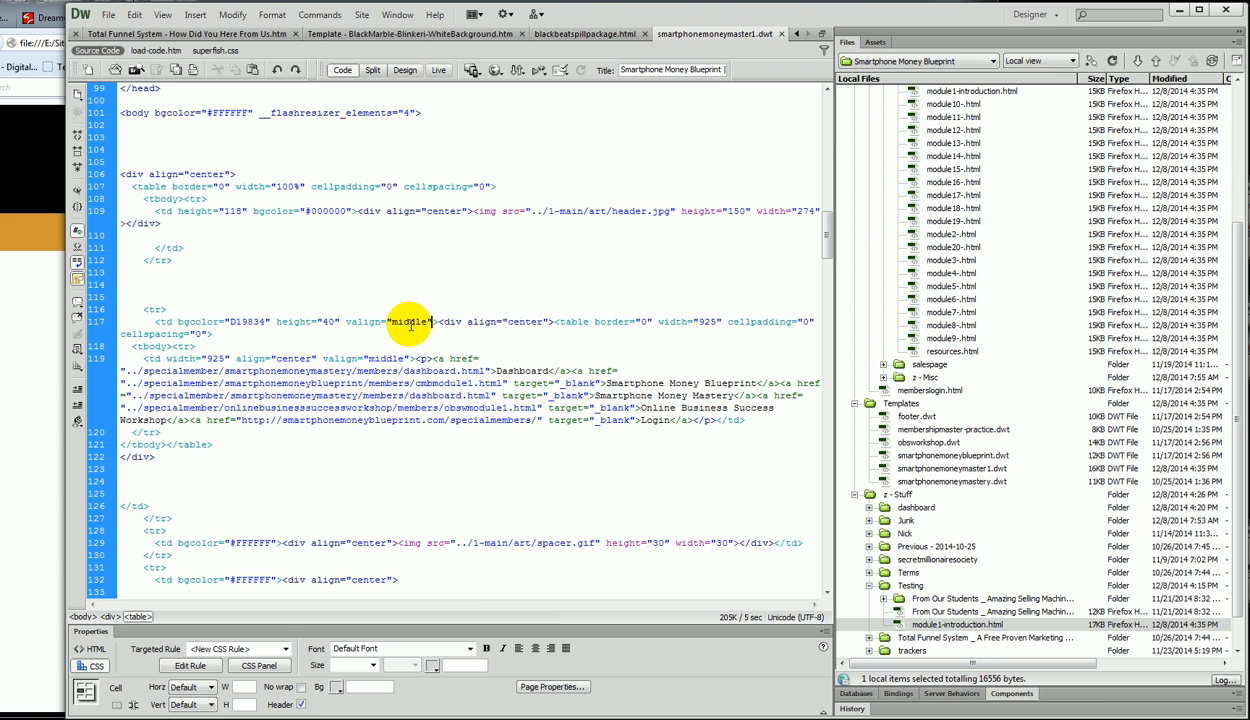
Step: Examine the template's CSS rules and header and navigation table markup in the source code, returning to the visual layout
left_click(432, 322)
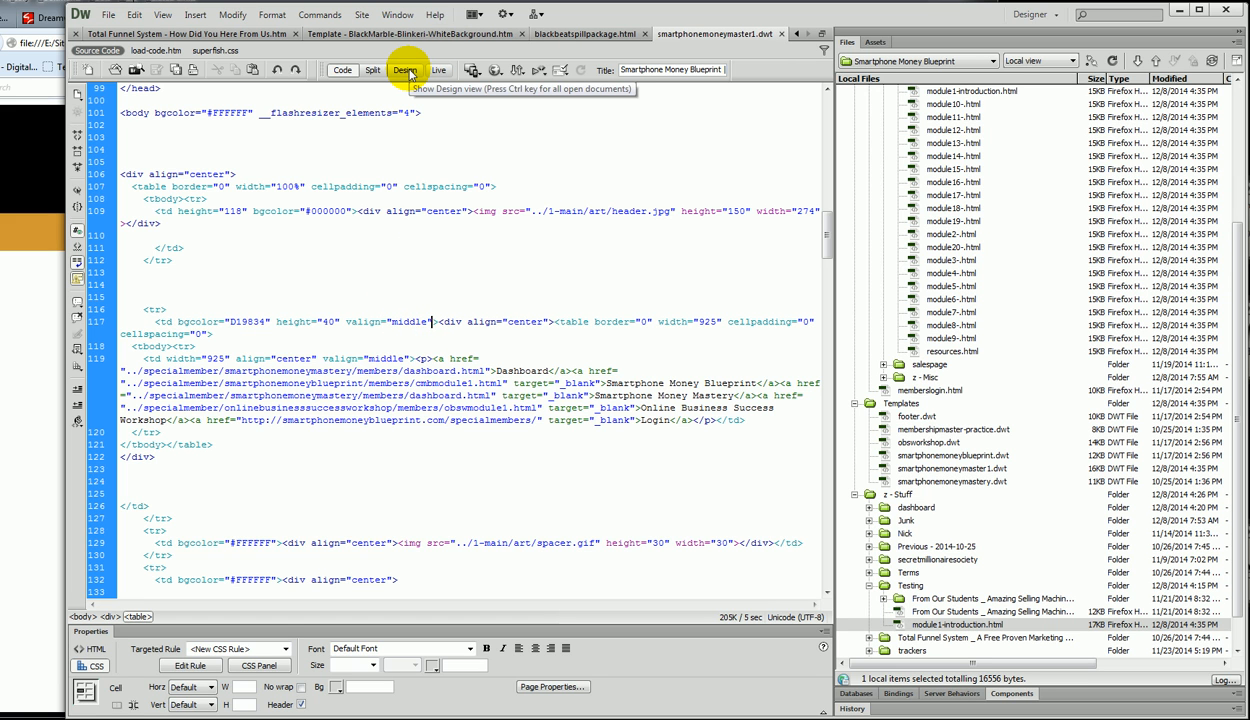
scroll(419, 324, "up", 5)
scroll(426, 317, "up", 17)
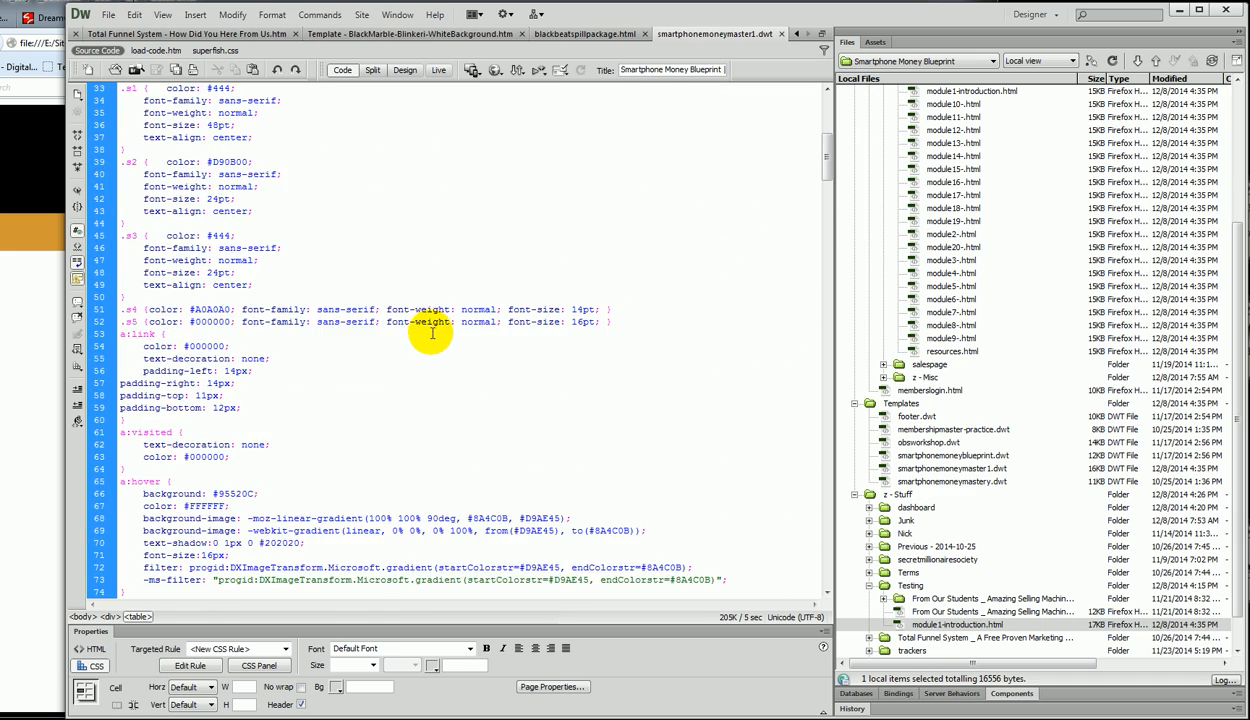
scroll(432, 333, "down", 10)
scroll(256, 293, "down", 10)
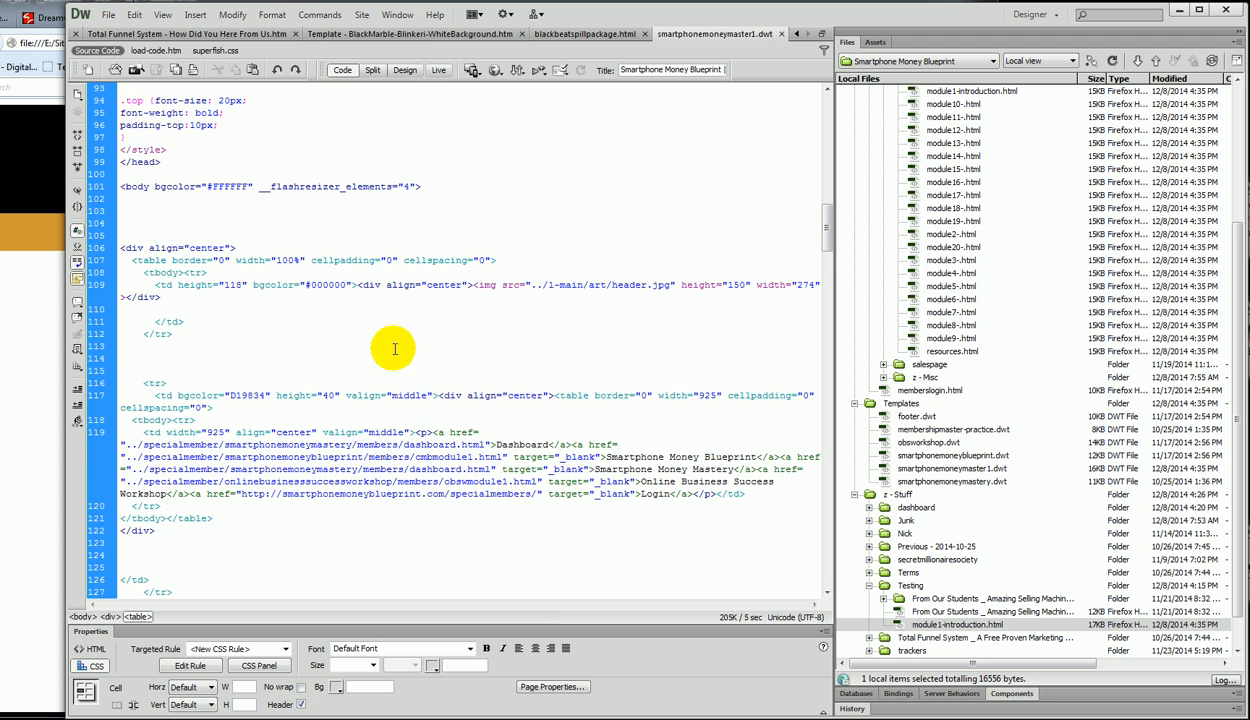
scroll(420, 388, "up", 6)
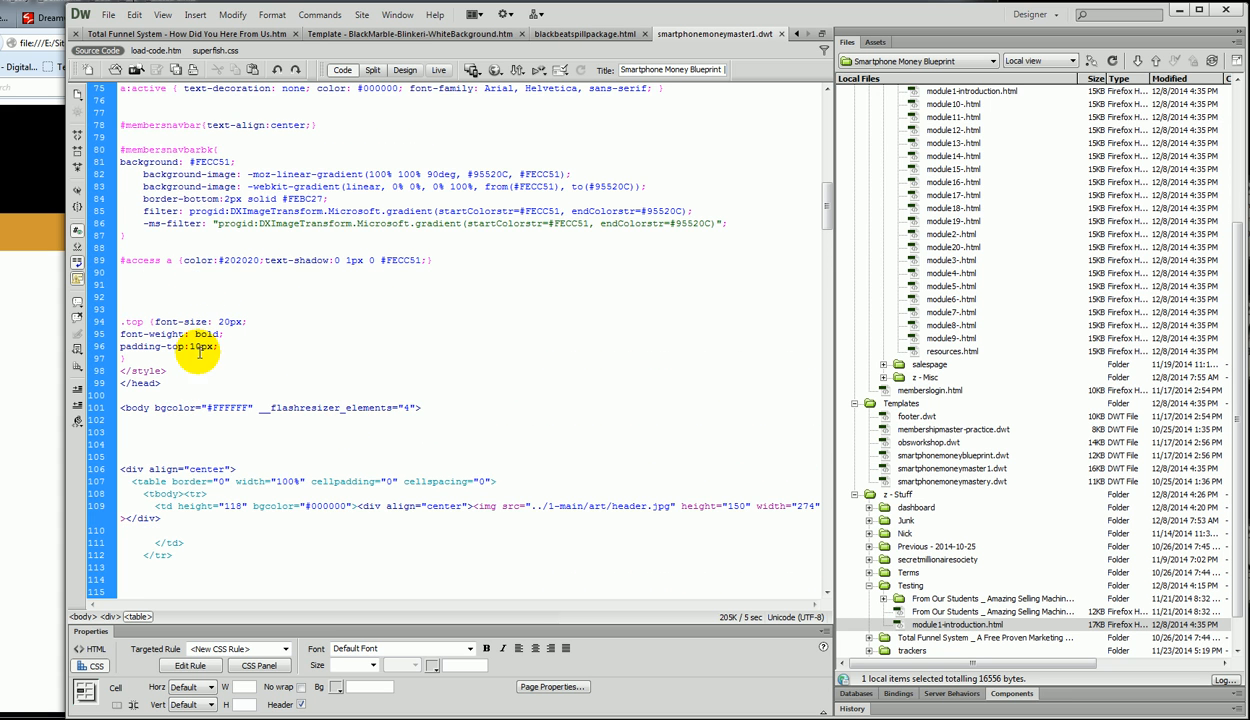
scroll(349, 484, "down", 3)
scroll(349, 484, "down", 6)
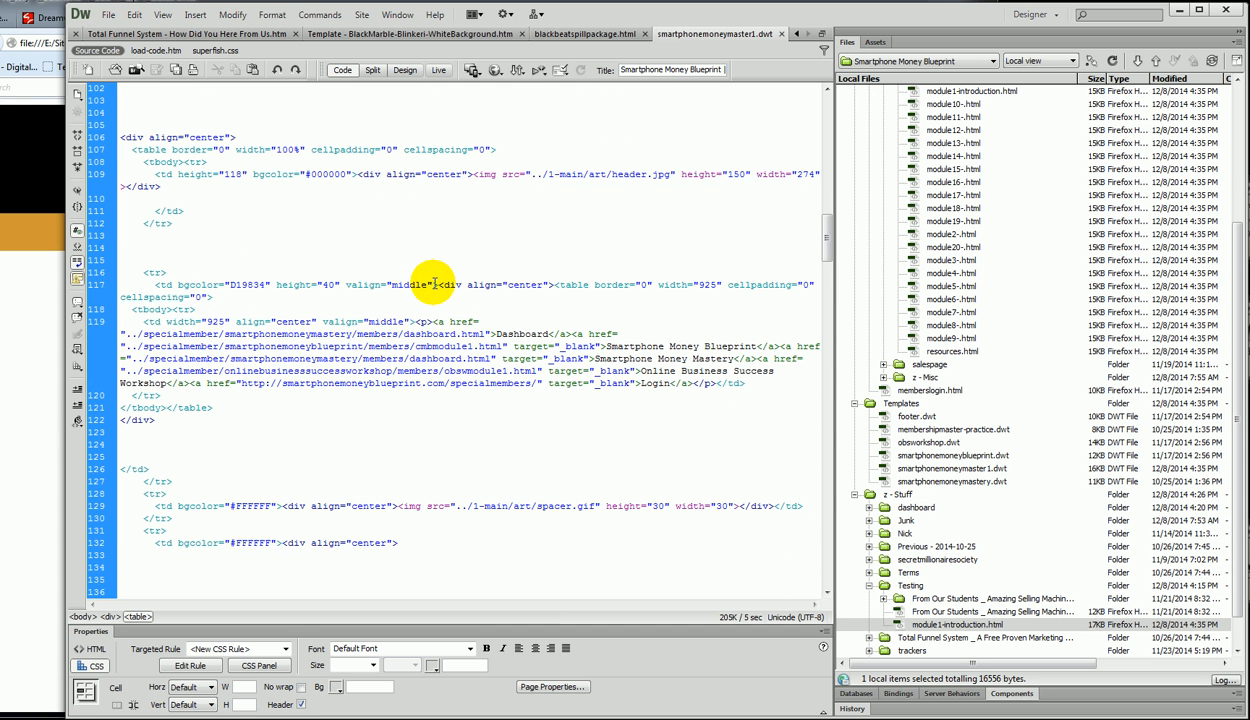
left_click(405, 70)
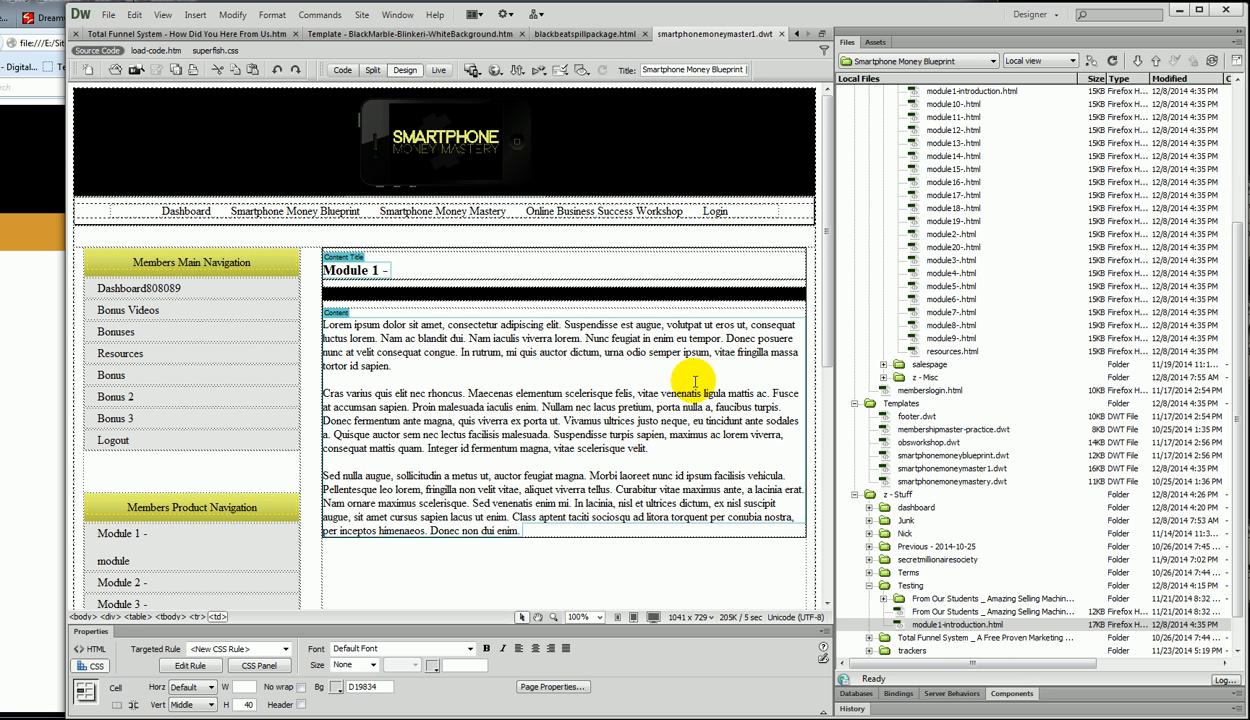
scroll(695, 380, "down", 3)
scroll(695, 380, "up", 2)
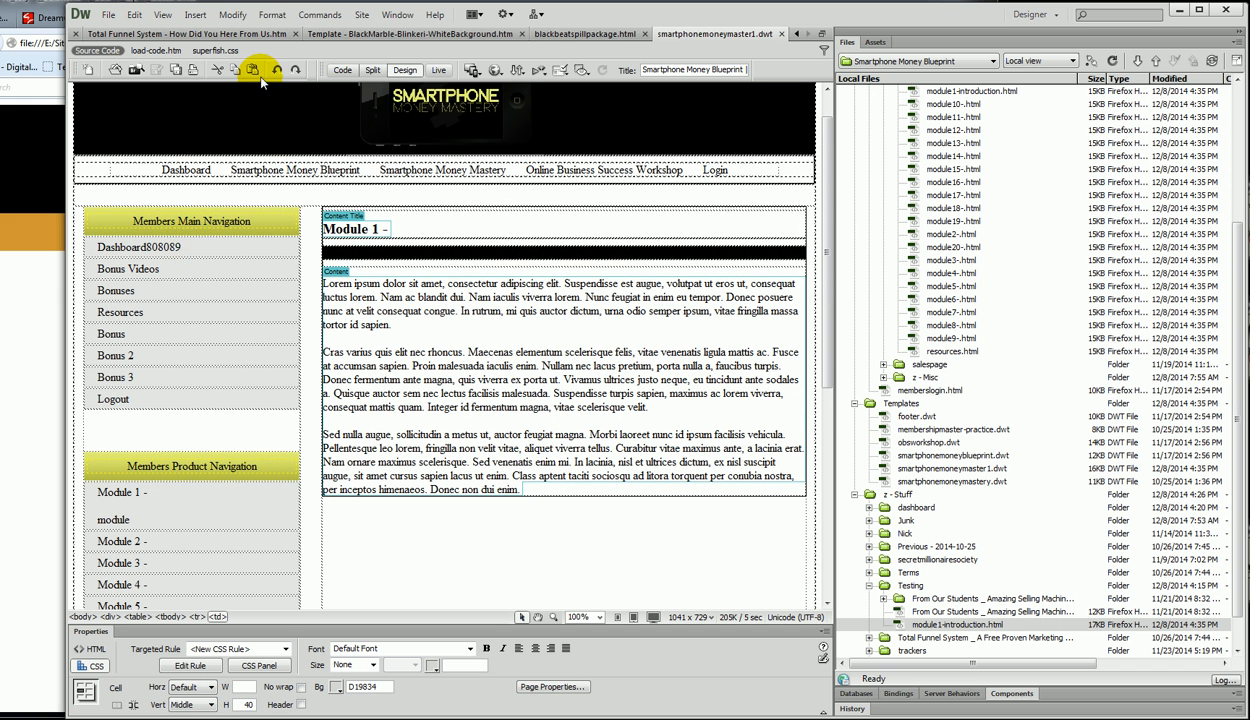
Step: Remove the digits 808089 from the Dashboard link in Members Main Navigation, save the template, and update the pages based on it
left_click(182, 246)
key("BackSpace")
key("BackSpace")
key("BackSpace")
key("BackSpace")
key("BackSpace")
key("BackSpace")
left_click(156, 69)
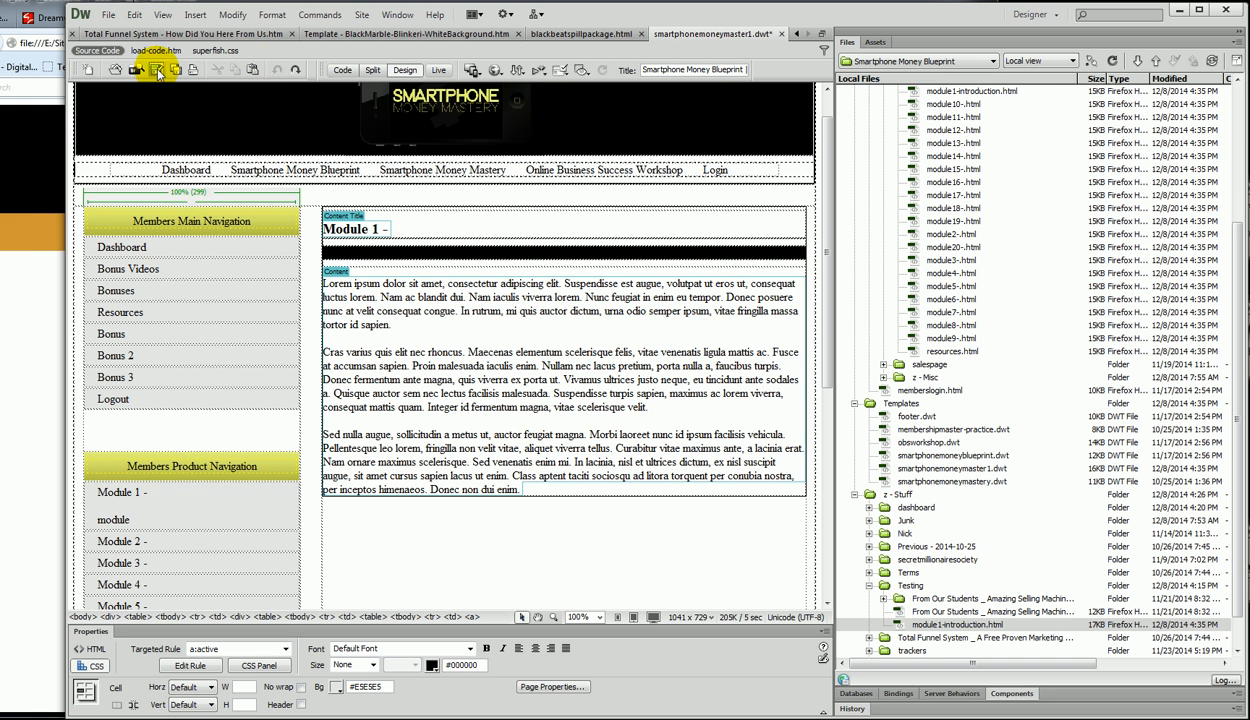
left_click(264, 36)
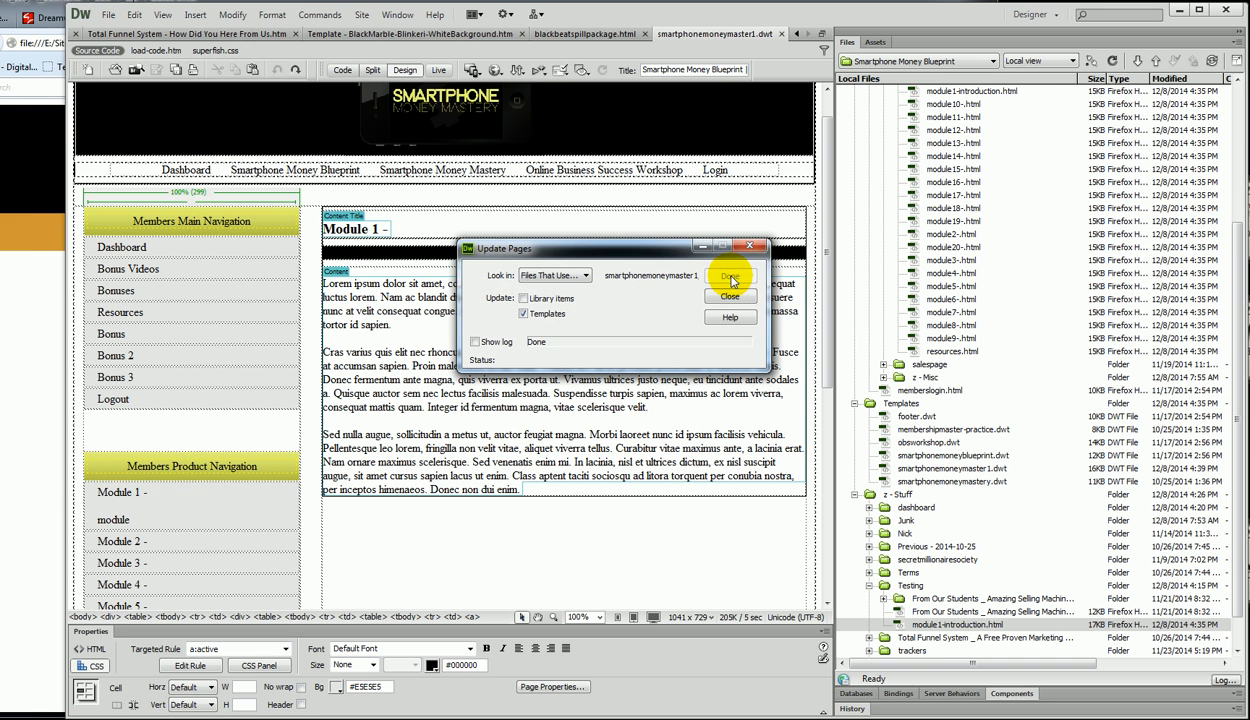
left_click(731, 298)
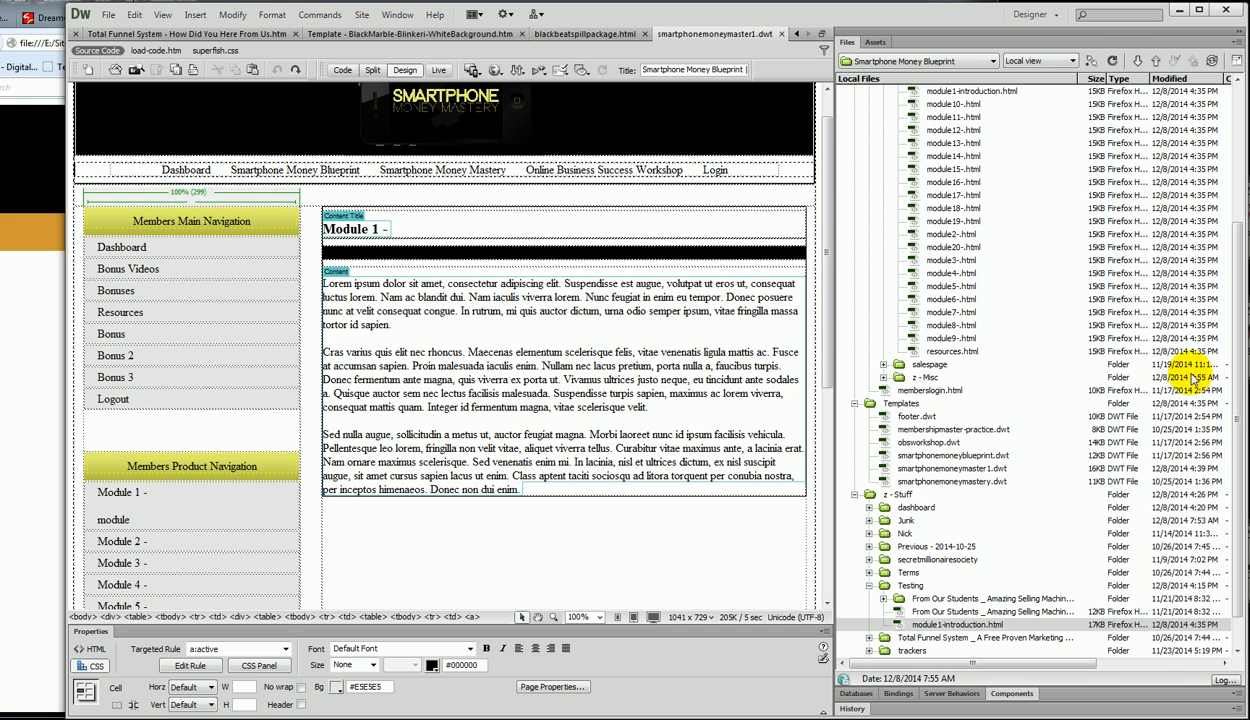
Step: Check the modified dates of the pages in the members folder and review the template's layout
left_click_drag(1238, 405, 1238, 336)
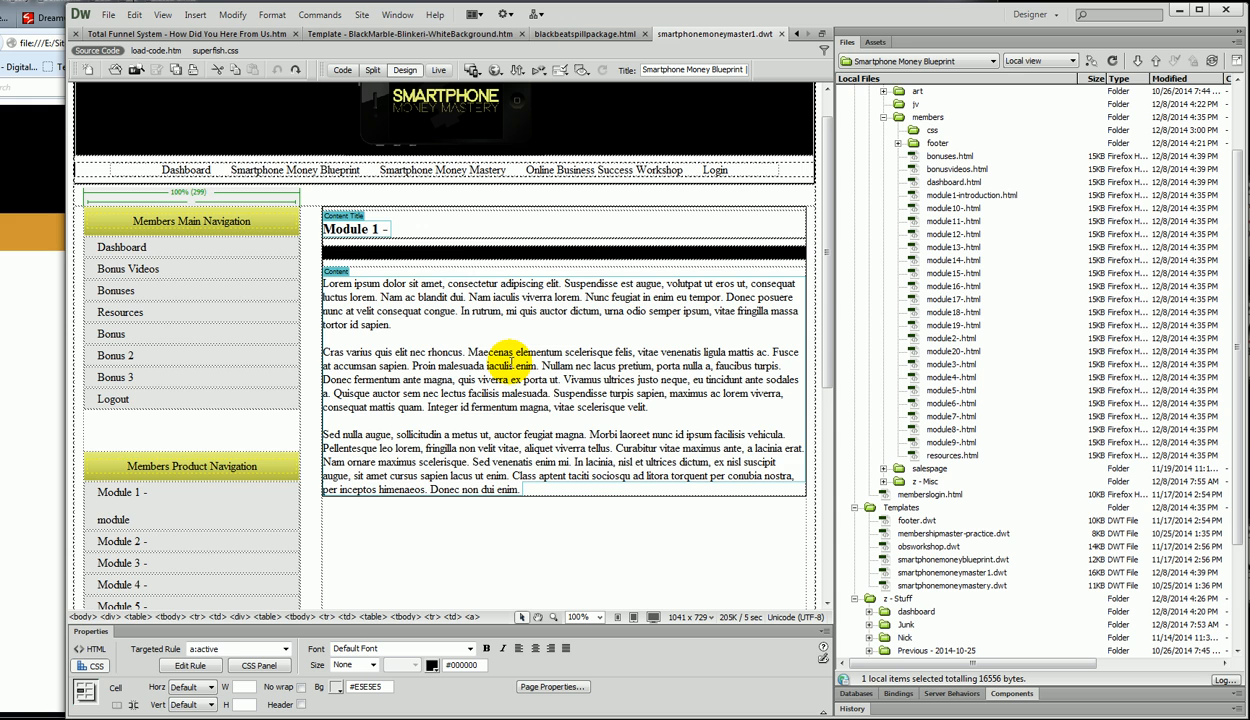
left_click(511, 365)
scroll(511, 364, "up", 1)
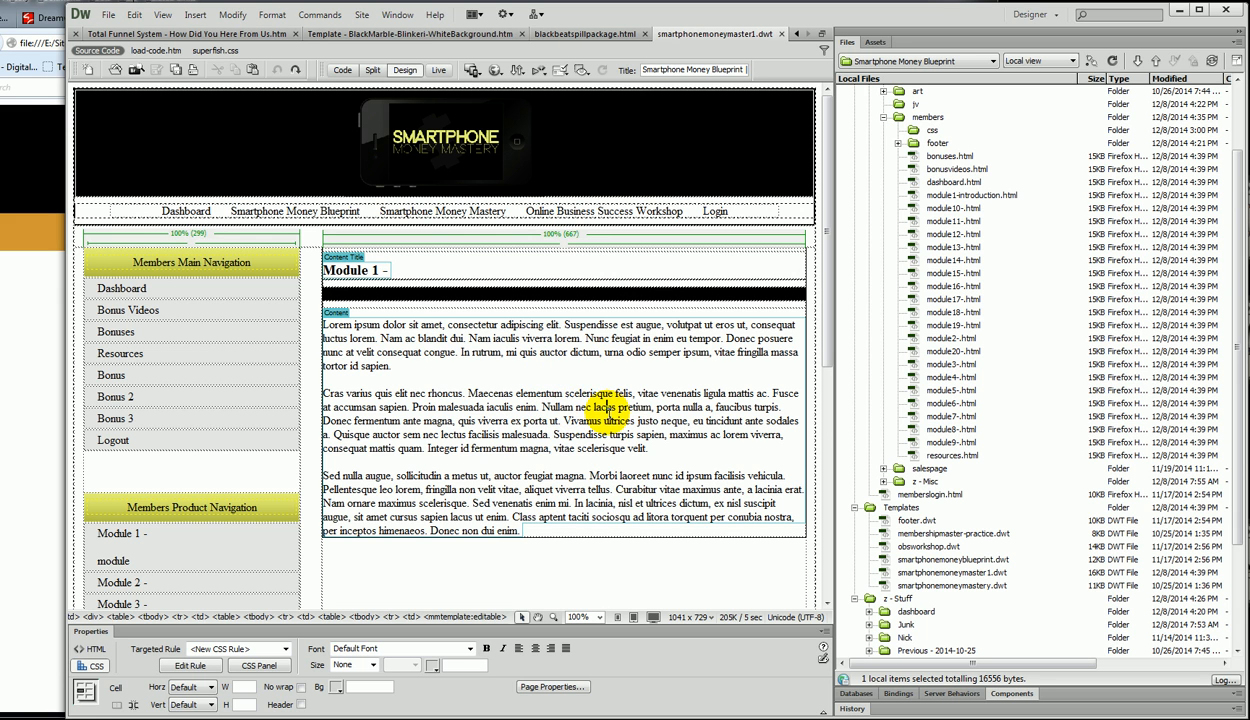
scroll(580, 385, "down", 3)
scroll(555, 430, "up", 3)
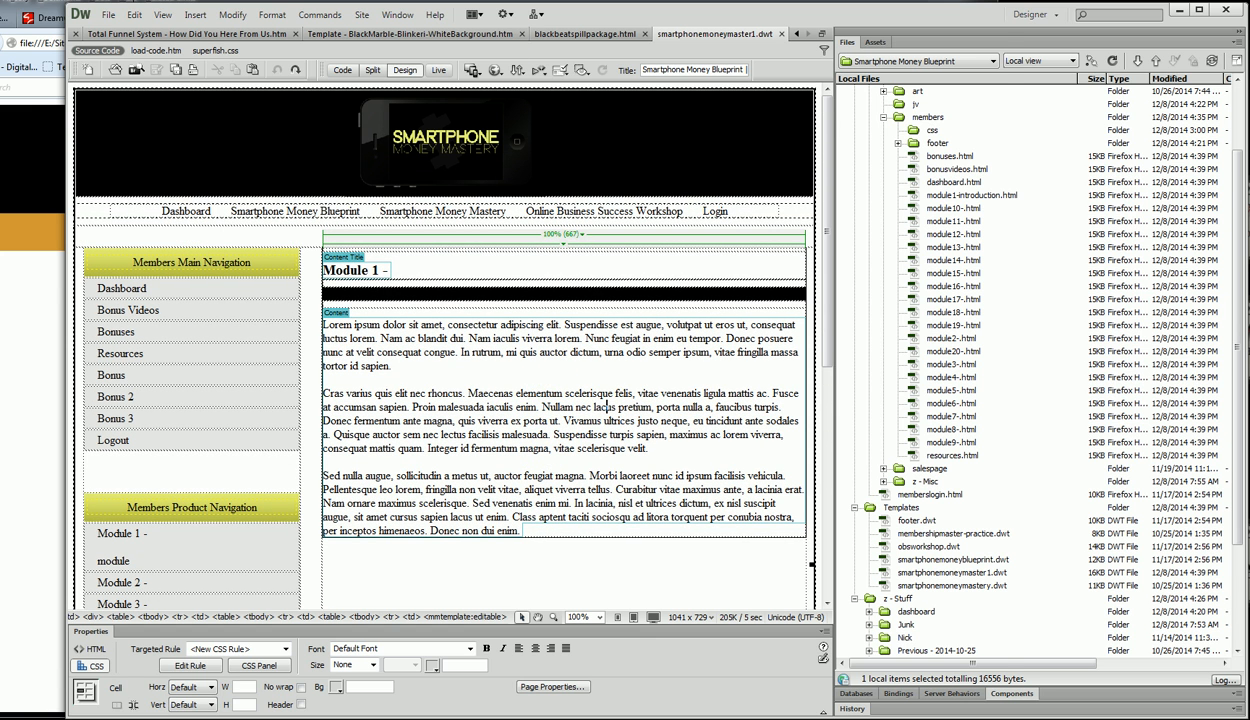
Step: Preview the template in Firefox and compare it with the live Smartphone Money Mastery dashboard
key("F12")
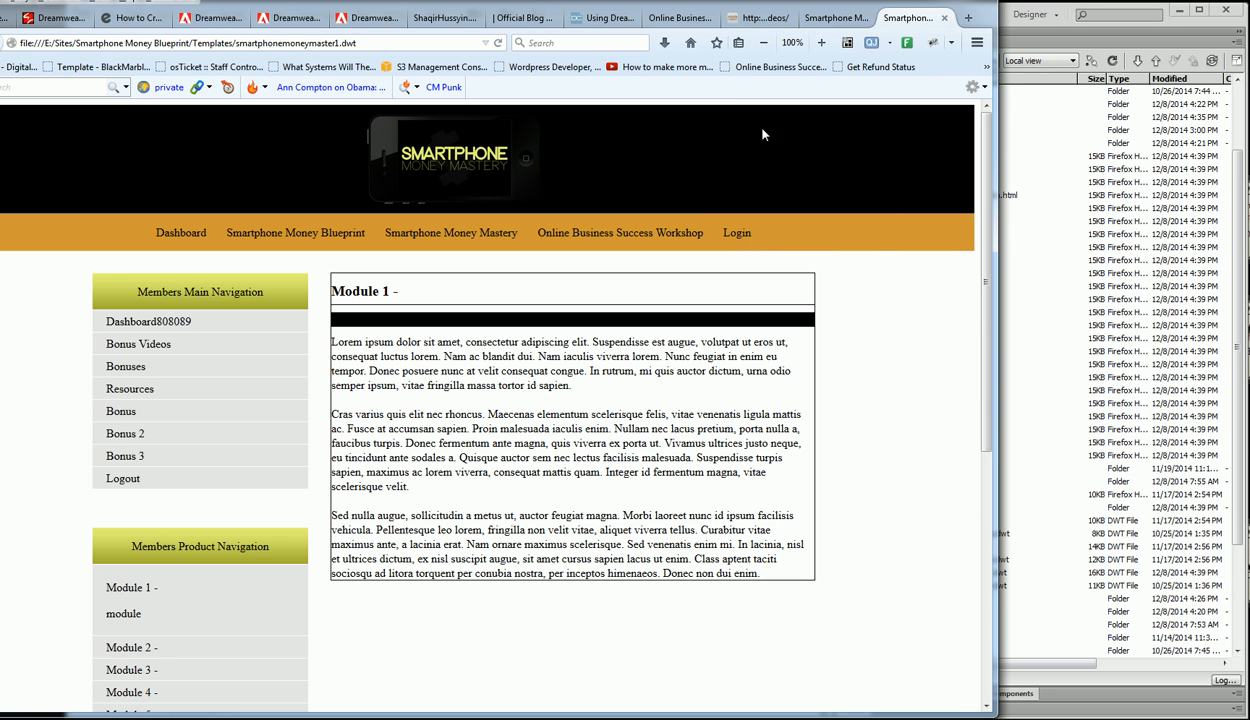
left_click(752, 20)
left_click(823, 20)
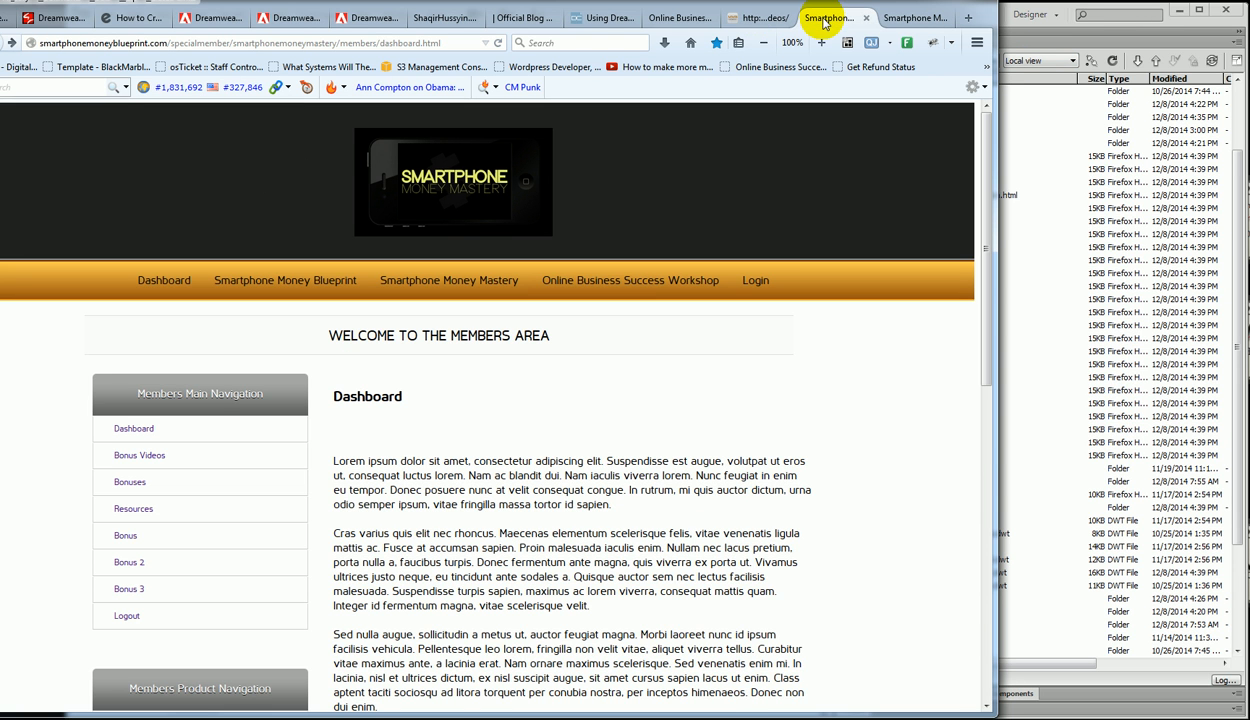
left_click(900, 19)
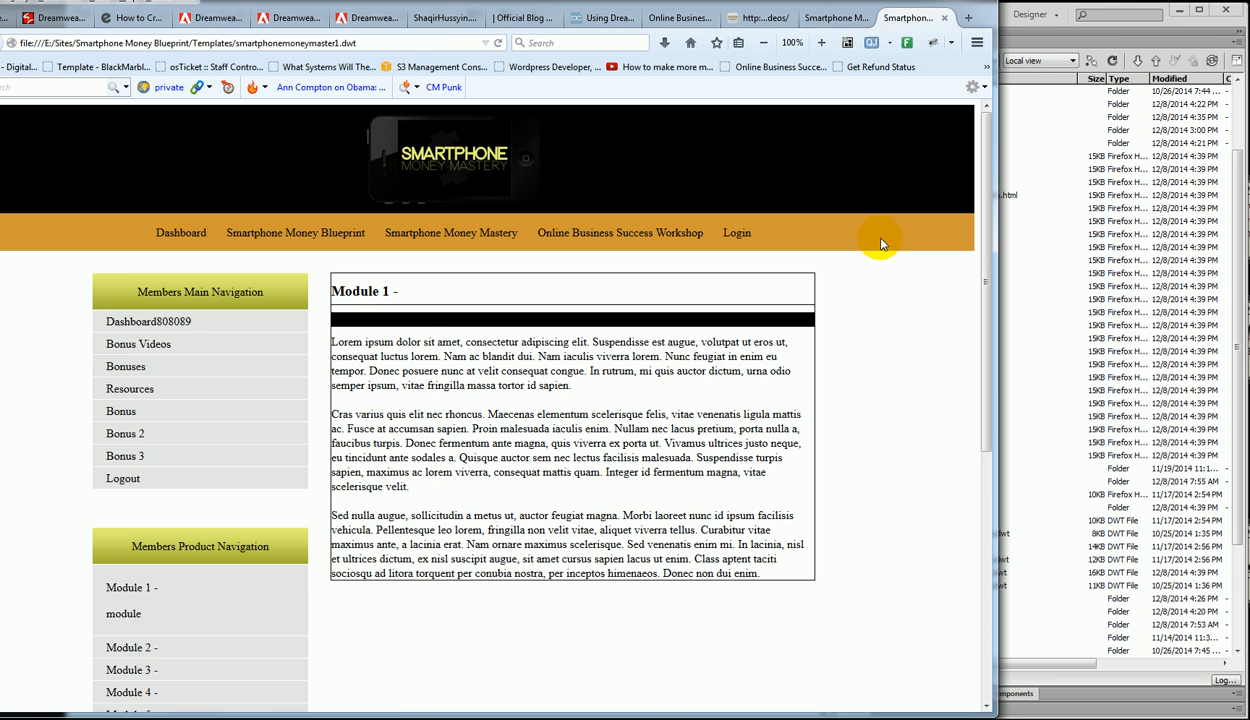
Step: Capture a piece of the live dashboard's orange gradient navigation bar with SnagIt, and close the capture preview without saving
left_click(834, 20)
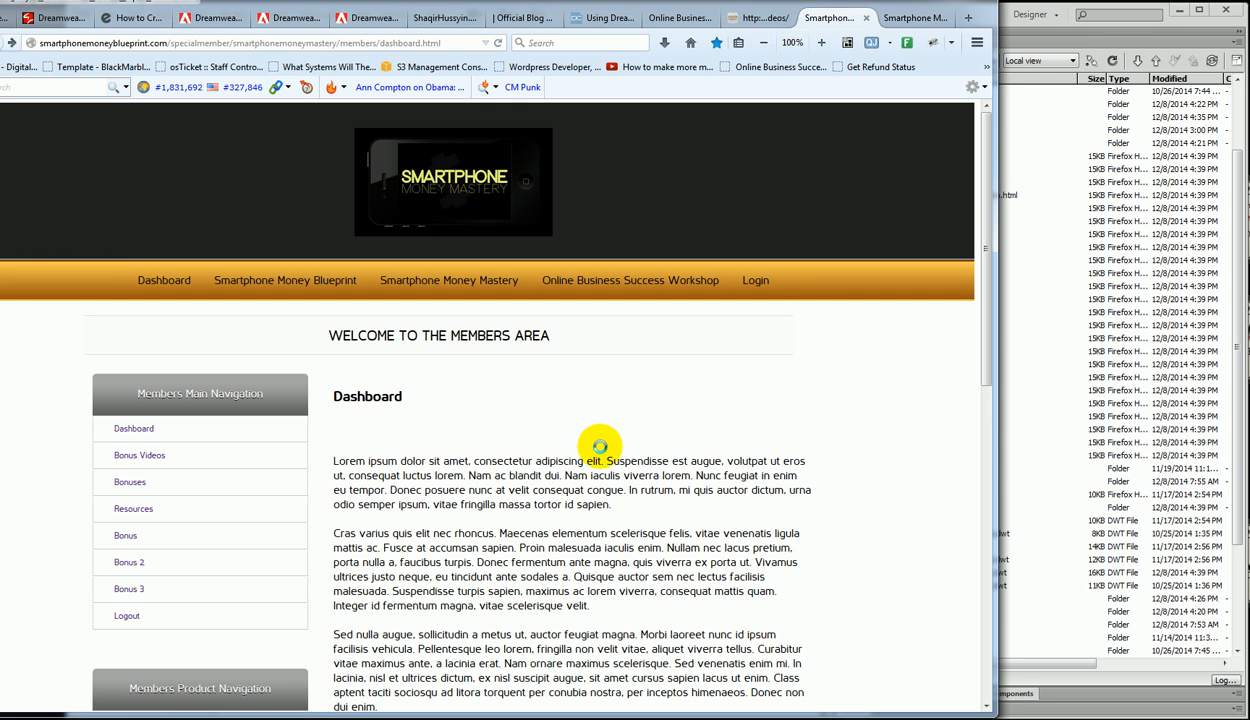
key("Print")
left_click_drag(785, 258, 868, 323)
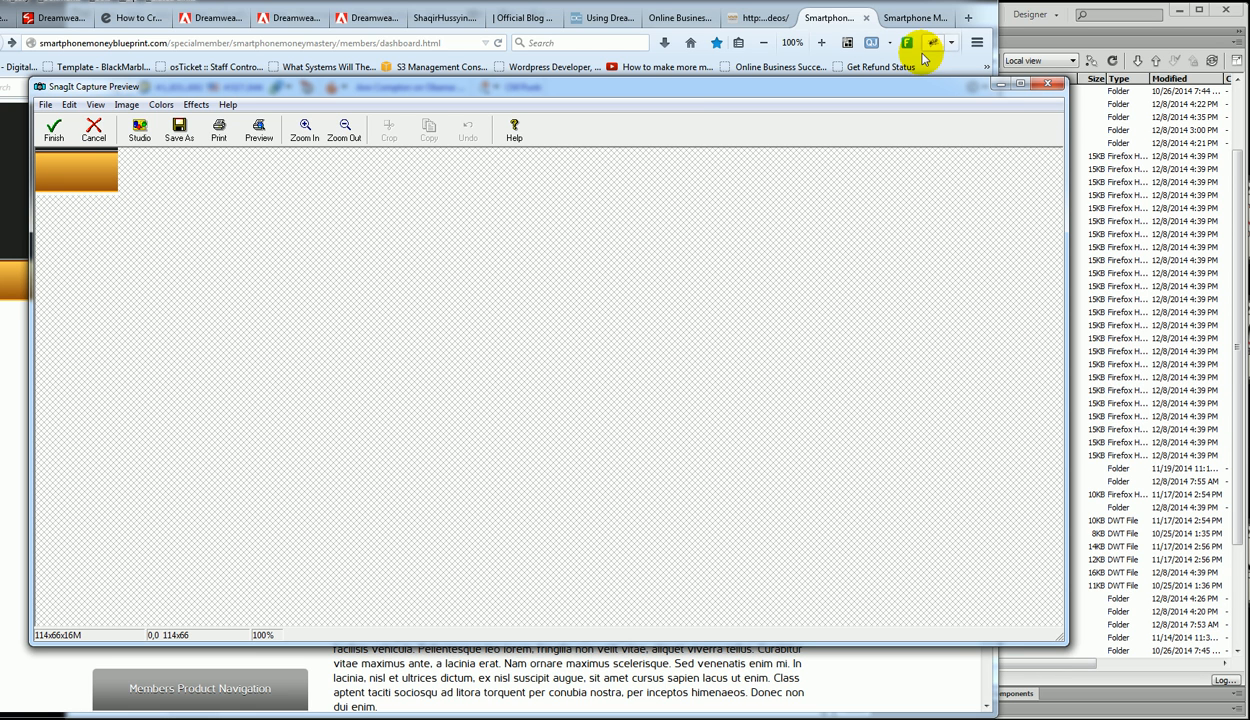
left_click(1048, 87)
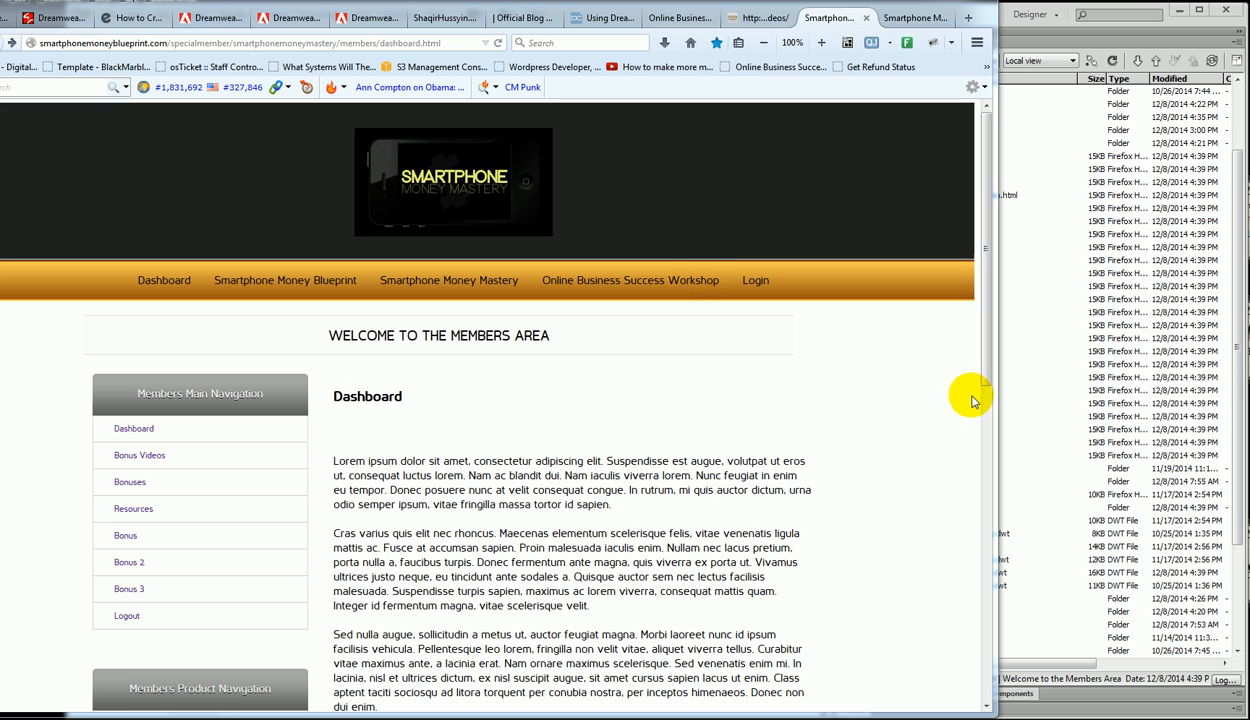
Step: Compare the header, navigation bar and sidebar of the Millionaire Marketing Bootcamp videos page with the Smartphone Money Mastery dashboard
left_click(750, 17)
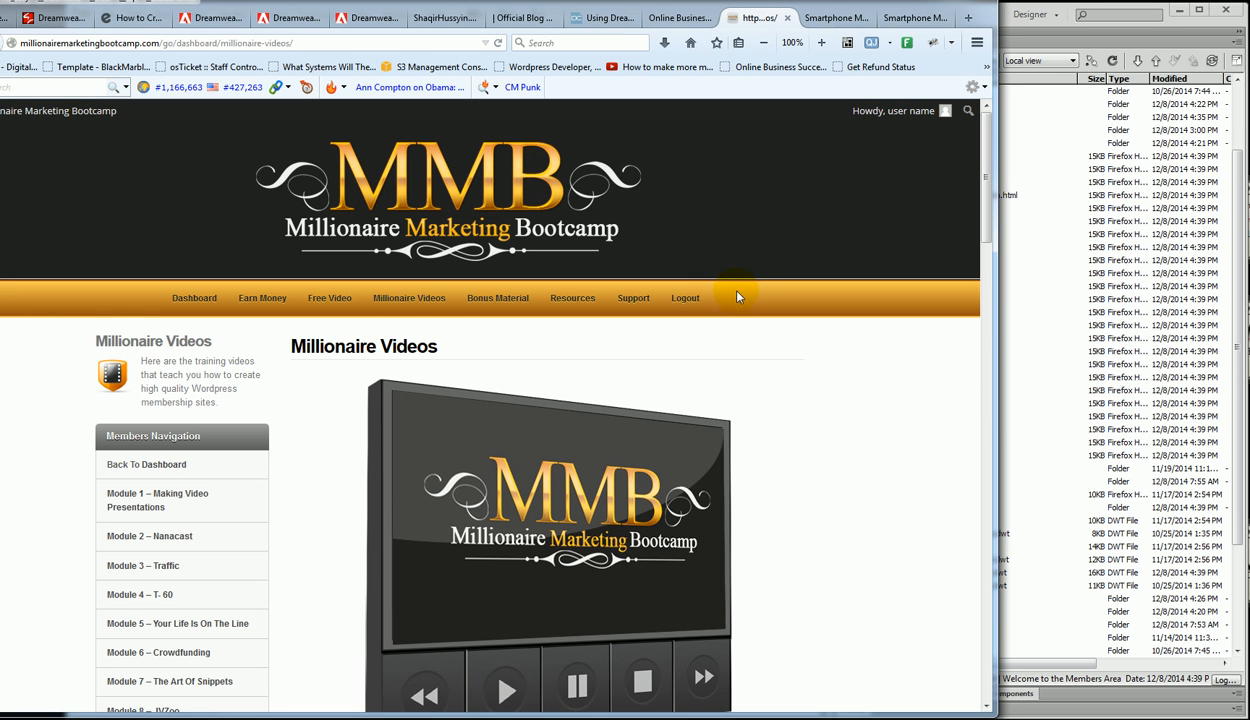
left_click(818, 22)
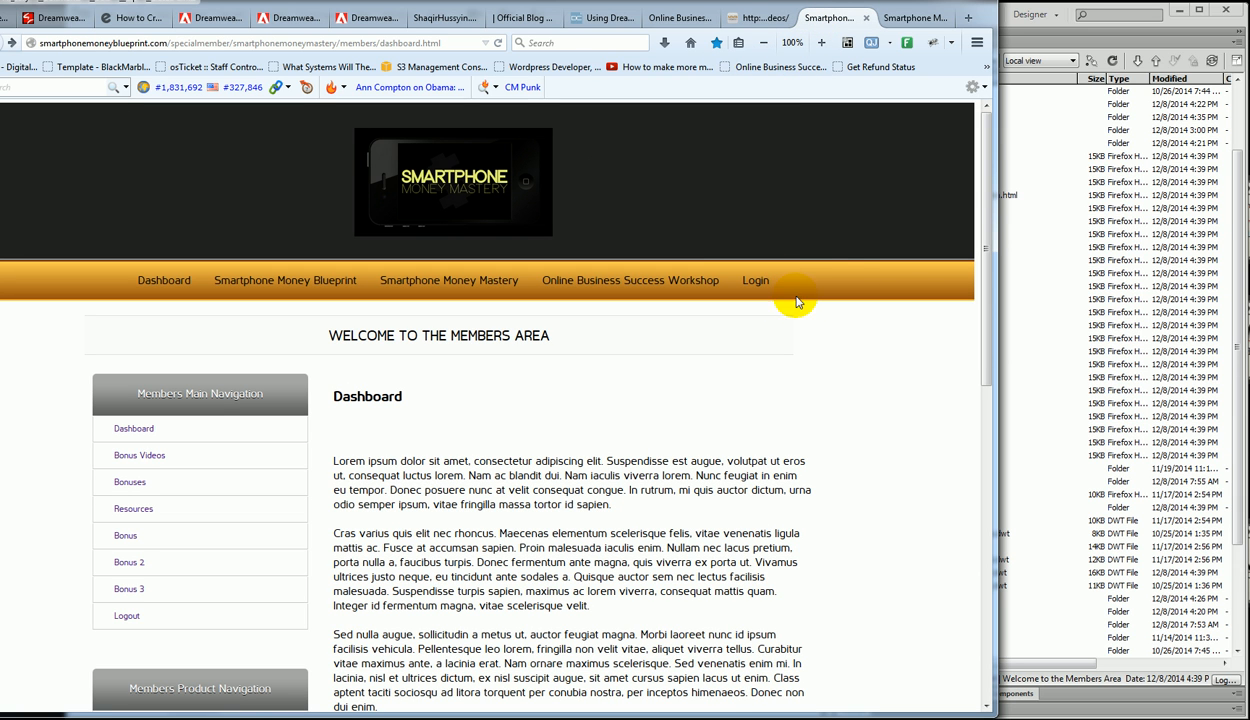
left_click(738, 22)
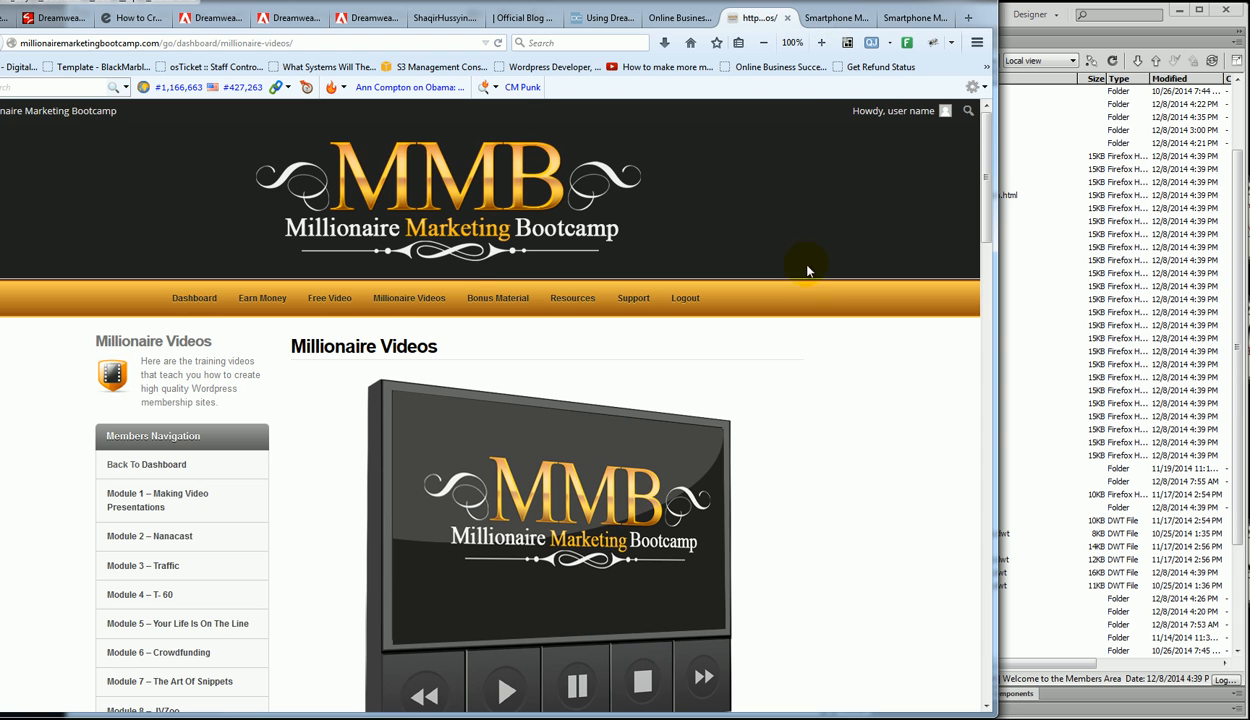
scroll(842, 399, "down", 2)
scroll(842, 399, "up", 2)
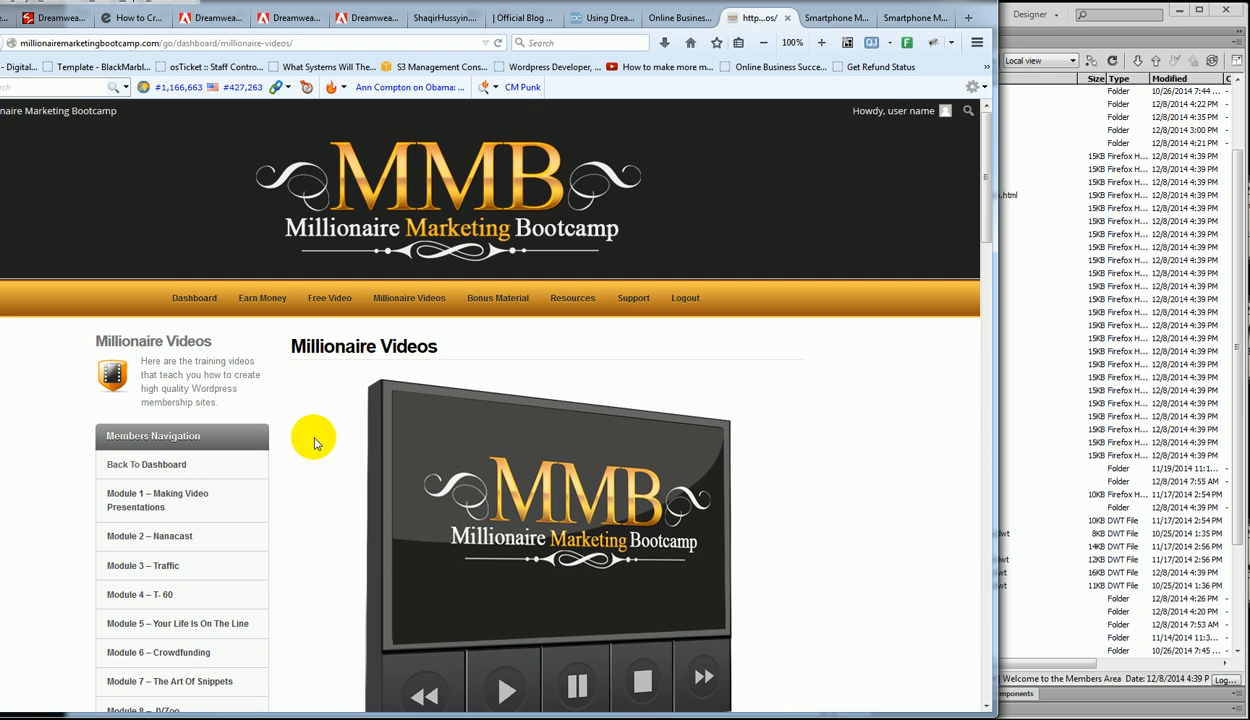
Step: Compare the overall page layout of the Smartphone Money Mastery dashboard with the Millionaire Videos page and its large video graphic
left_click(828, 18)
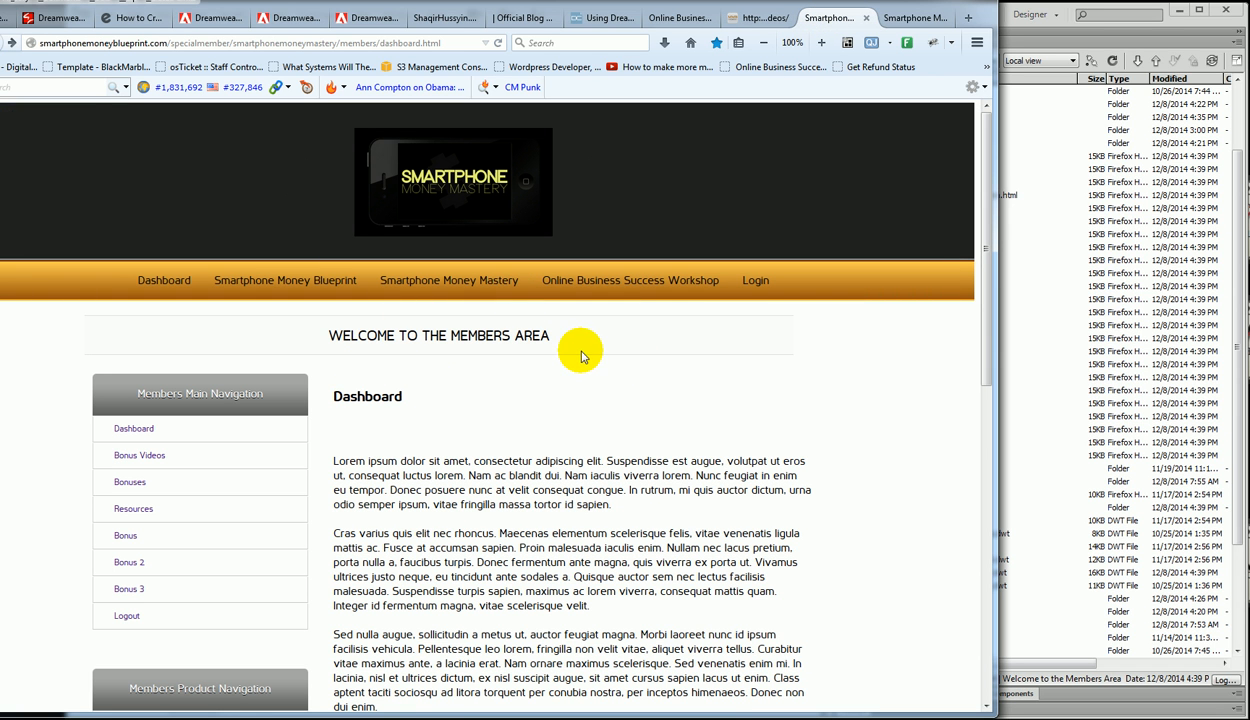
left_click(755, 20)
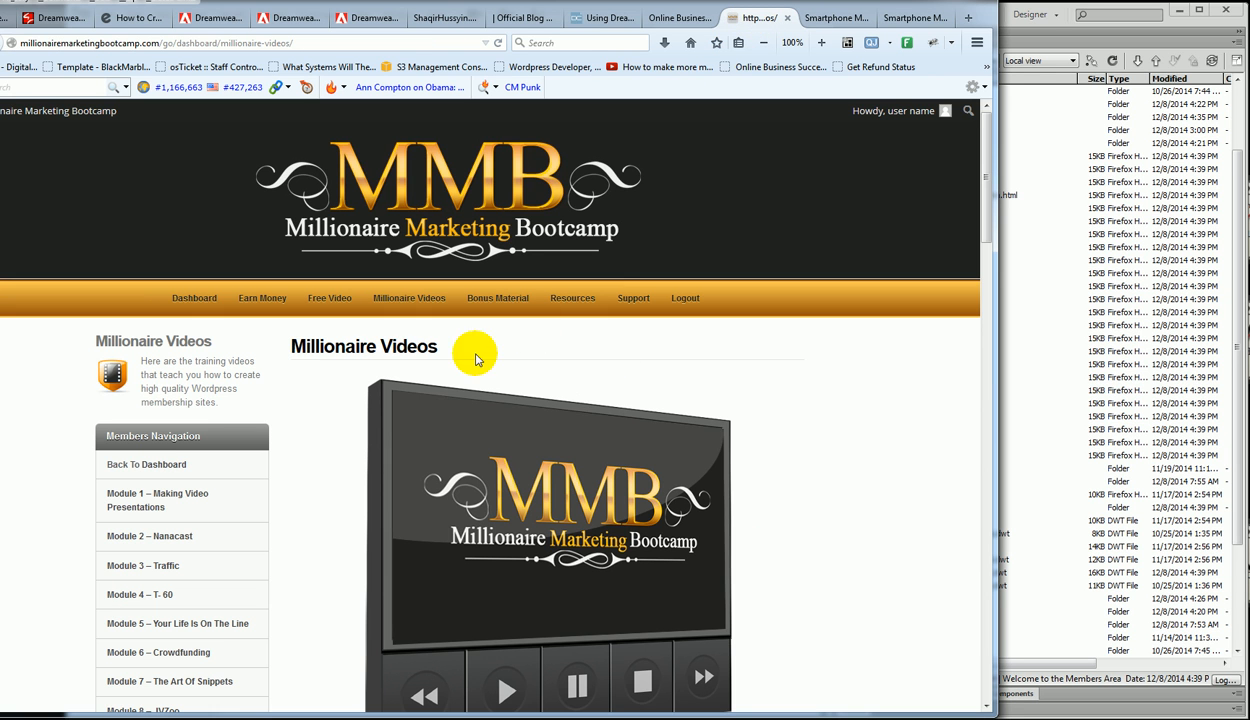
scroll(862, 472, "down", 3)
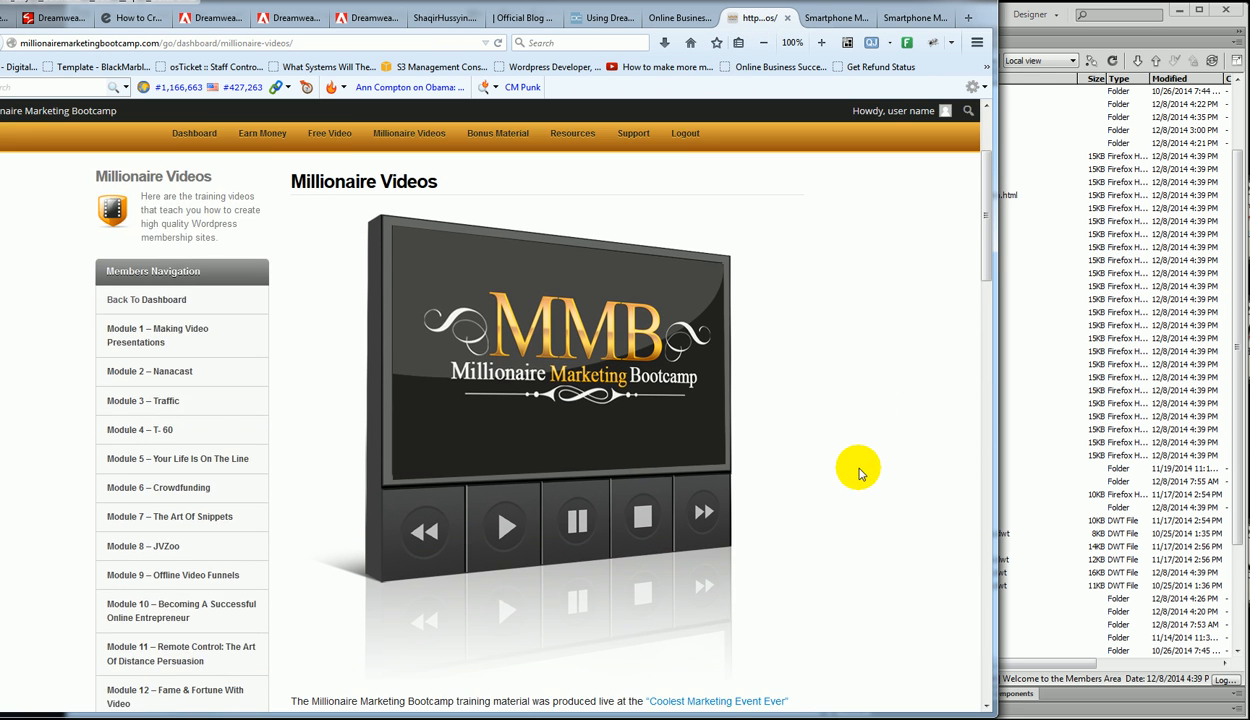
scroll(413, 307, "up", 2)
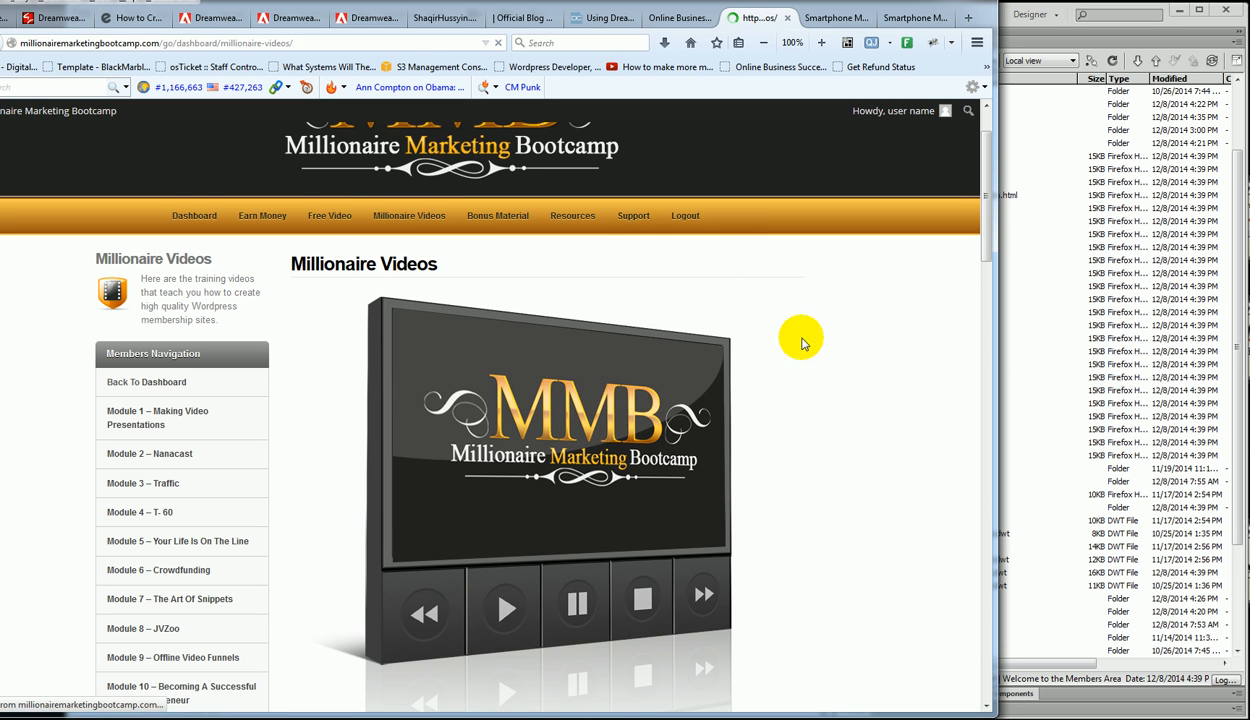
scroll(870, 400, "down", 3)
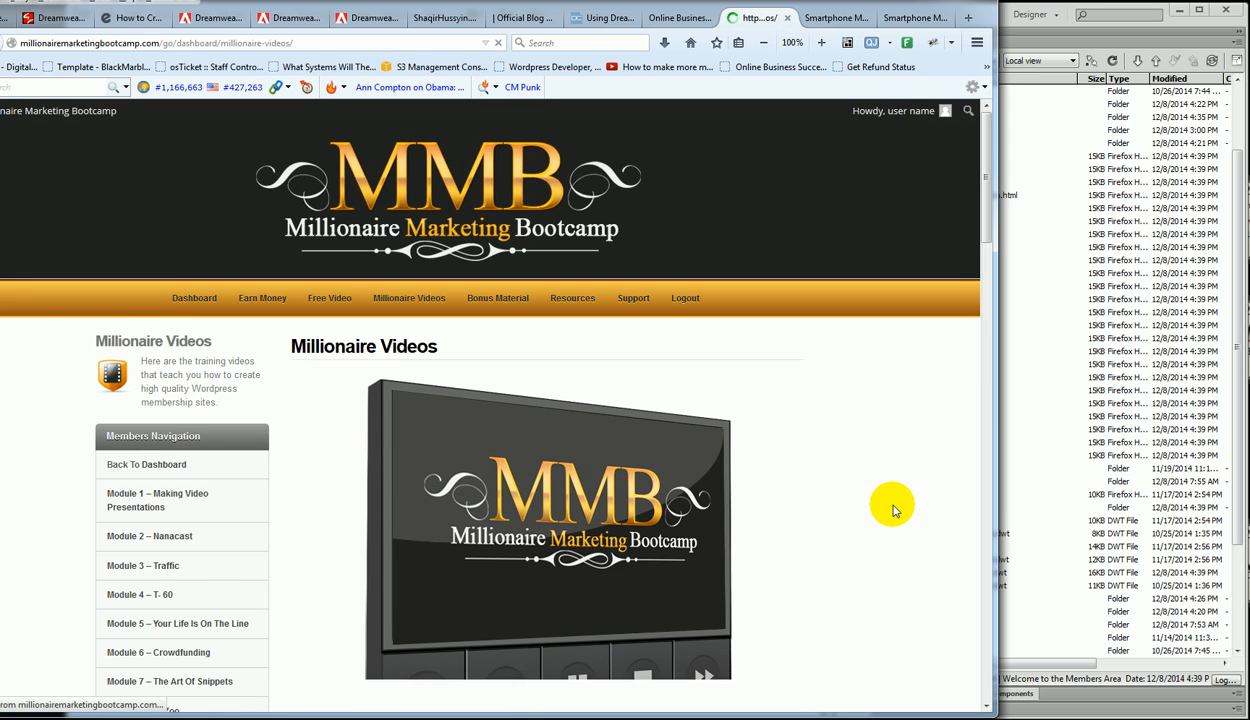
scroll(893, 508, "down", 5)
scroll(893, 508, "up", 5)
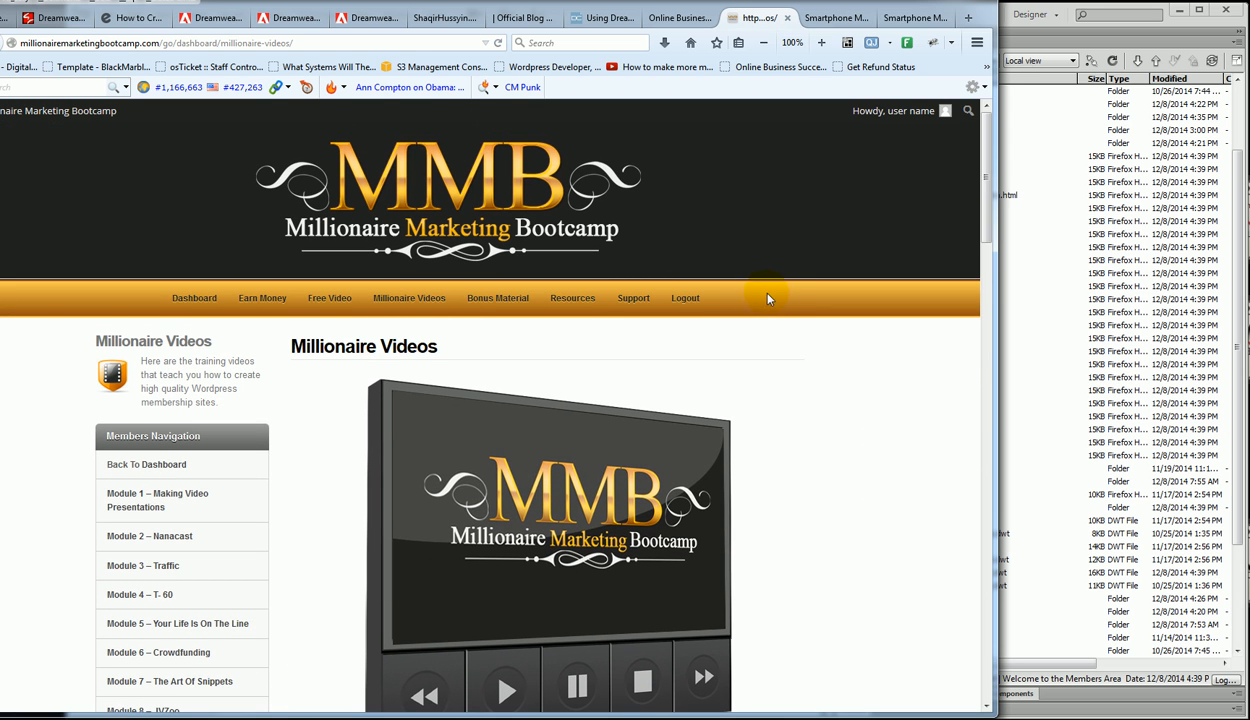
Step: Compare the orange navigation bars and grey sidebar menus of the Smartphone Money Mastery dashboard and the Millionaire Videos page
left_click(835, 18)
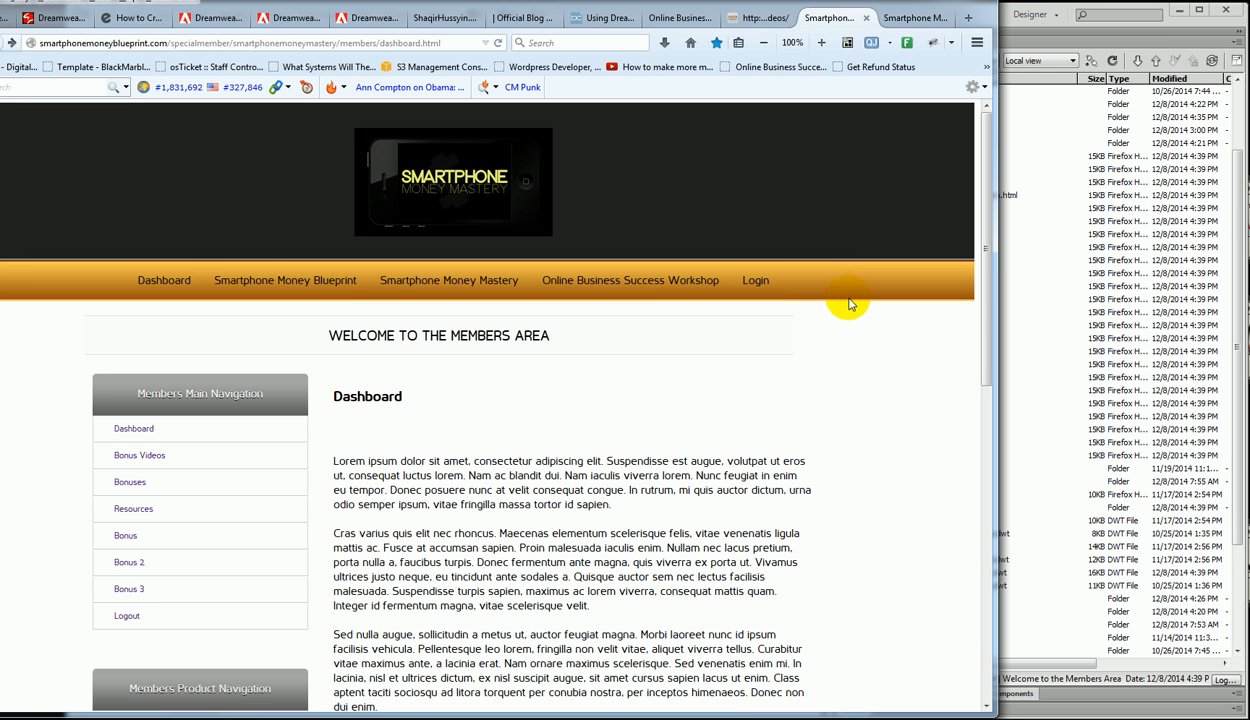
left_click(758, 17)
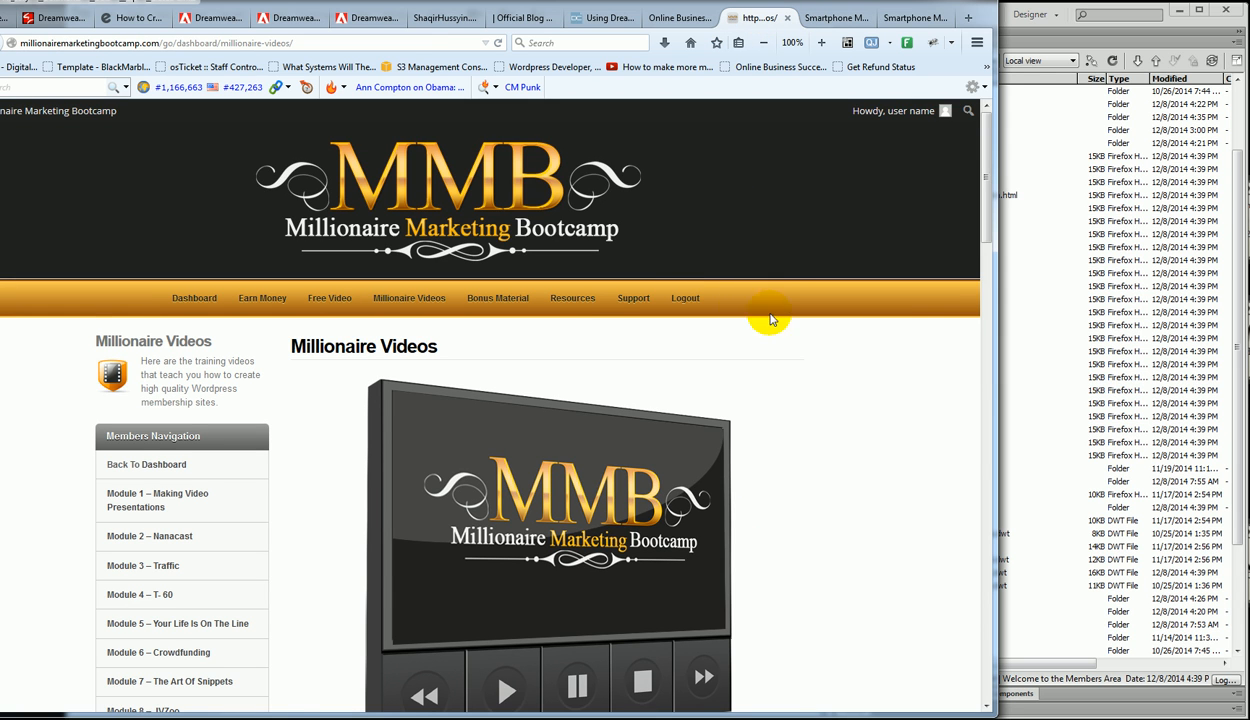
left_click(829, 18)
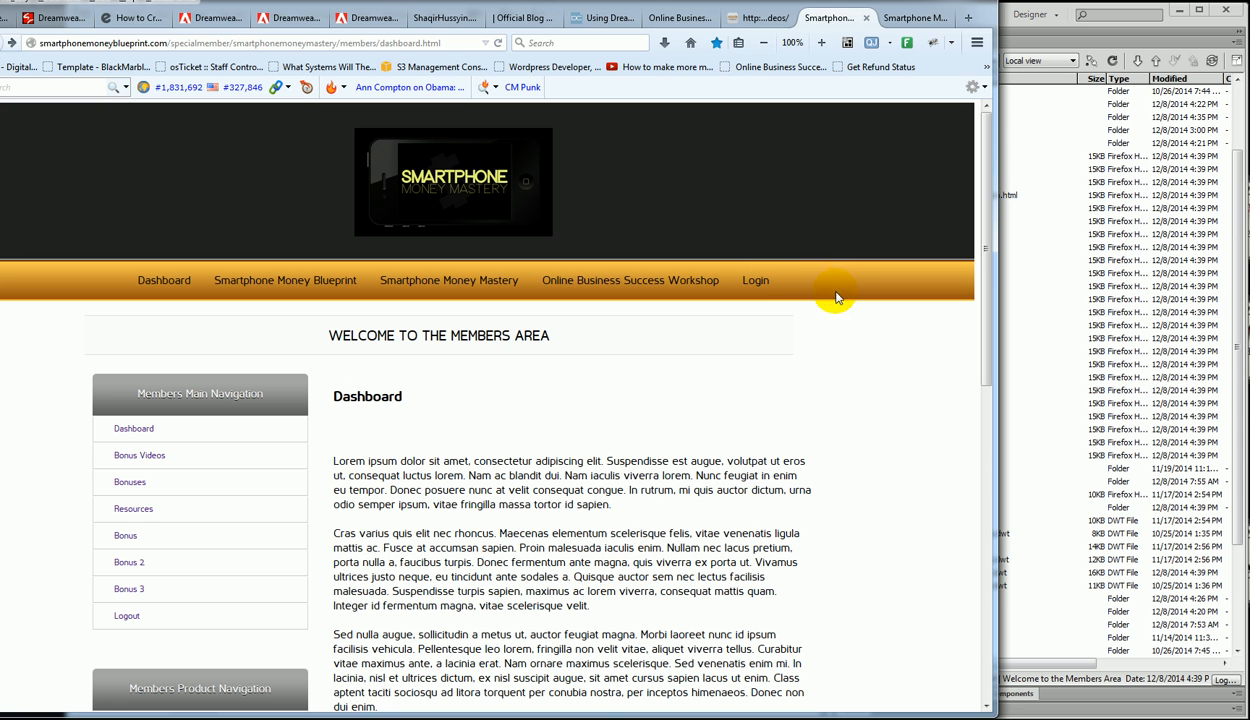
left_click(758, 18)
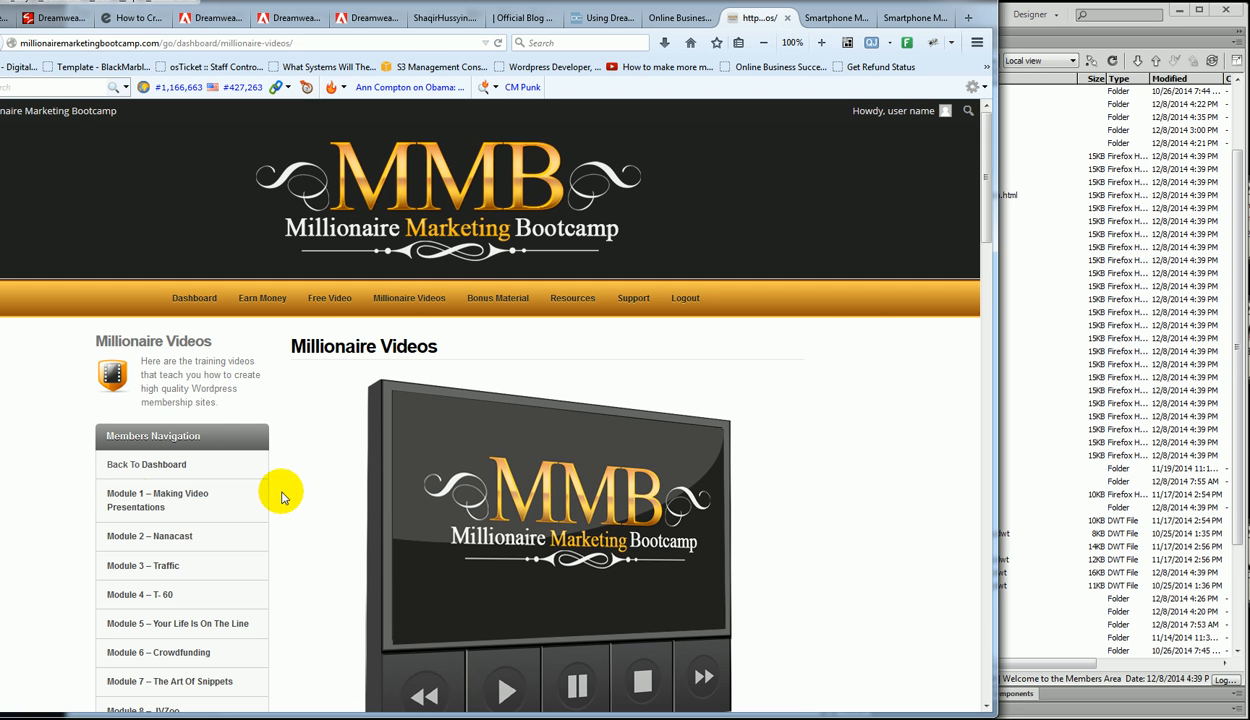
left_click(833, 18)
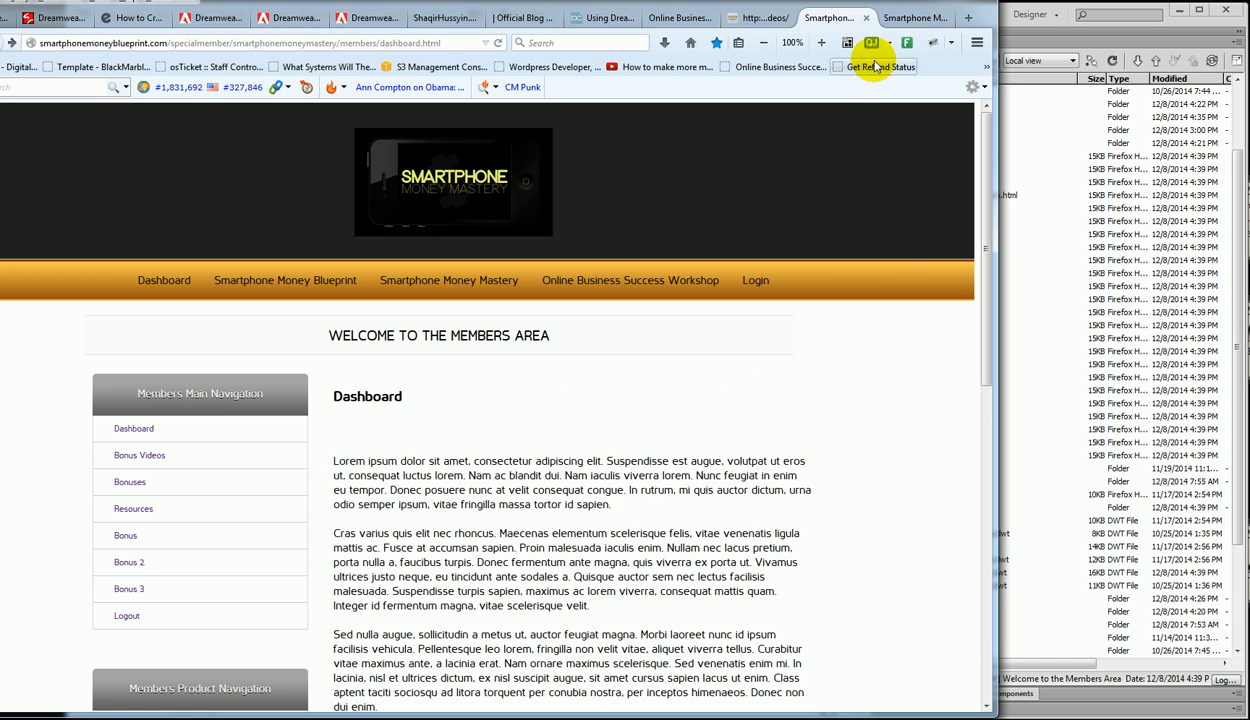
left_click(756, 17)
scroll(787, 463, "up", 3)
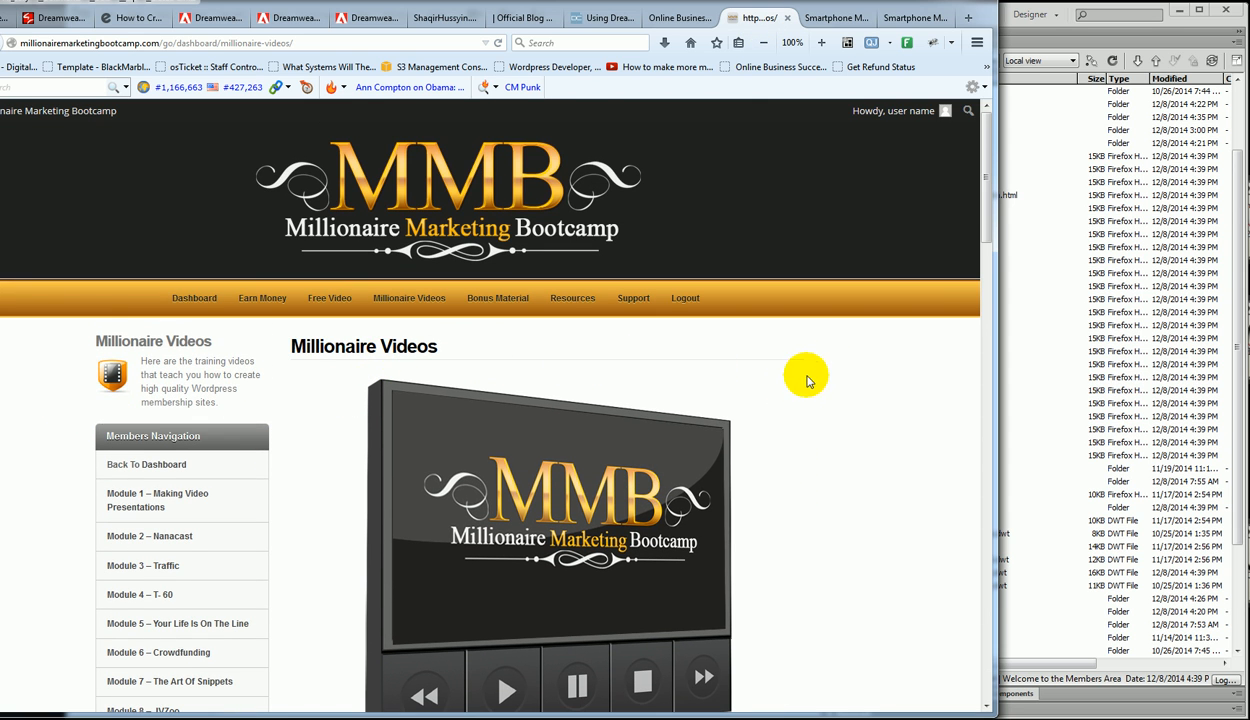
scroll(845, 420, "down", 5)
scroll(845, 425, "up", 5)
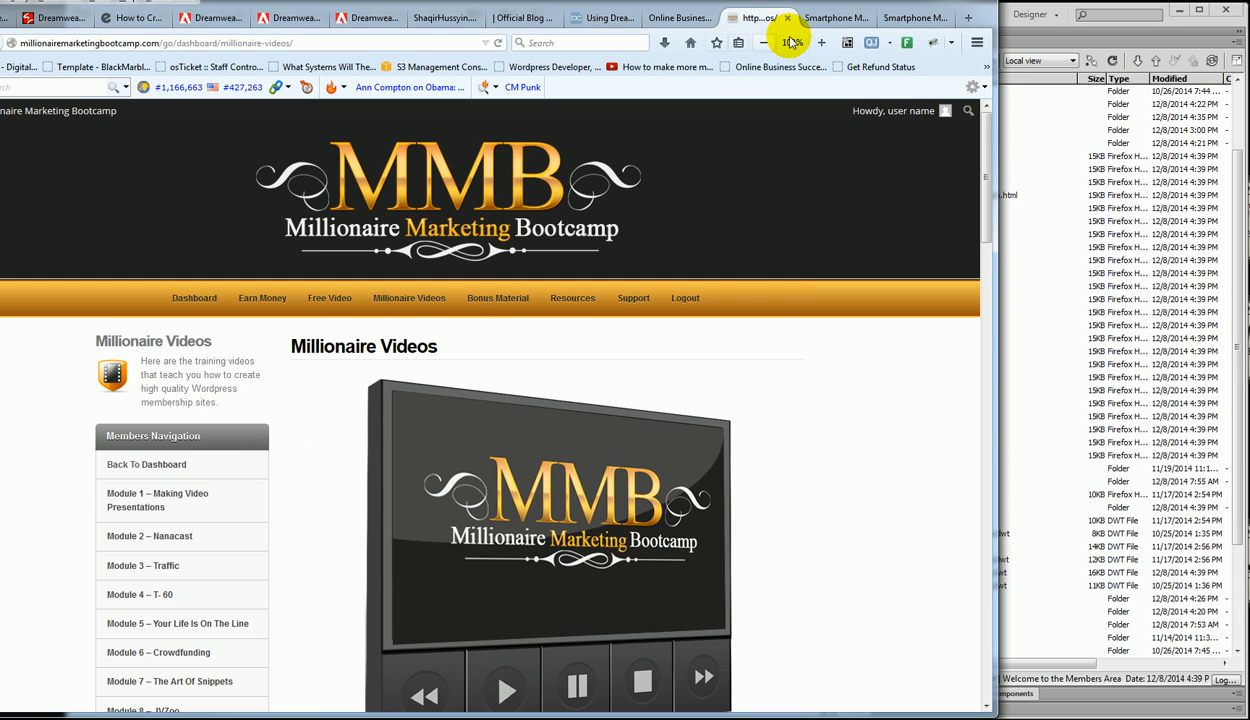
Step: Compare the Dashboard heading and body text area with the Millionaire Videos heading and content area of the Bootcamp page
left_click(830, 18)
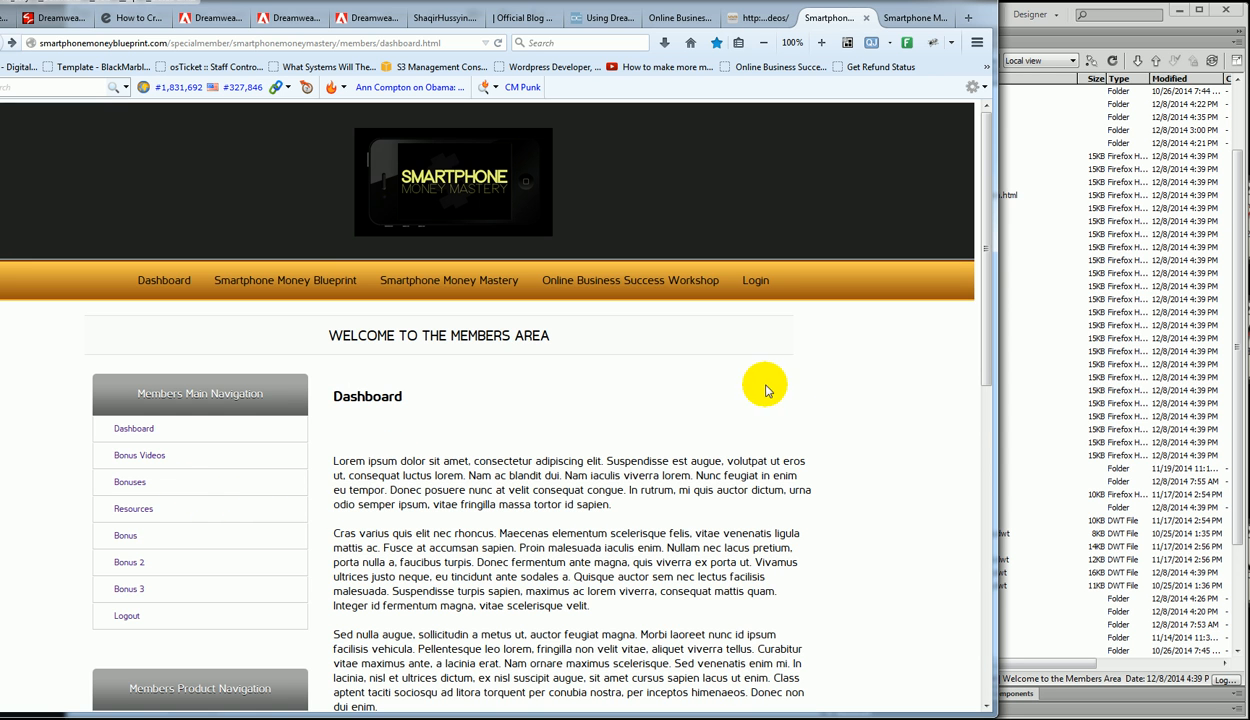
scroll(795, 419, "down", 5)
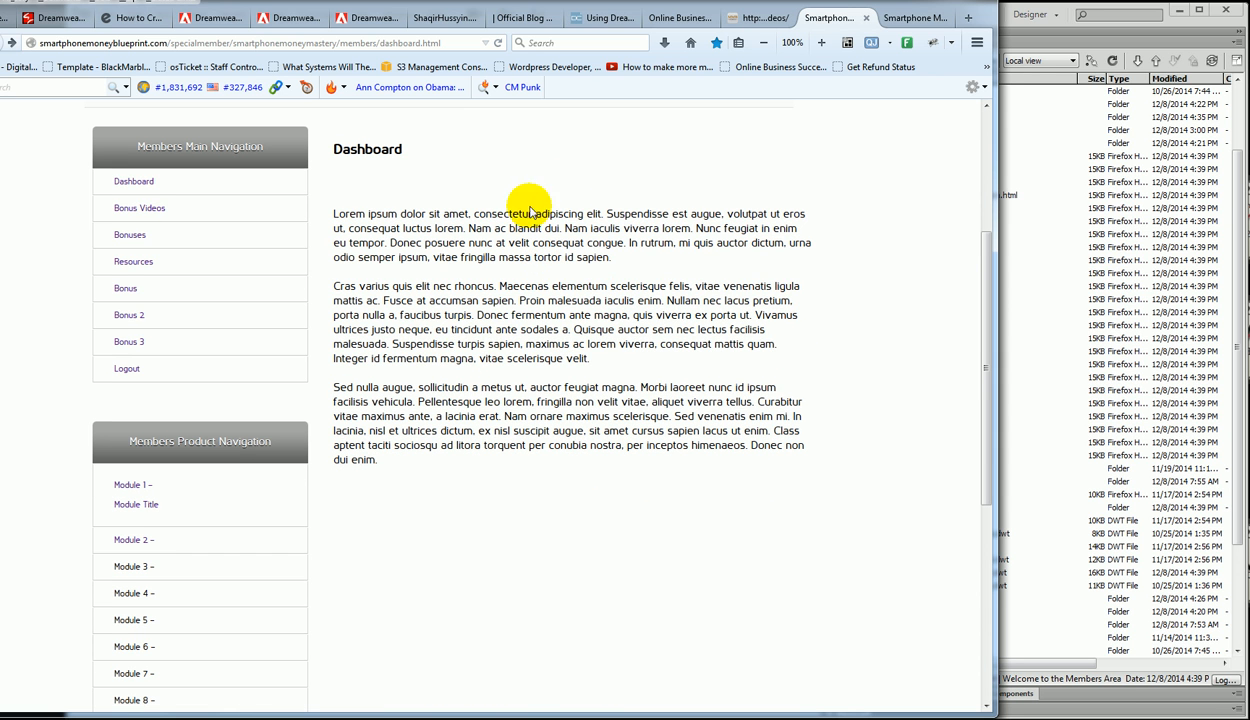
scroll(530, 375, "up", 3)
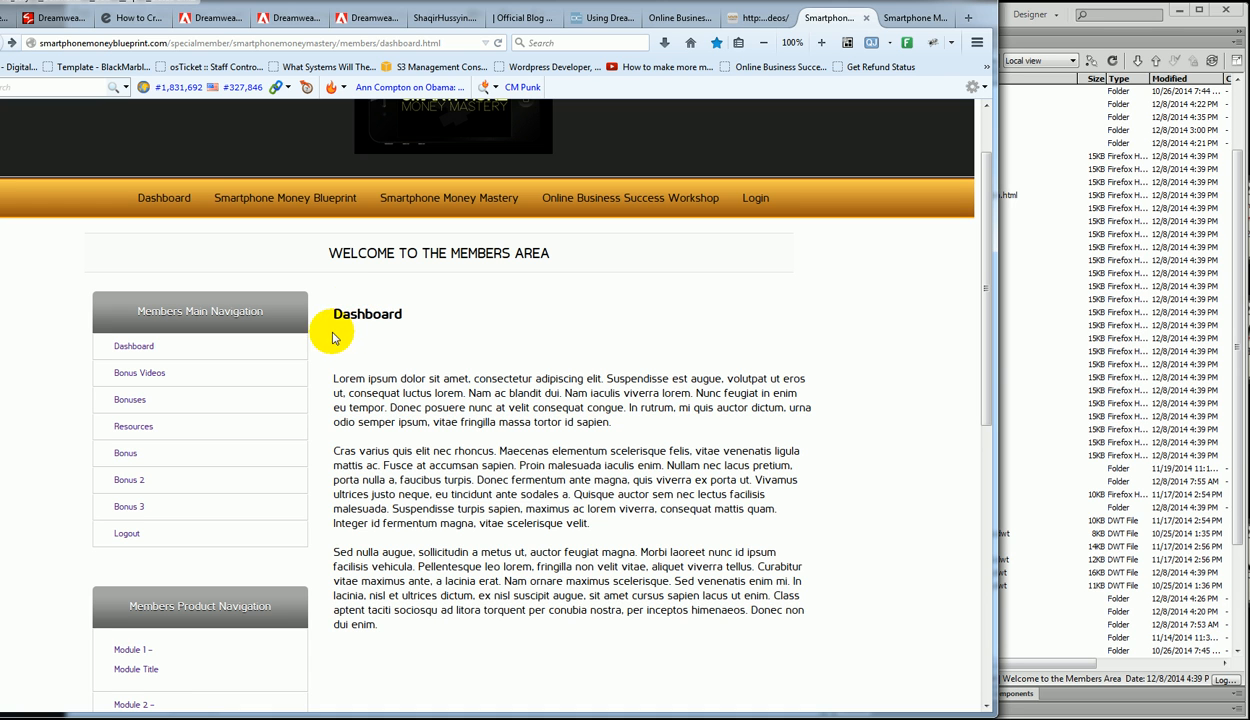
left_click(748, 21)
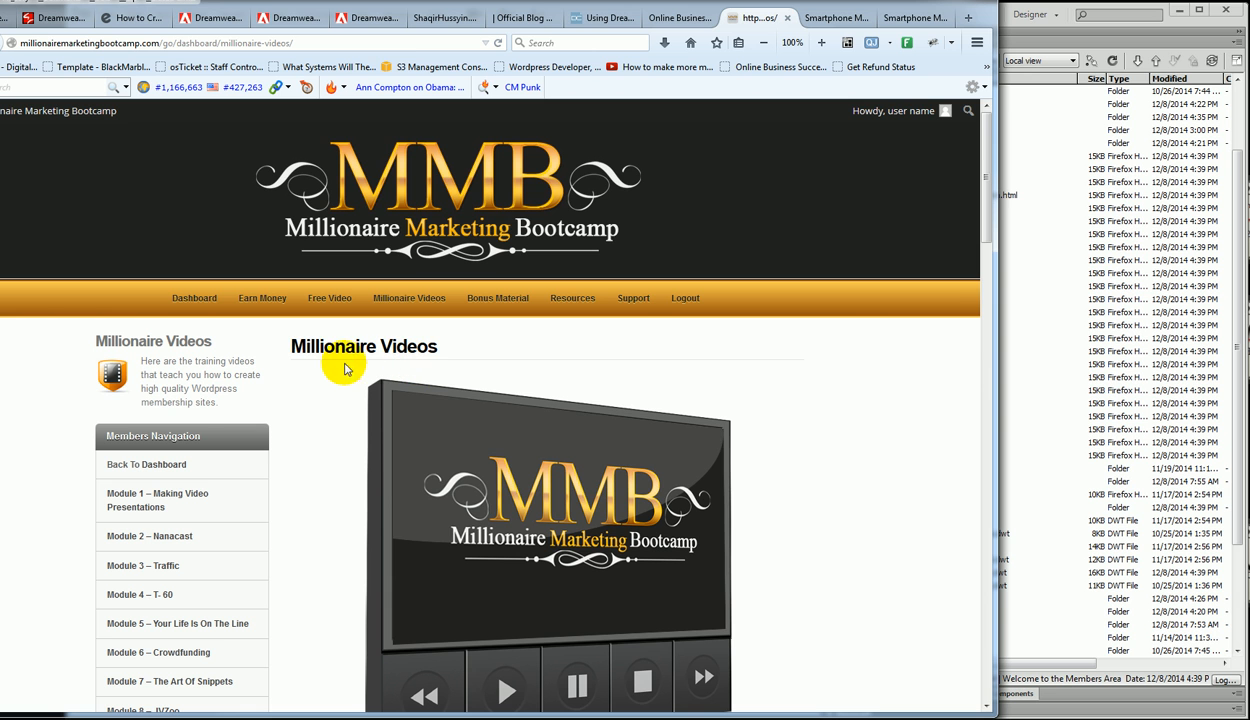
mouse_move(988, 160)
left_mouse_down()
mouse_move(982, 273)
mouse_move(975, 140)
left_mouse_up()
left_click(830, 18)
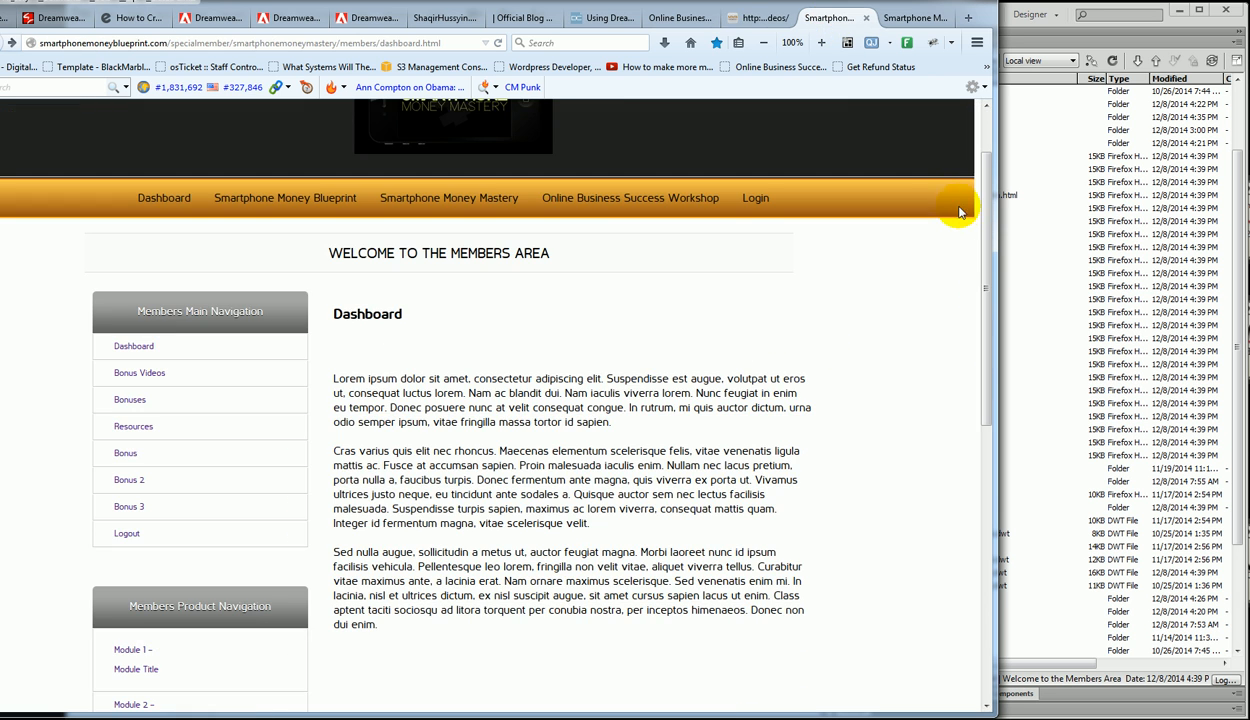
left_click_drag(982, 204, 982, 254)
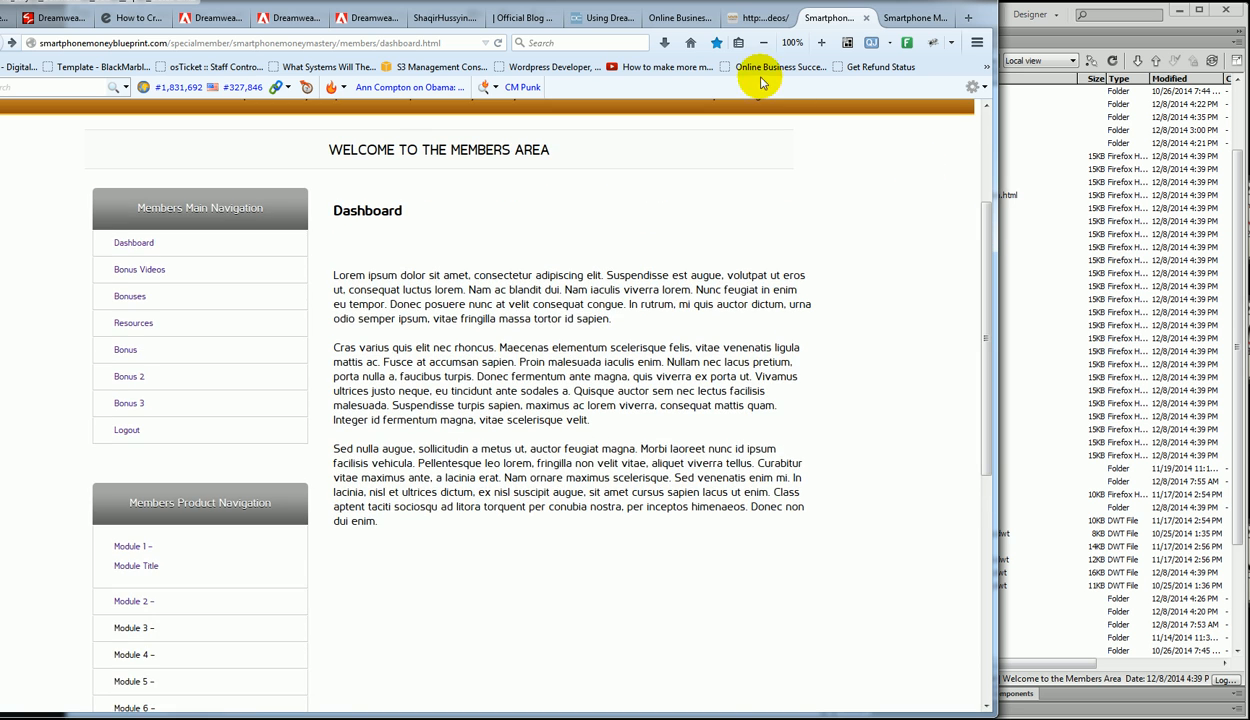
Step: Examine the Bootcamp page's Bonus Material submenu and Members Navigation module list against the Smartphone Money Mastery dashboard's menus
left_click(752, 20)
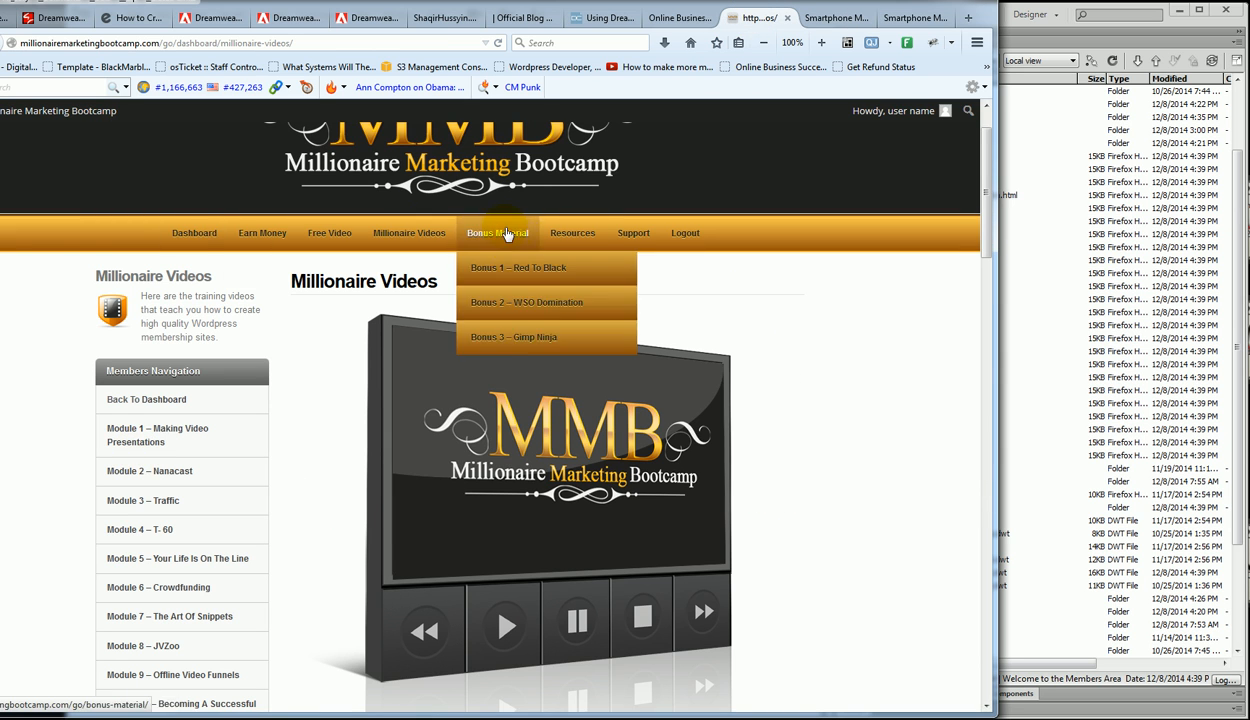
left_click(184, 240)
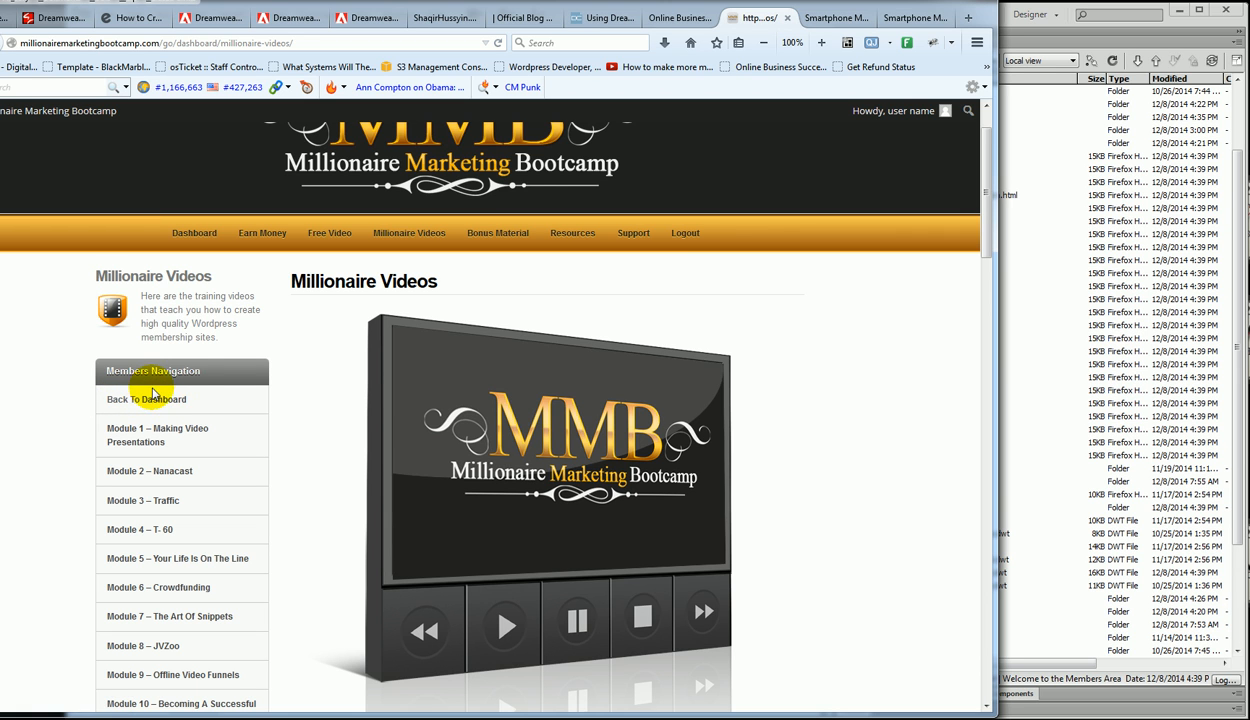
left_click(846, 20)
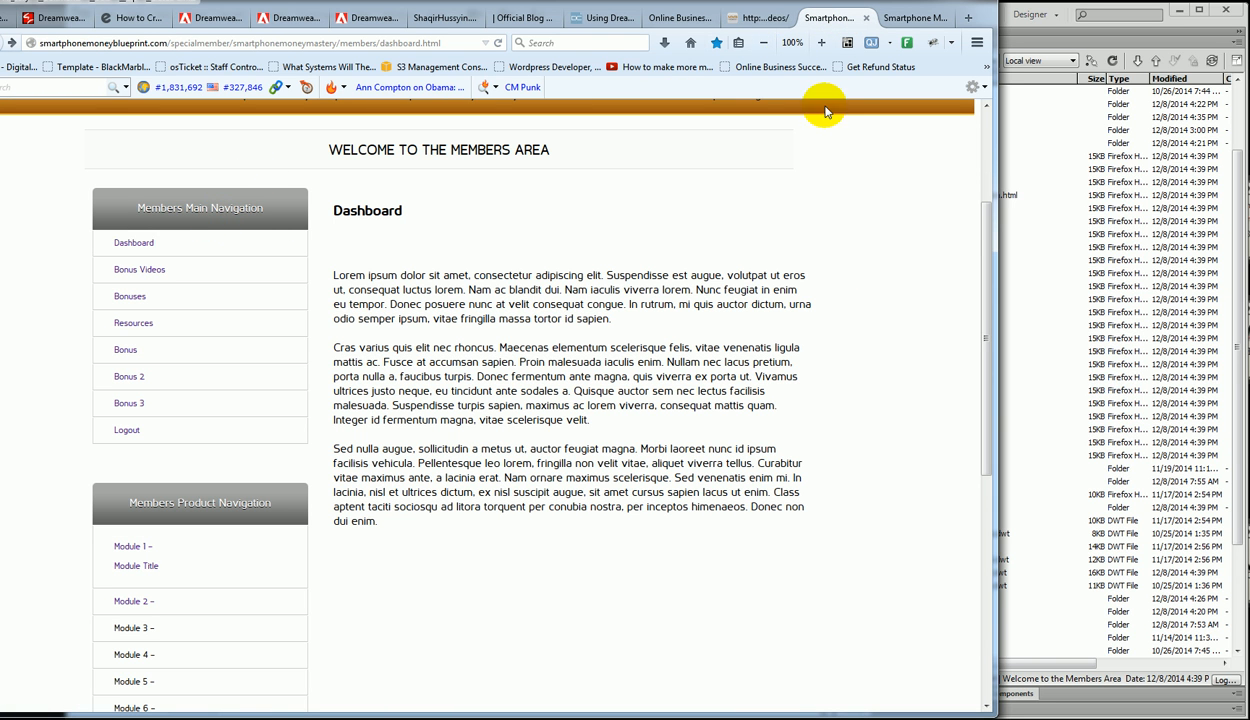
left_click_drag(982, 265, 979, 159)
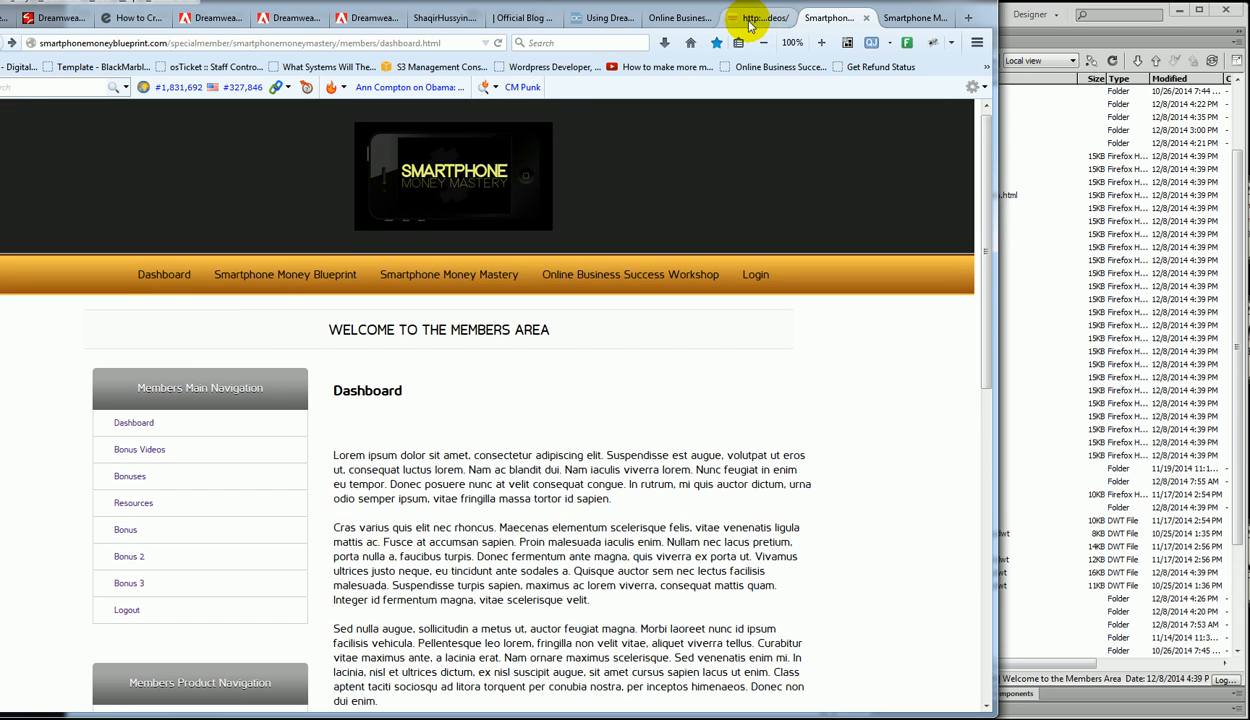
left_click(747, 20)
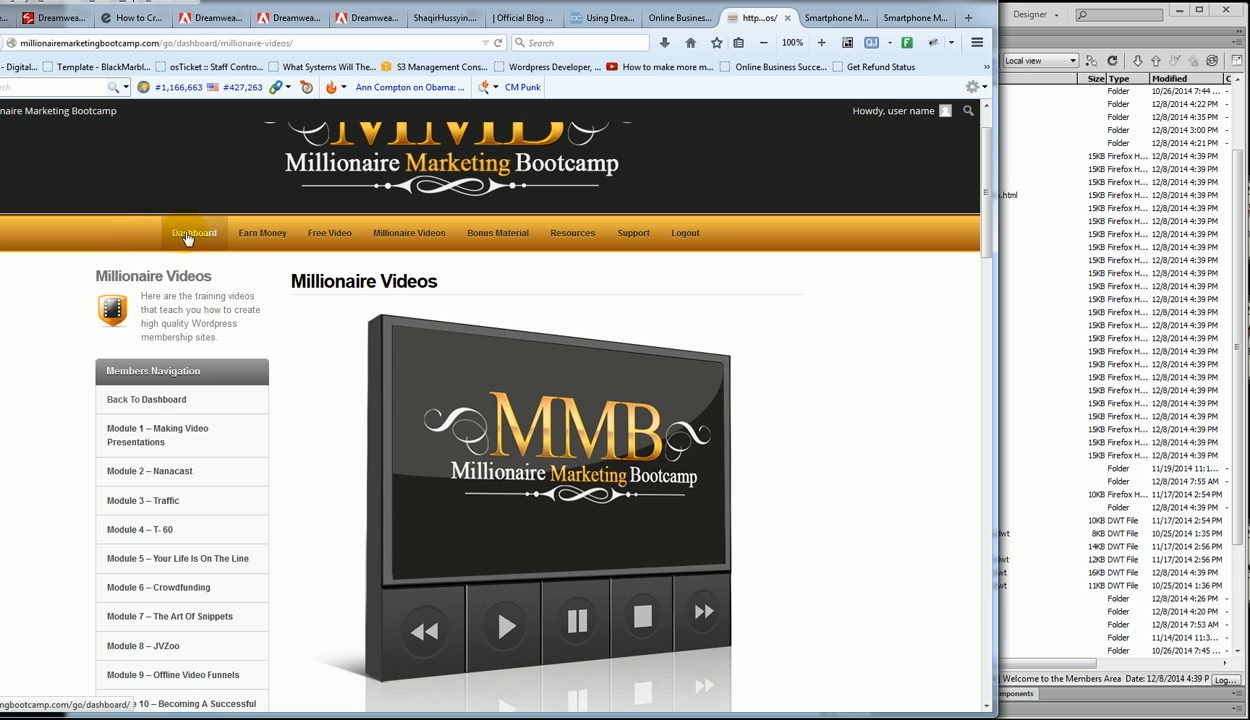
scroll(209, 500, "down", 5)
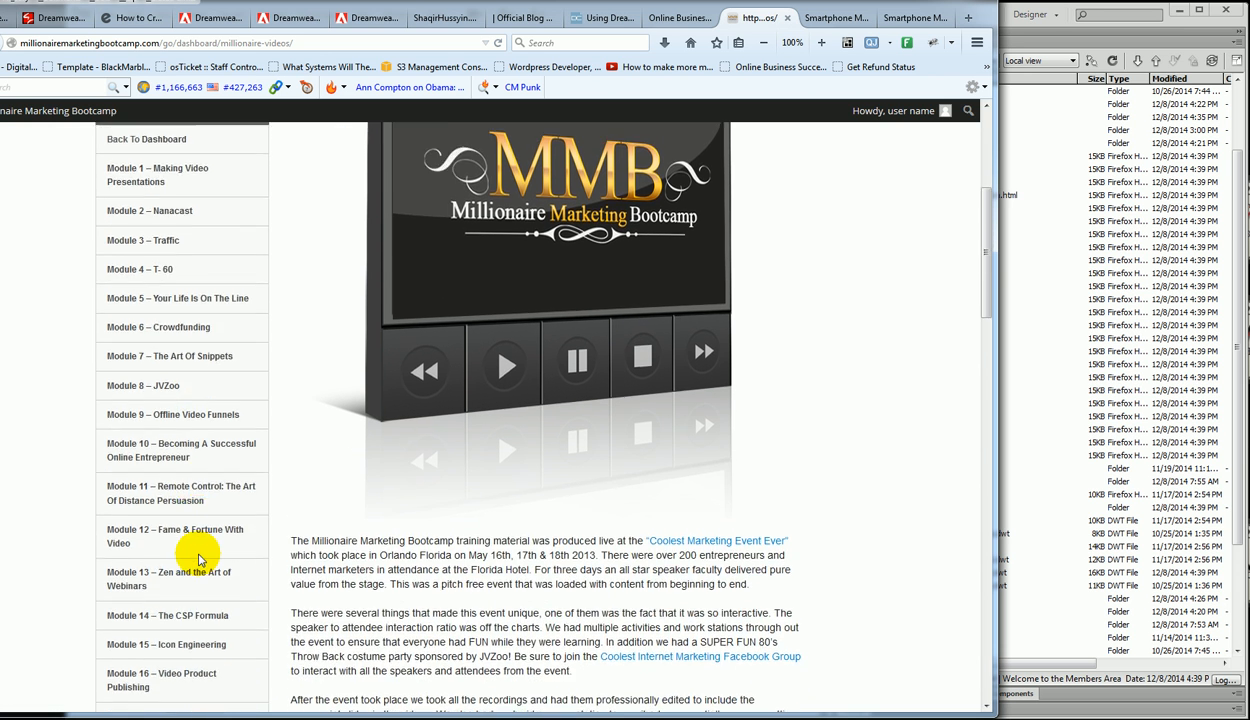
scroll(200, 555, "up", 5)
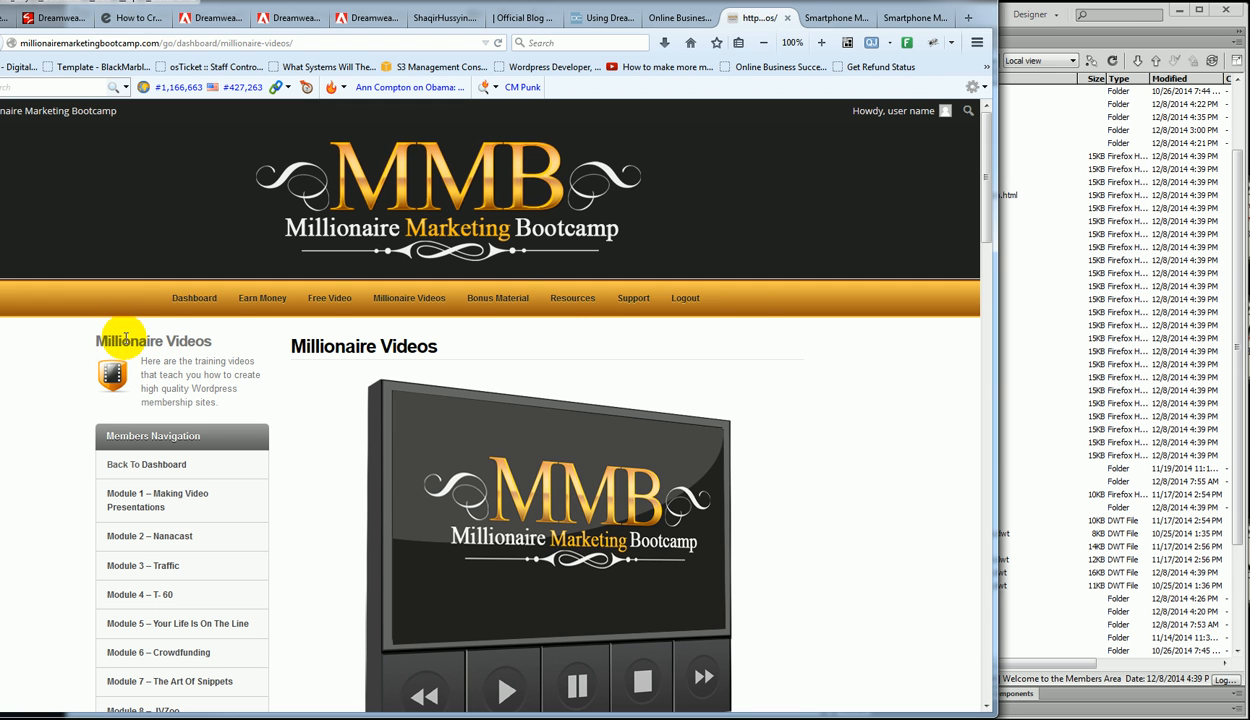
left_click(822, 20)
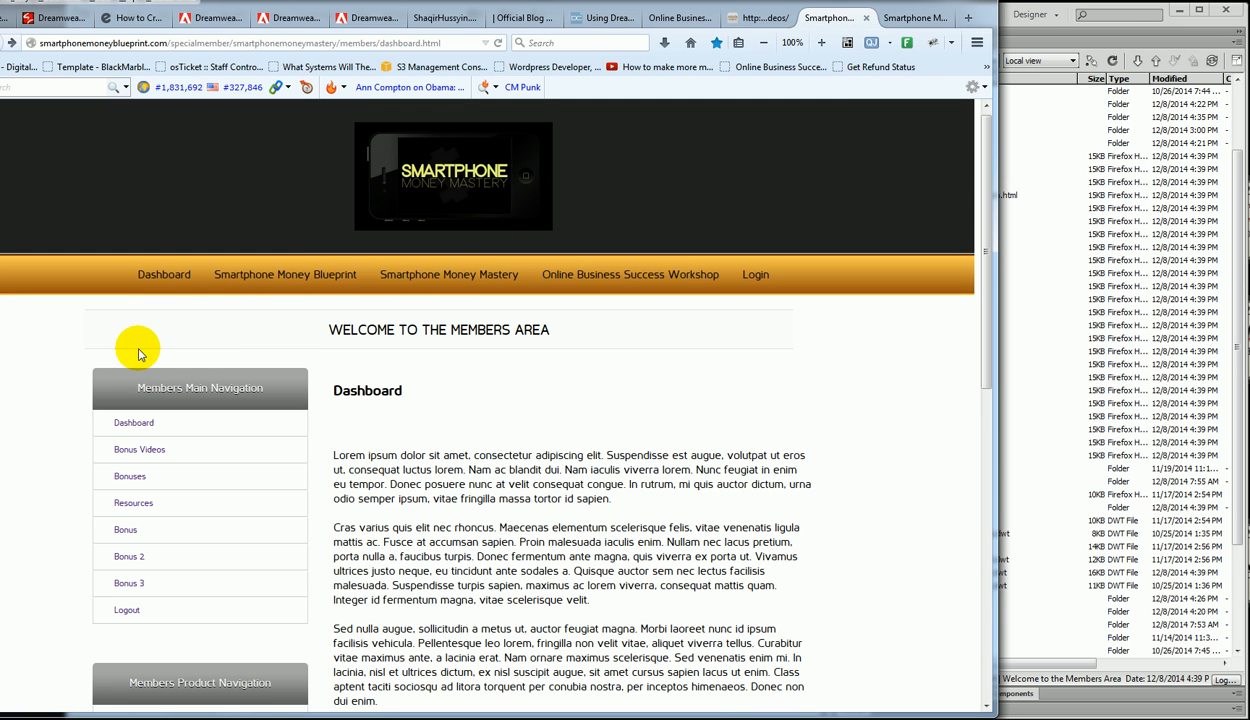
Step: Compare the module lists and footer links of both member pages, and return to the Members Navigation on the Millionaire Videos page
left_click(760, 20)
scroll(804, 418, "down", 3)
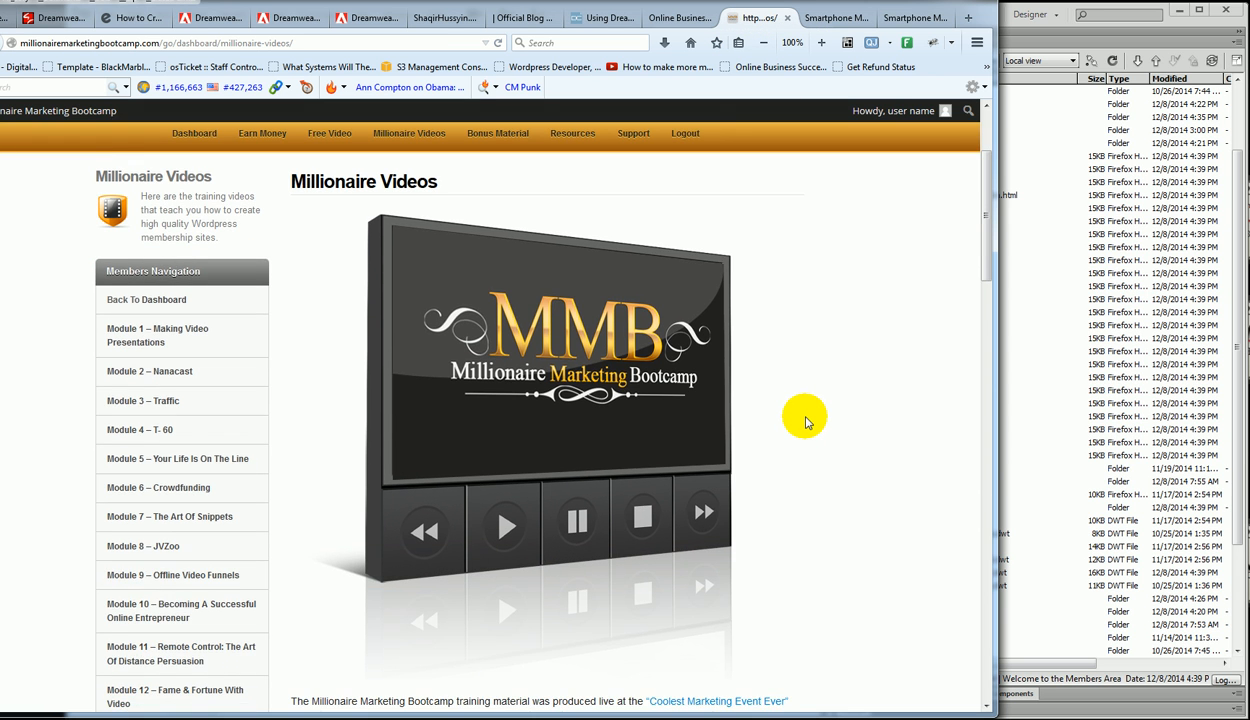
scroll(806, 420, "down", 8)
left_click(824, 18)
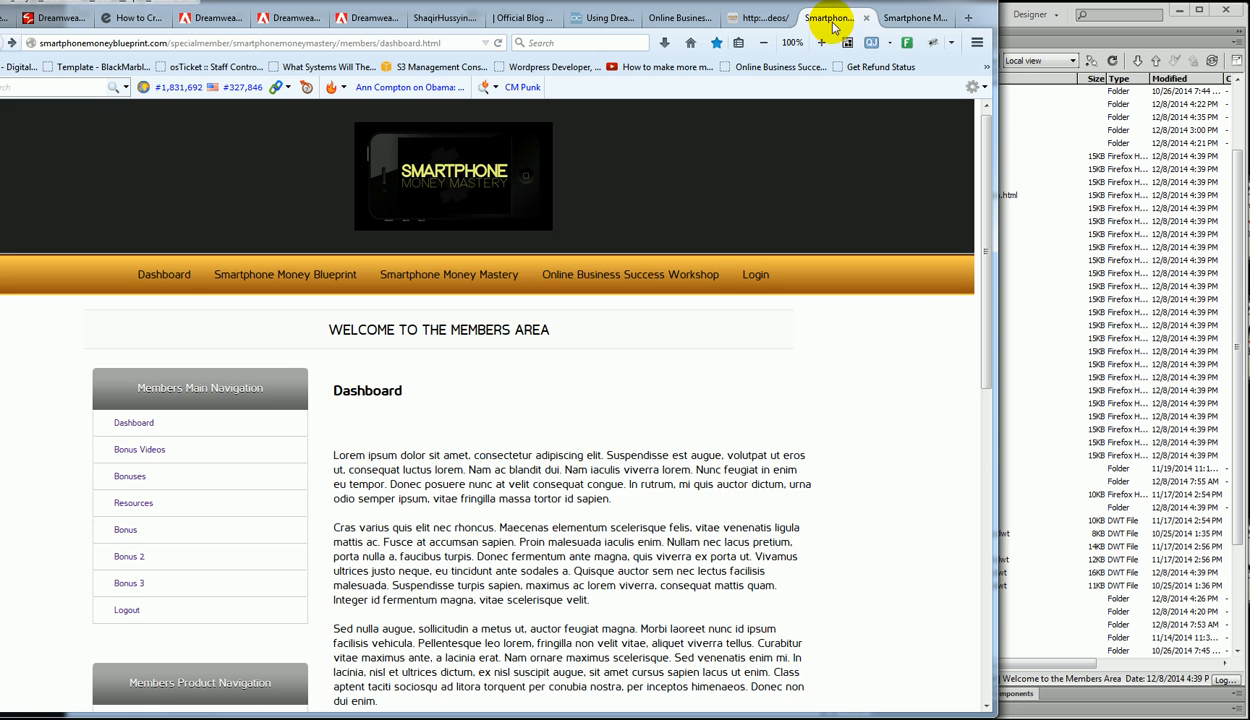
middle_click(920, 428)
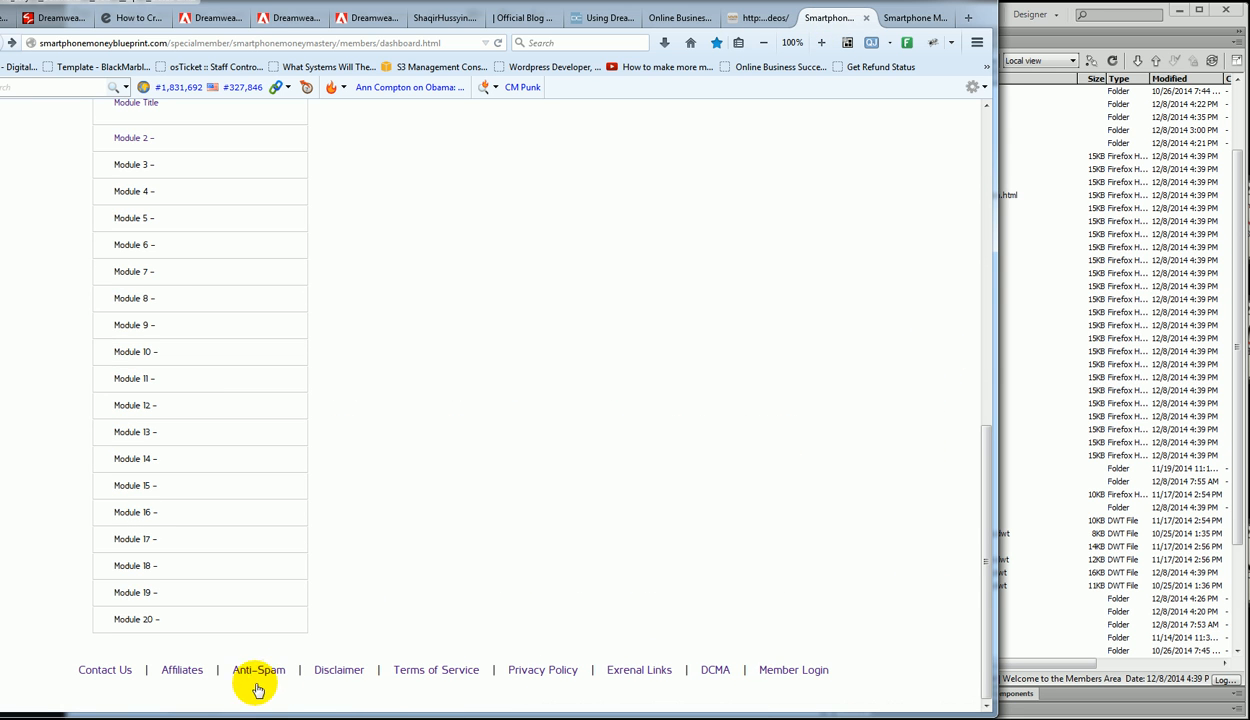
left_click(750, 18)
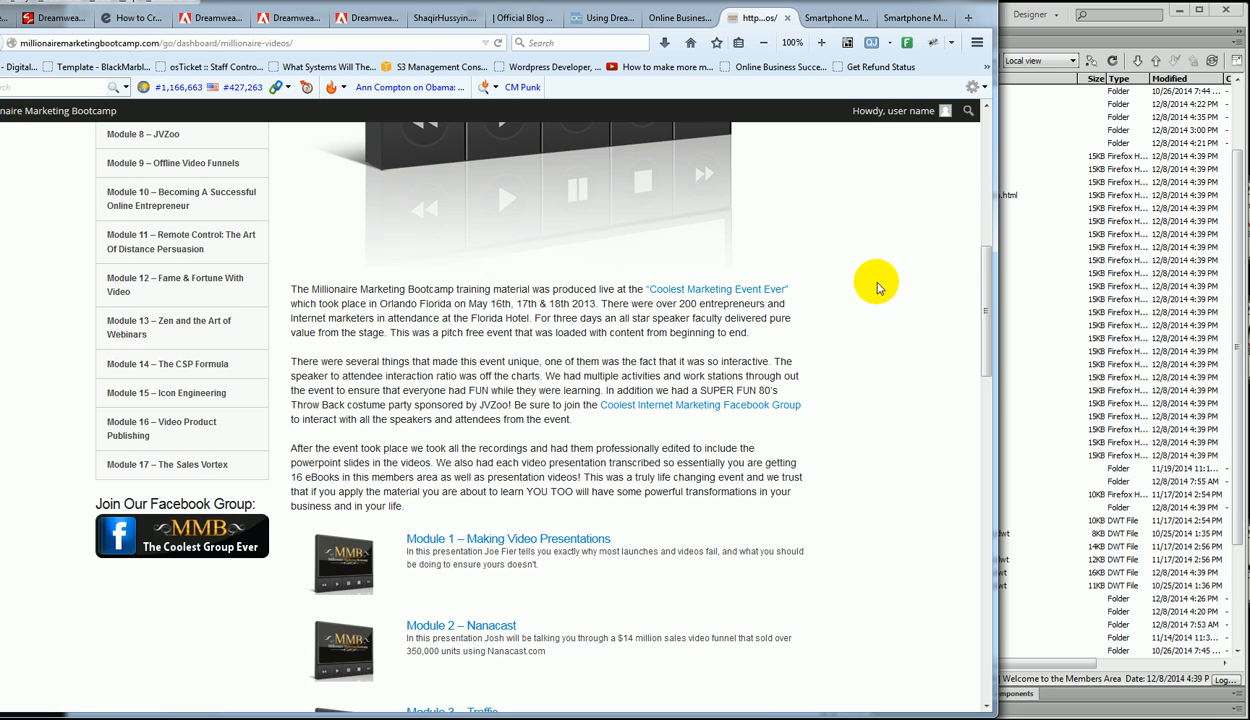
middle_click(887, 338)
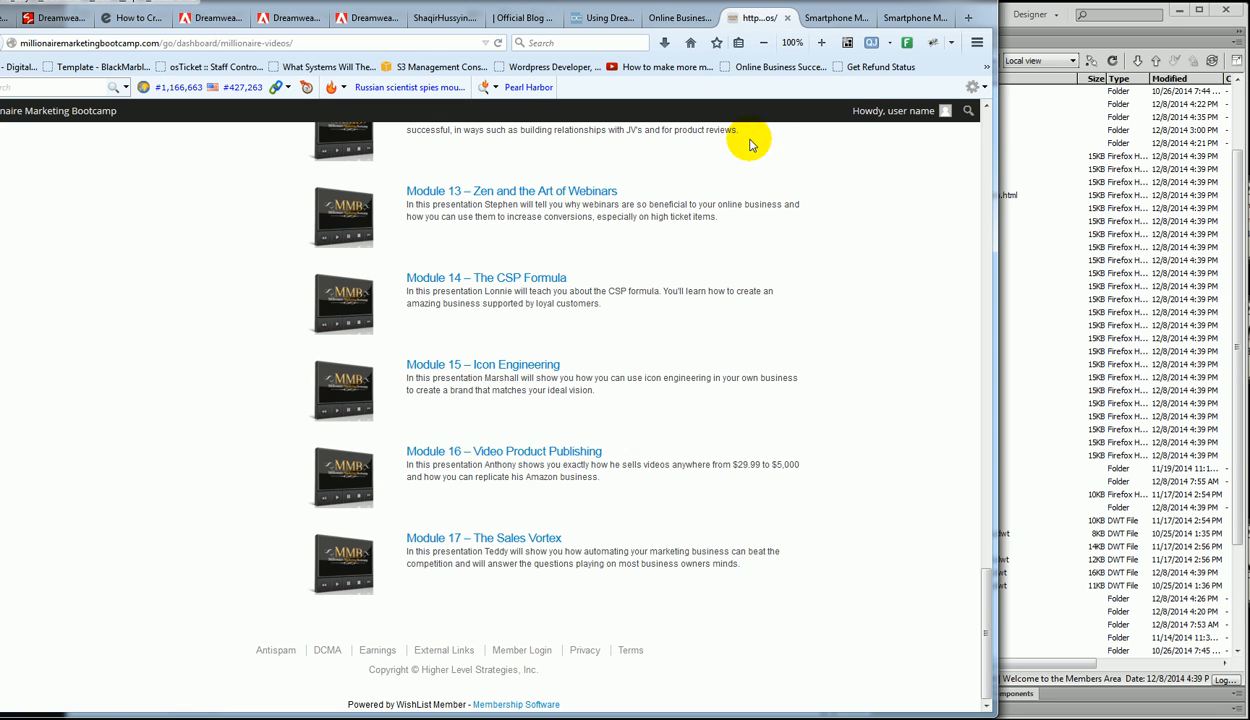
left_click(812, 18)
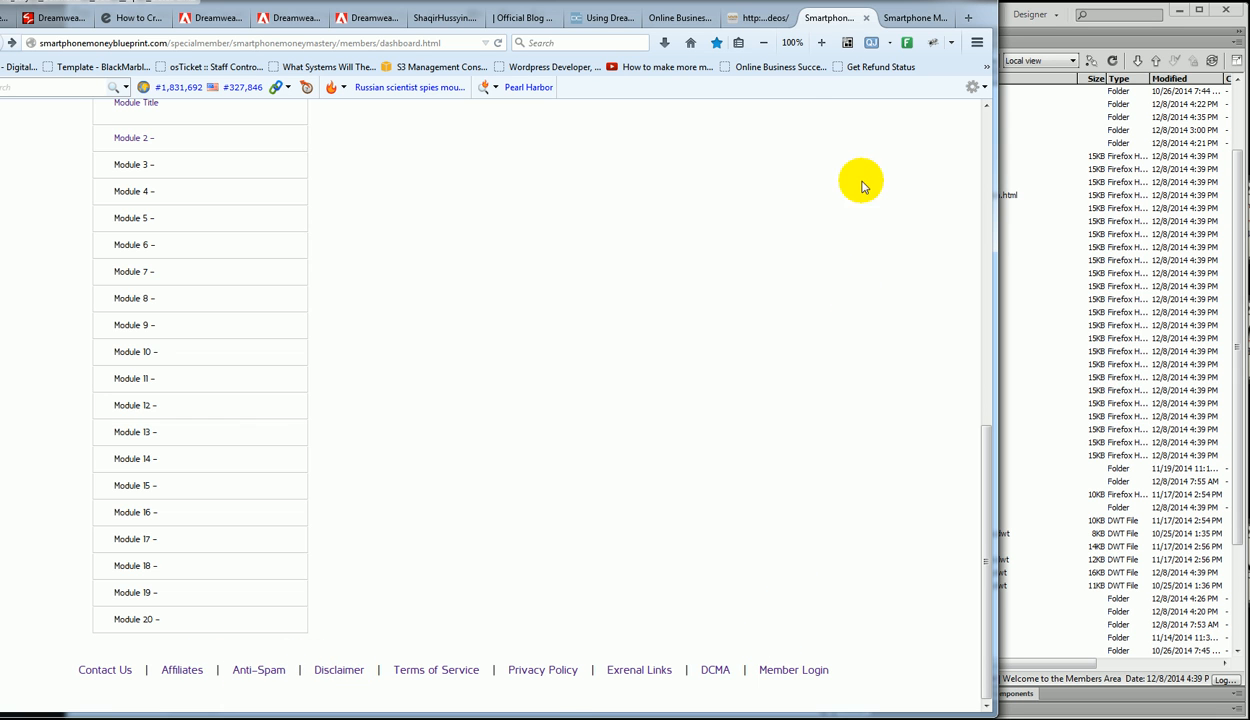
left_click(742, 18)
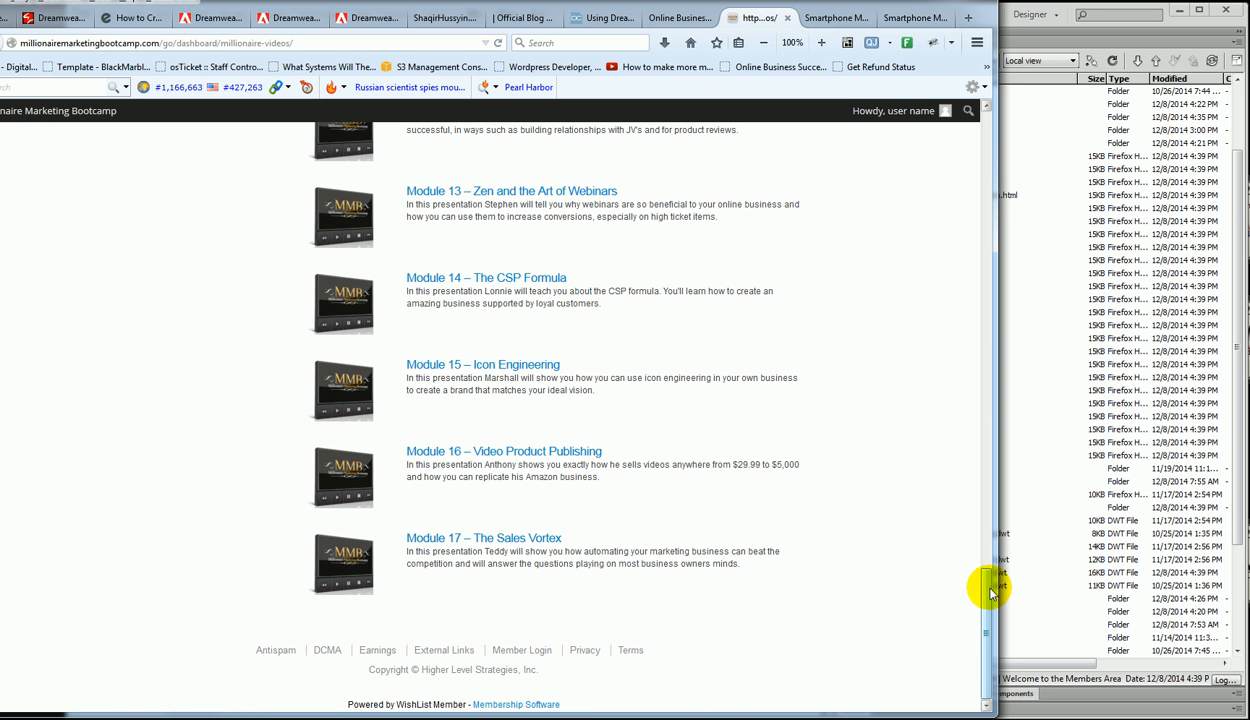
scroll(960, 338, "up", 10)
scroll(958, 338, "up", 10)
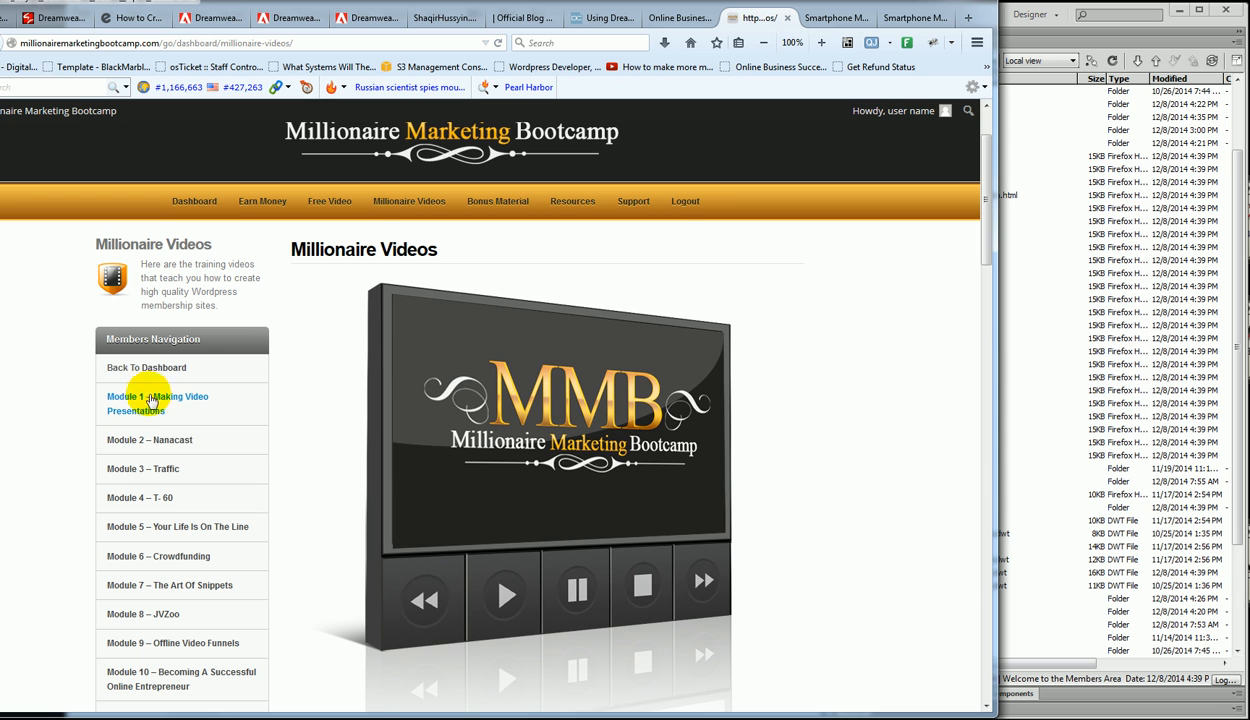
Step: Compare the Online Business Success sales page with the smartphonemoneymaster1.dwt preview, the Millionaire Videos page and the Smartphone Money Mastery dashboard
left_click(673, 19)
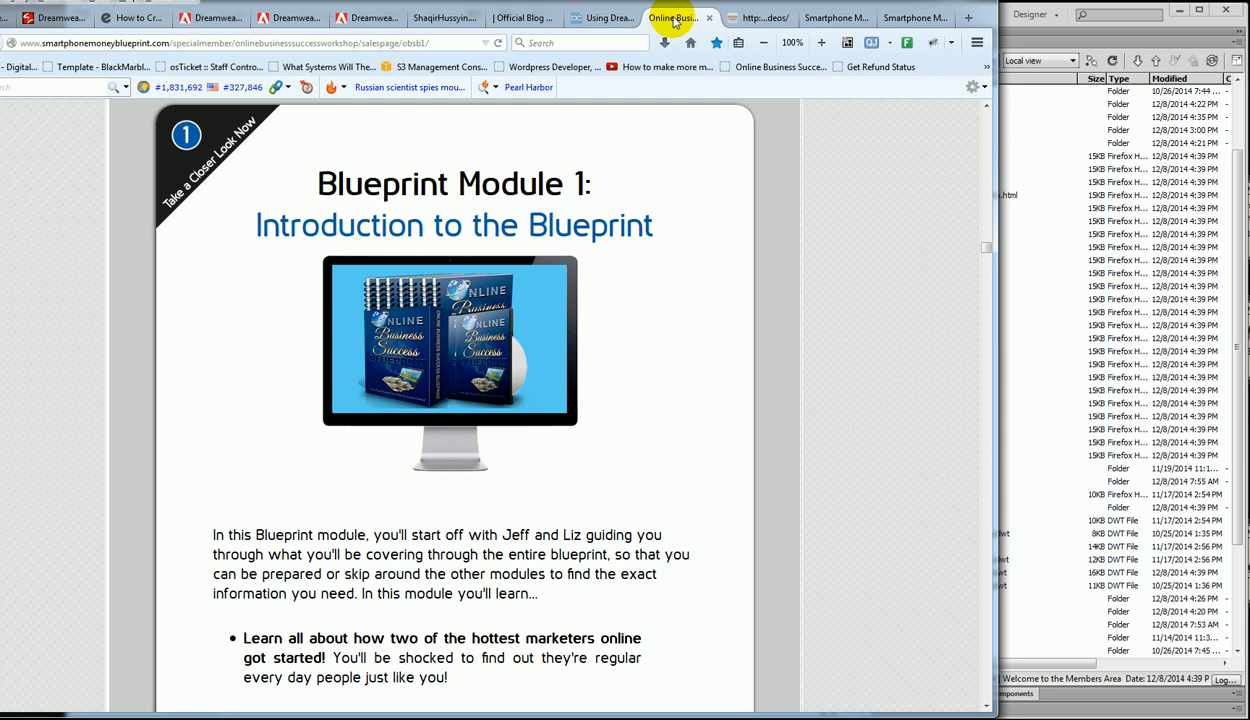
left_click(890, 20)
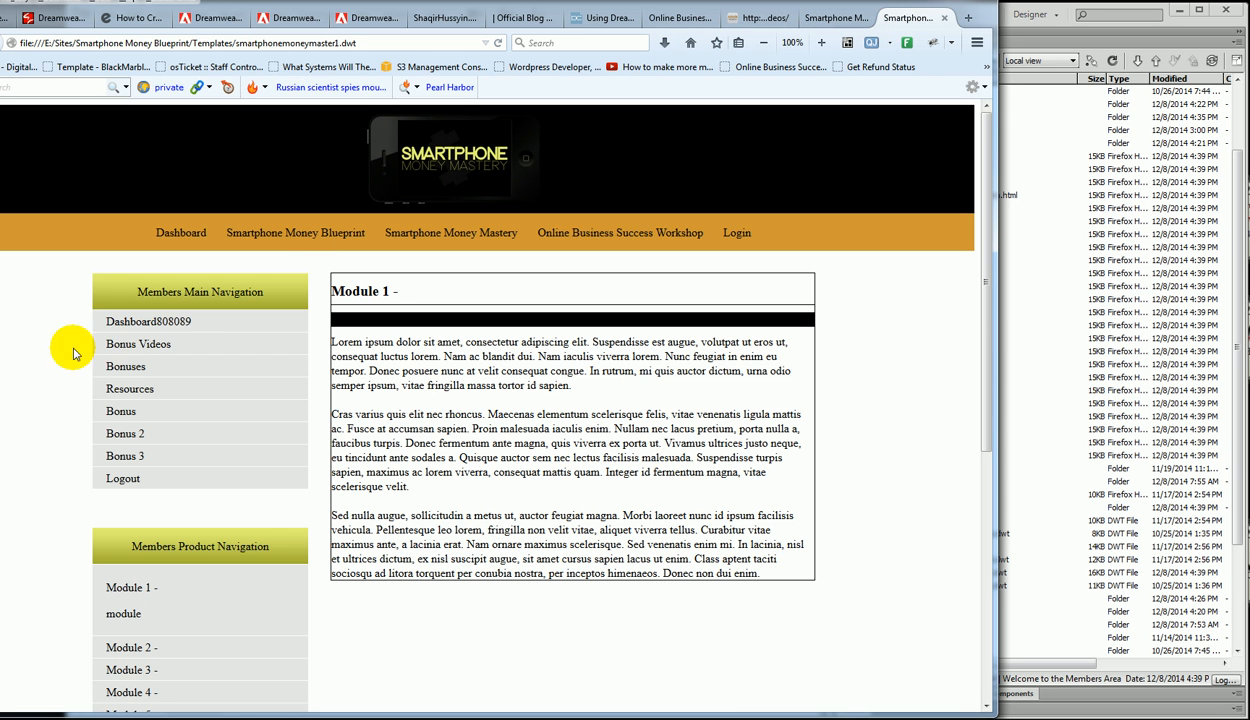
left_click(759, 18)
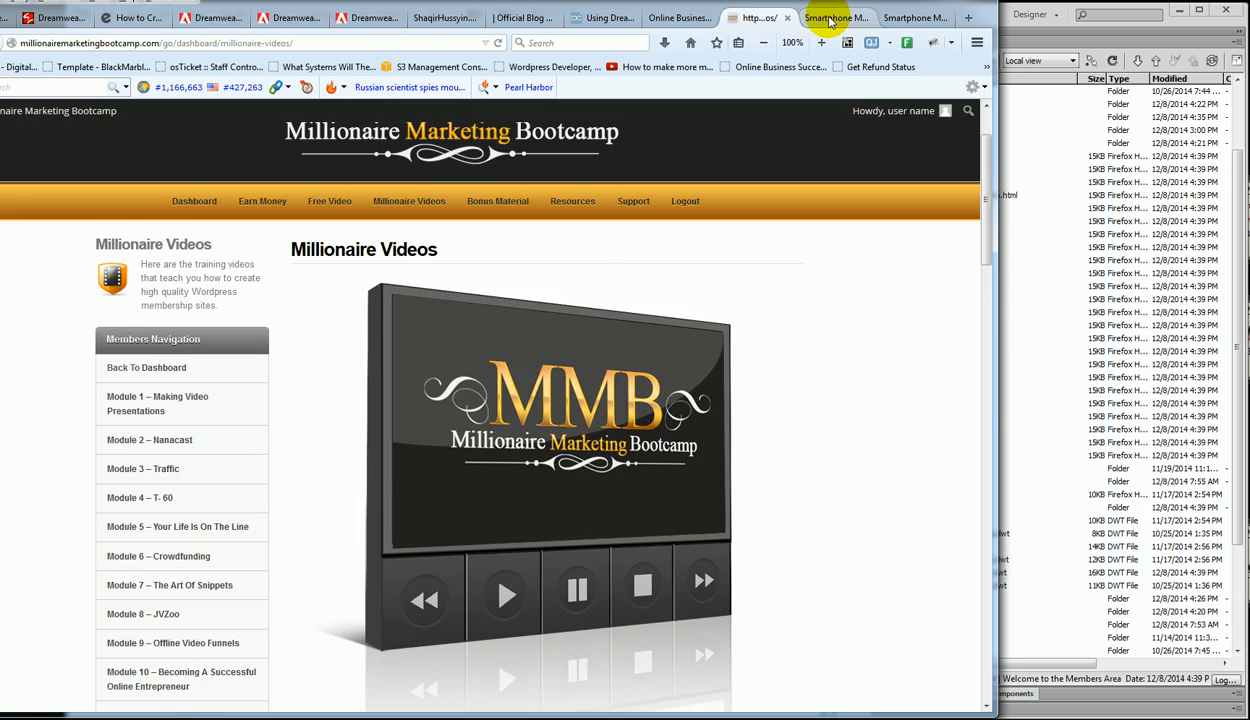
left_click(829, 20)
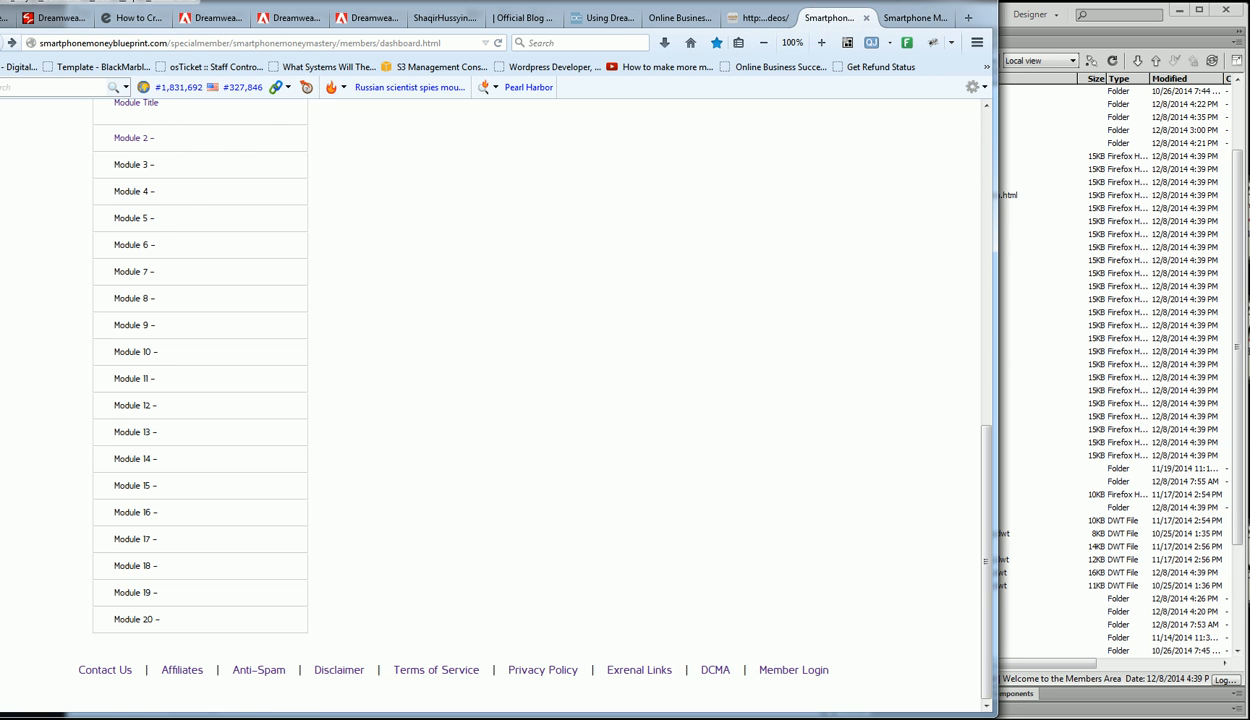
left_click(682, 20)
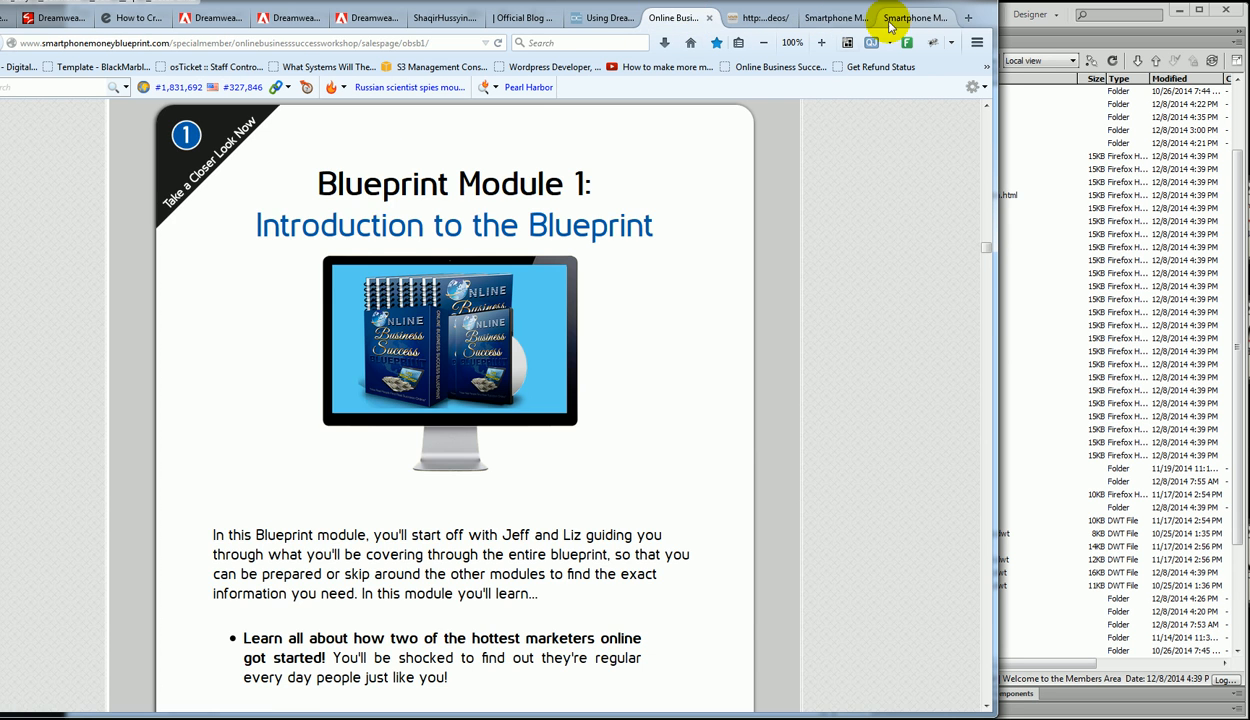
Step: Switch to Dreamweaver, open cmbmodule1.html from the smartphonemoneyblueprint members folder, and preview it in Firefox
left_click(1154, 22)
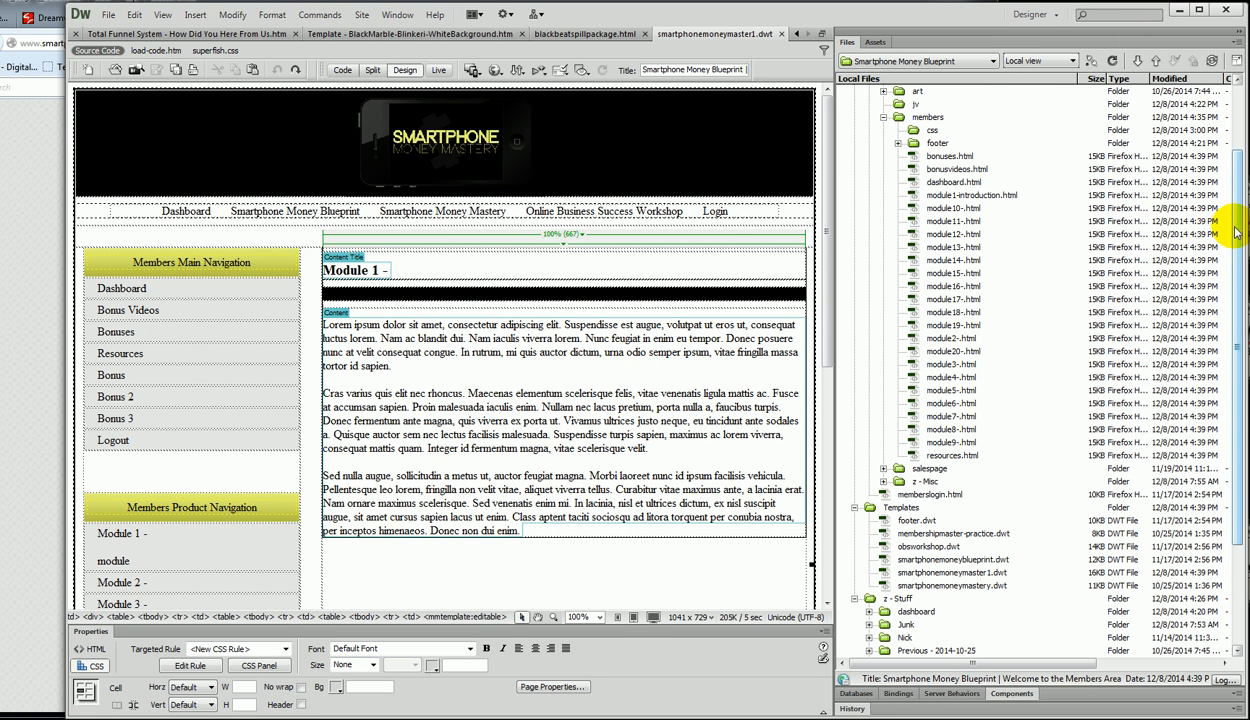
scroll(1240, 208, "up", 1)
scroll(1240, 208, "up", 1)
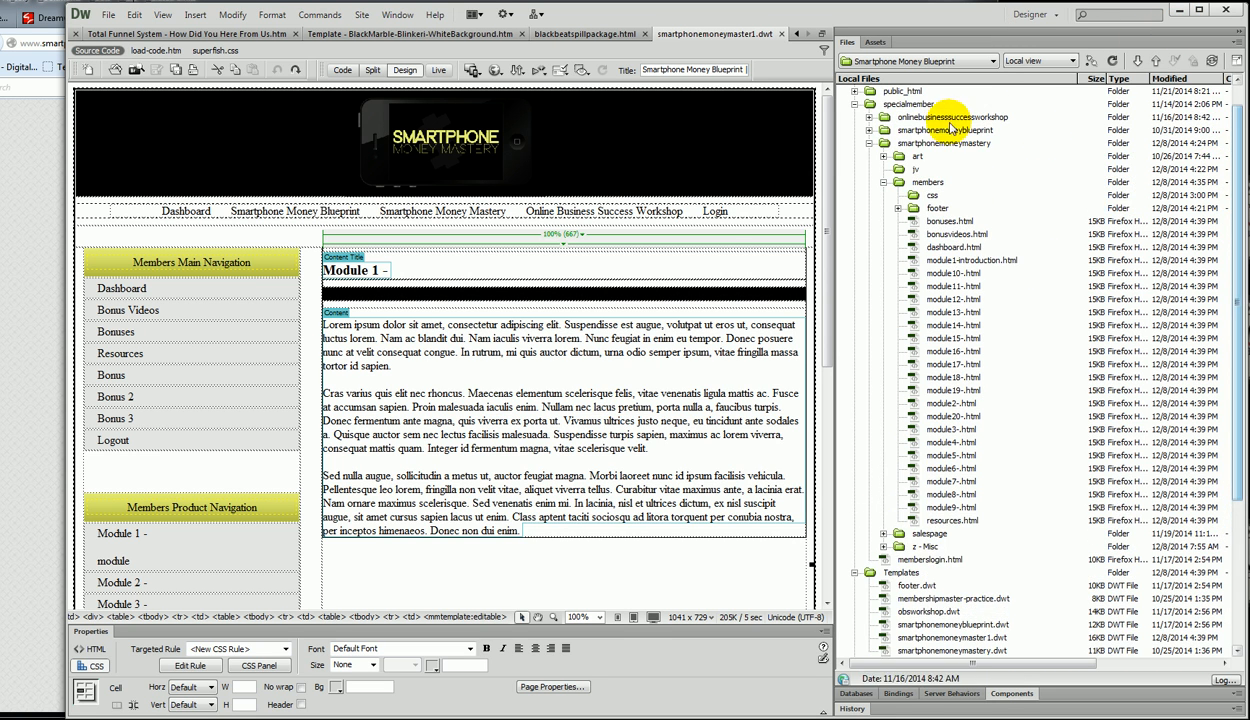
left_click(869, 130)
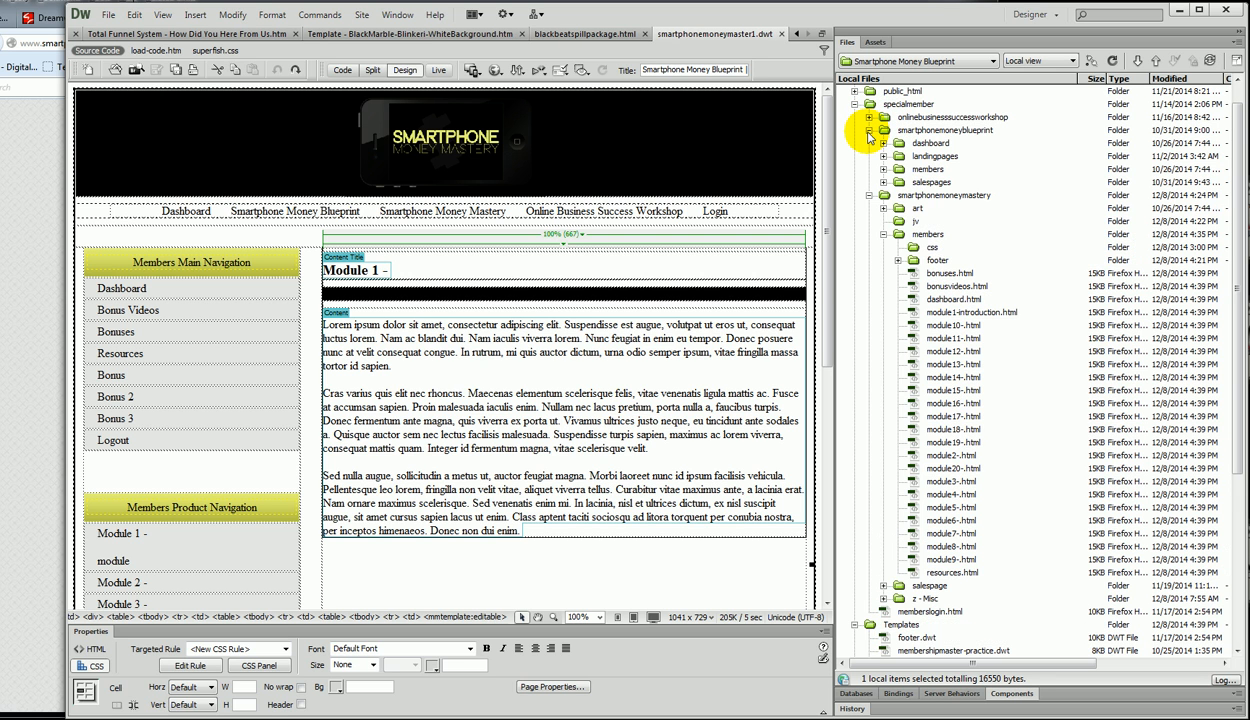
left_click(884, 169)
double_click(940, 221)
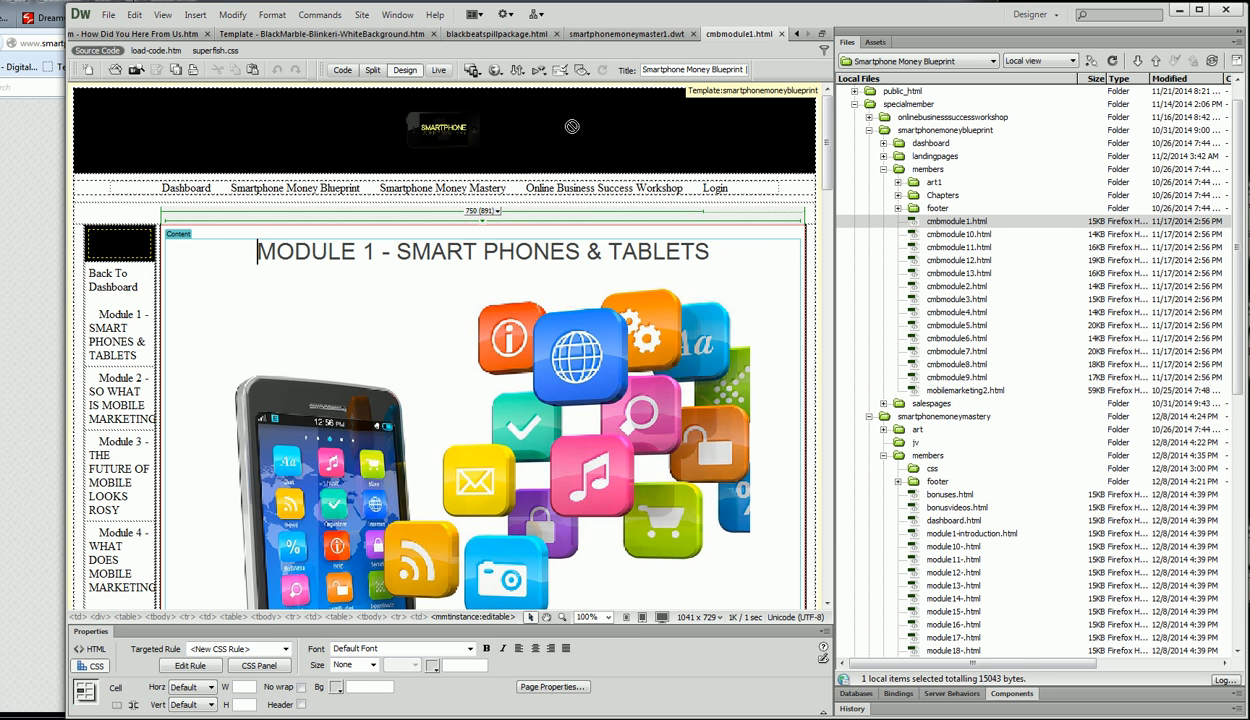
left_click(494, 69)
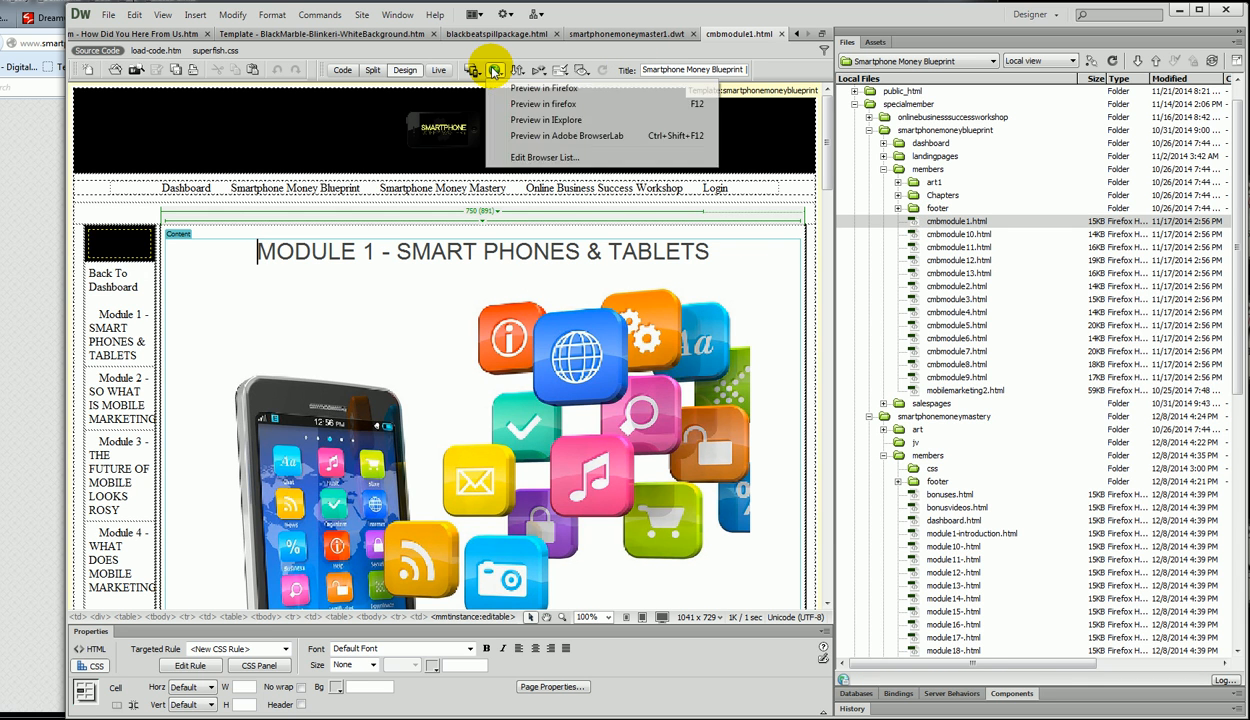
left_click(540, 88)
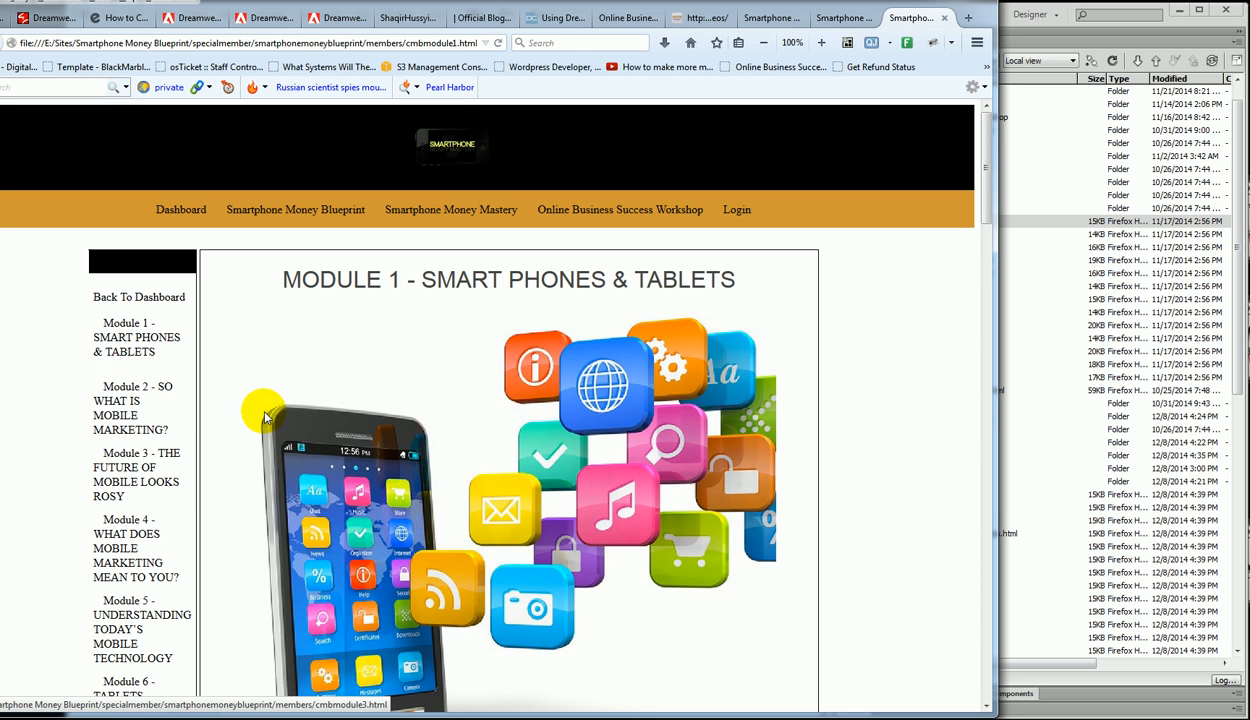
Step: Compare the header, sidebar and content layout of the cmbmodule1.html preview with the smartphonemoneymaster1.dwt template preview
left_click(834, 20)
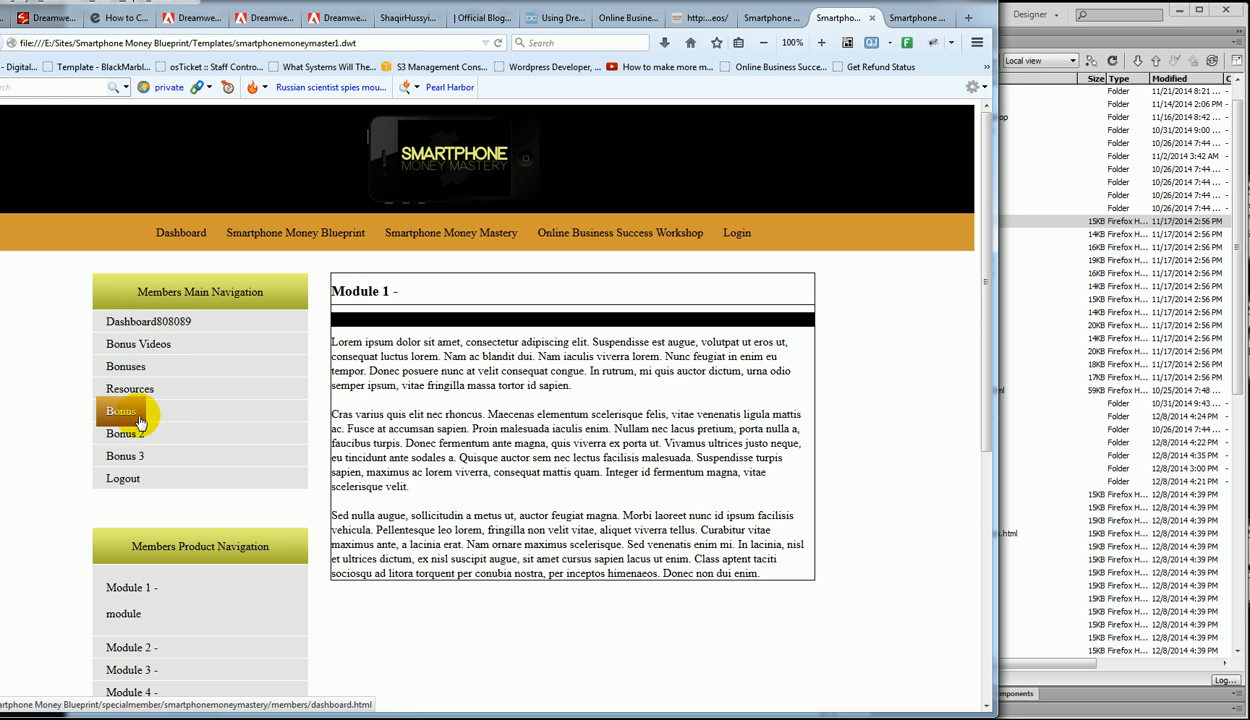
left_click(908, 18)
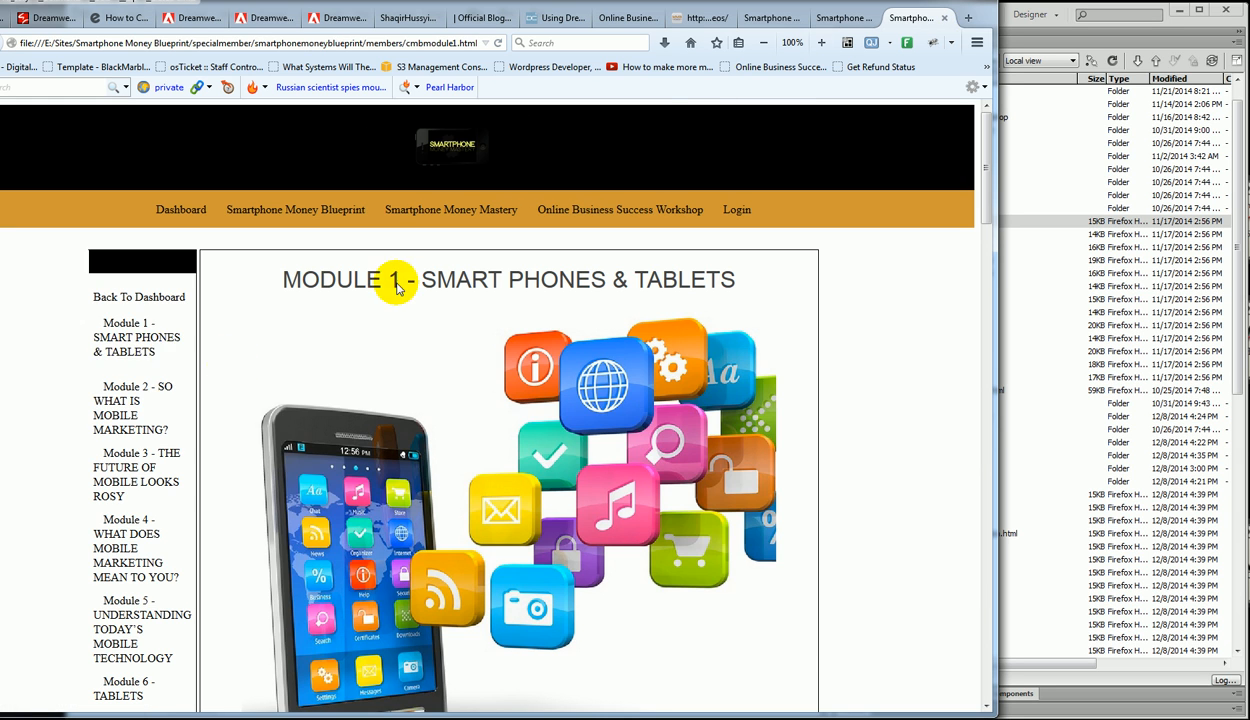
left_click(840, 18)
left_click(910, 18)
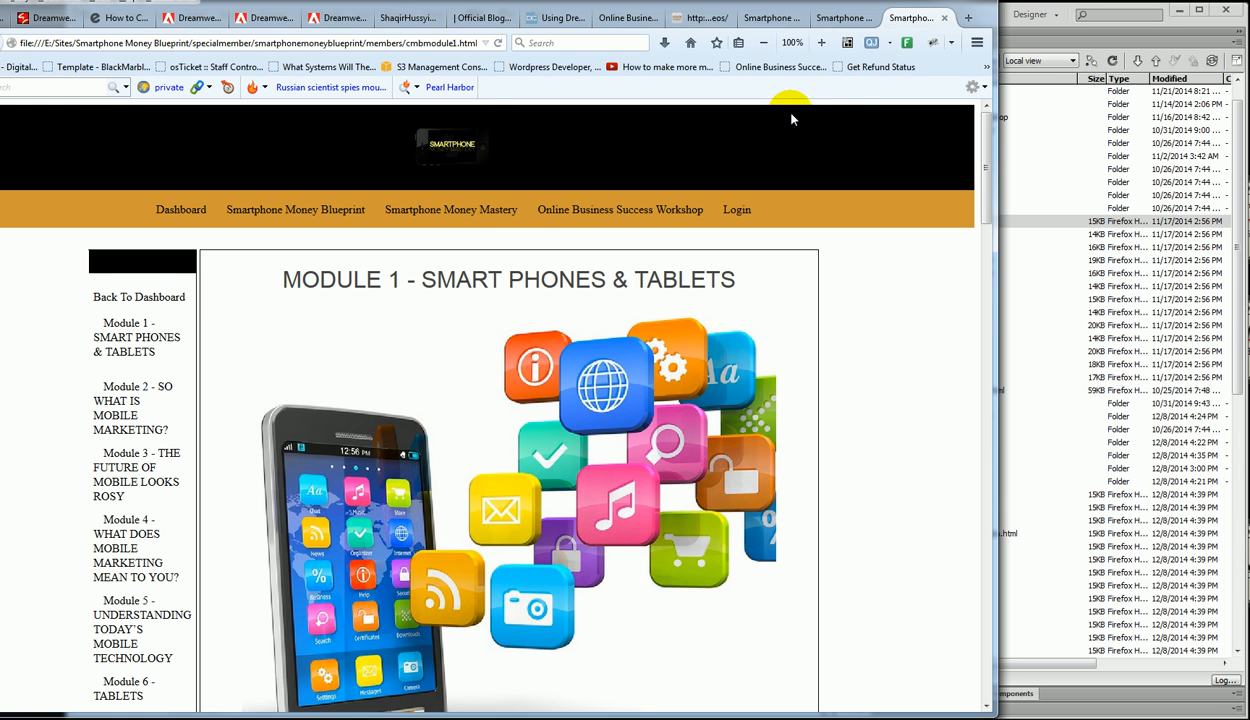
left_click(840, 18)
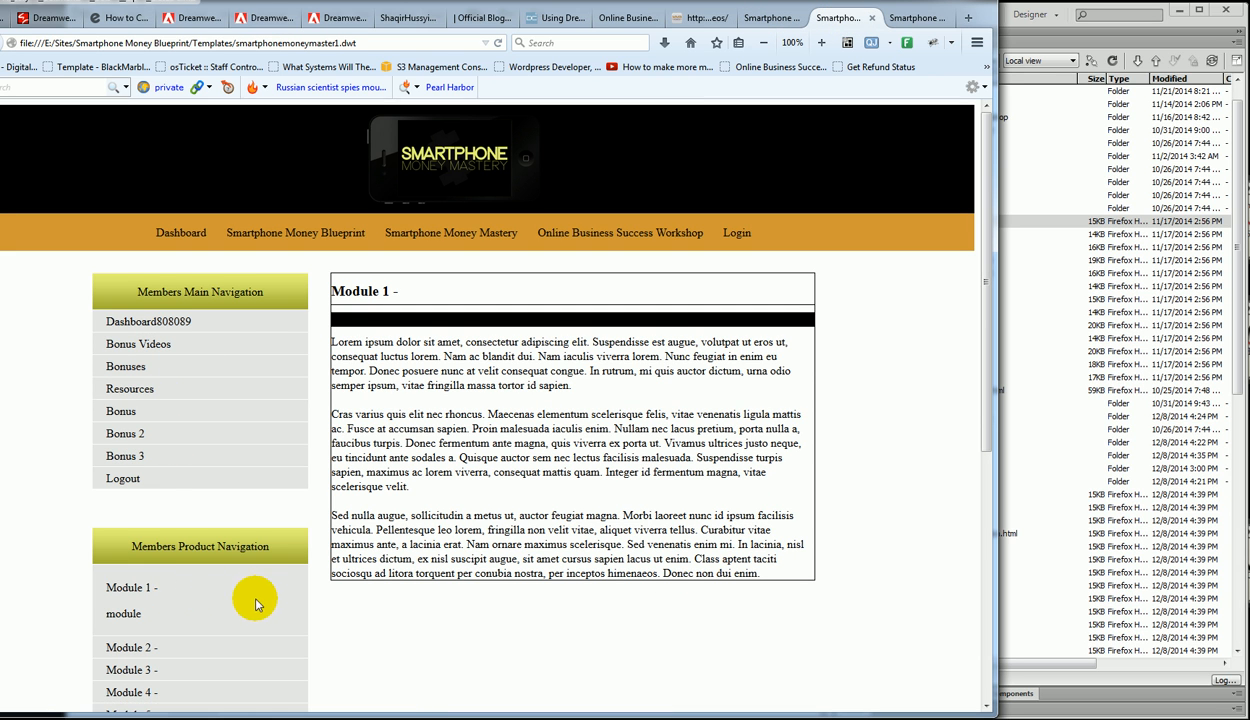
Step: Compare the sidebar module links of the cmbmodule1.html preview with the Members Product Navigation list of the template preview
left_click(907, 19)
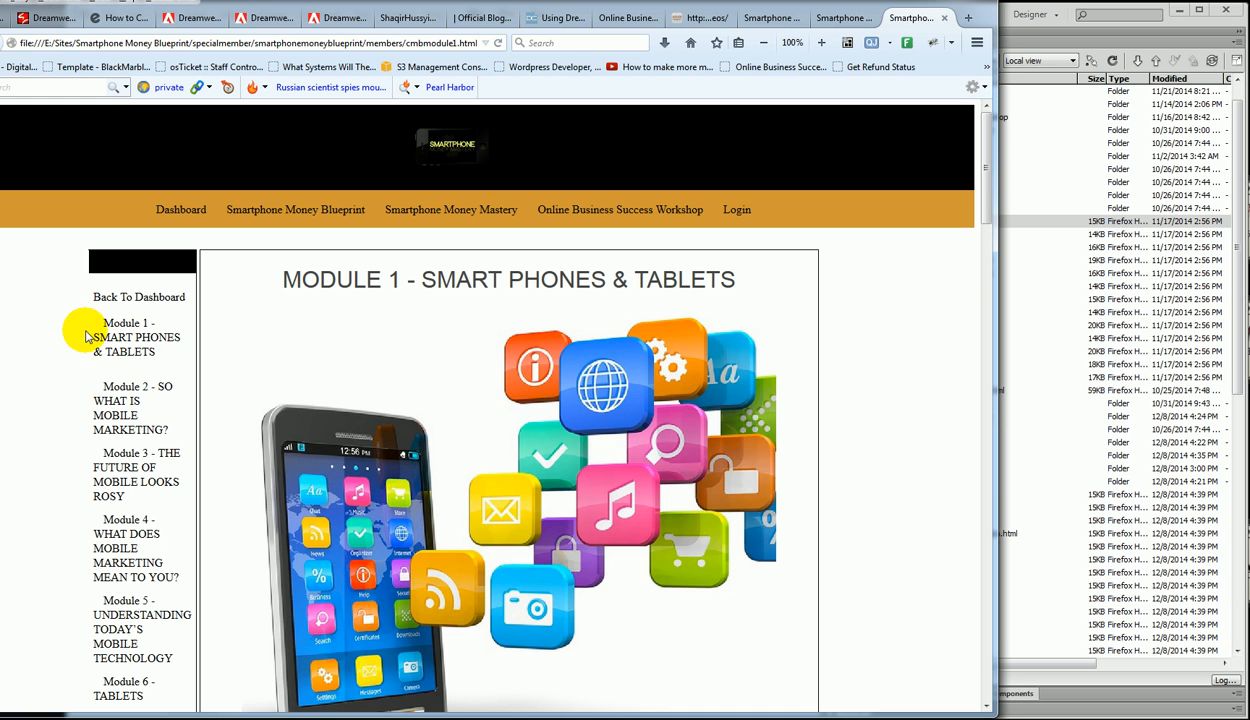
left_click(850, 18)
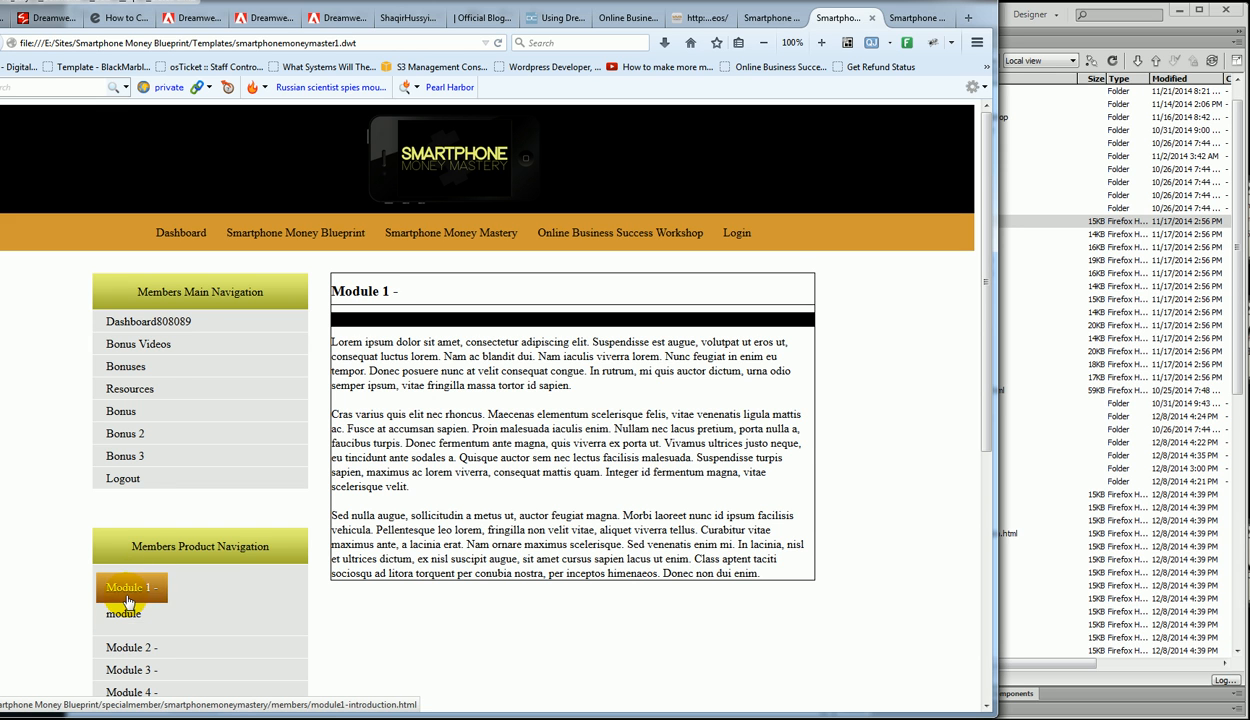
scroll(126, 580, "down", 3)
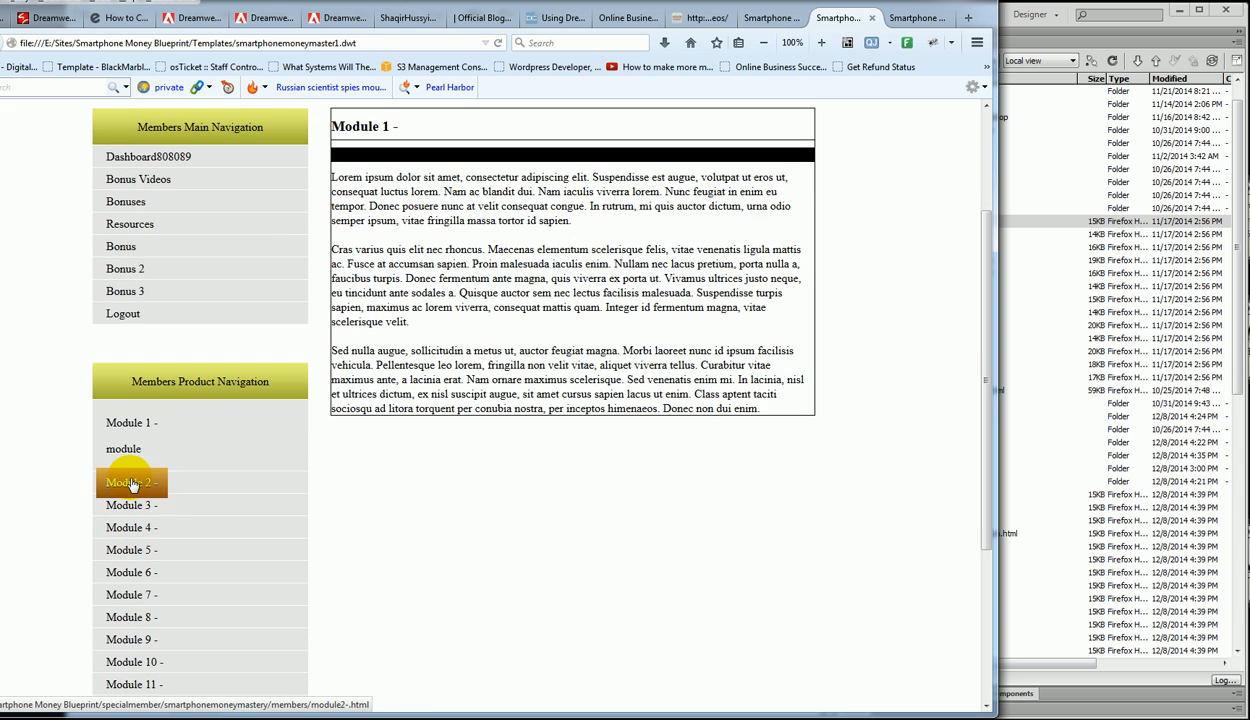
left_click(900, 18)
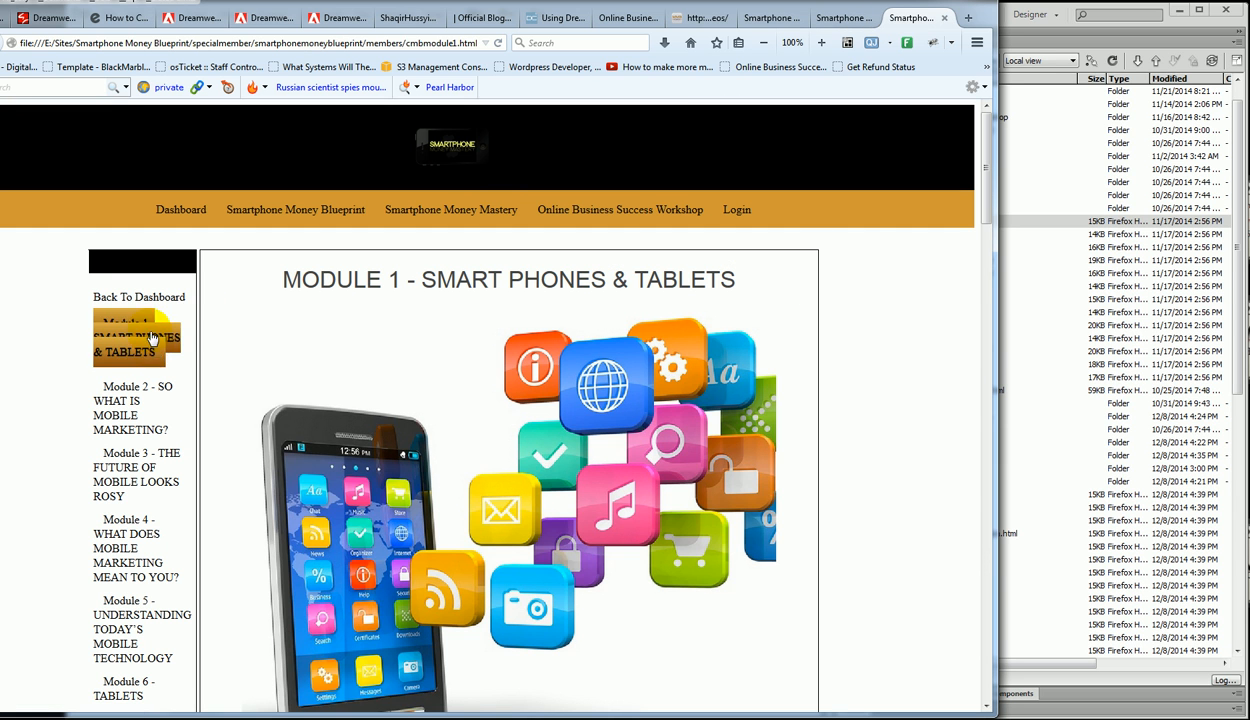
left_click(848, 20)
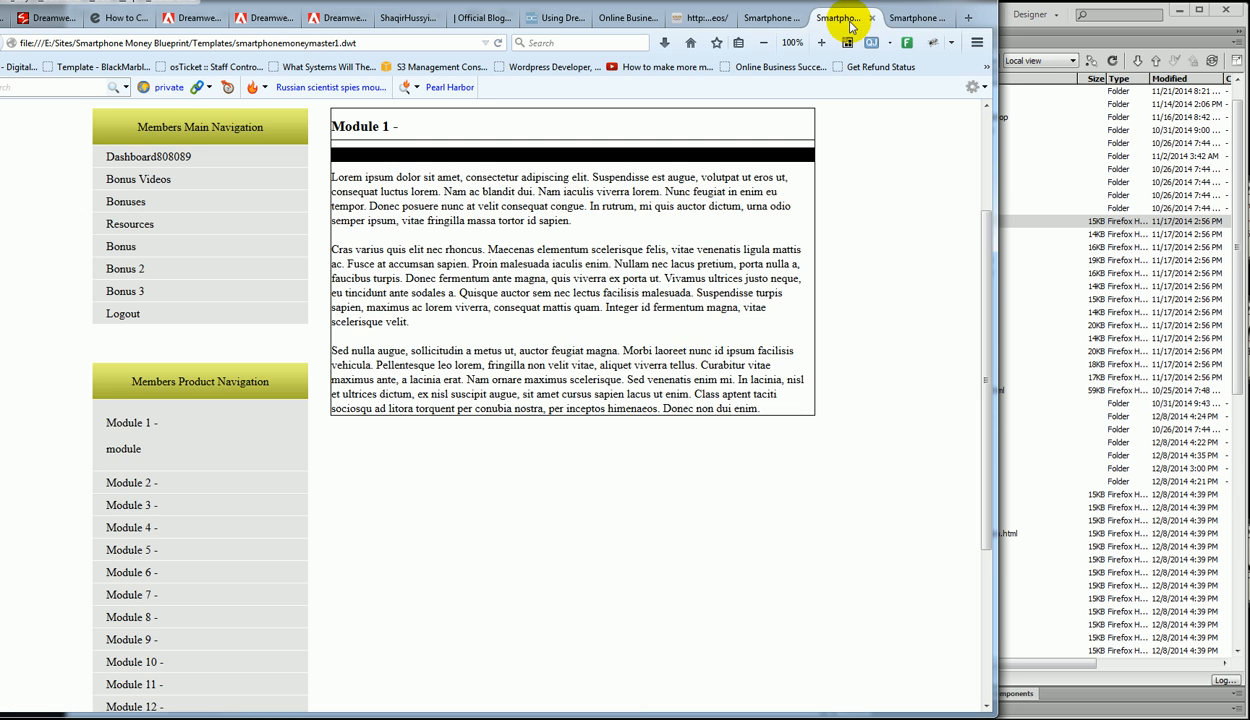
Step: Examine the header, navigation menus and body text of the online Smartphone Money Mastery dashboard
left_click(783, 22)
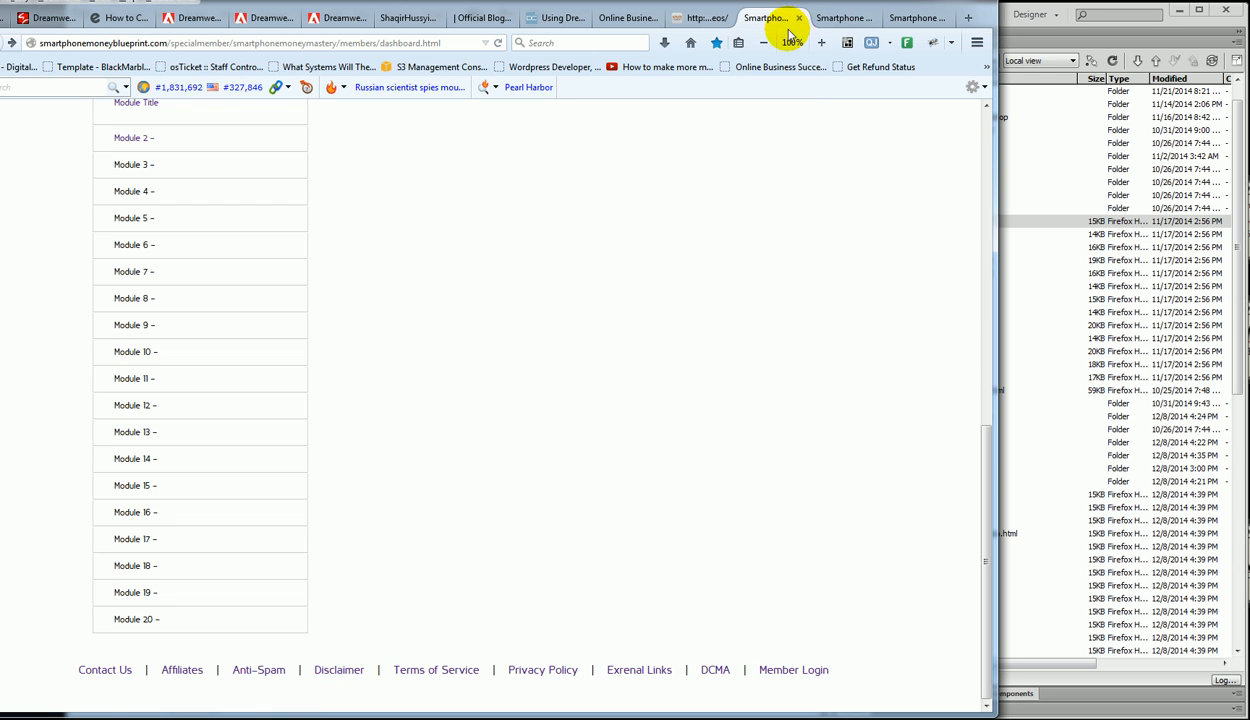
left_click_drag(985, 460, 982, 106)
scroll(397, 365, "down", 2)
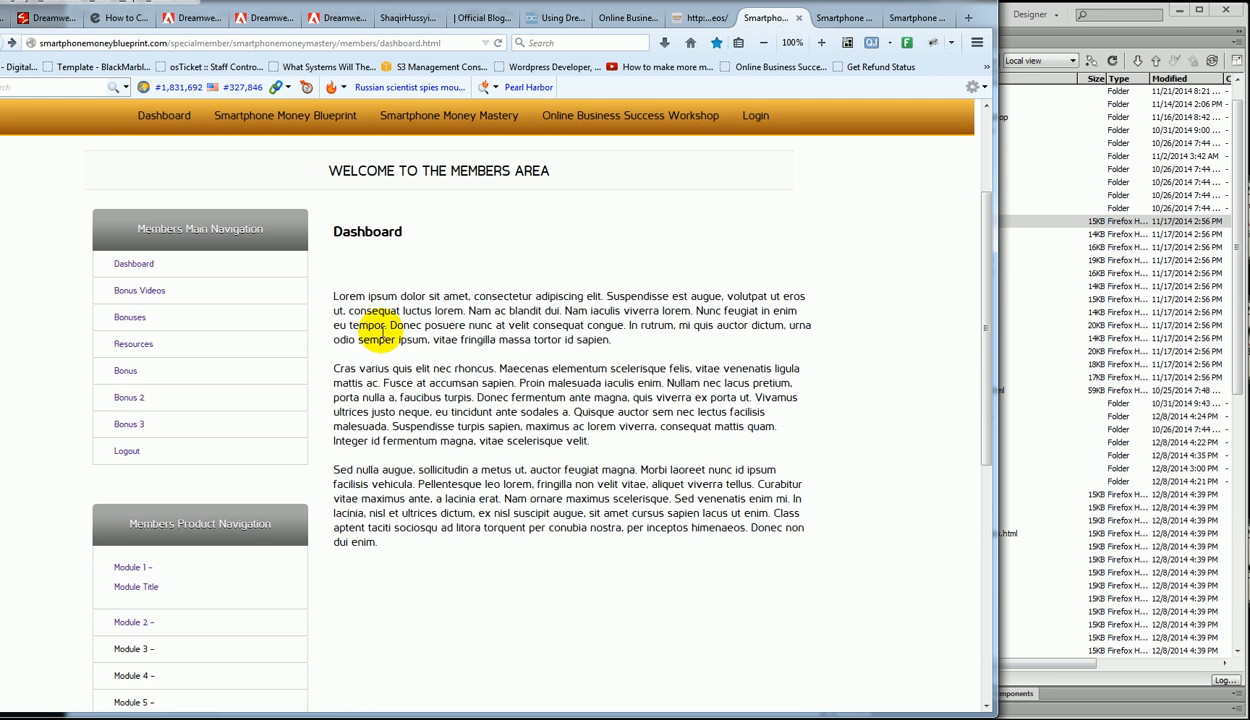
scroll(406, 424, "up", 3)
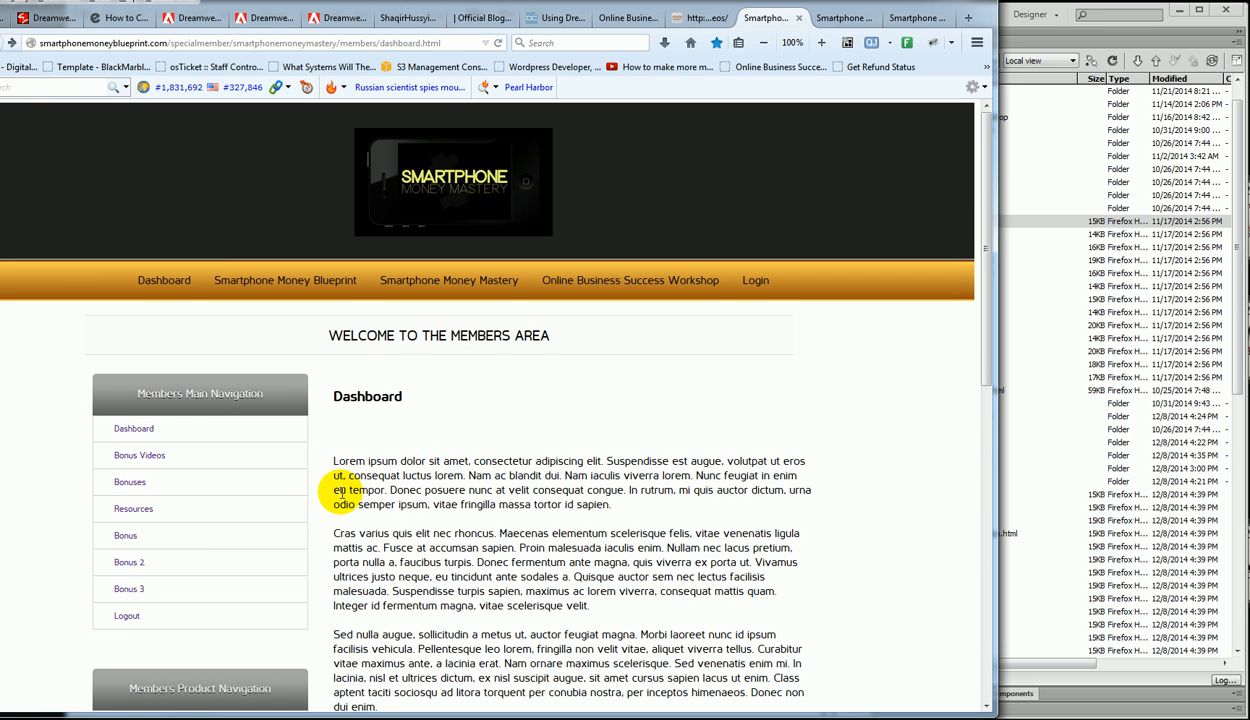
Step: Examine the Blueprint Module 1 section of the Online Business Success sales page, highlighting its introductory paragraph
left_click(628, 22)
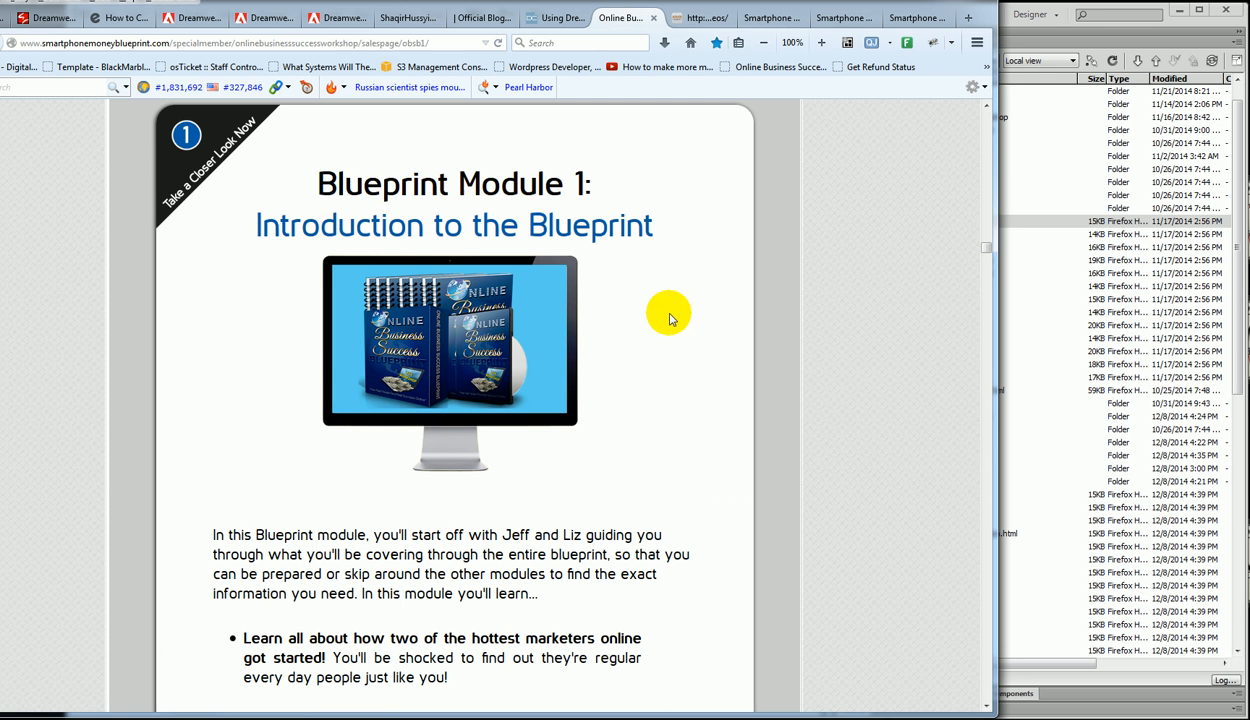
left_click_drag(226, 536, 540, 595)
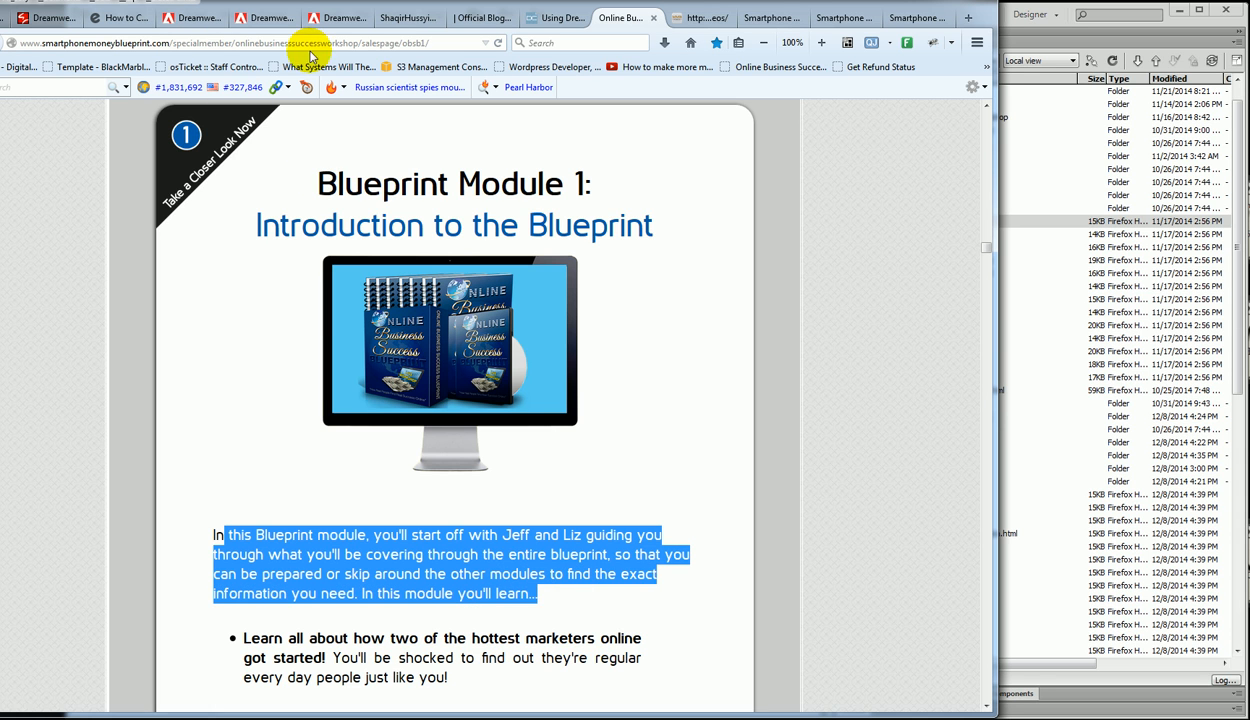
left_click(684, 427)
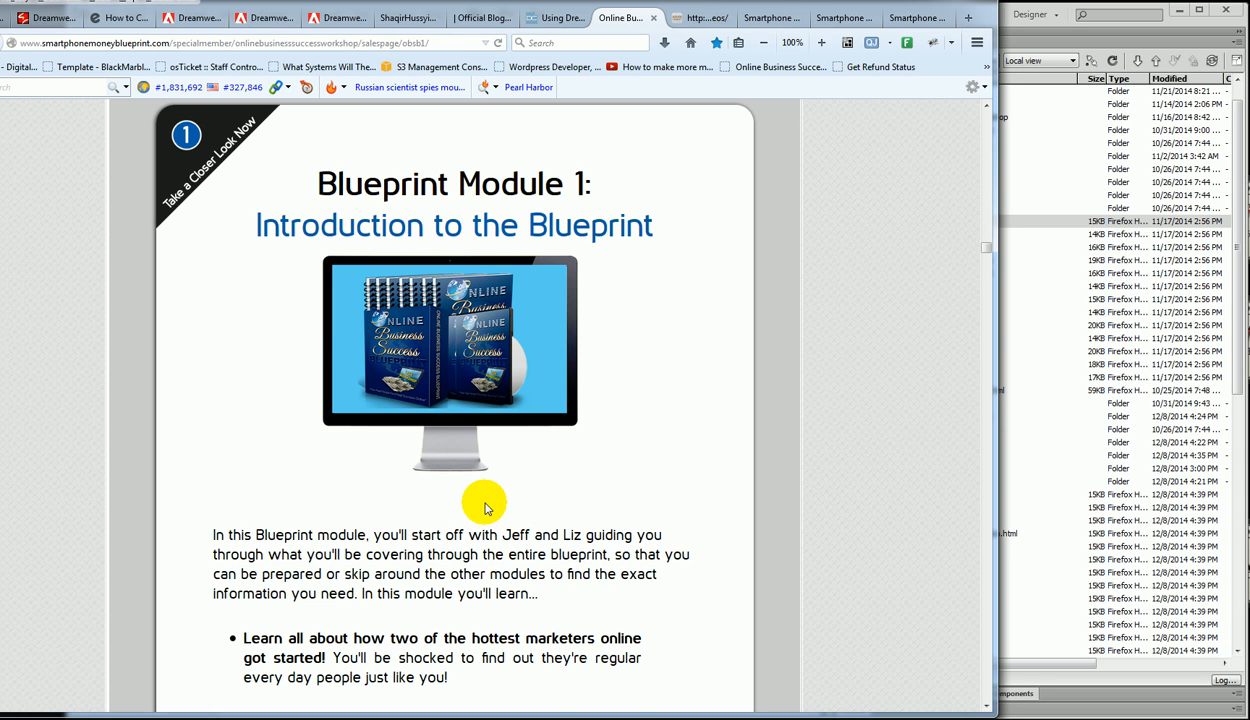
scroll(490, 505, "down", 3)
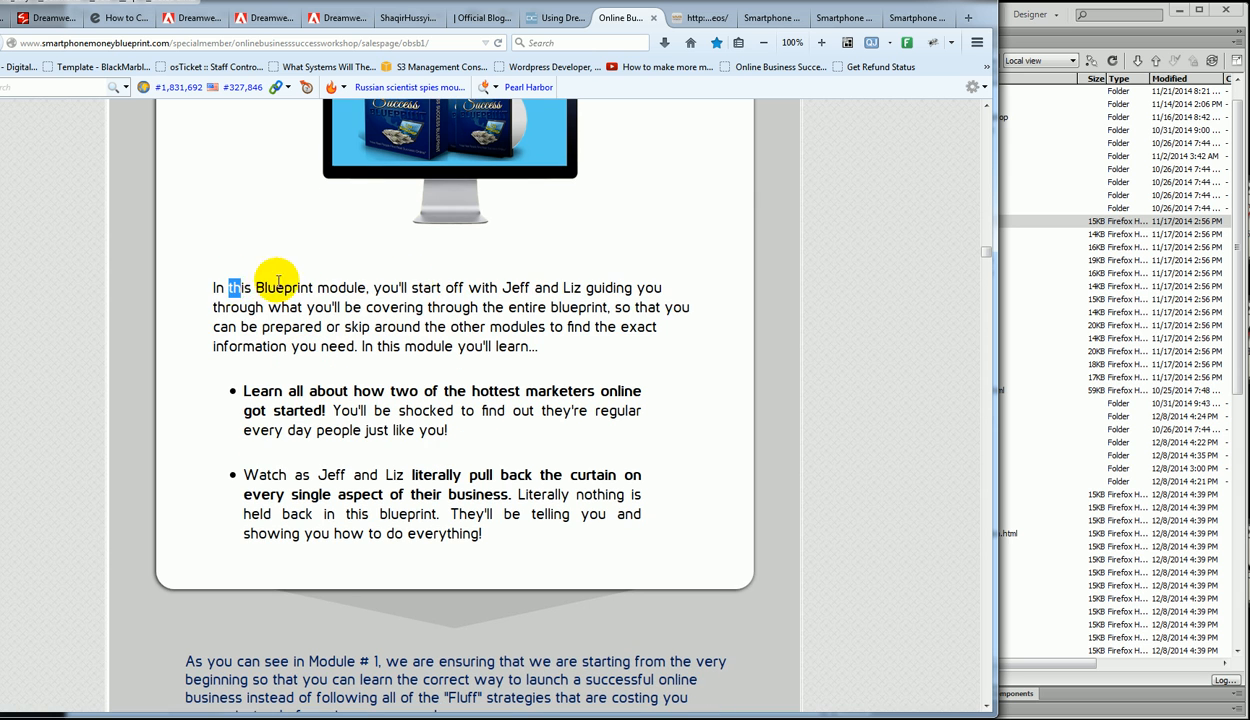
left_click_drag(232, 285, 549, 329)
scroll(564, 383, "up", 4)
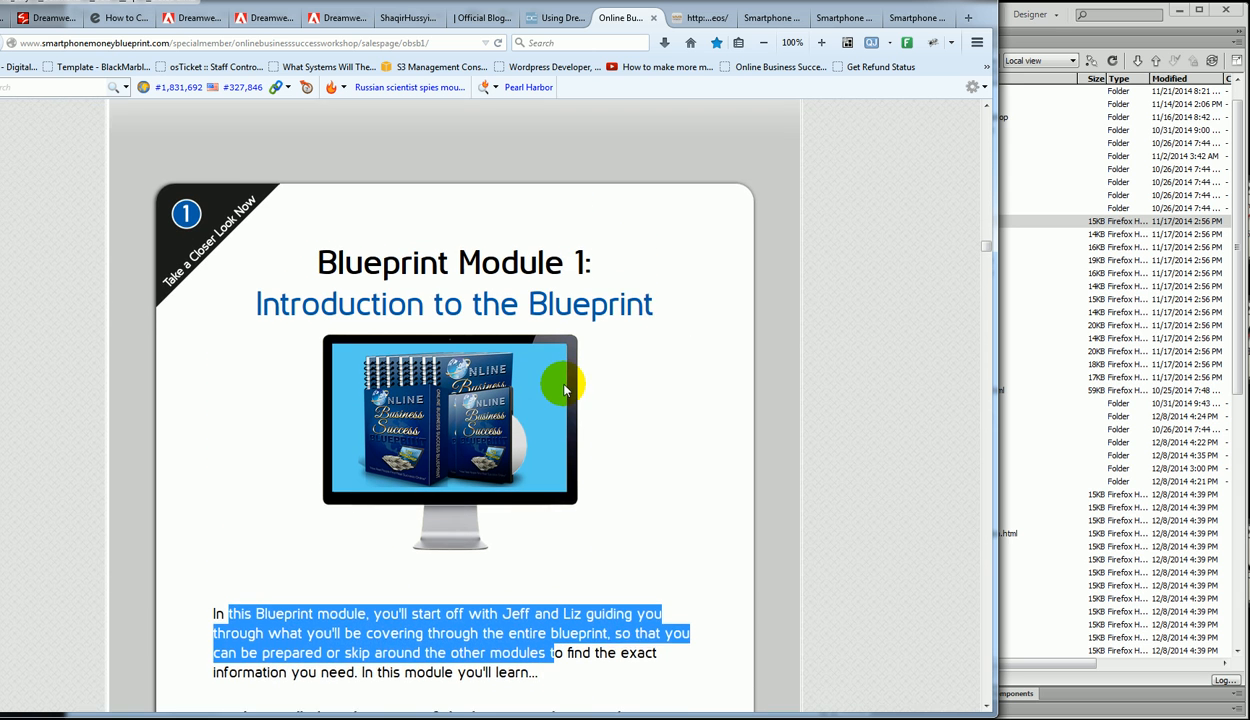
scroll(564, 388, "down", 1)
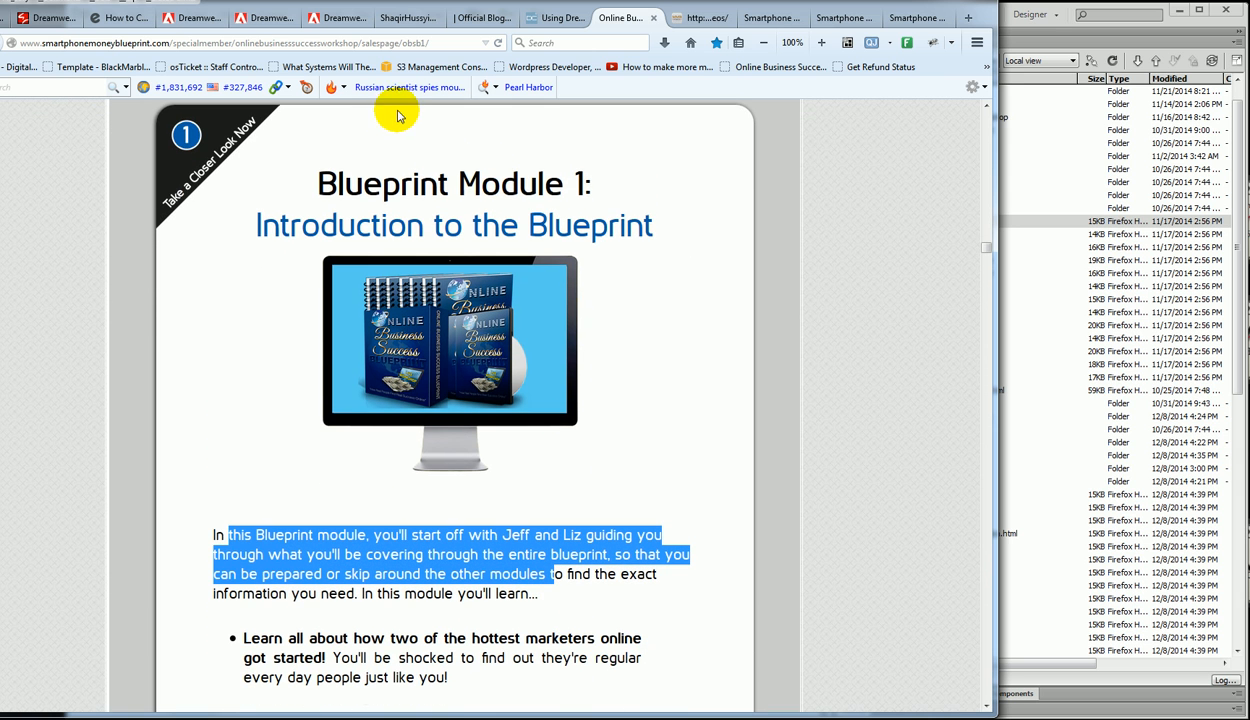
Step: Compare the online Smartphone Money Mastery dashboard's styling with the template preview and the Millionaire Videos page, ending on the dashboard
left_click(838, 24)
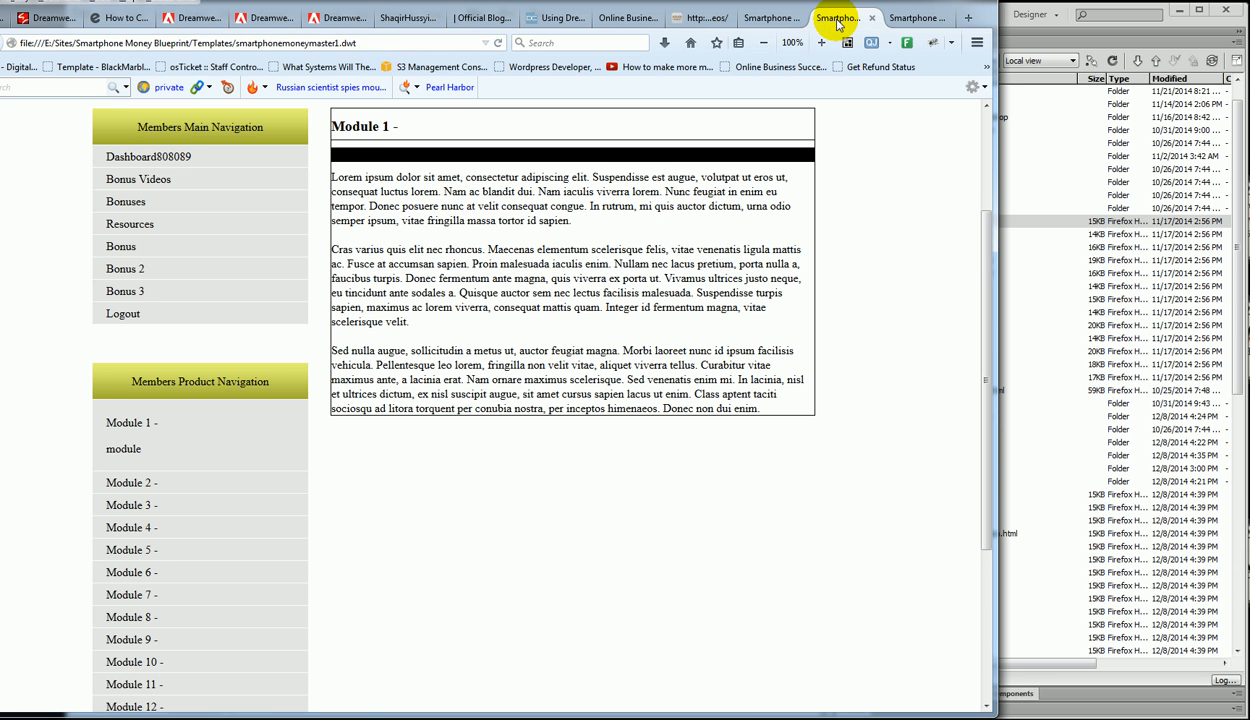
left_click(768, 22)
scroll(778, 548, "down", 5)
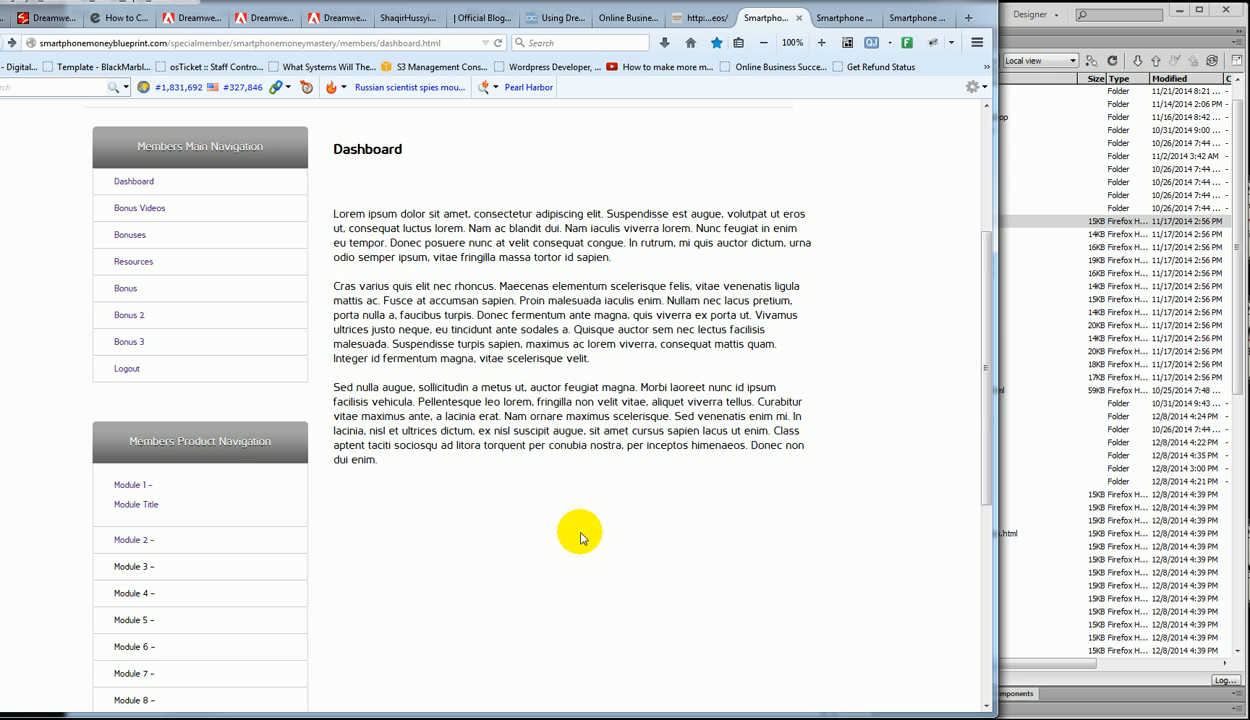
scroll(544, 538, "up", 3)
left_click(697, 18)
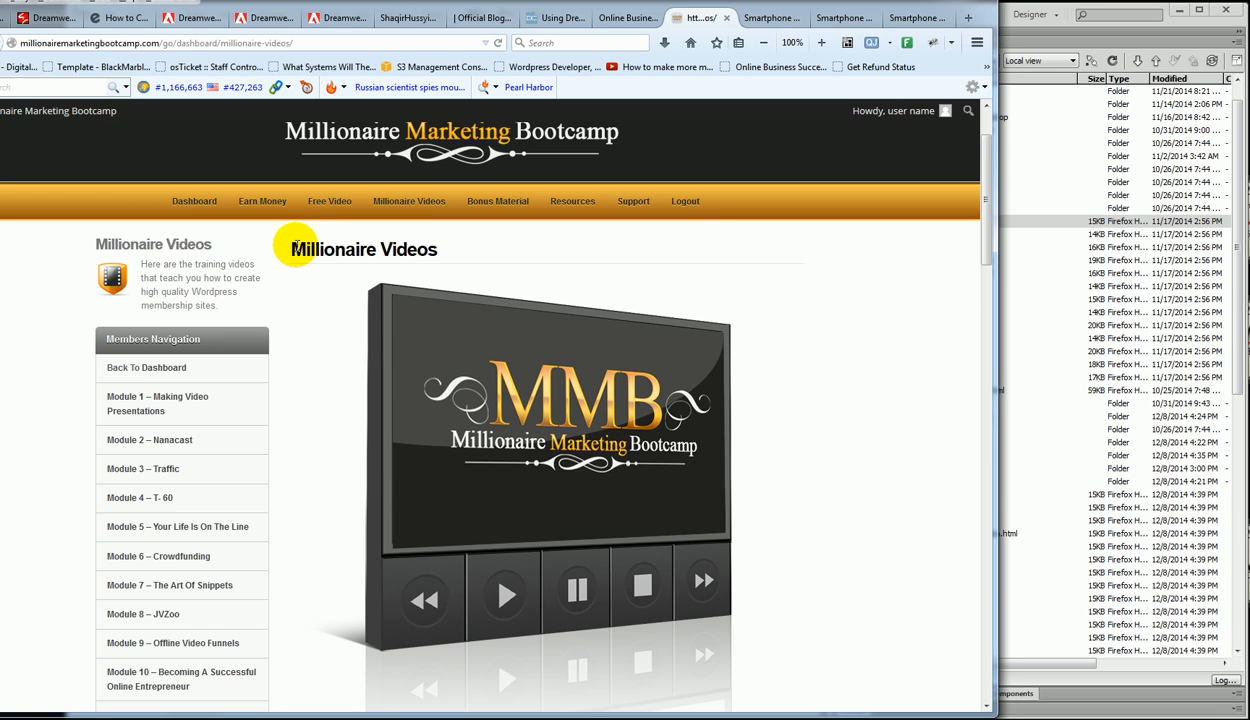
left_click(768, 18)
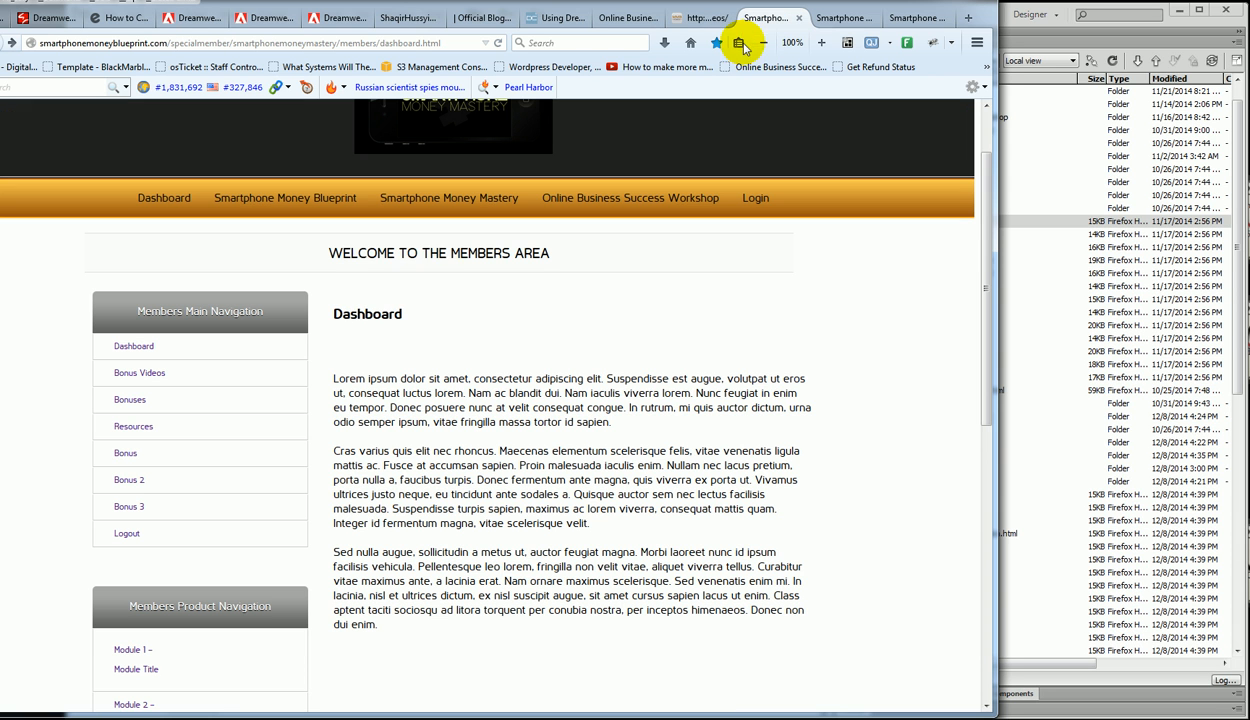
left_click(855, 18)
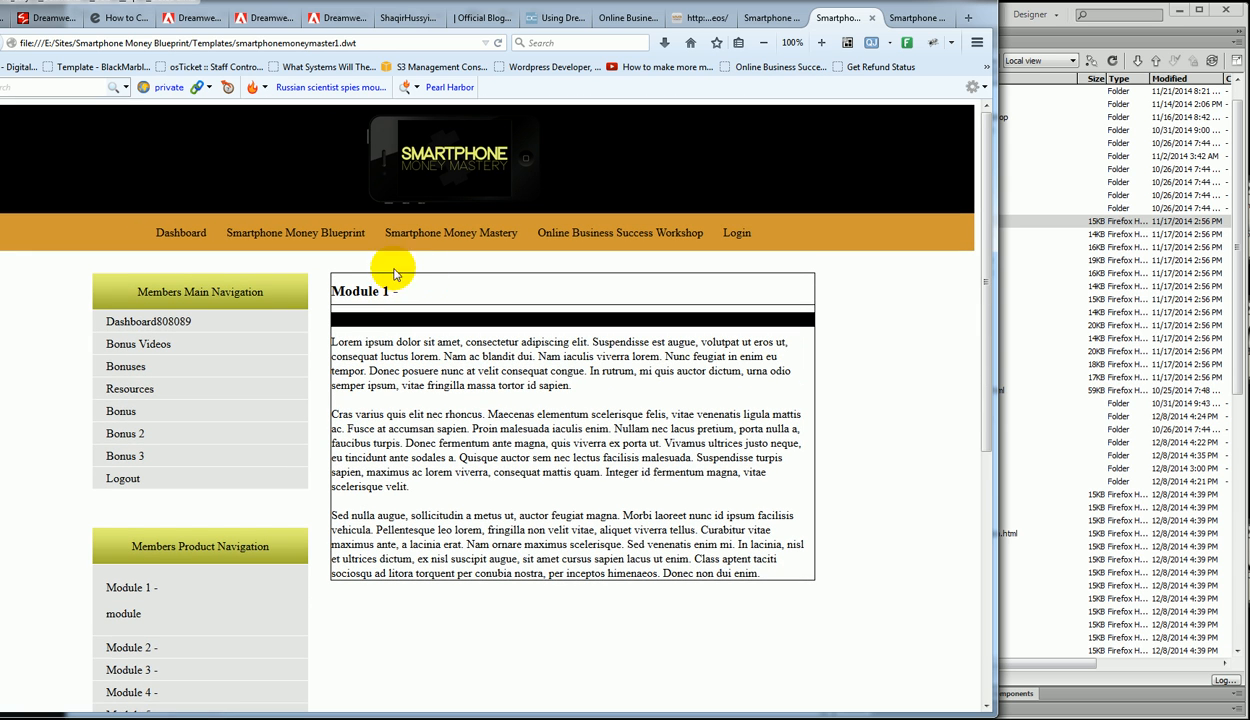
left_click(767, 20)
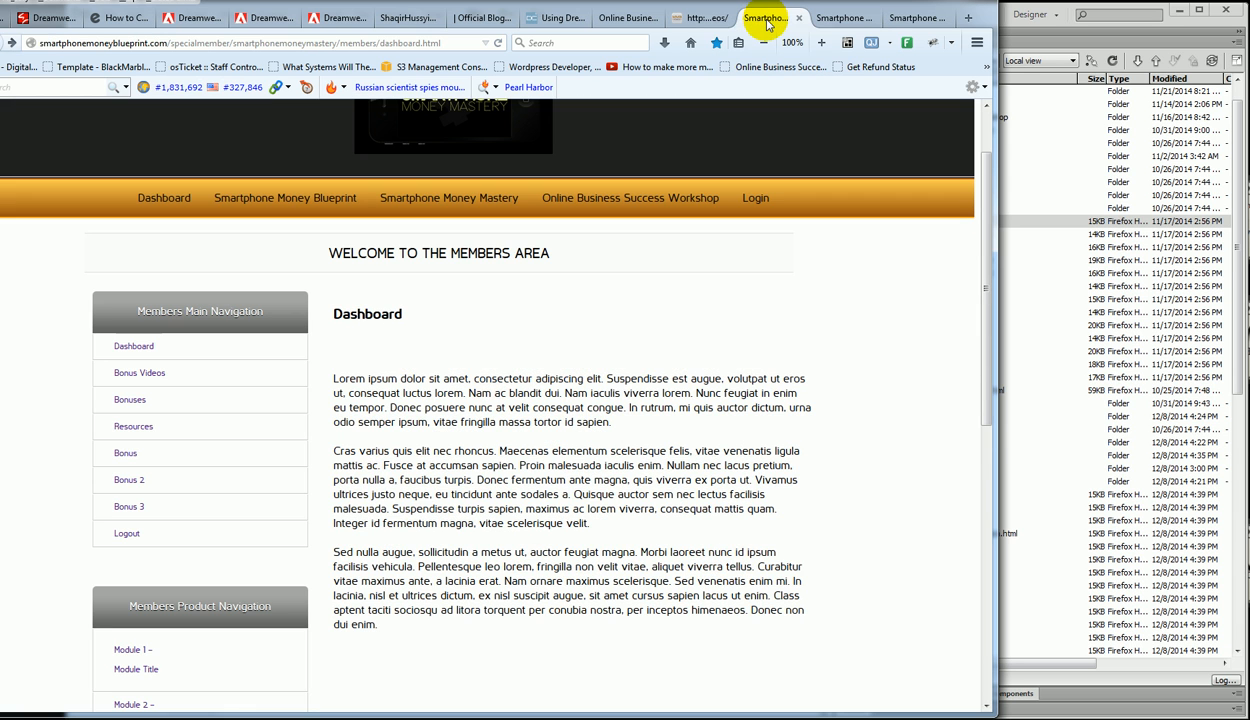
Step: Switch to Dreamweaver and highlight the Content Title and Content placeholder text in the smartphonemoneymaster1.dwt template
left_click(700, 19)
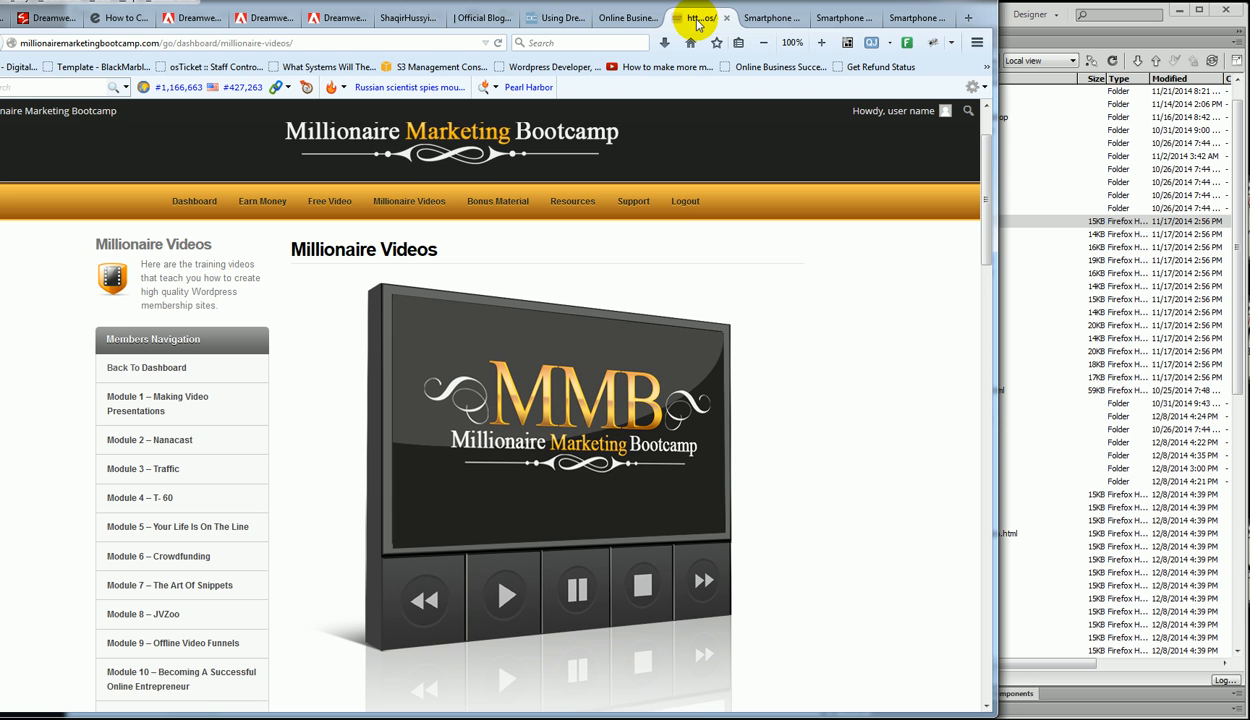
left_click(1150, 14)
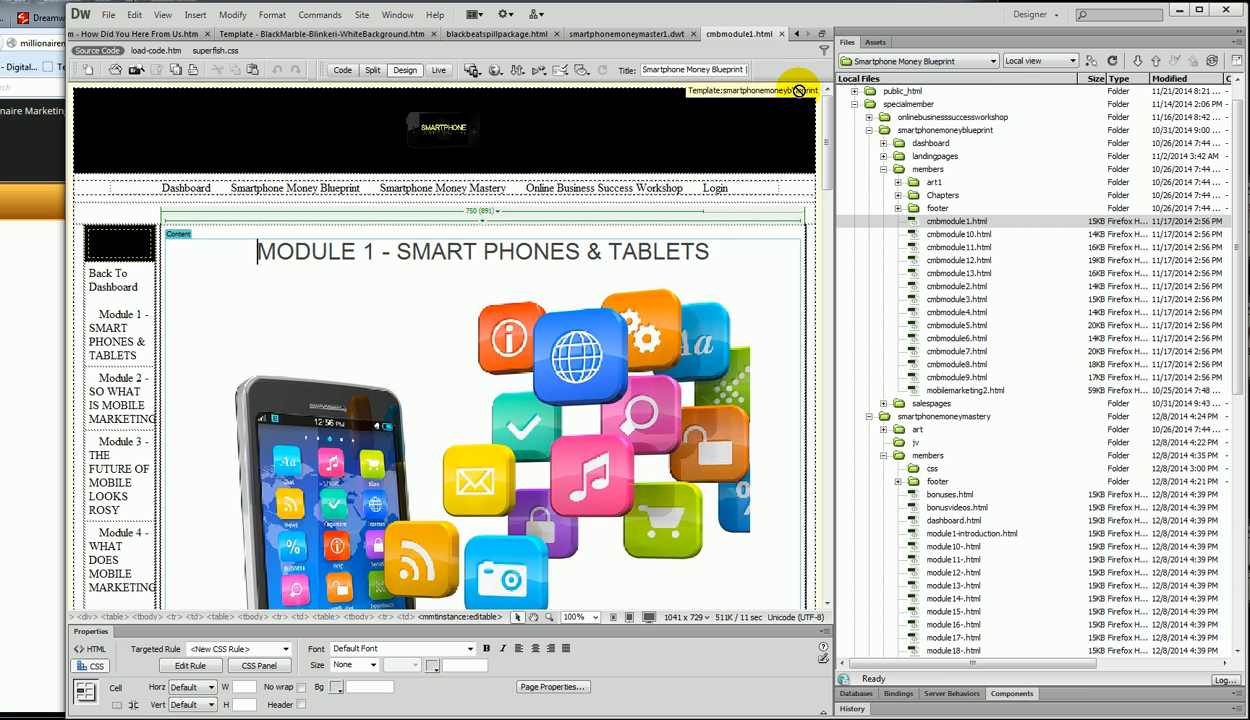
left_click(603, 33)
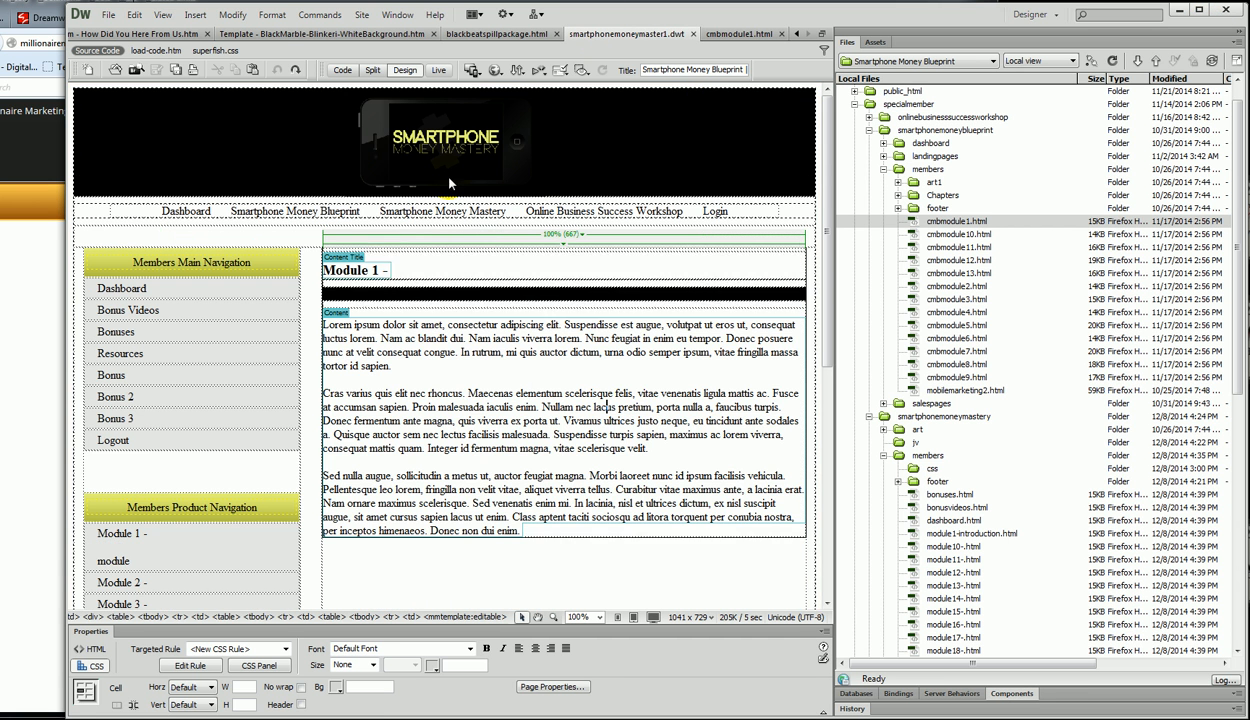
double_click(373, 270)
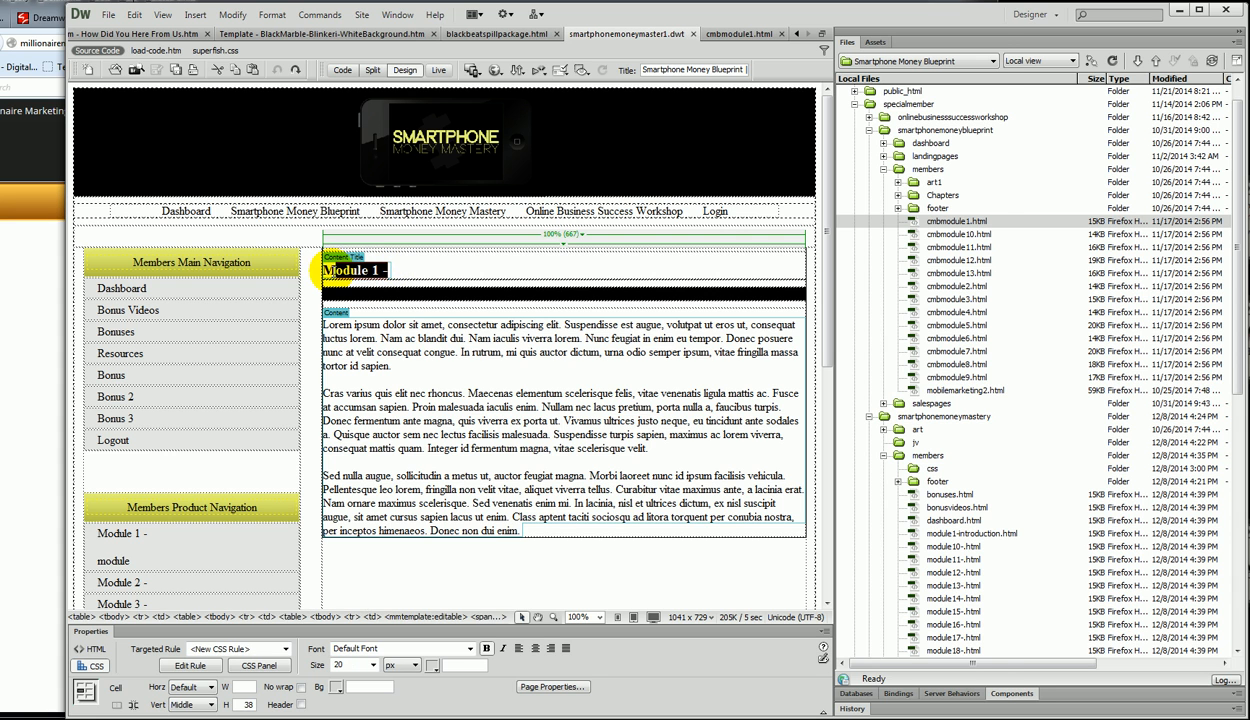
key("alt+Tab")
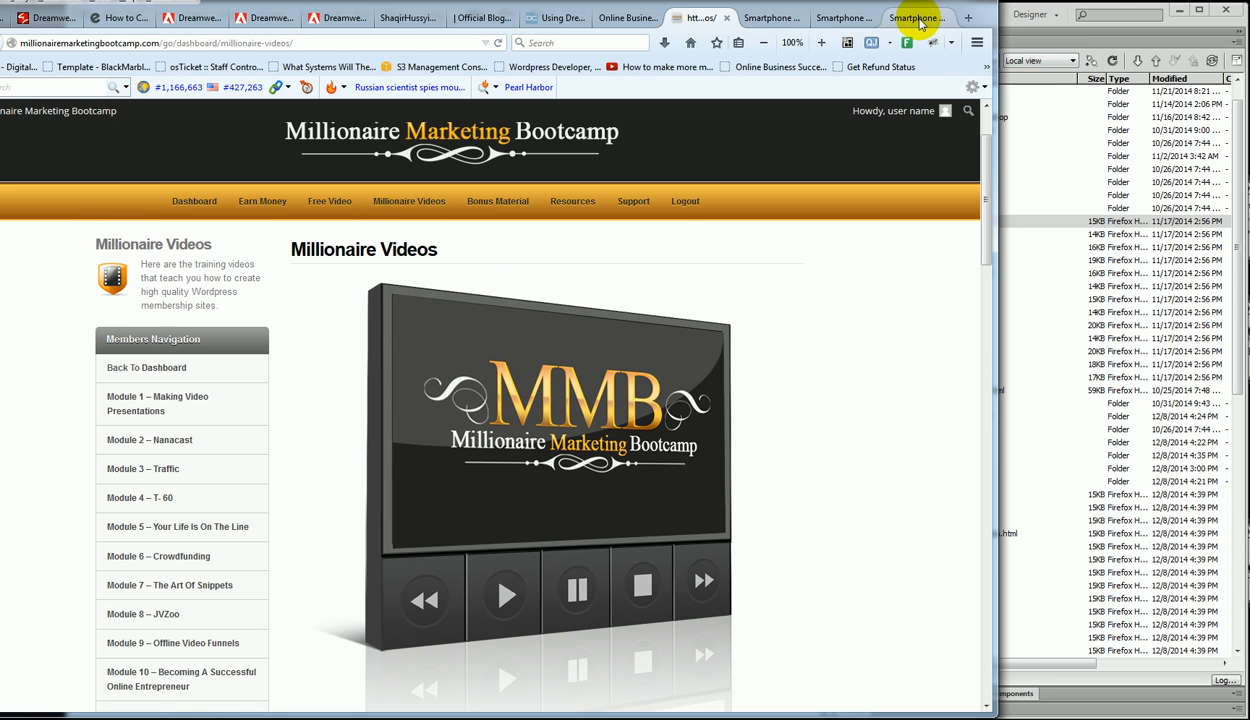
left_click(1163, 22)
left_click_drag(323, 338, 565, 476)
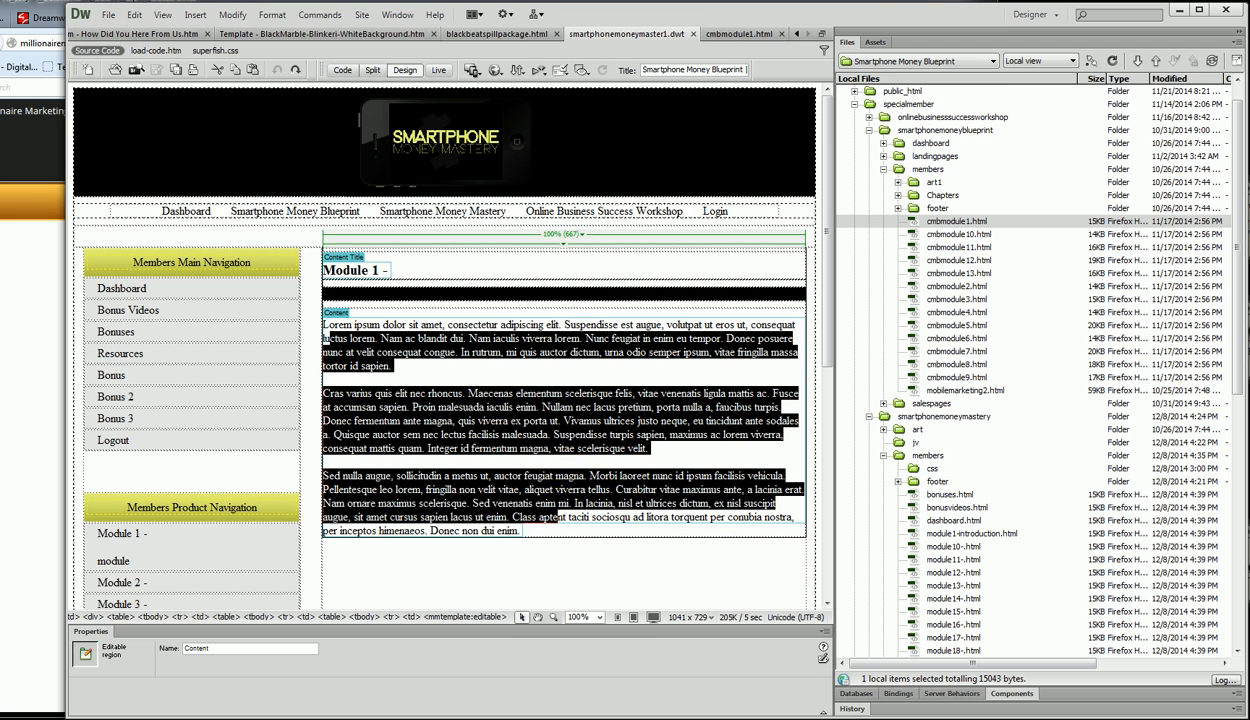
Step: Switch back to the browser and compare the Millionaire Videos page content with the Blueprint Module 1 section of the sales page
key("alt+Tab")
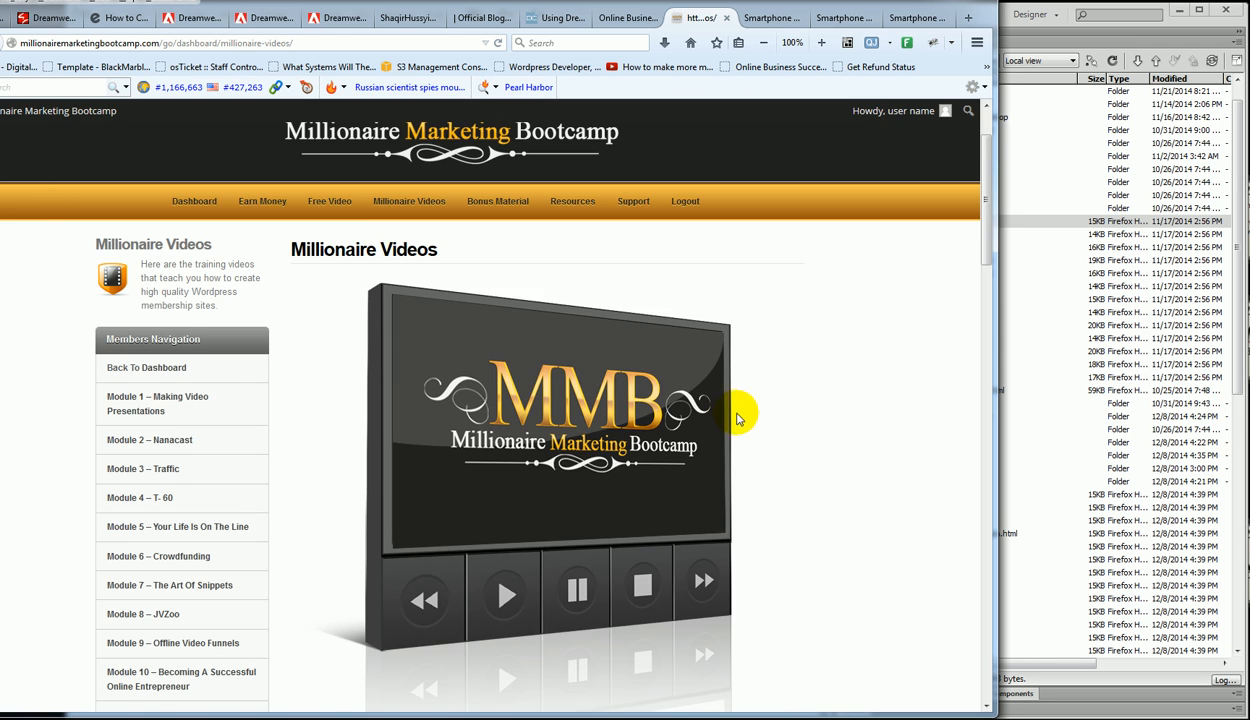
scroll(740, 412, "down", 5)
scroll(585, 391, "up", 3)
left_click(624, 20)
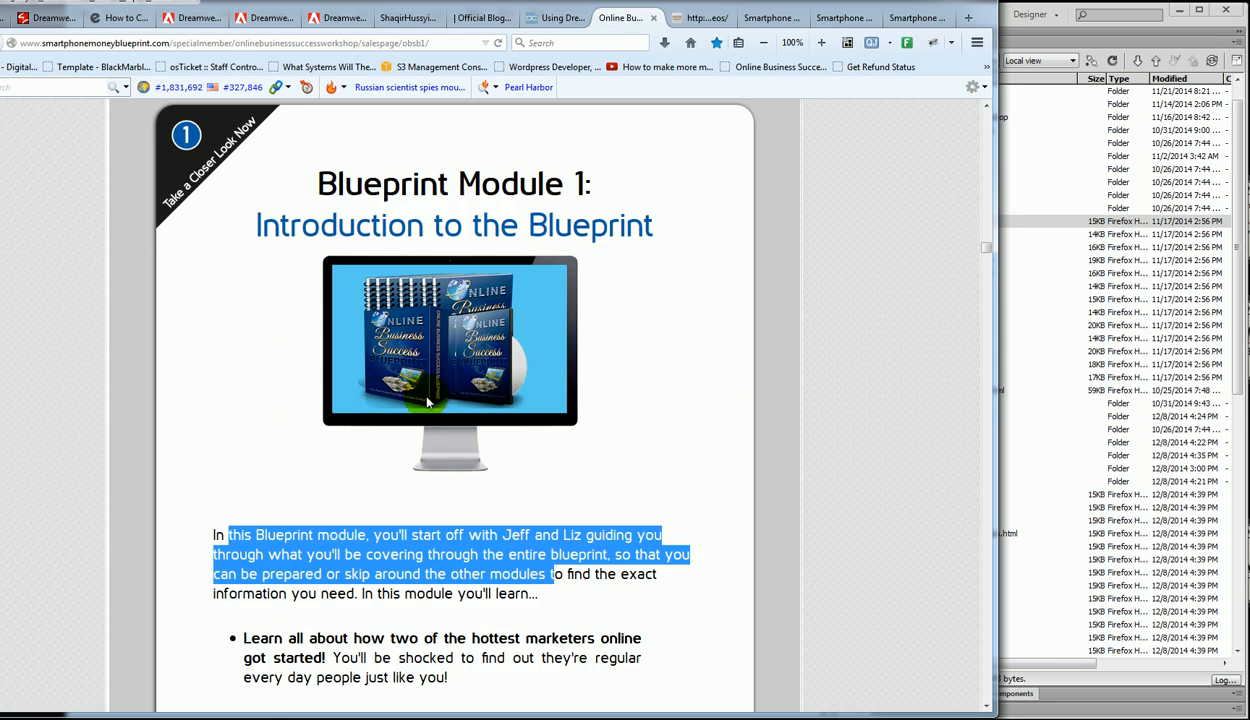
scroll(438, 488, "down", 2)
left_click(423, 428)
scroll(423, 428, "up", 3)
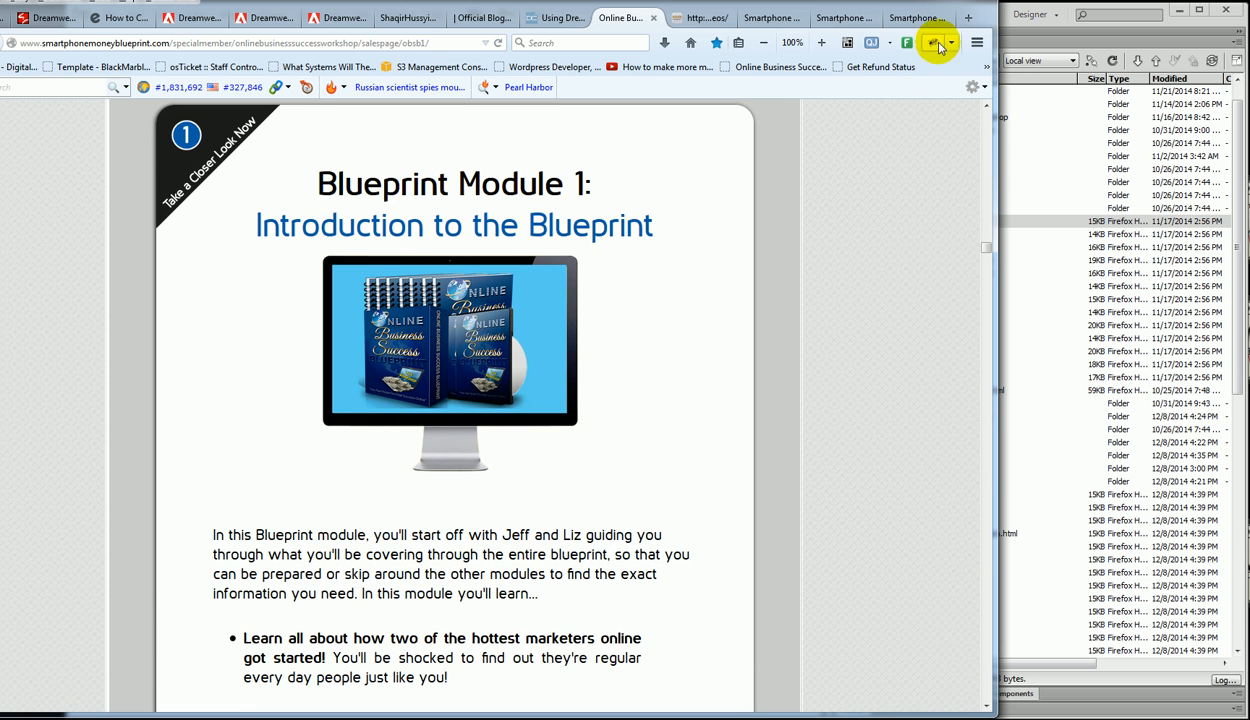
Step: Compare the online dashboard, the template preview and the Millionaire Videos page, ending on the Online Business Success sales page
left_click(772, 18)
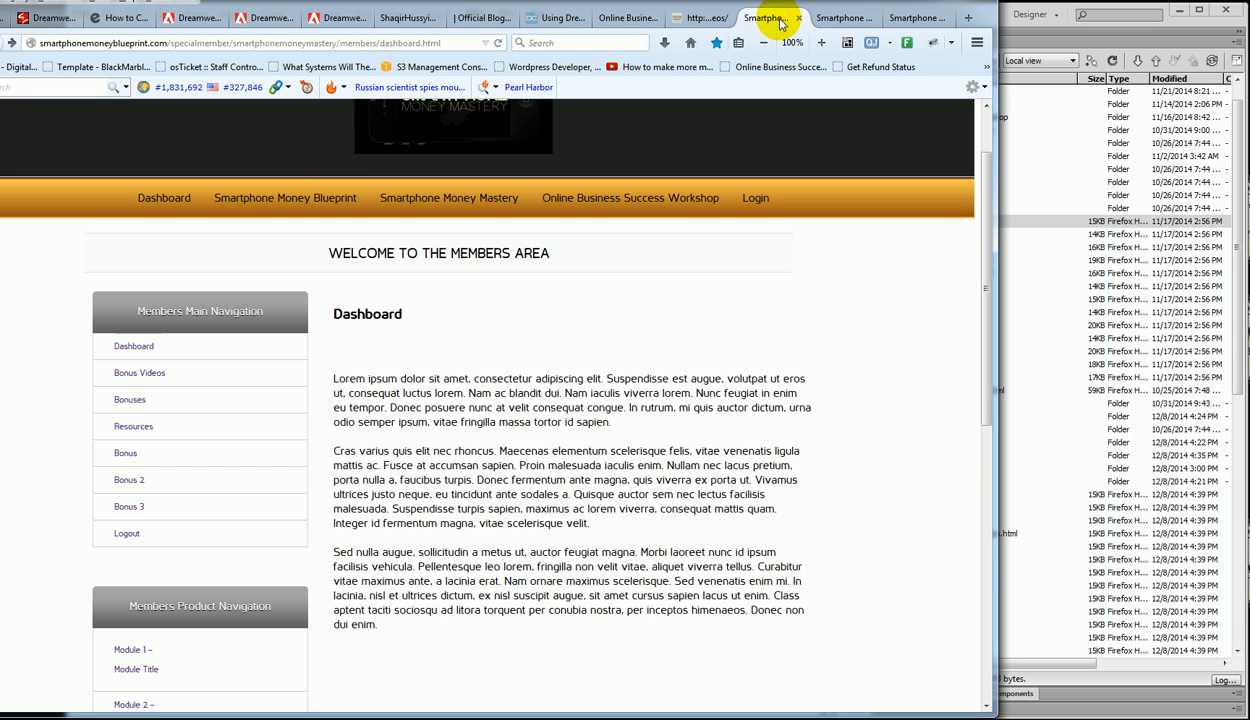
left_click(836, 18)
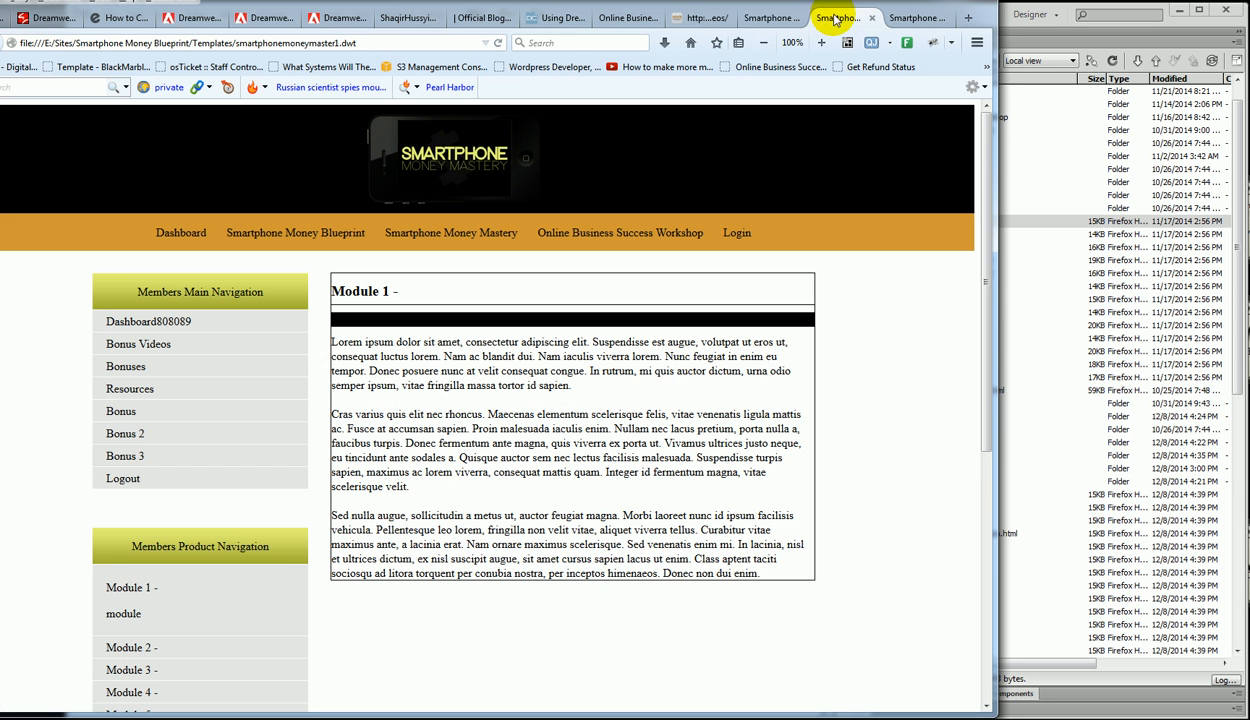
left_click(699, 20)
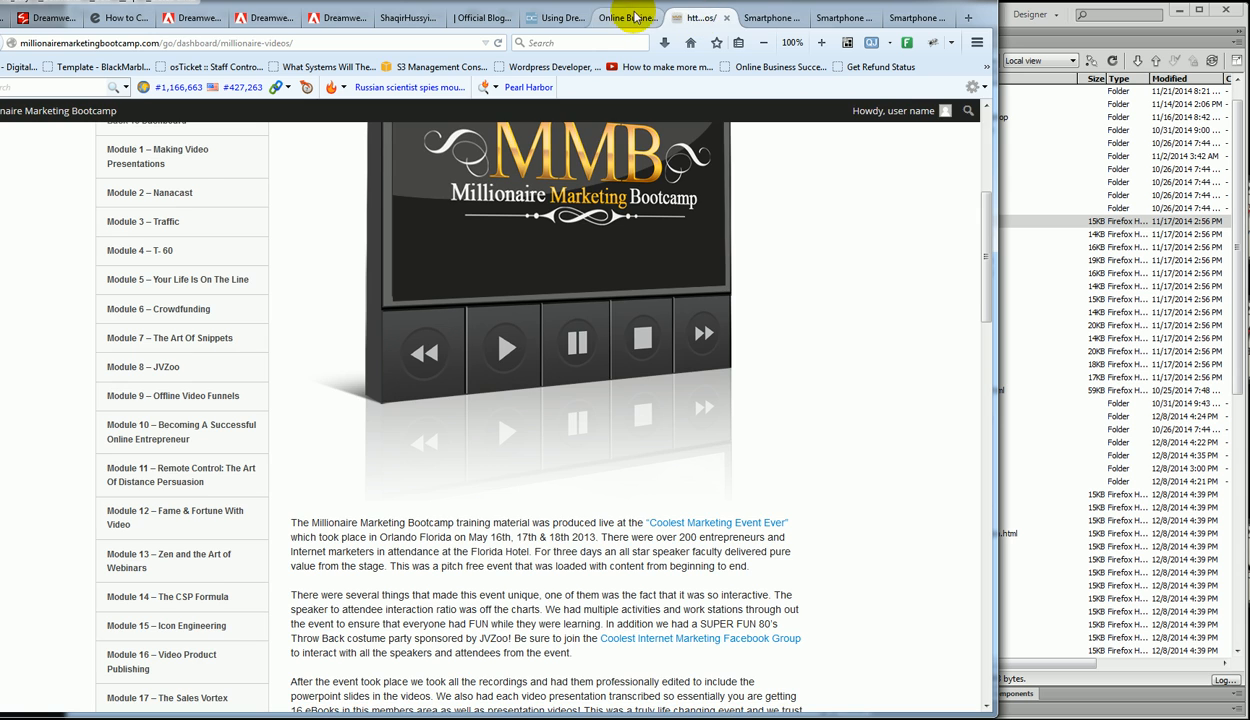
left_click(615, 18)
mouse_move(412, 43)
left_mouse_down()
mouse_move(359, 41)
mouse_move(428, 47)
left_mouse_up()
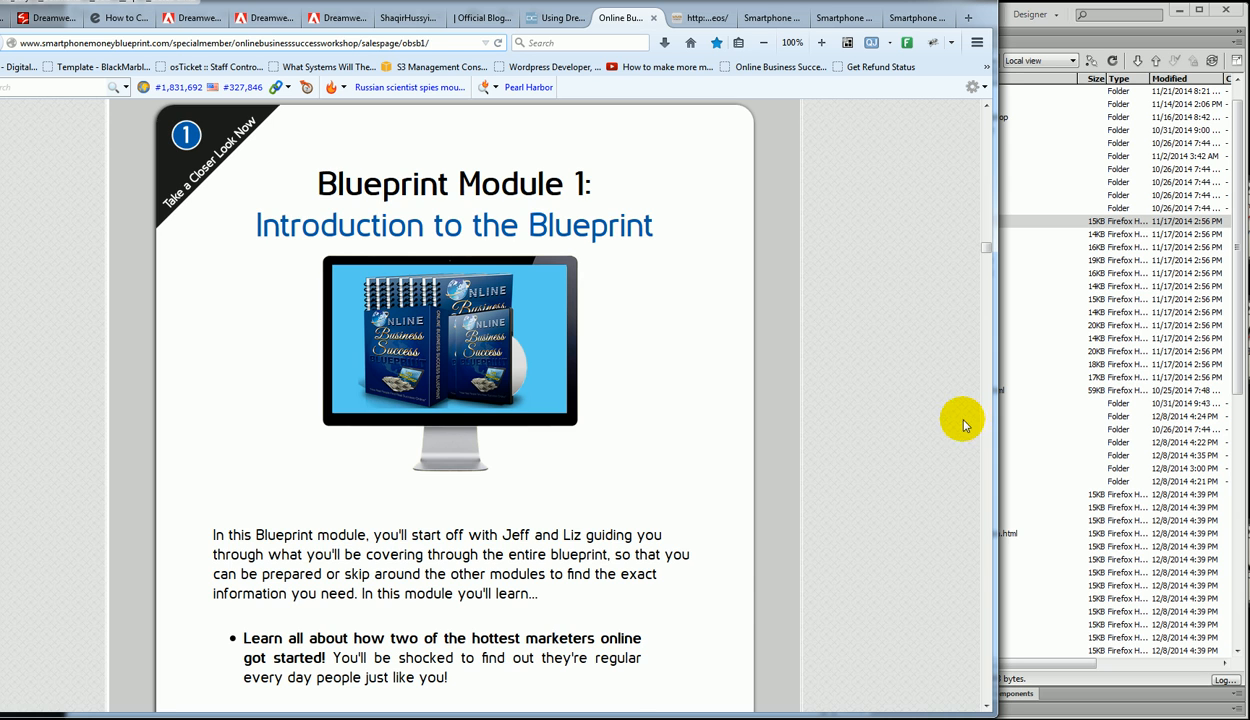
Step: Examine the sales page from the Module 1 bullets to the Blueprint Module 2 heading, highlighting parts of that heading
scroll(846, 436, "down", 3)
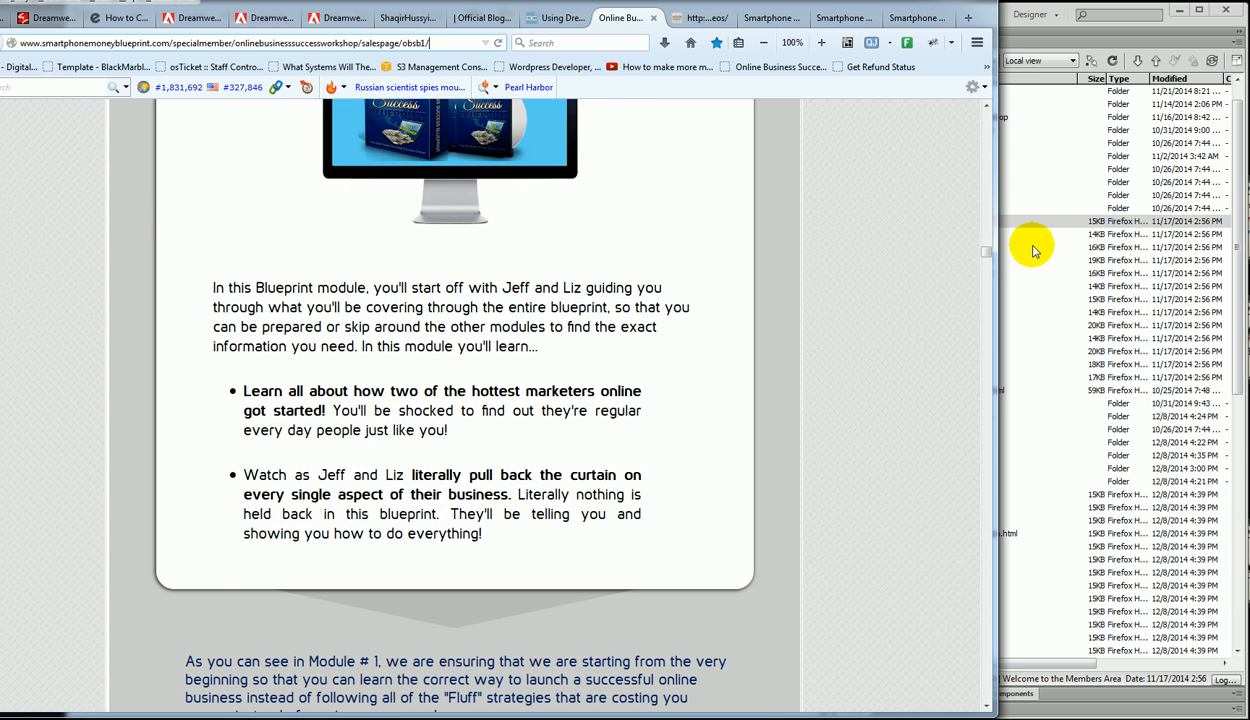
mouse_move(984, 252)
left_mouse_down()
mouse_move(986, 268)
mouse_move(985, 256)
left_mouse_up()
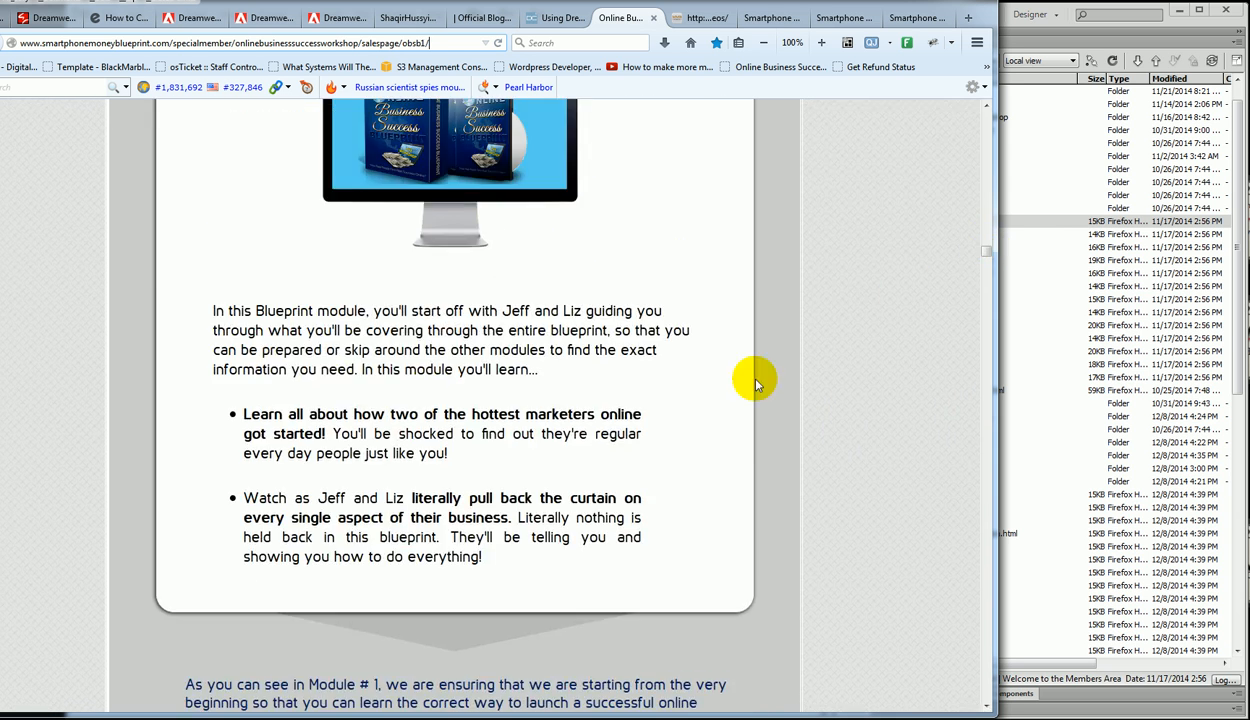
scroll(602, 503, "down", 6)
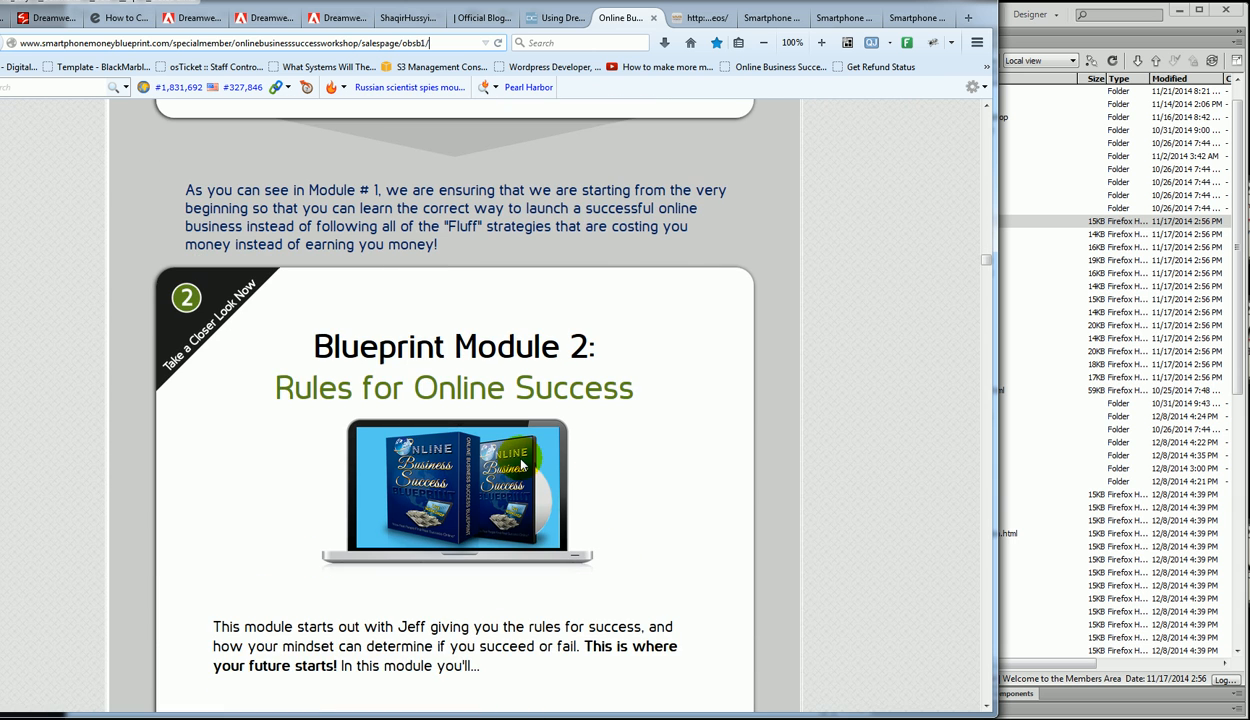
scroll(520, 463, "down", 1)
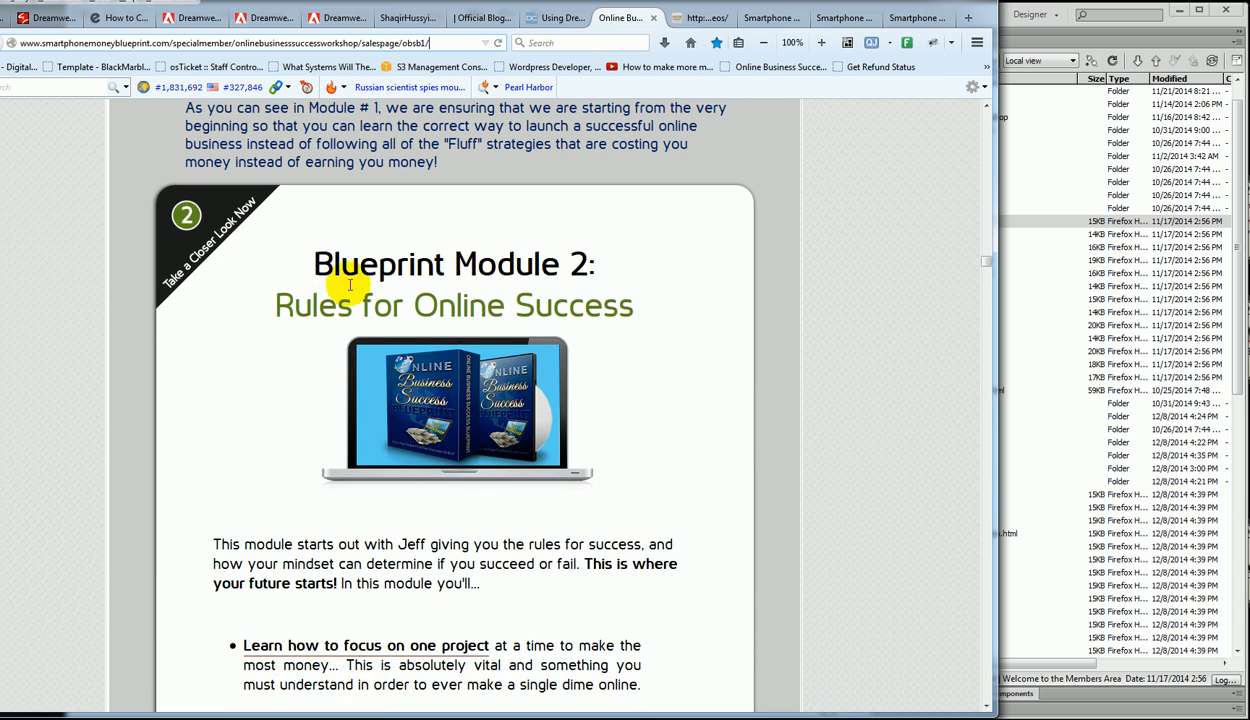
left_click_drag(316, 264, 405, 262)
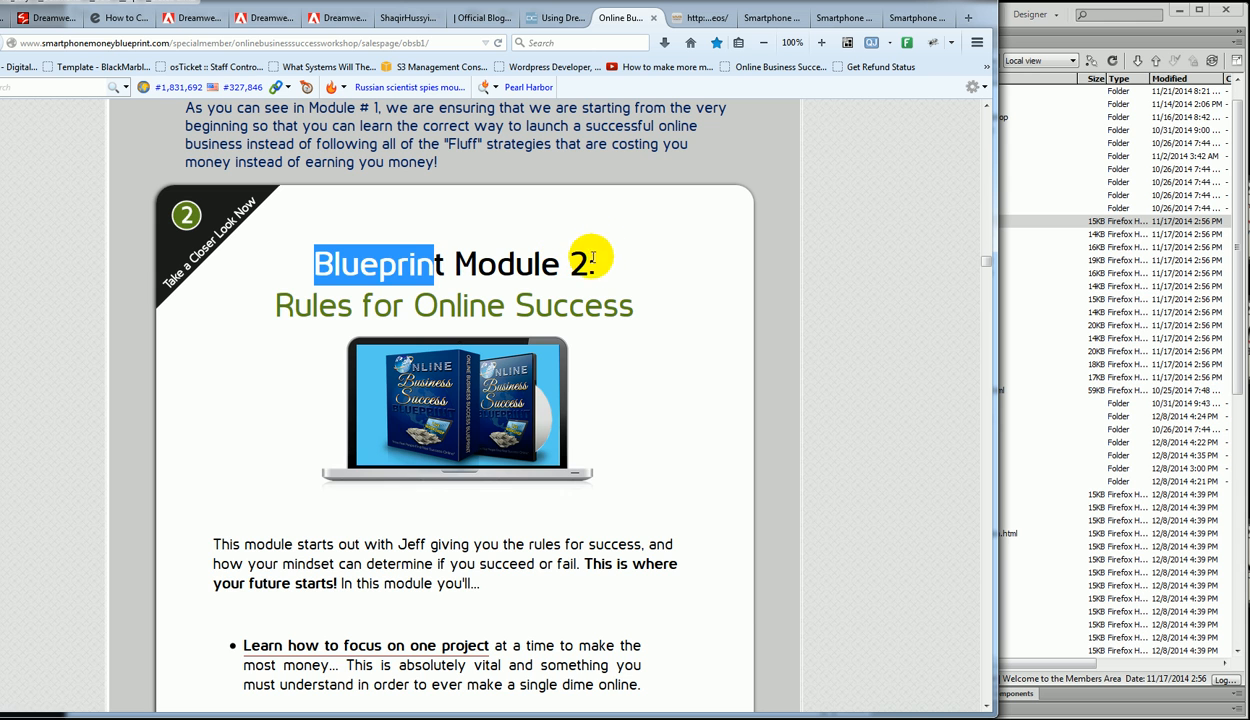
left_click_drag(589, 262, 608, 266)
Step: Examine the Blueprint Module 2 bullet points, highlighting the underlined bold text about planning the day and advertising
scroll(706, 424, "down", 5)
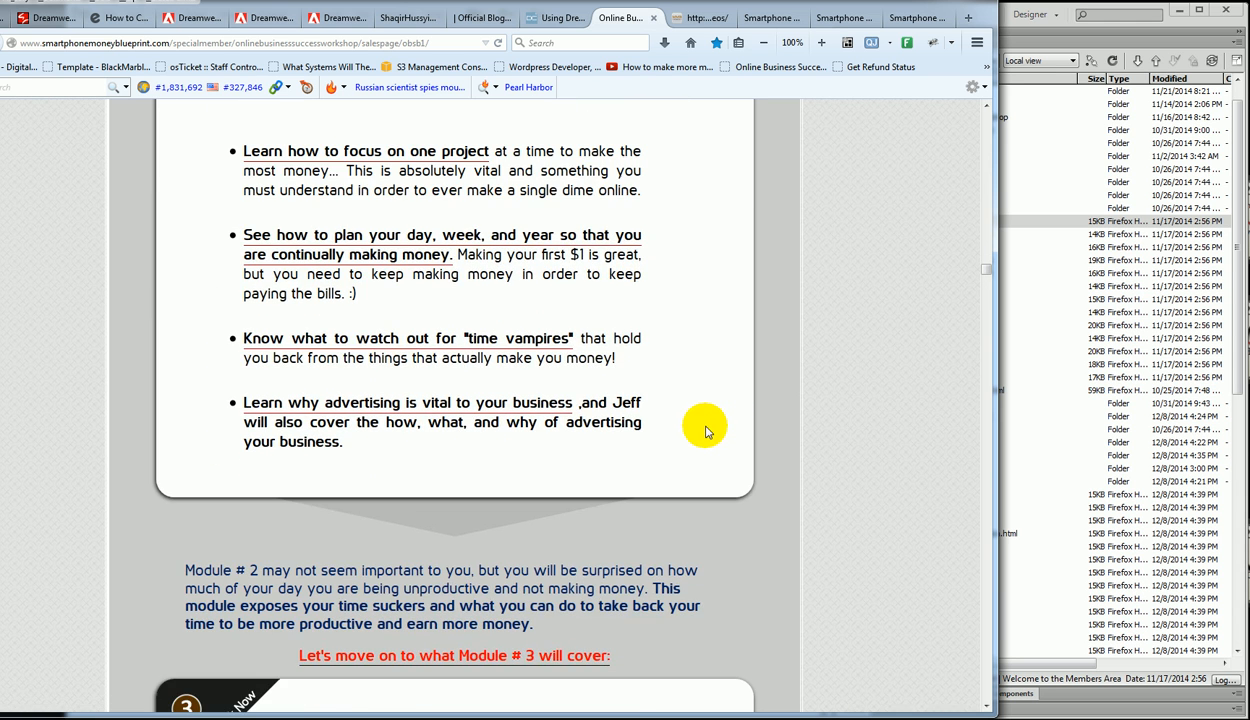
scroll(505, 365, "up", 2)
left_click_drag(455, 422, 246, 399)
left_click(262, 403)
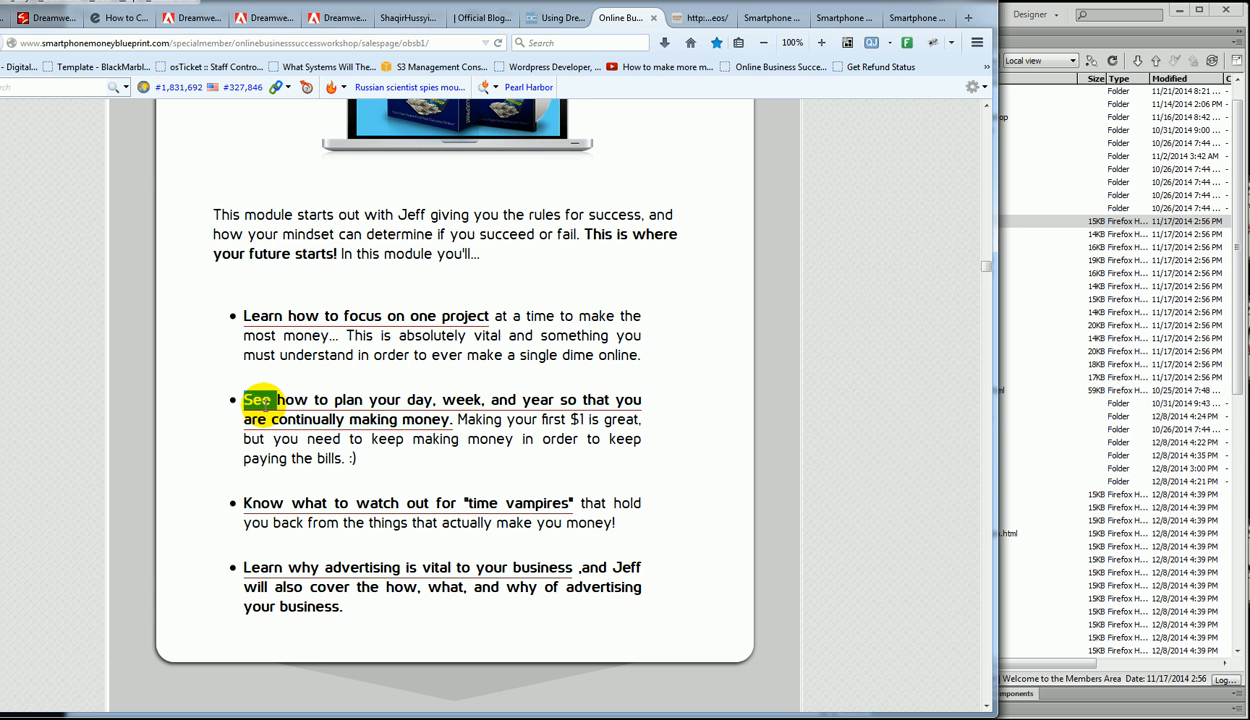
left_click_drag(452, 421, 277, 399)
scroll(755, 429, "down", 4)
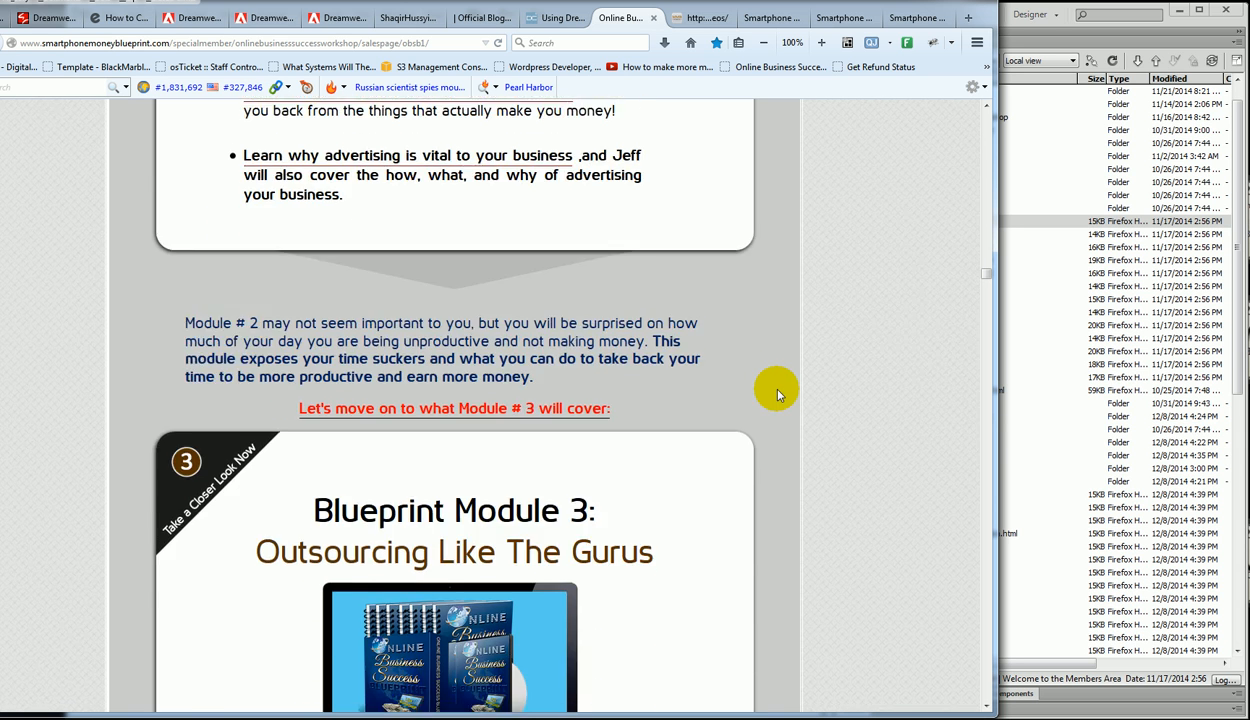
scroll(778, 395, "up", 1)
left_click_drag(587, 240, 240, 183)
left_click(750, 307)
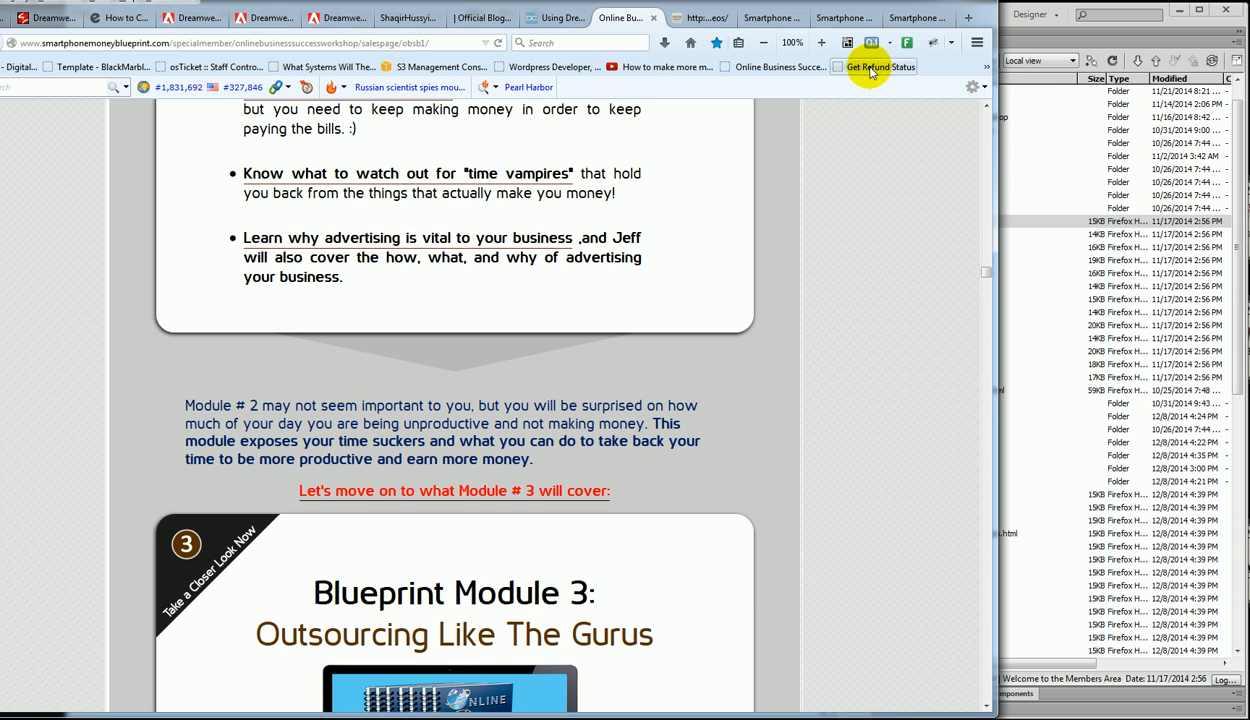
Step: Compare the online dashboard's header, sidebar and body text with the underlined Module 2 bullets on the sales page
left_click(770, 20)
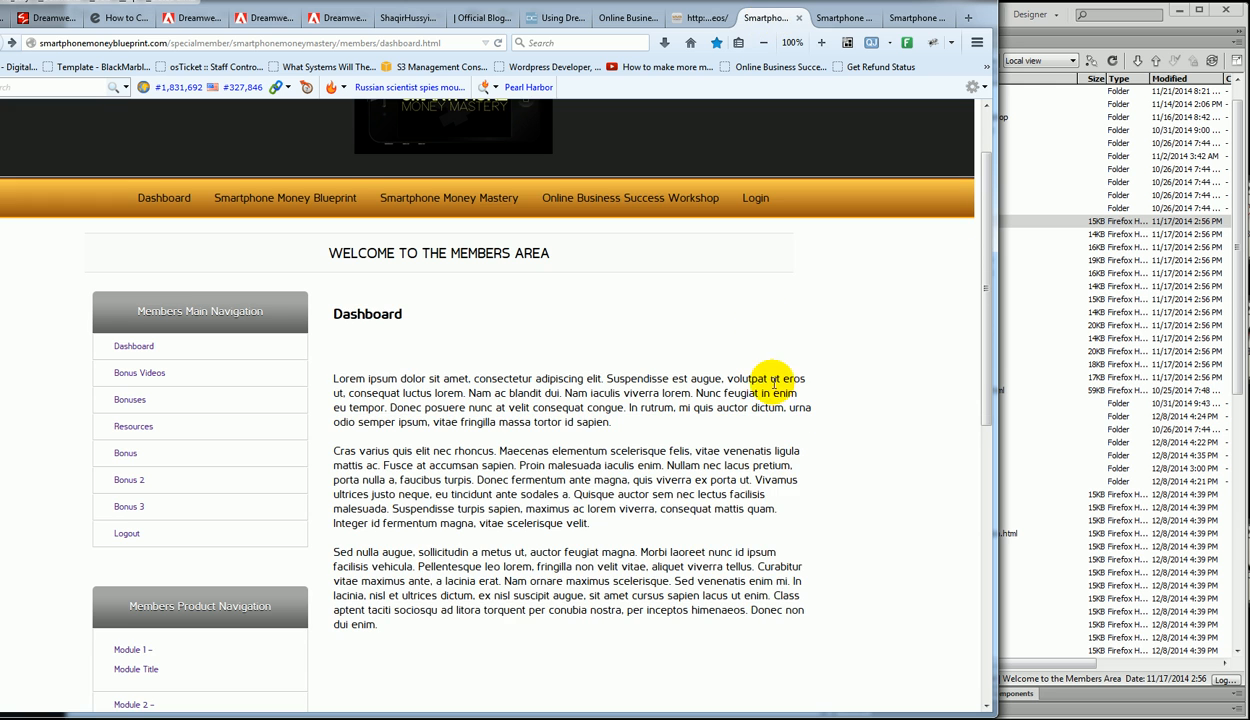
scroll(773, 385, "up", 2)
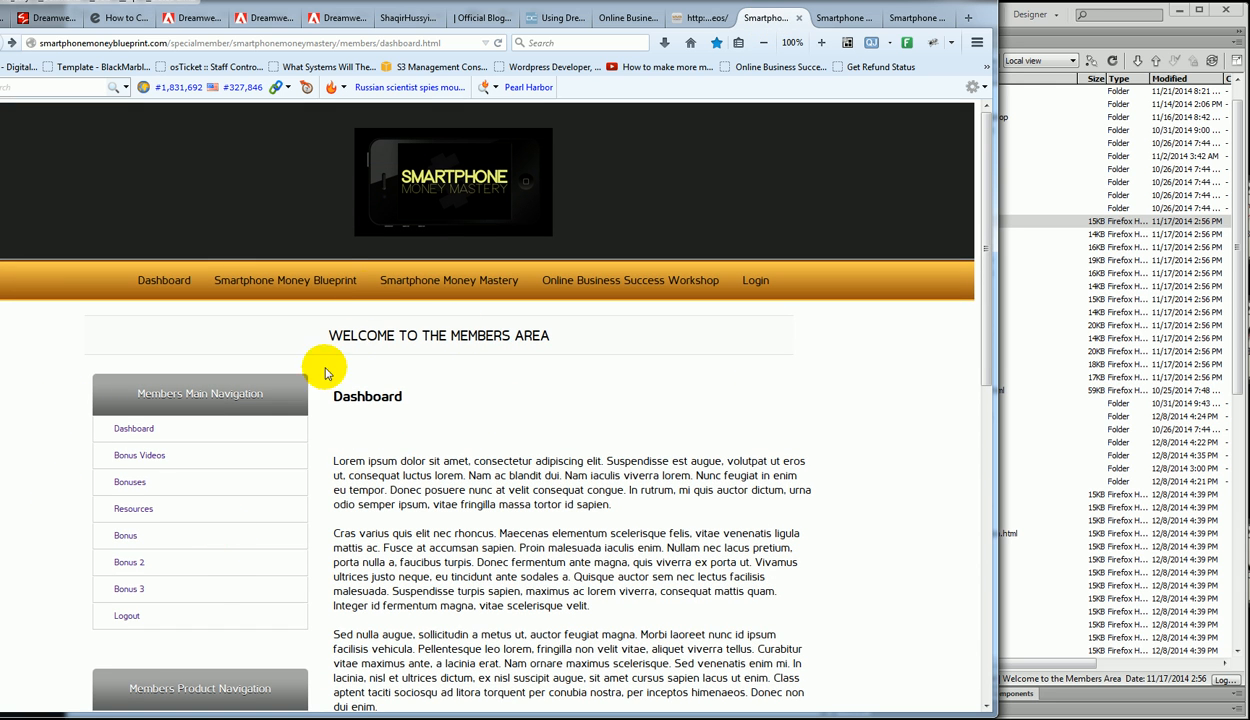
scroll(440, 308, "down", 3)
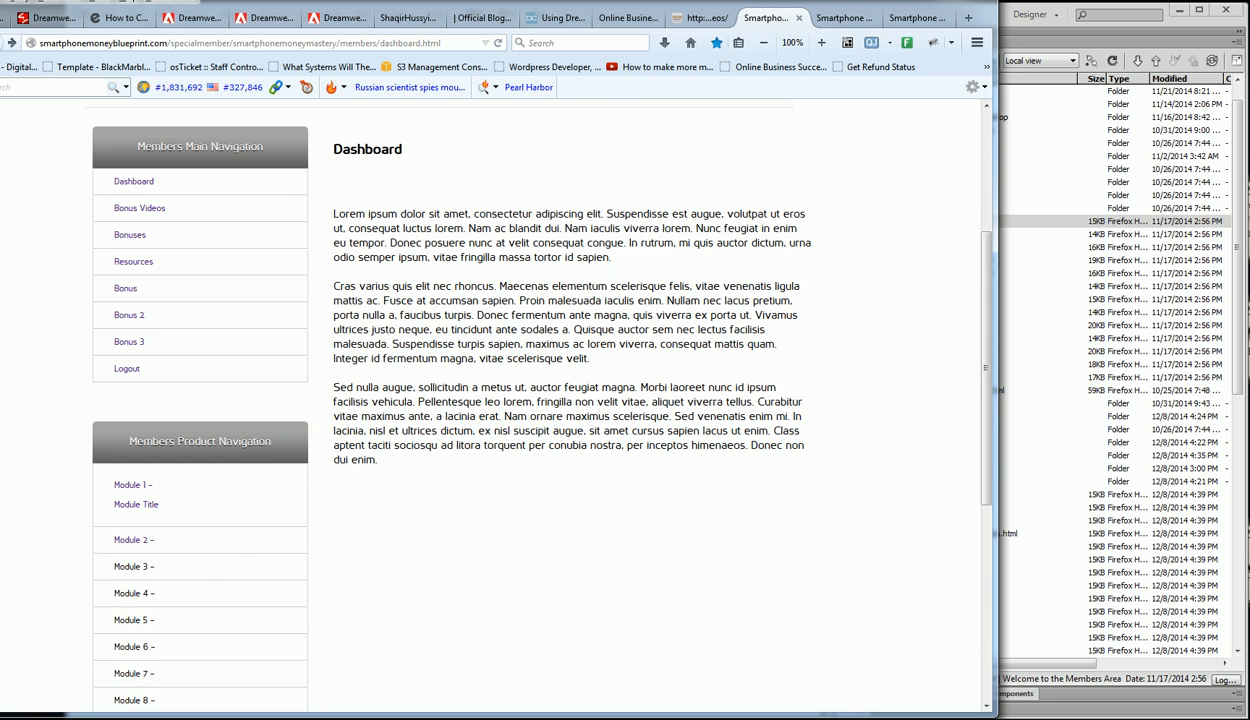
left_click(612, 20)
scroll(806, 502, "down", 2)
scroll(806, 502, "up", 5)
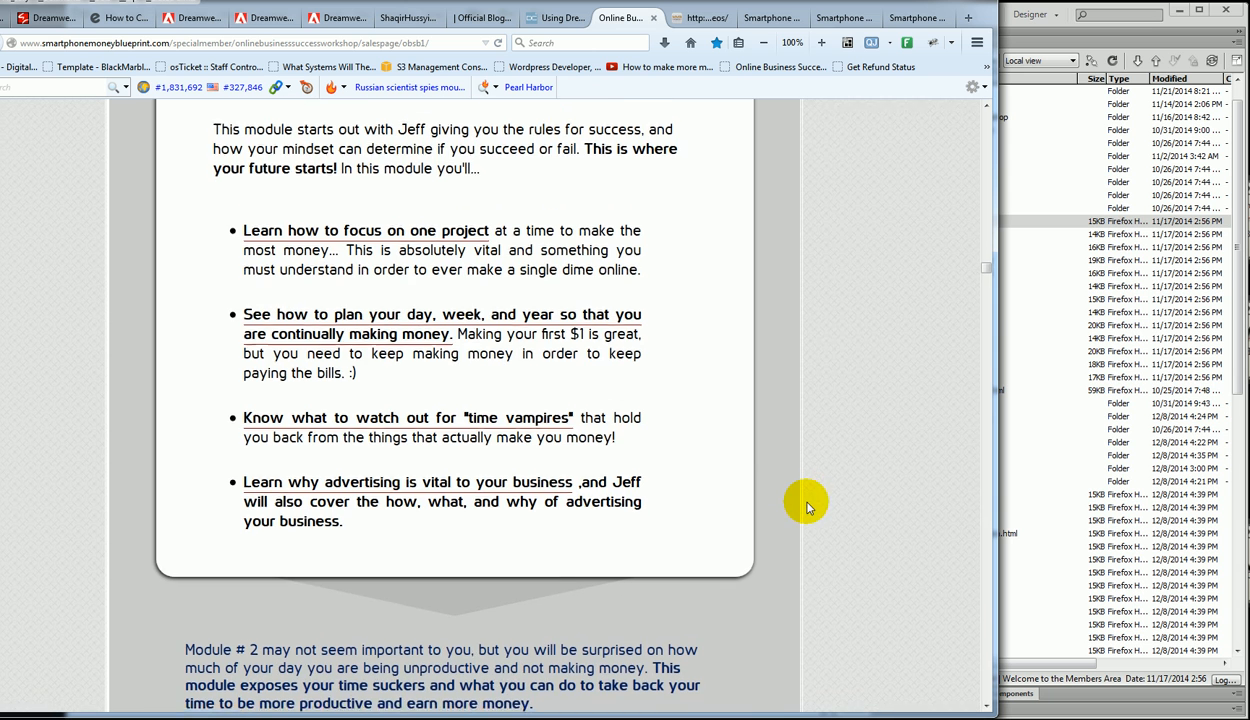
left_click_drag(453, 344, 245, 315)
left_click(318, 320)
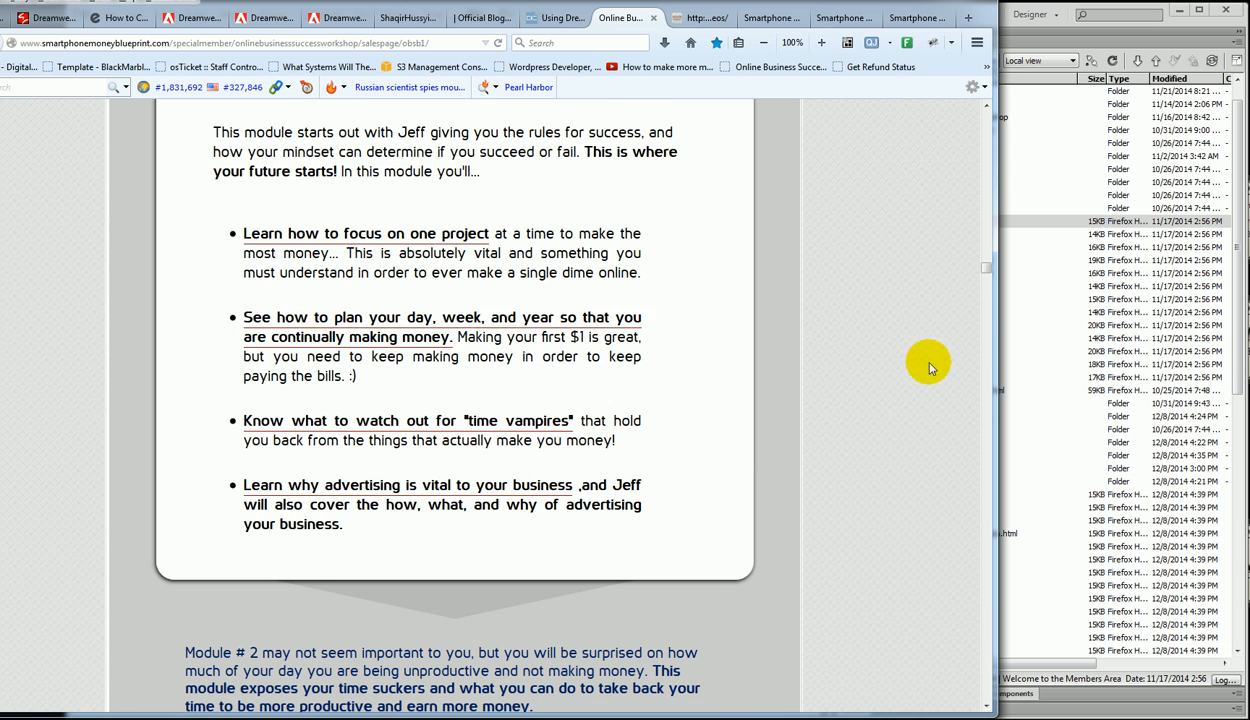
Step: Highlight the colon and the word "Blueprint" in the Blueprint Module 2 heading, and clear the selection
scroll(893, 354, "up", 4)
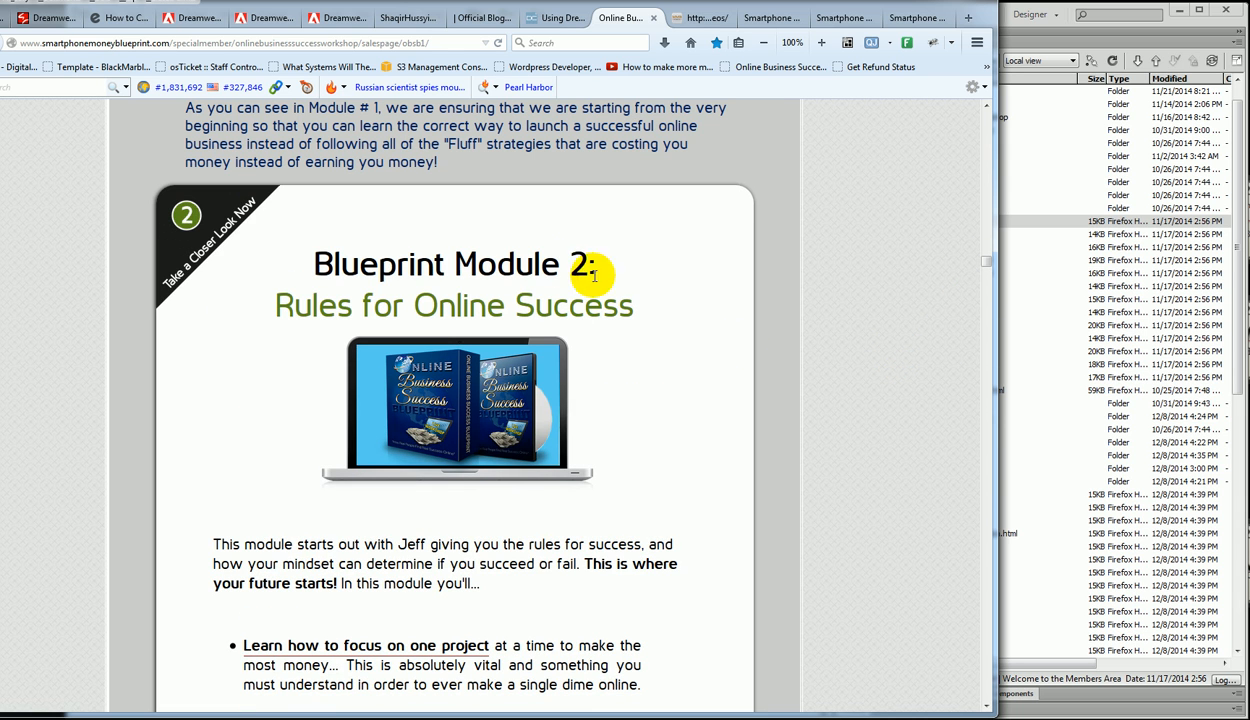
left_click_drag(584, 268, 632, 265)
double_click(390, 265)
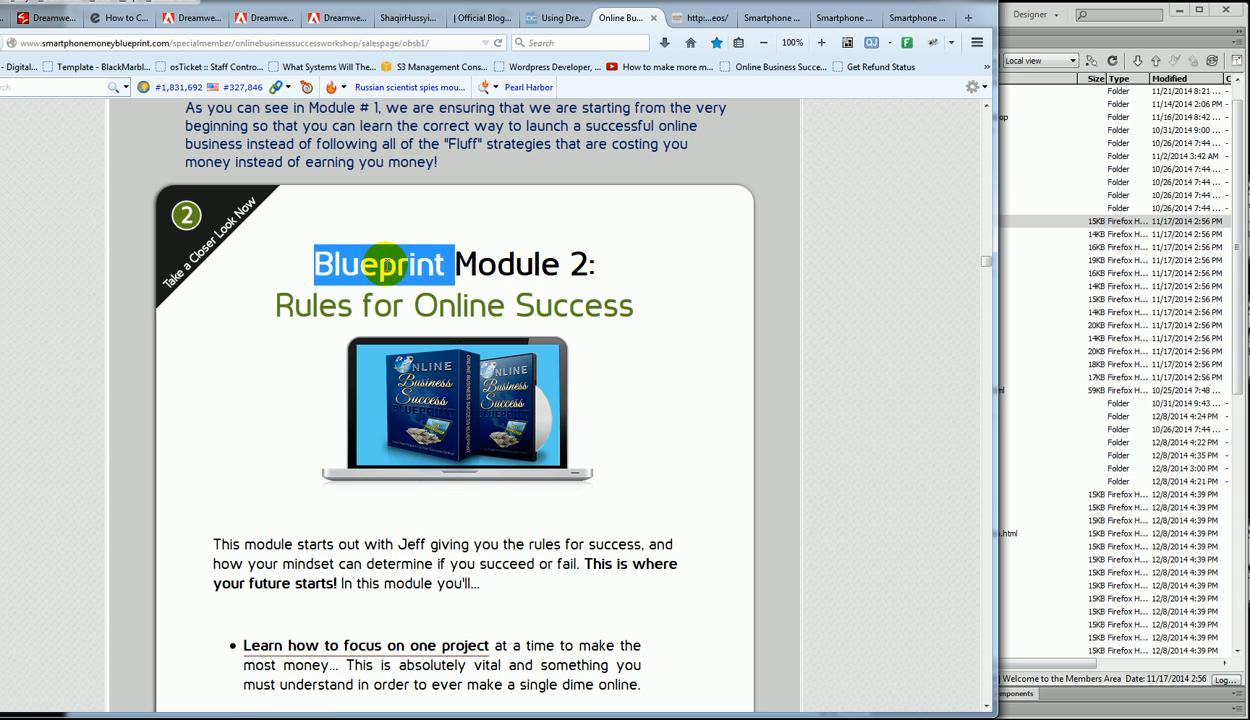
left_click(847, 320)
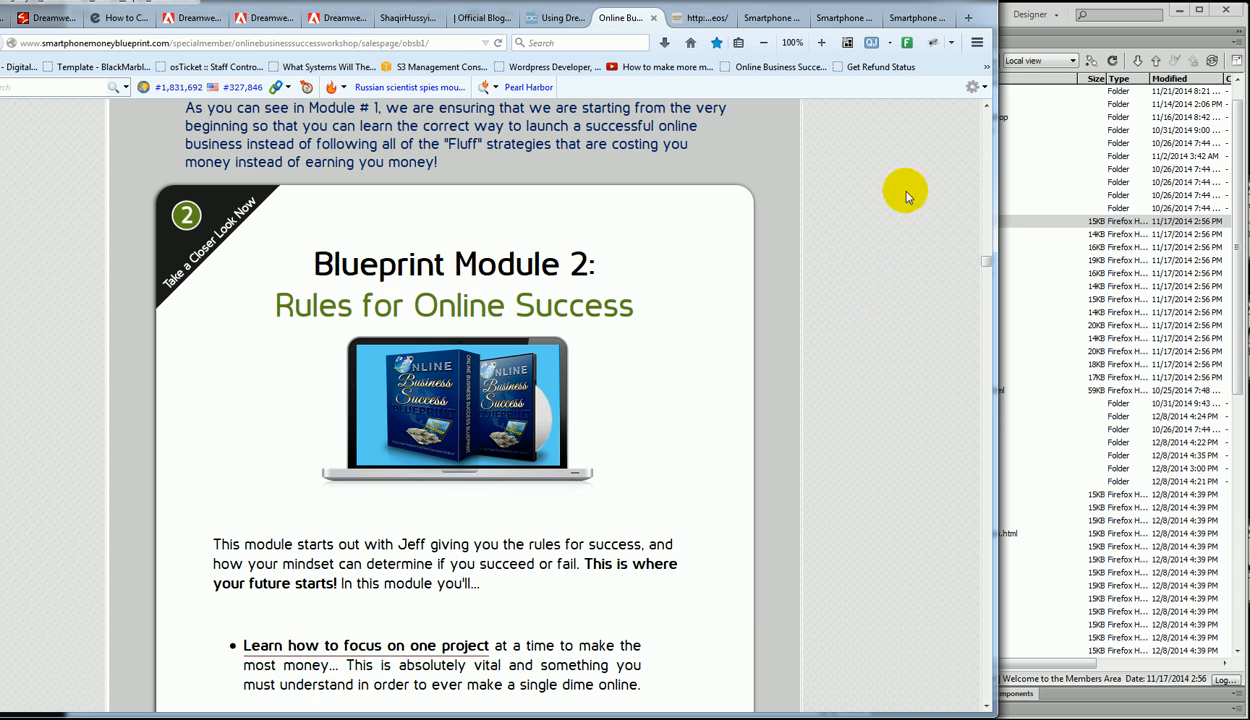
Step: Examine the later sales page modules through the Blueprint Module 9 section, including its heading and bullet points
left_click_drag(987, 266, 971, 390)
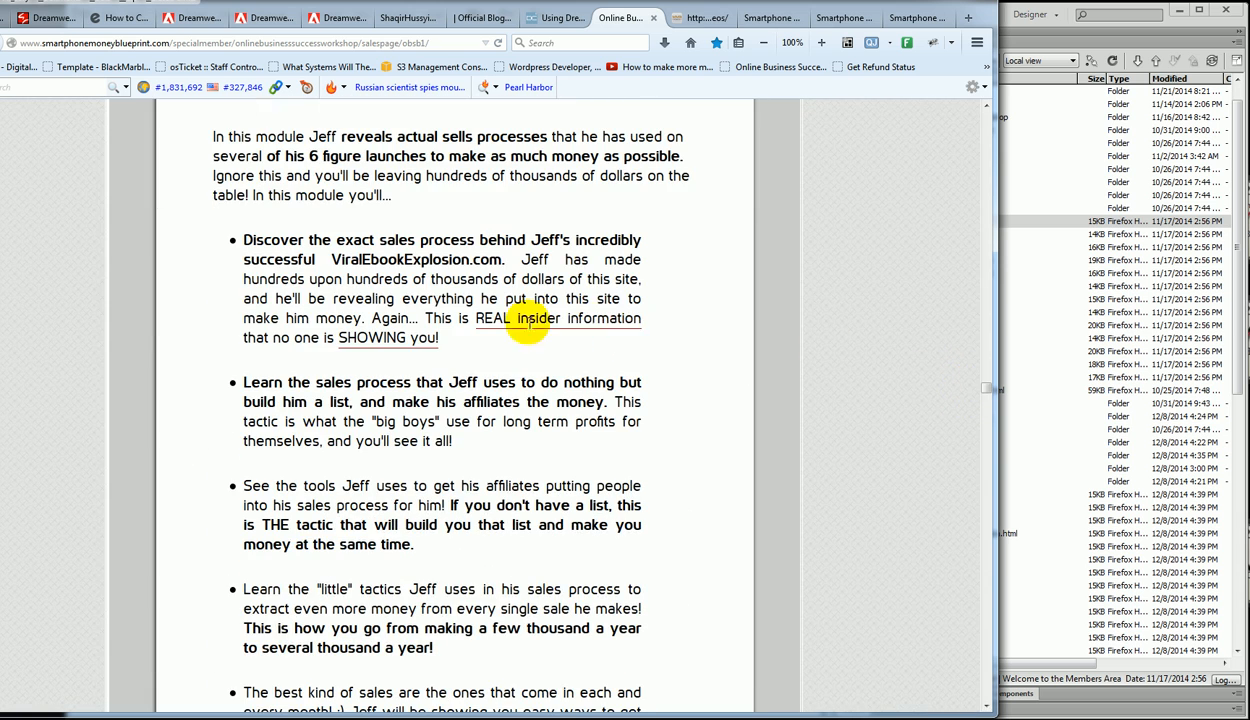
scroll(425, 340, "down", 10)
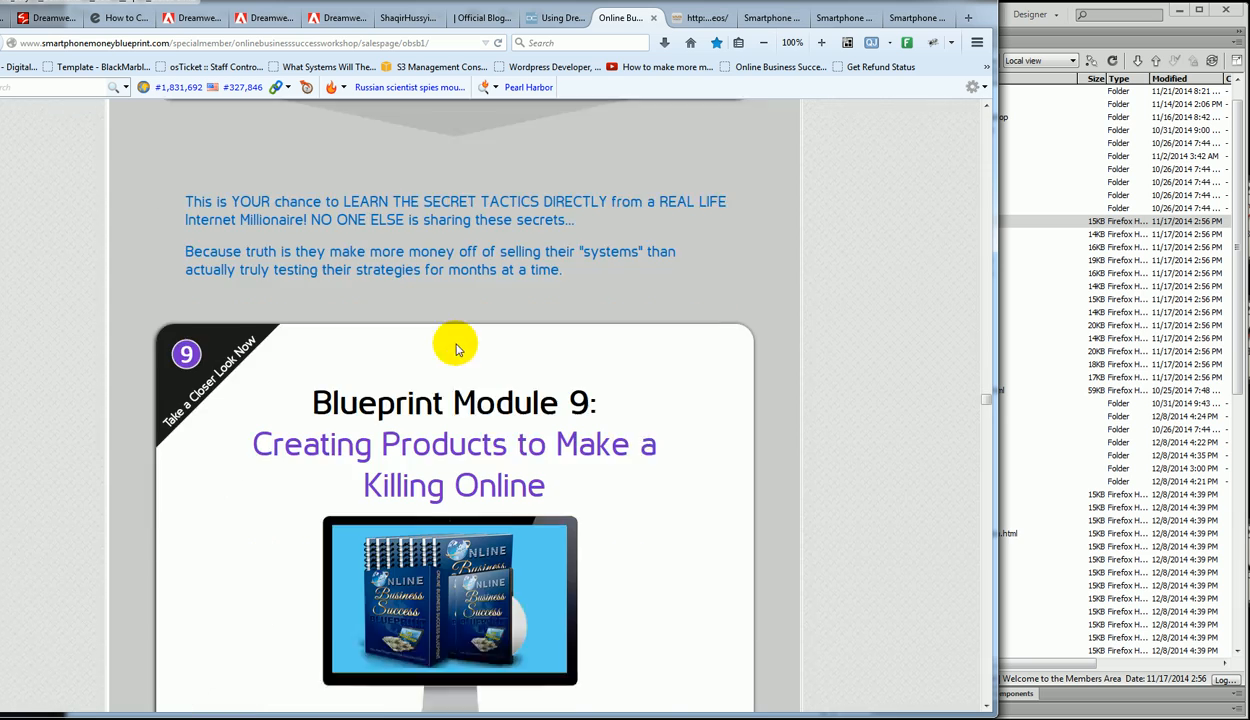
scroll(718, 420, "down", 8)
scroll(718, 420, "up", 2)
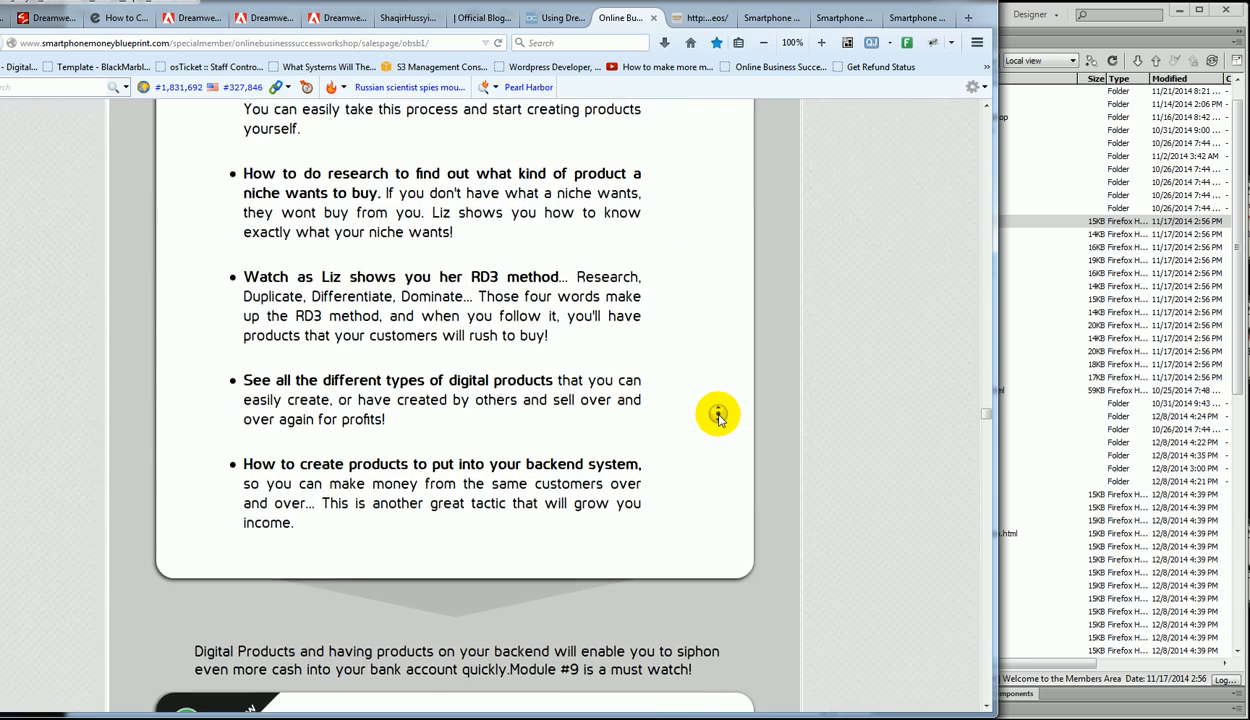
scroll(718, 420, "up", 6)
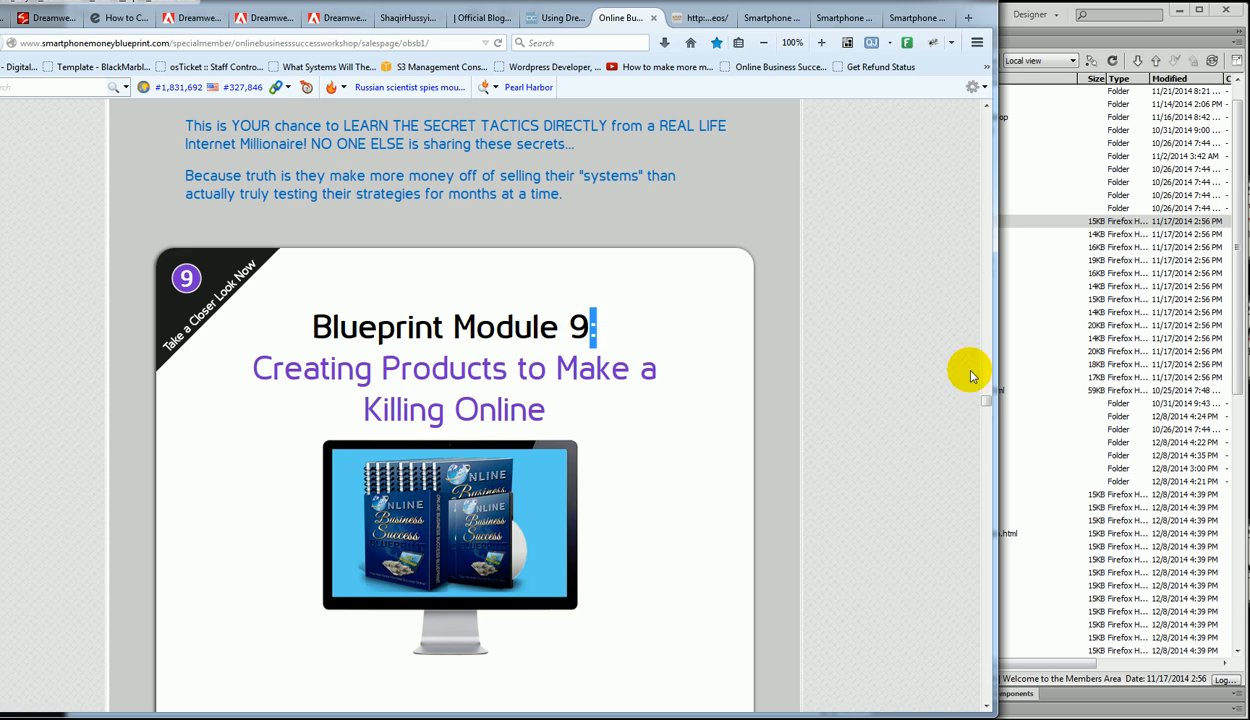
Step: Return to the online Smartphone Money Mastery dashboard and view its header, navigation and welcome area
left_click_drag(985, 405, 974, 92)
left_click(758, 17)
scroll(837, 349, "up", 5)
scroll(418, 446, "down", 2)
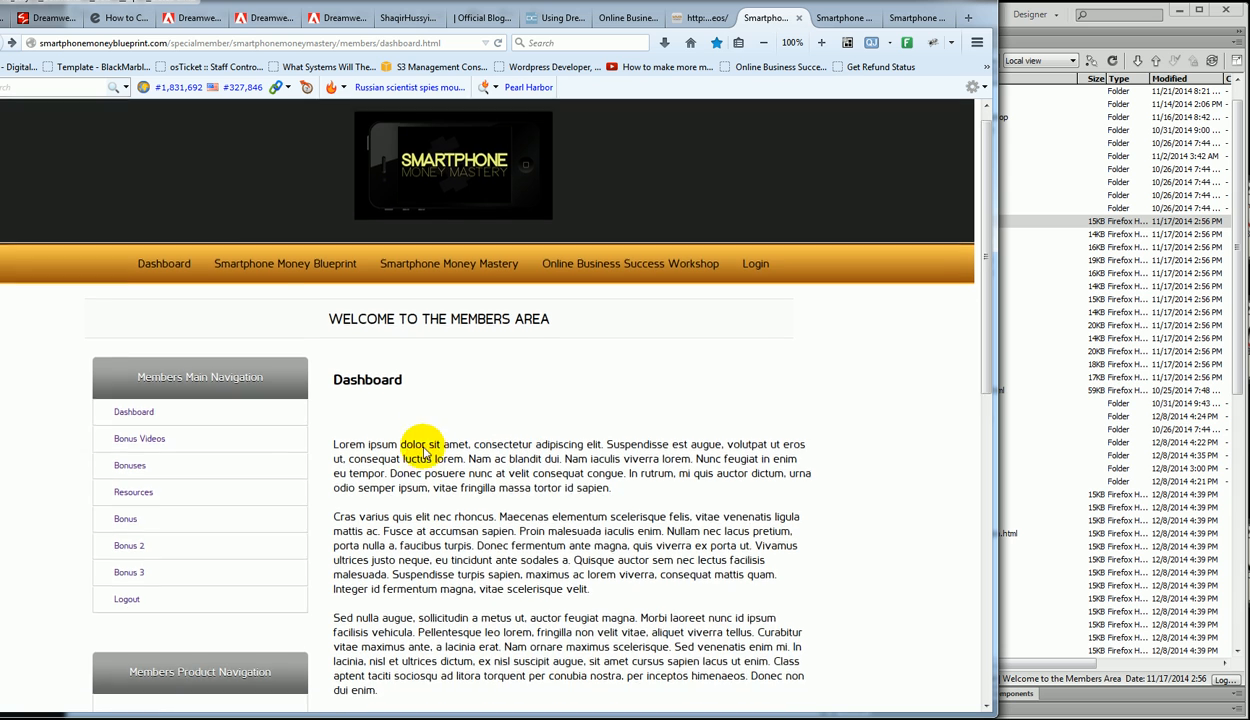